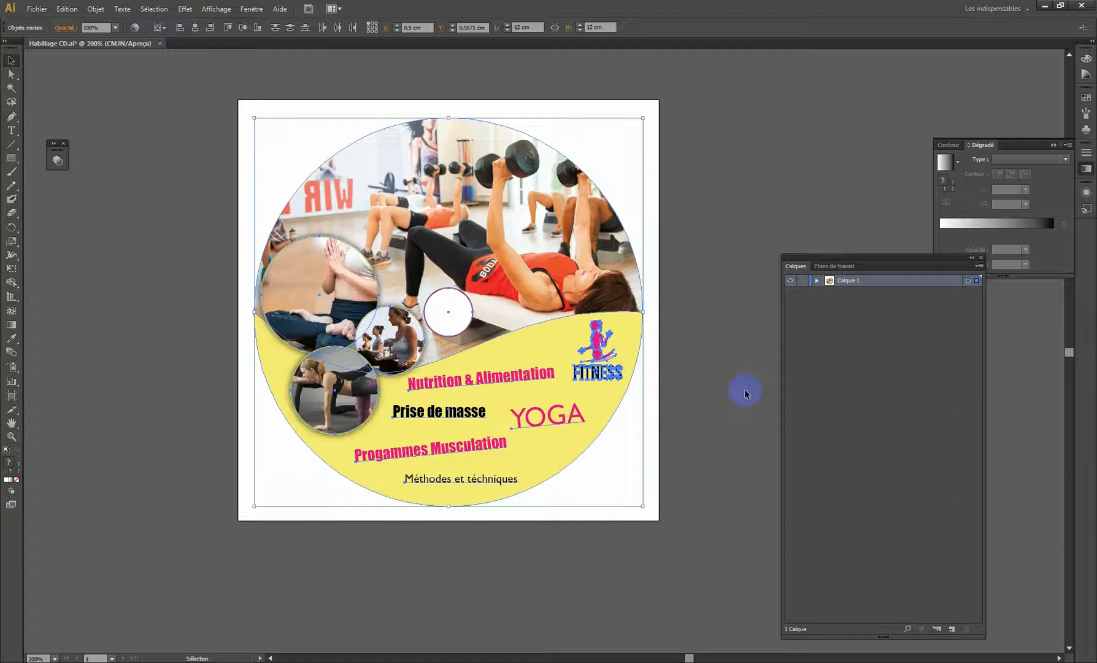
pyautogui.click(149, 117)
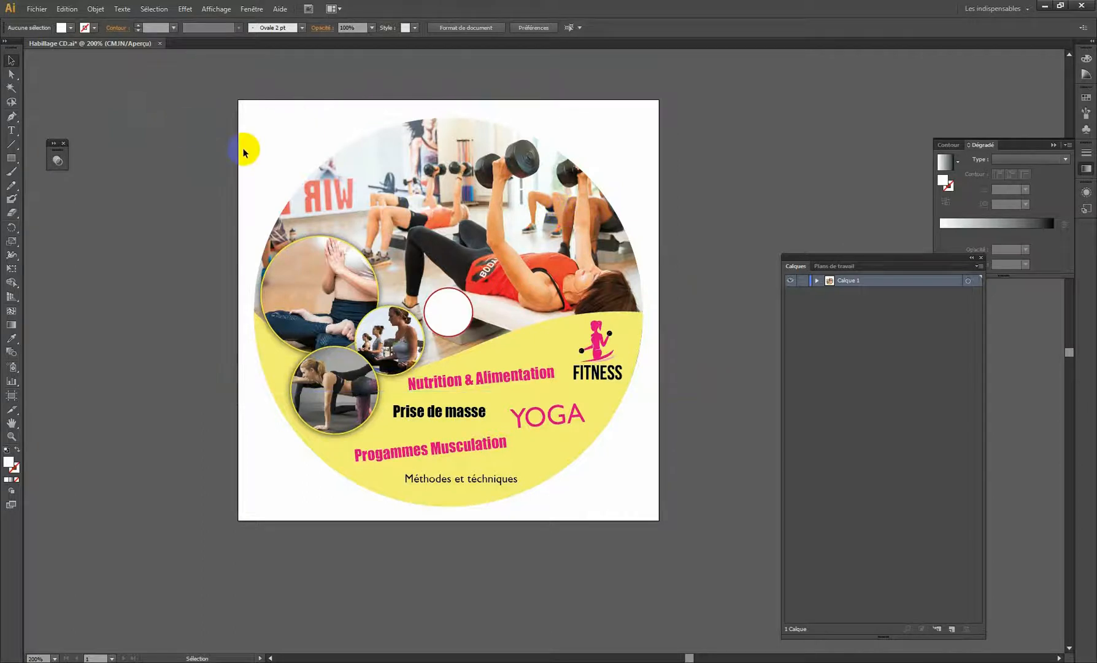
pyautogui.click(187, 100)
pyautogui.moveTo(187, 100); pyautogui.dragTo(693, 564)
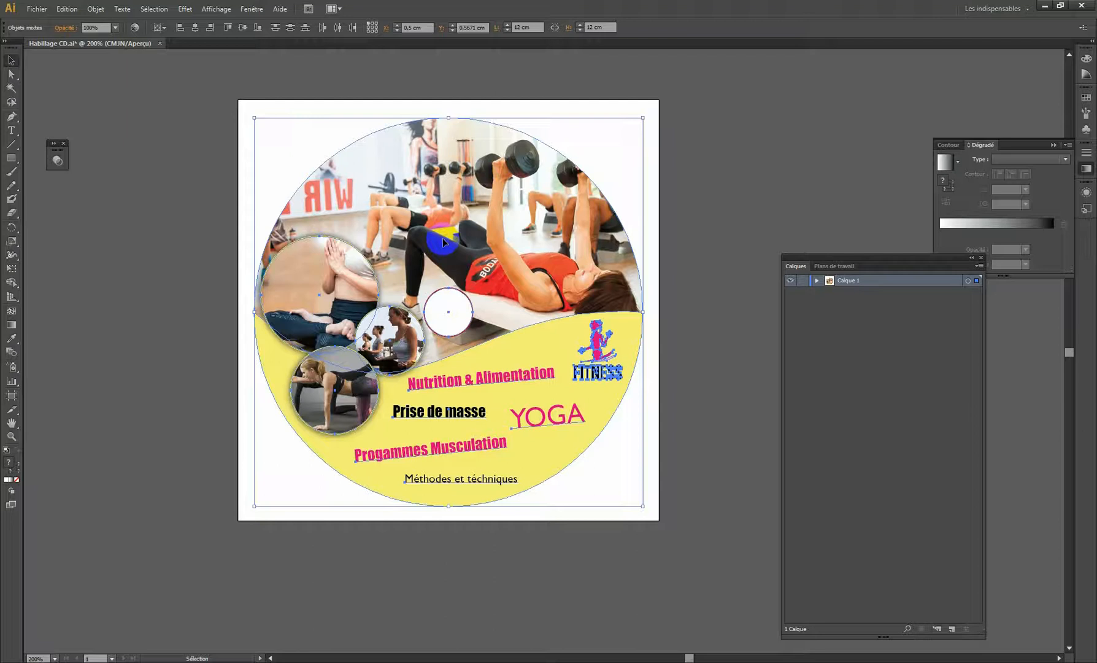
pyautogui.click(167, 121)
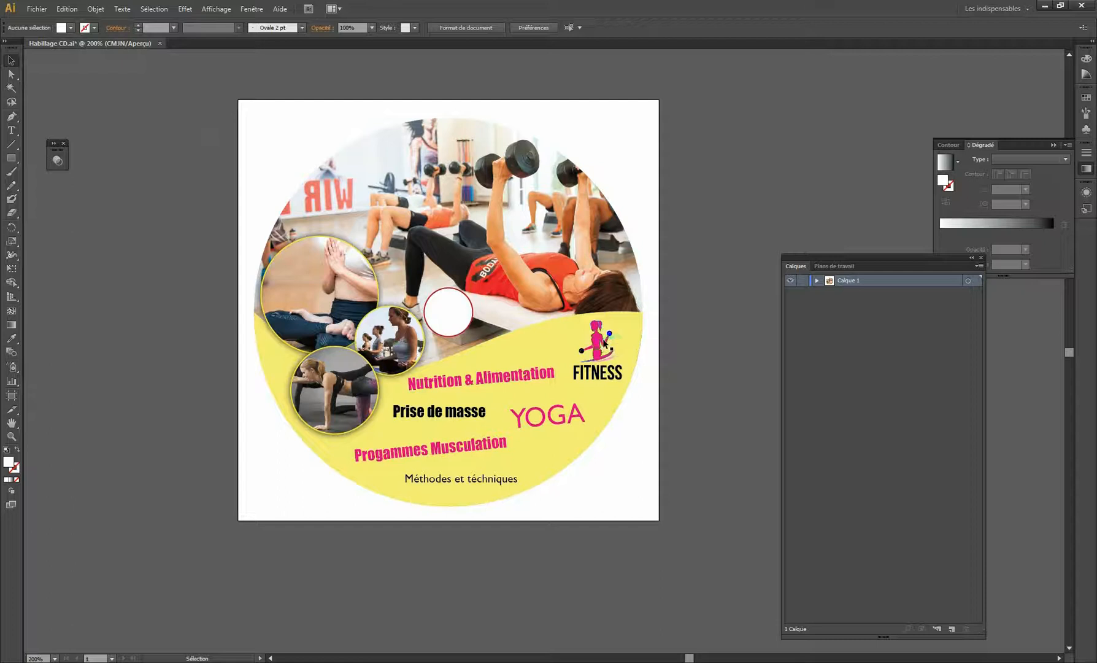
pyautogui.moveTo(606, 341); pyautogui.dragTo(616, 316)
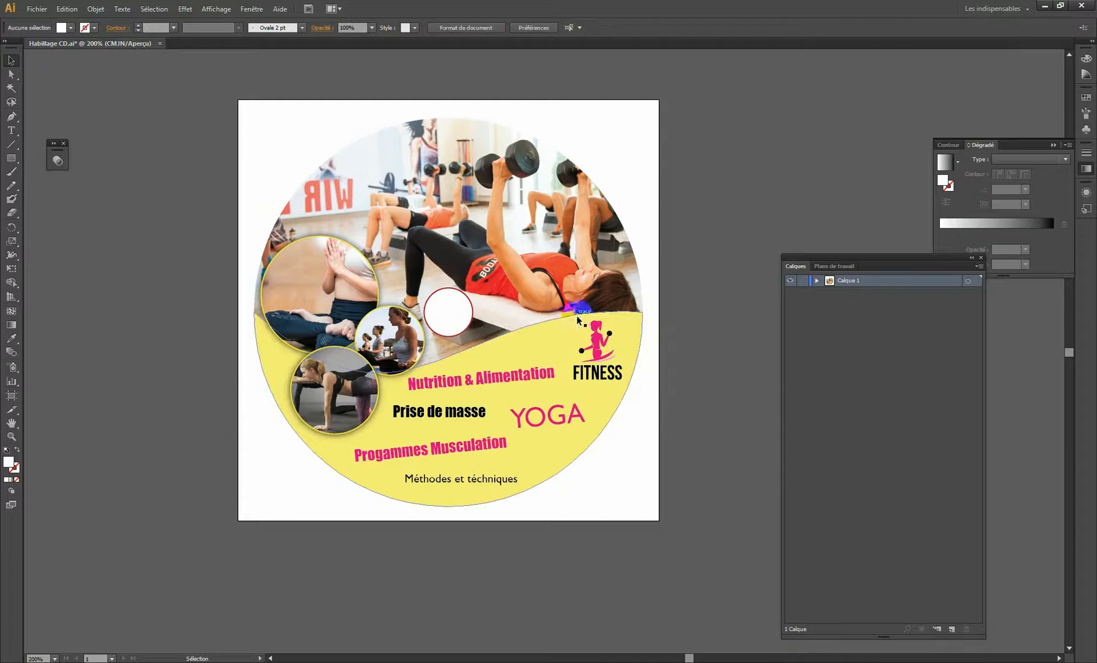
pyautogui.click(661, 319)
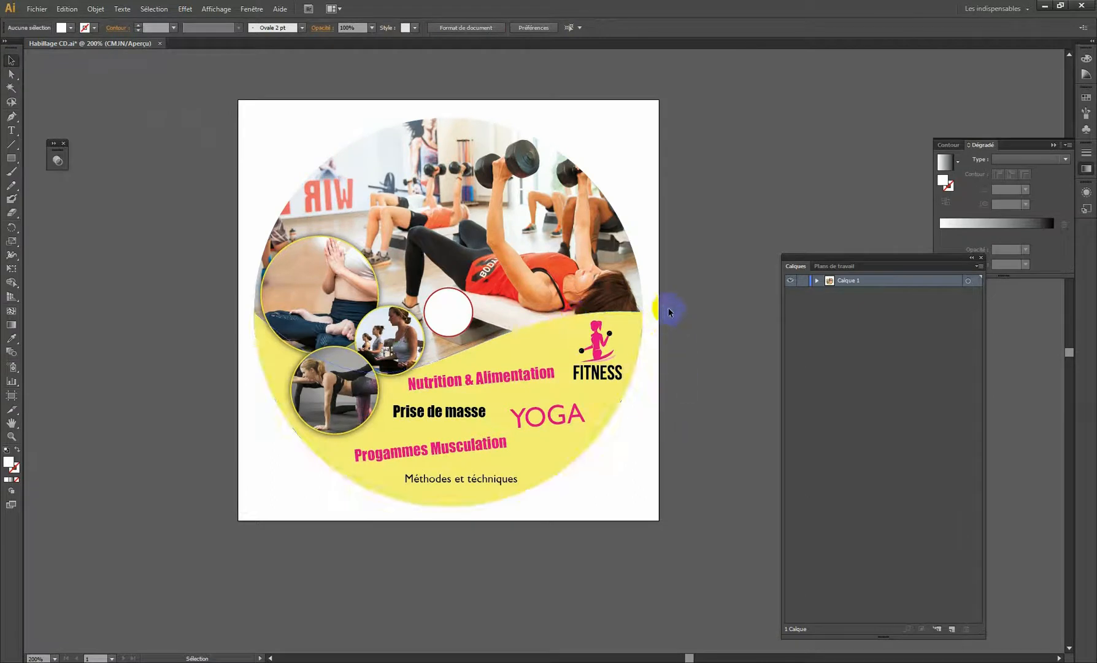
# Switch to Firefox and search Google Images for "logo fitness"
pyautogui.hotkey('alt', 'Tab')
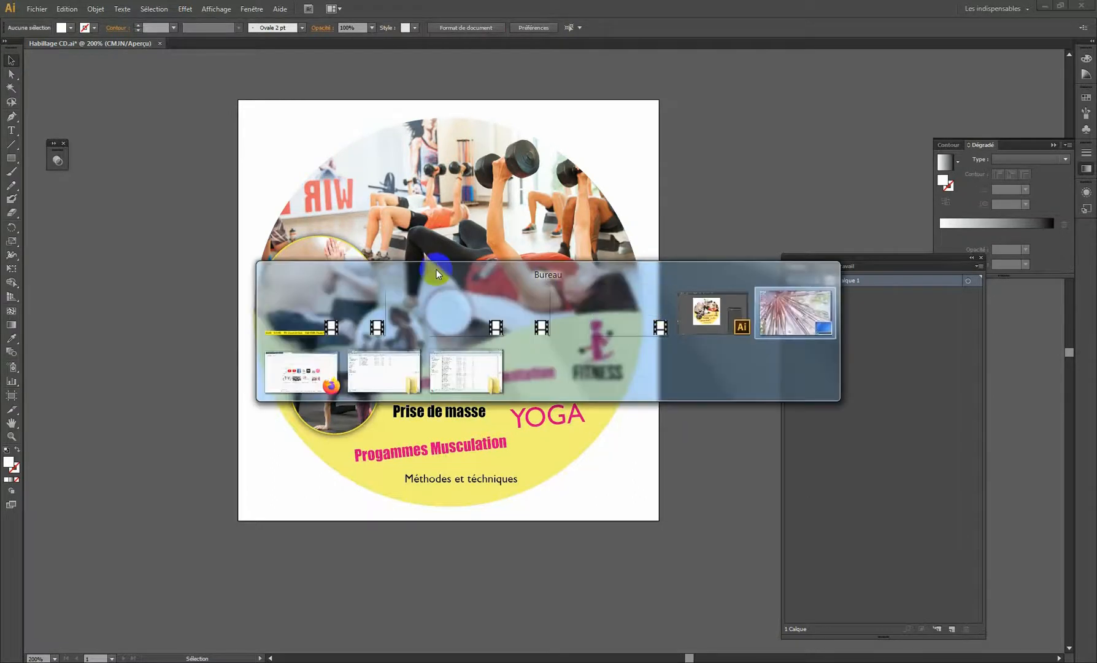
pyautogui.click(295, 380)
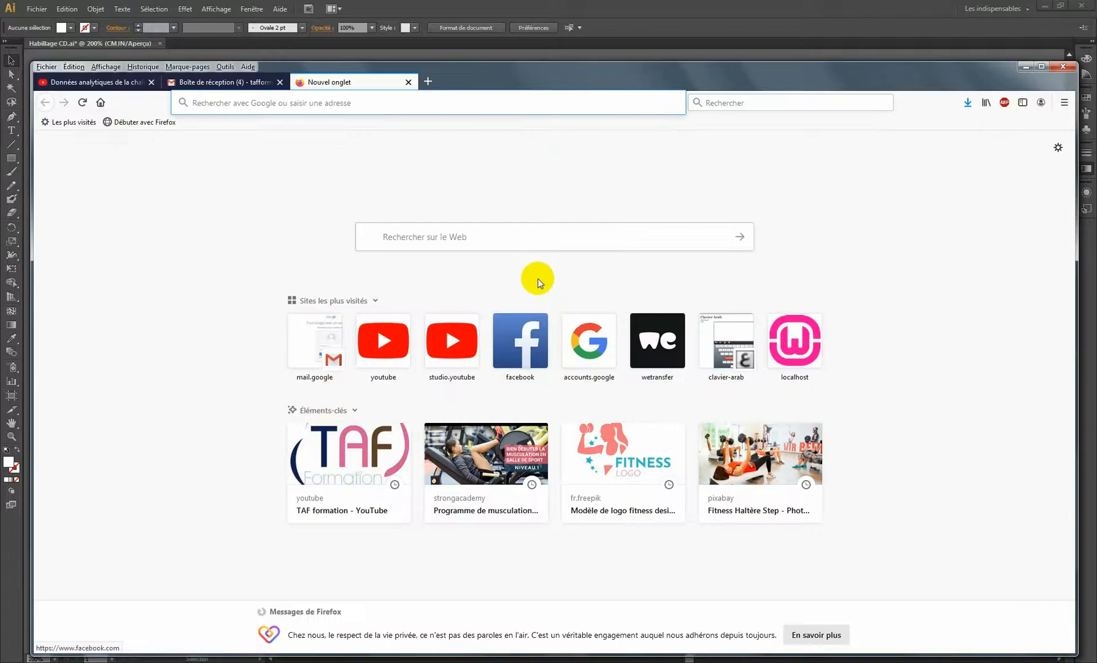
pyautogui.click(459, 238)
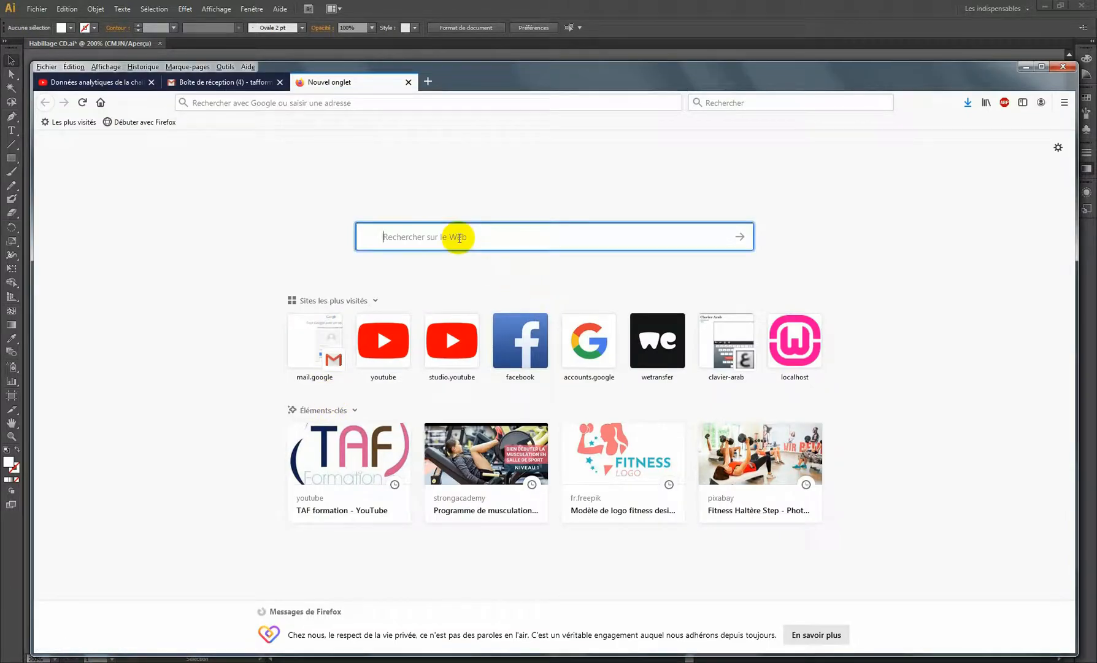
pyautogui.write('logo')
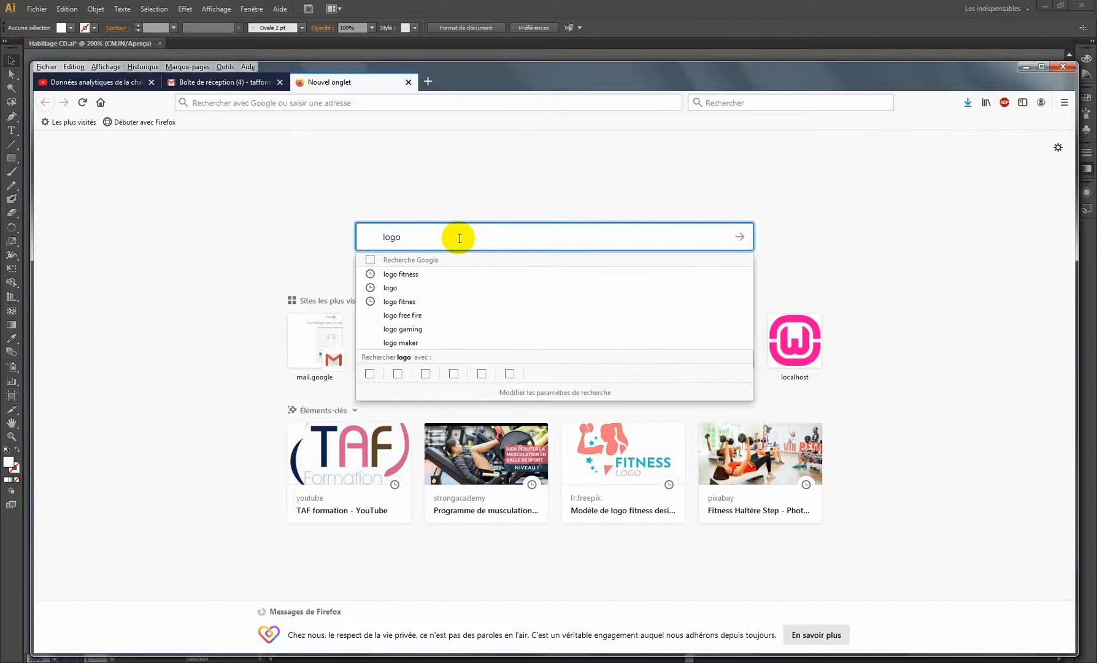
pyautogui.write(' fitne')
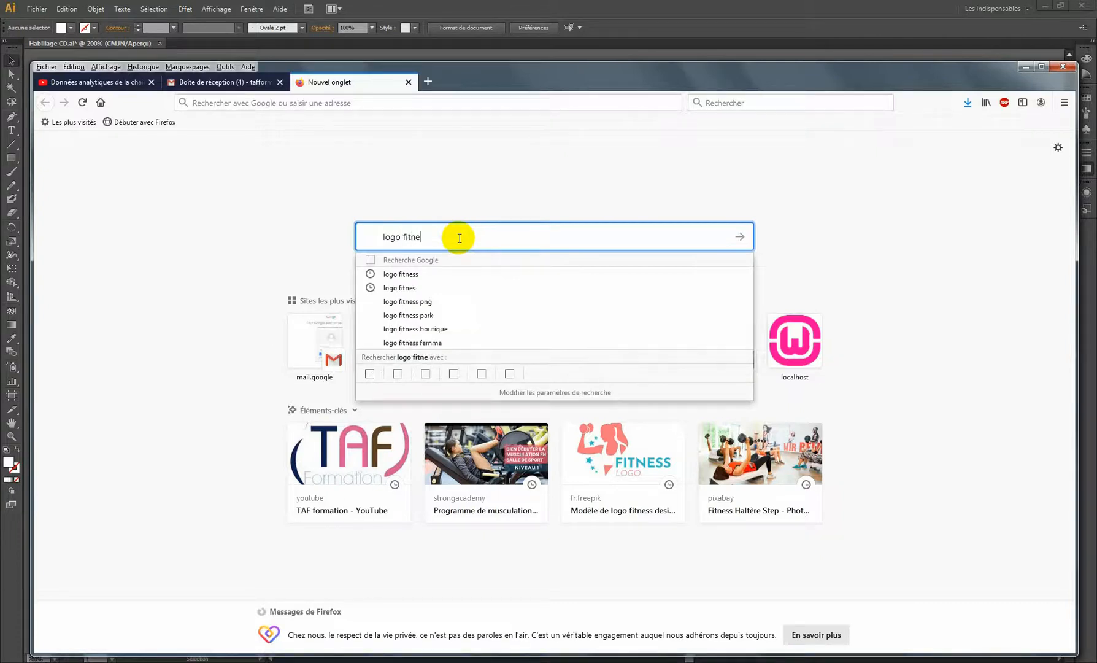
pyautogui.write('ss')
pyautogui.press('Return')
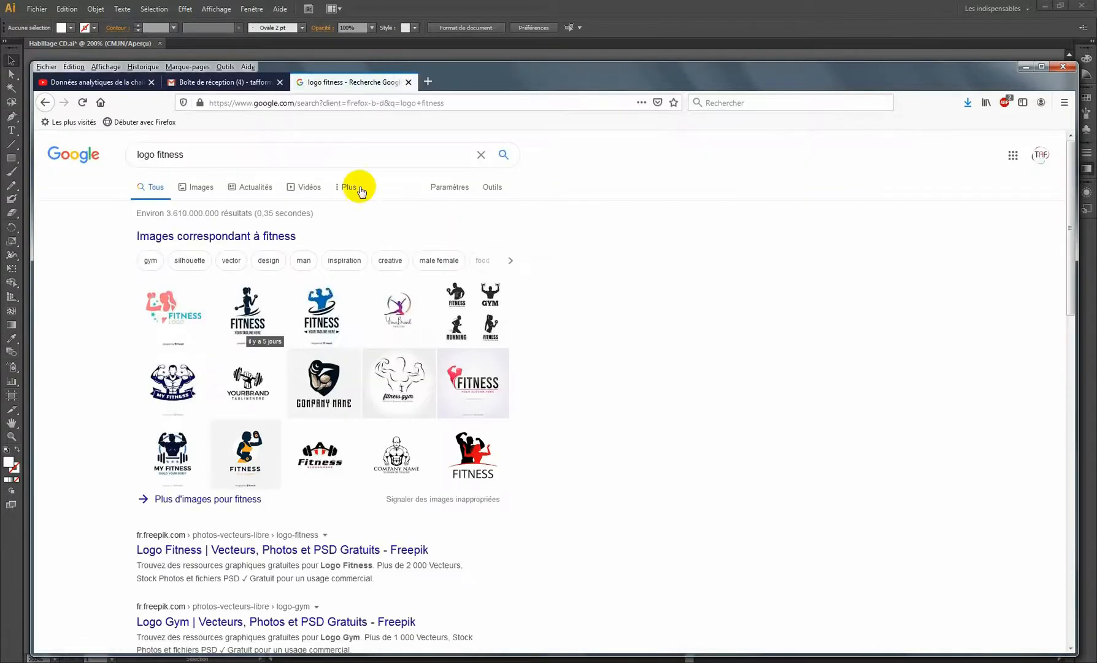
pyautogui.click(196, 188)
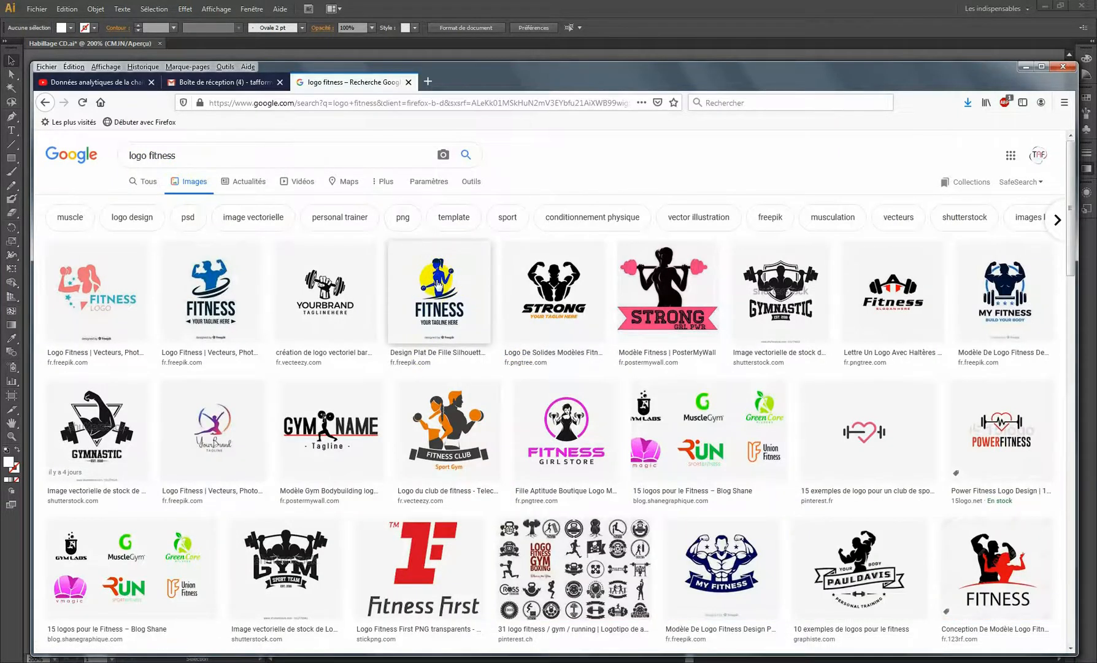
# Save the Freepik girl silhouette fitness logo as a JPEG in the Fitness image folder, and return to Illustrator
pyautogui.click(439, 285)
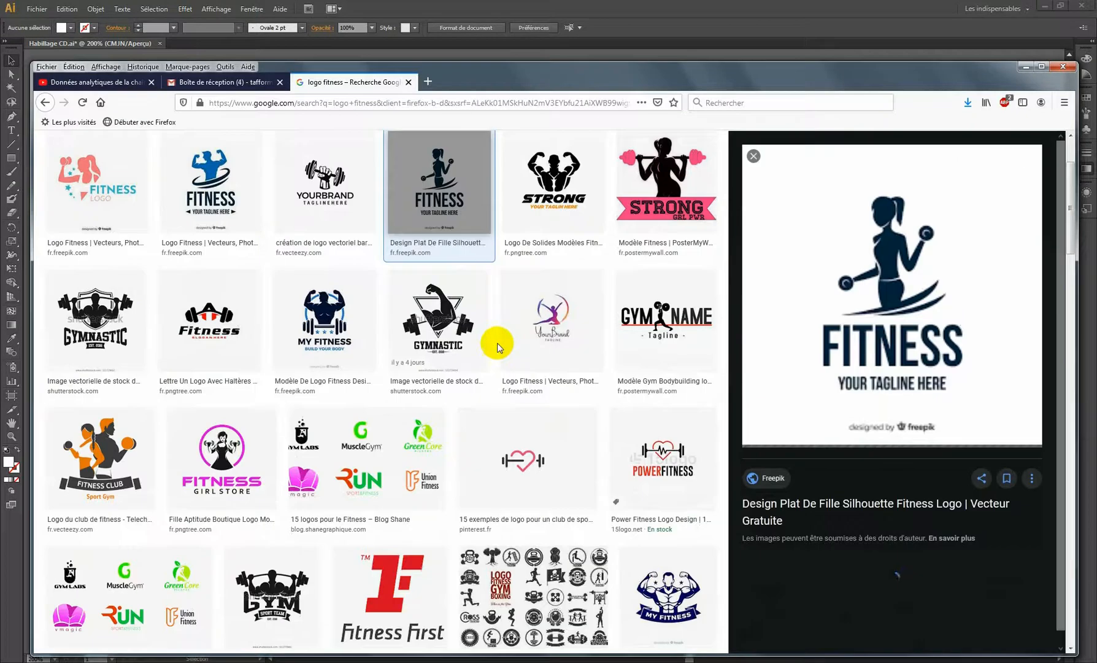
pyautogui.rightClick(914, 261)
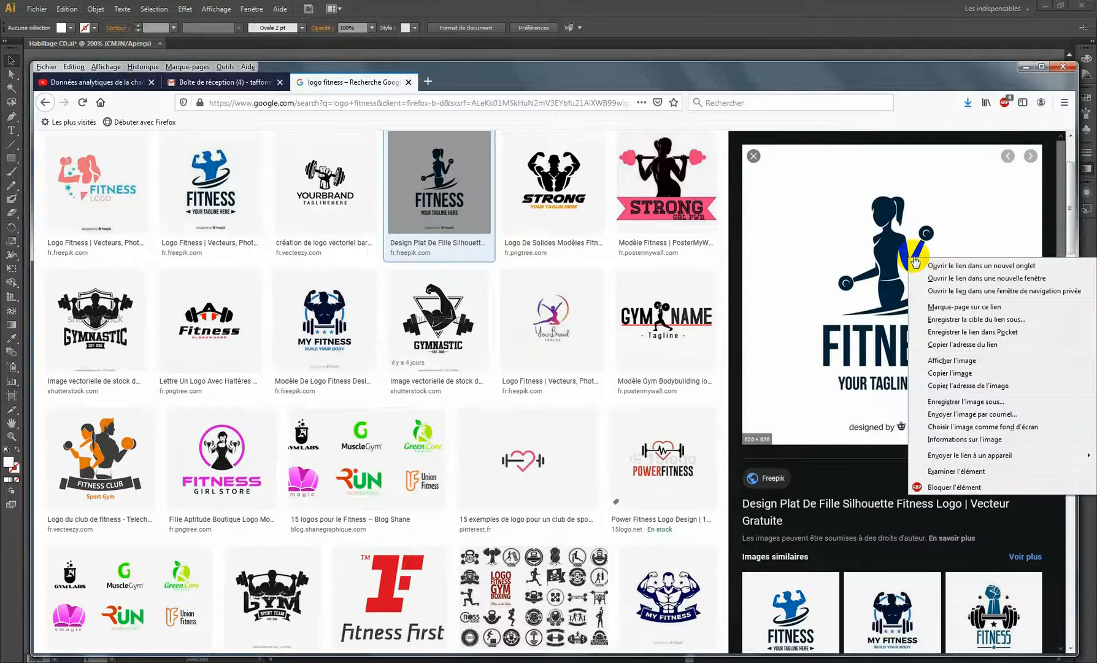
pyautogui.click(966, 402)
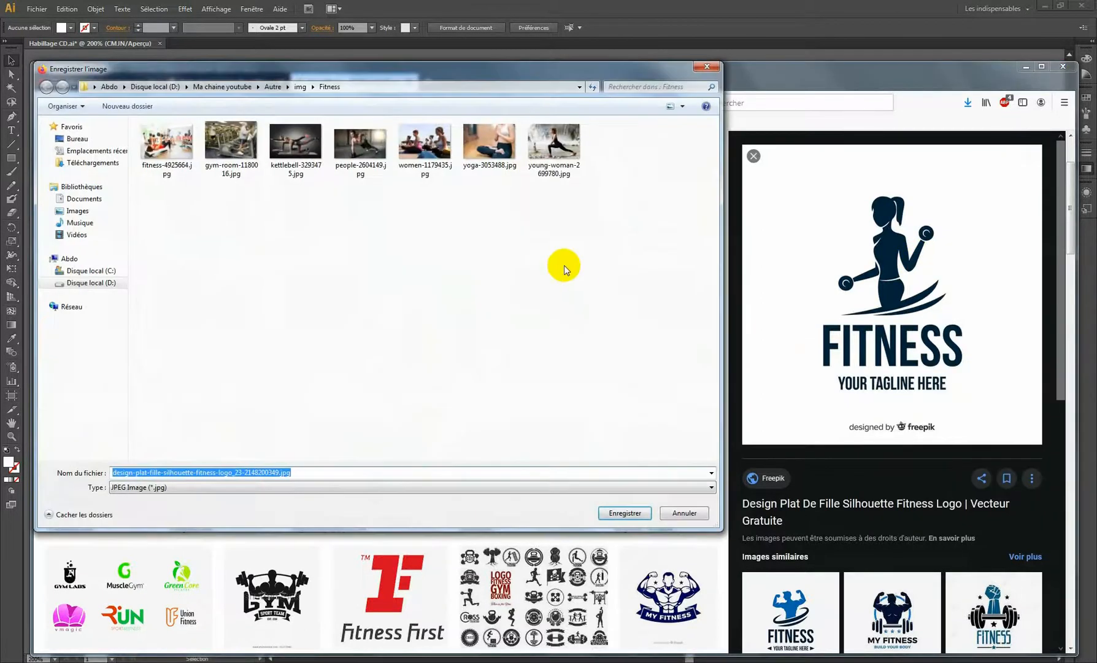
pyautogui.click(610, 239)
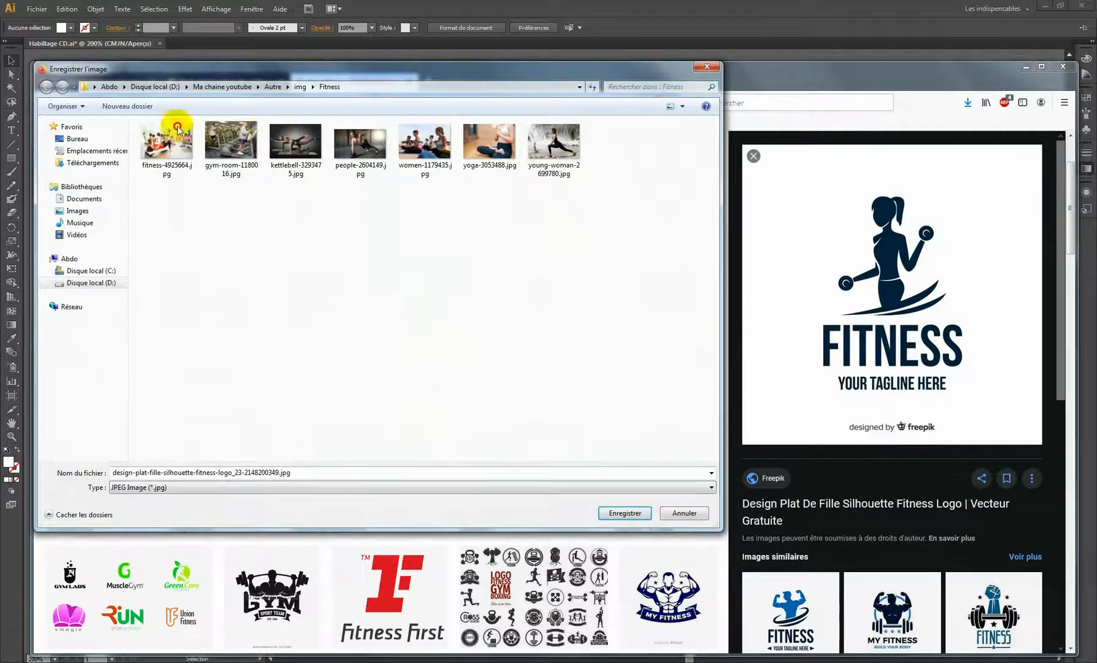
pyautogui.click(623, 513)
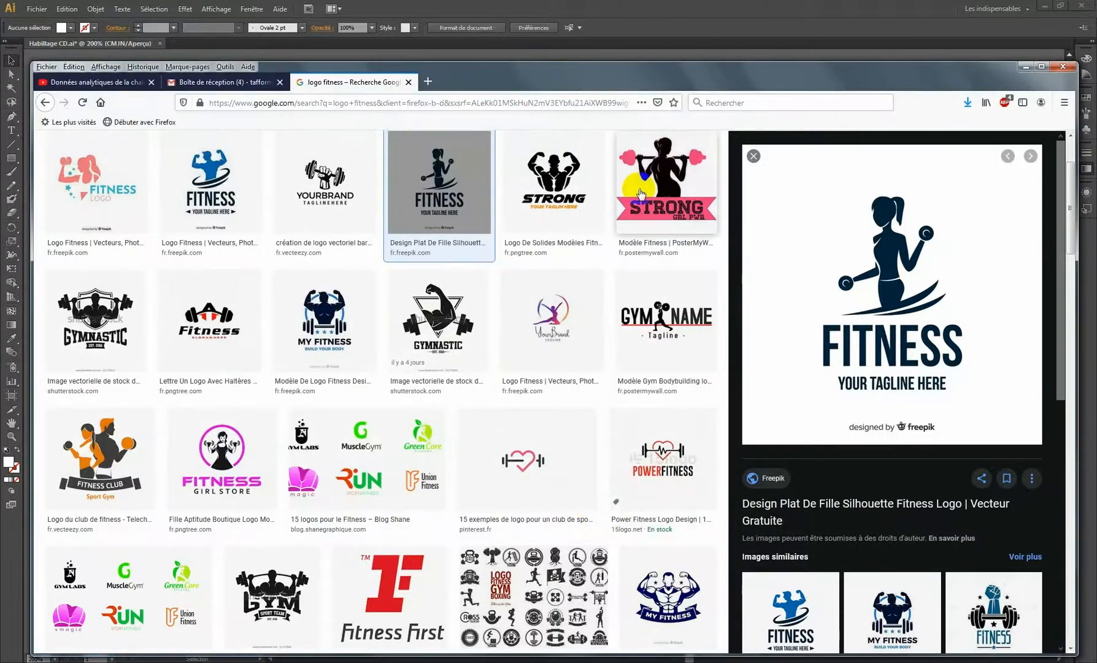
pyautogui.click(1026, 66)
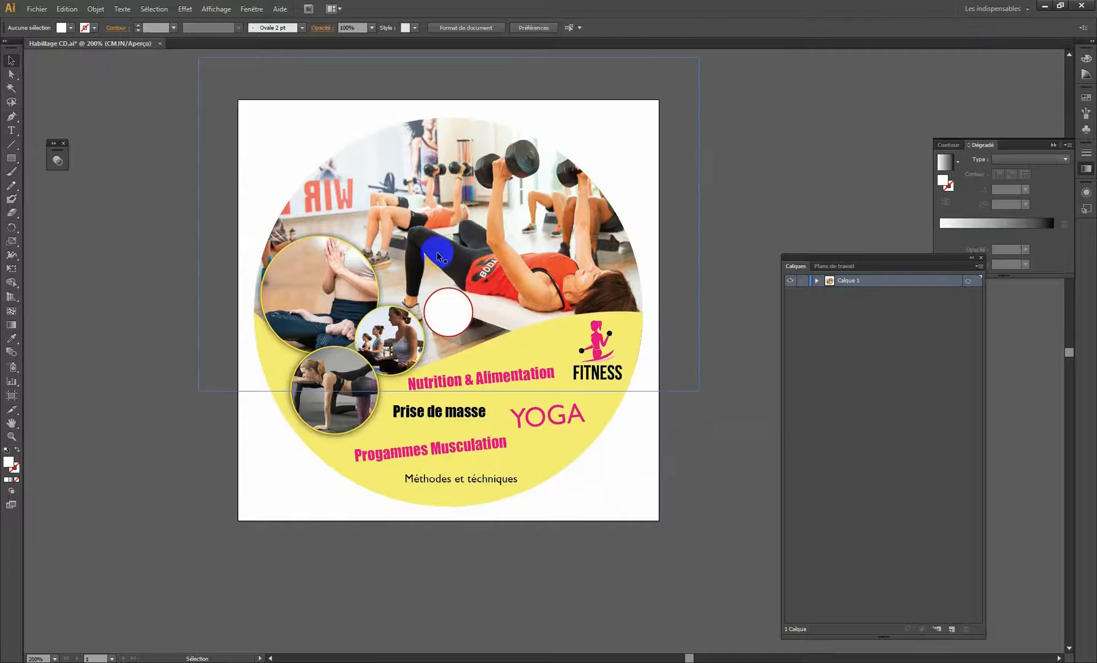
# Zoom out on the CD artwork, then move the floating Layers panel higher and reduce its height
pyautogui.keyDown('ctrl'); pyautogui.keyDown('alt'); pyautogui.click(445, 409); pyautogui.keyUp('alt'); pyautogui.keyUp('ctrl')
pyautogui.moveTo(508, 408); pyautogui.dragTo(314, 469)
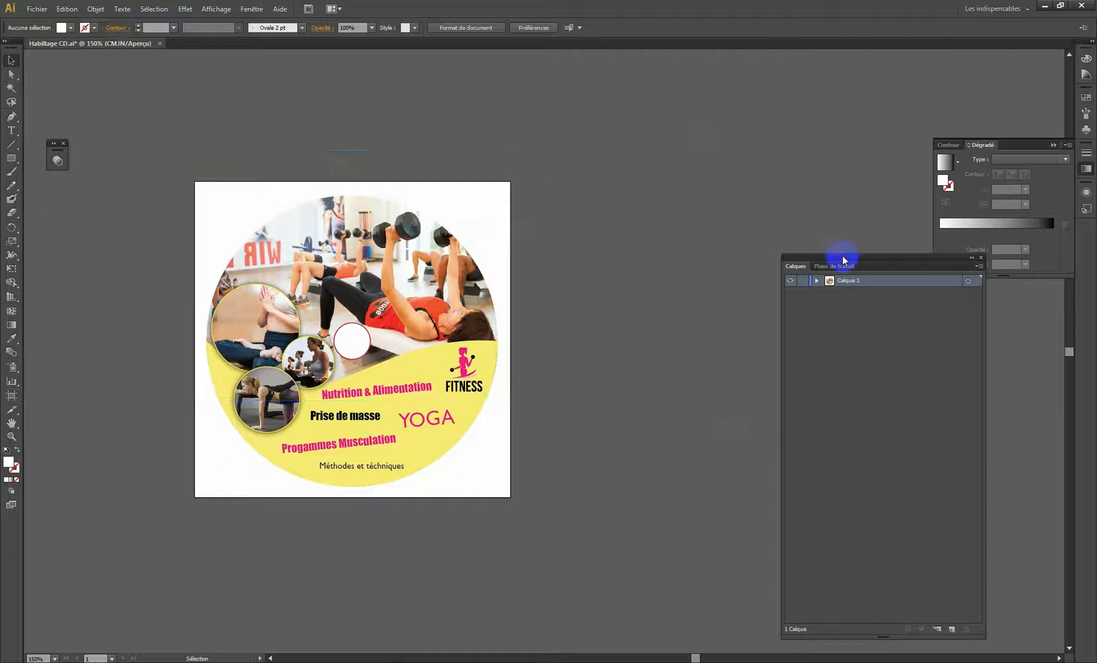
pyautogui.moveTo(840, 259); pyautogui.dragTo(817, 89)
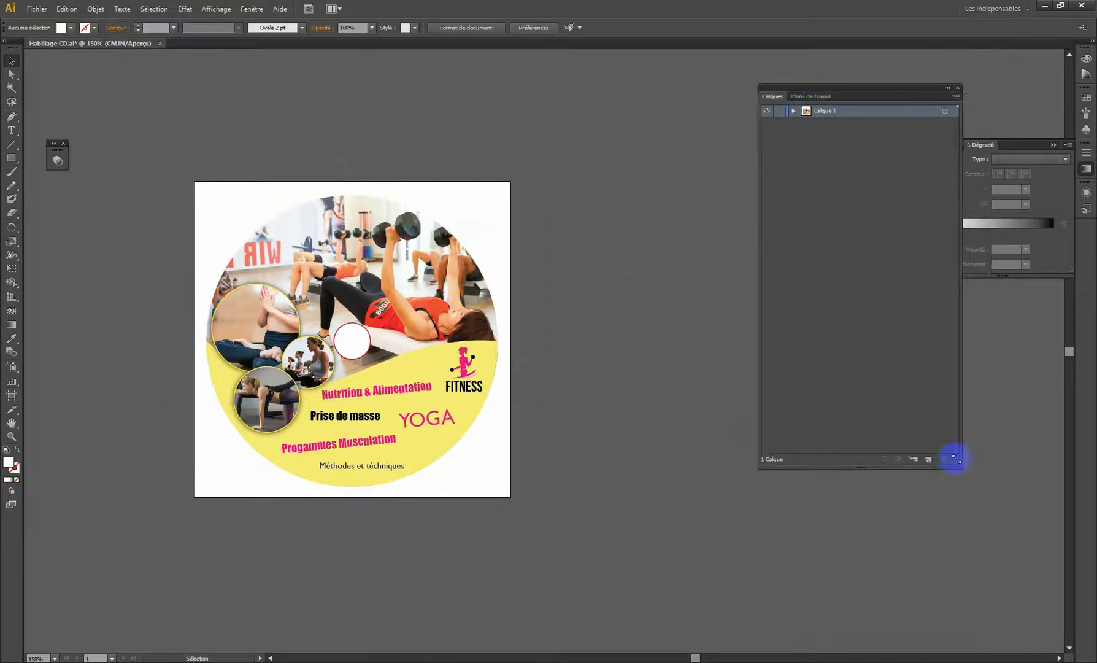
pyautogui.moveTo(952, 460); pyautogui.dragTo(952, 301)
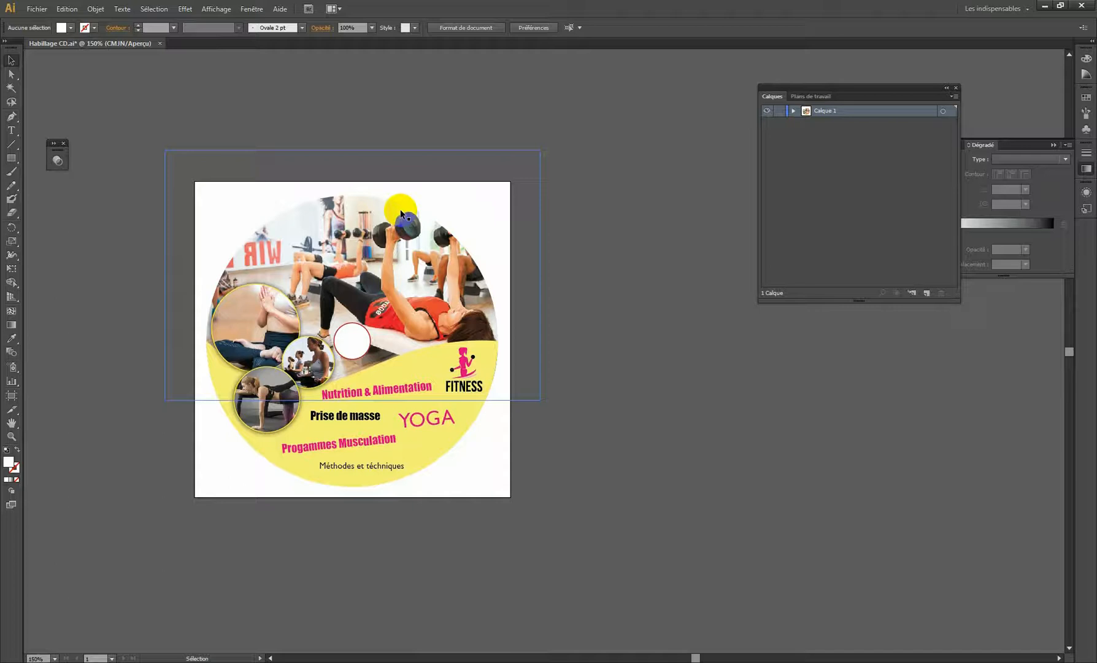
# Start a new document and set its width and height to 130 mm, keeping millimetres as the unit
pyautogui.click(38, 8)
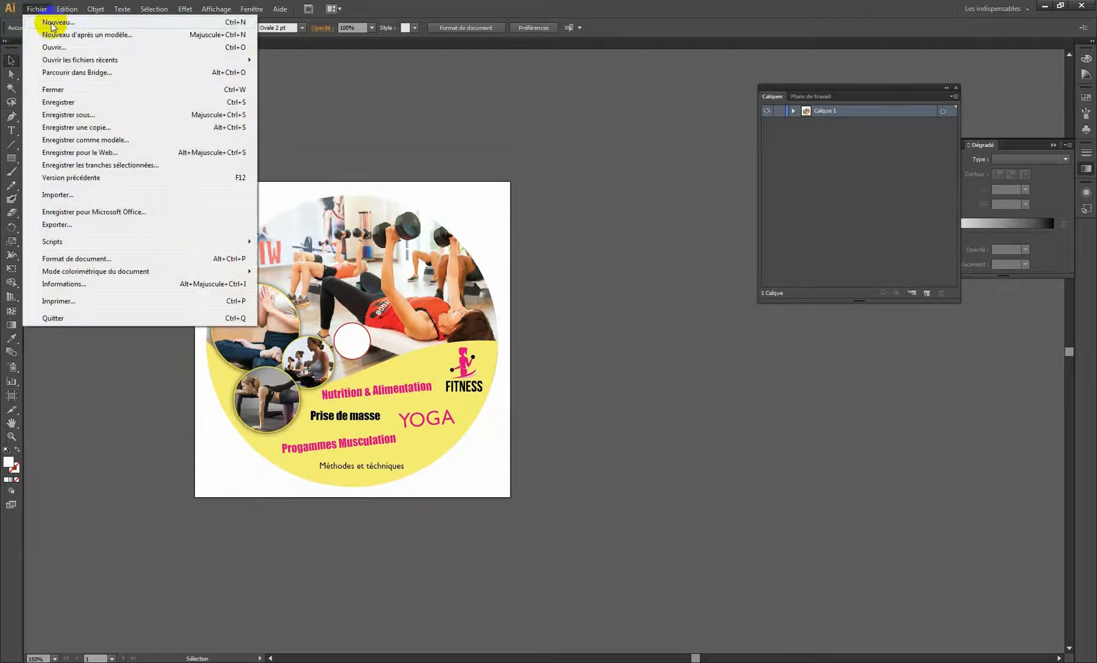
pyautogui.click(64, 22)
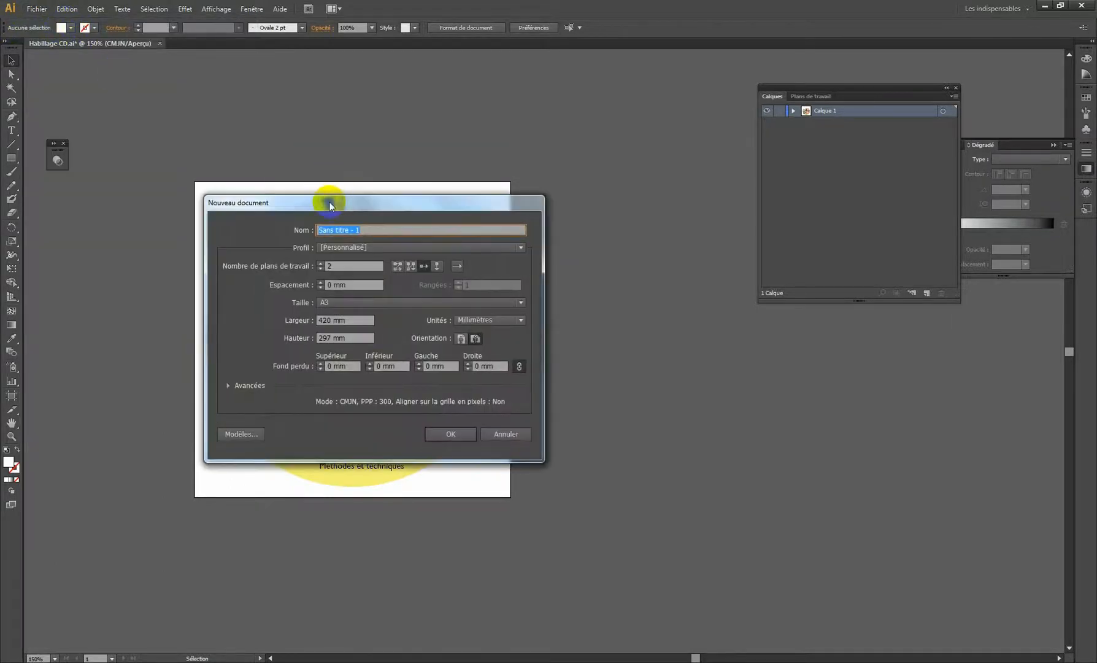
pyautogui.moveTo(329, 202); pyautogui.dragTo(625, 226)
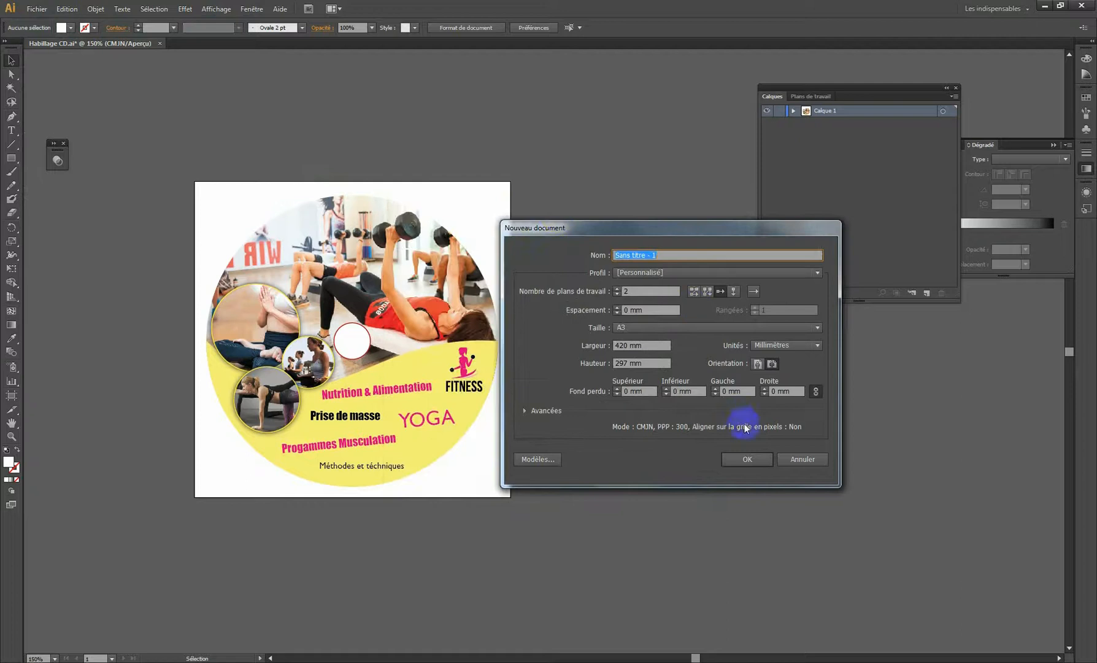
pyautogui.click(650, 344)
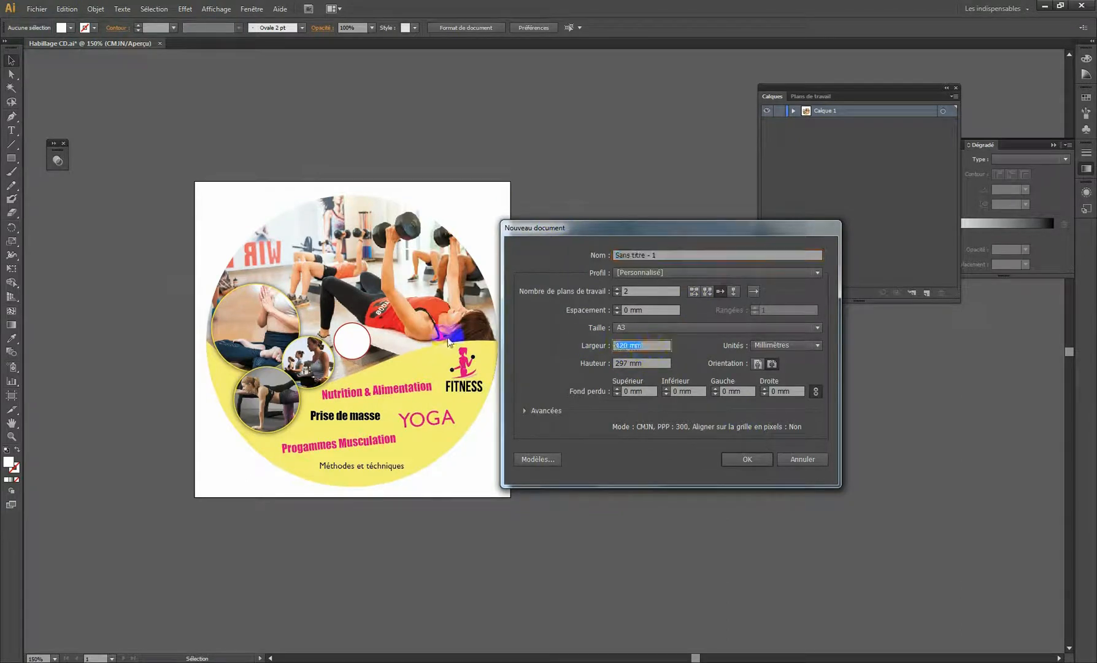
pyautogui.write('13')
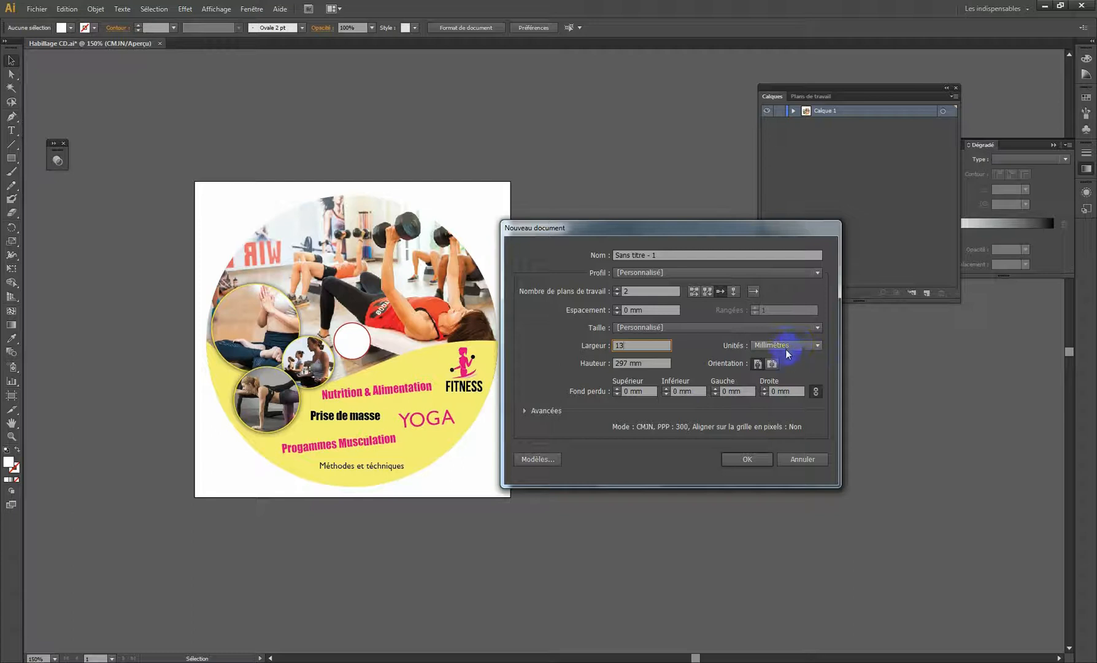
pyautogui.click(810, 346)
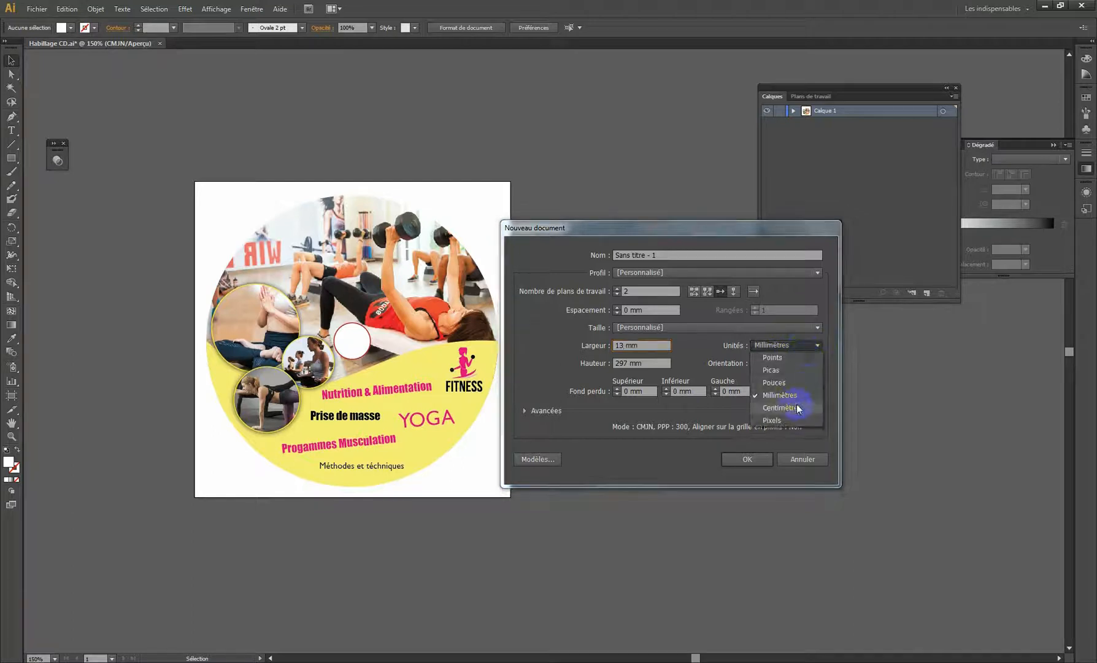
pyautogui.click(699, 341)
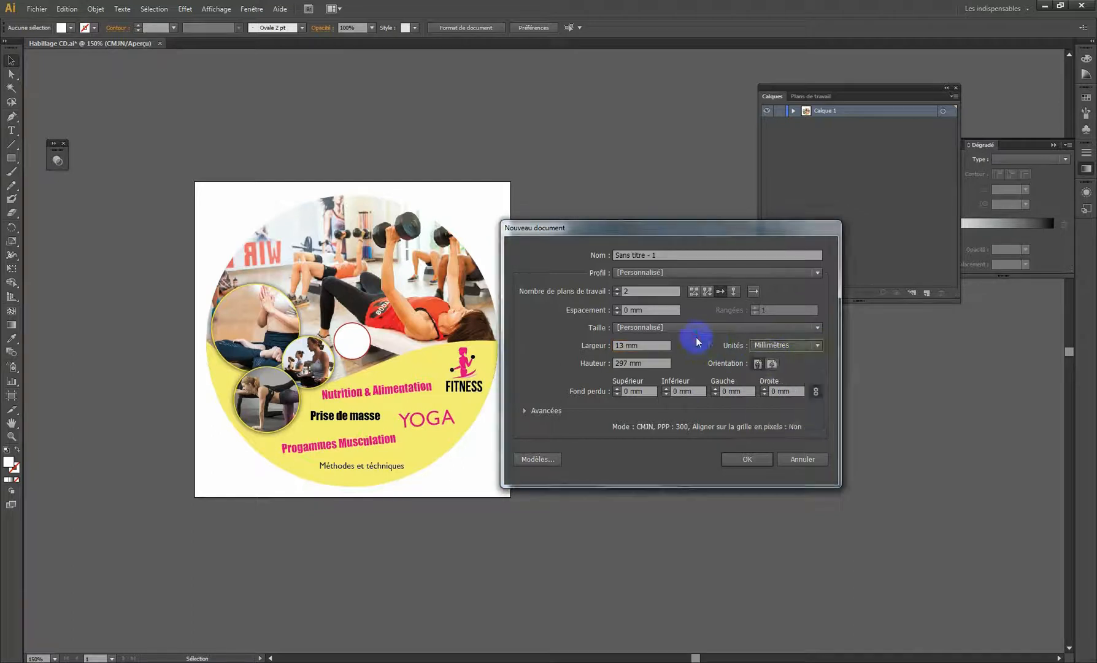
pyautogui.click(625, 345)
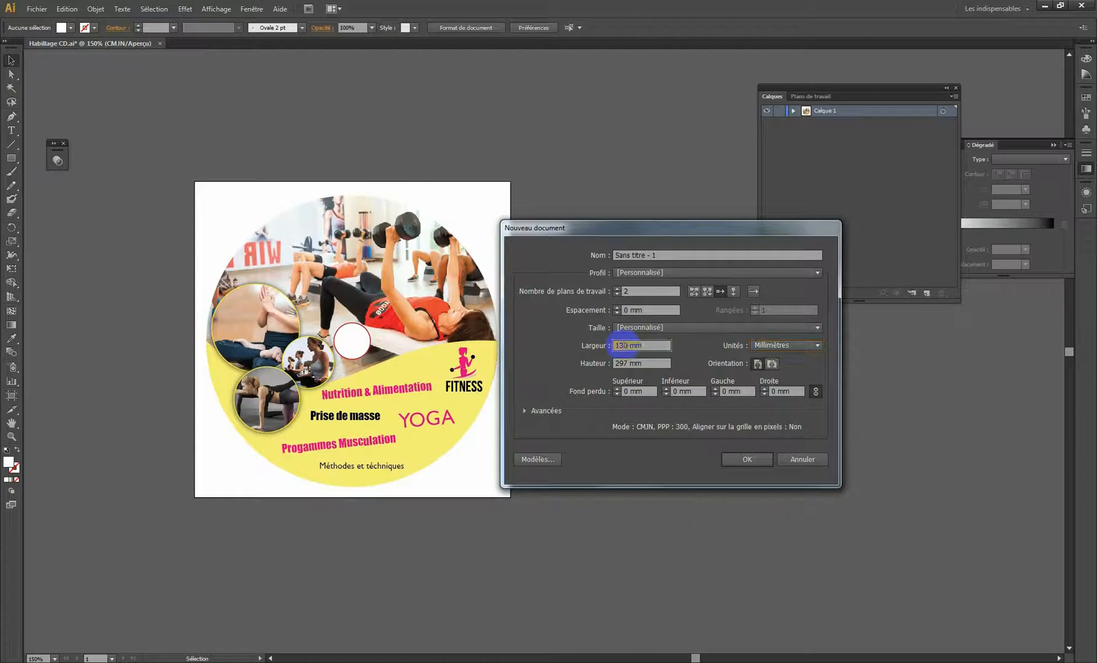
pyautogui.doubleClick(625, 364)
pyautogui.write('130')
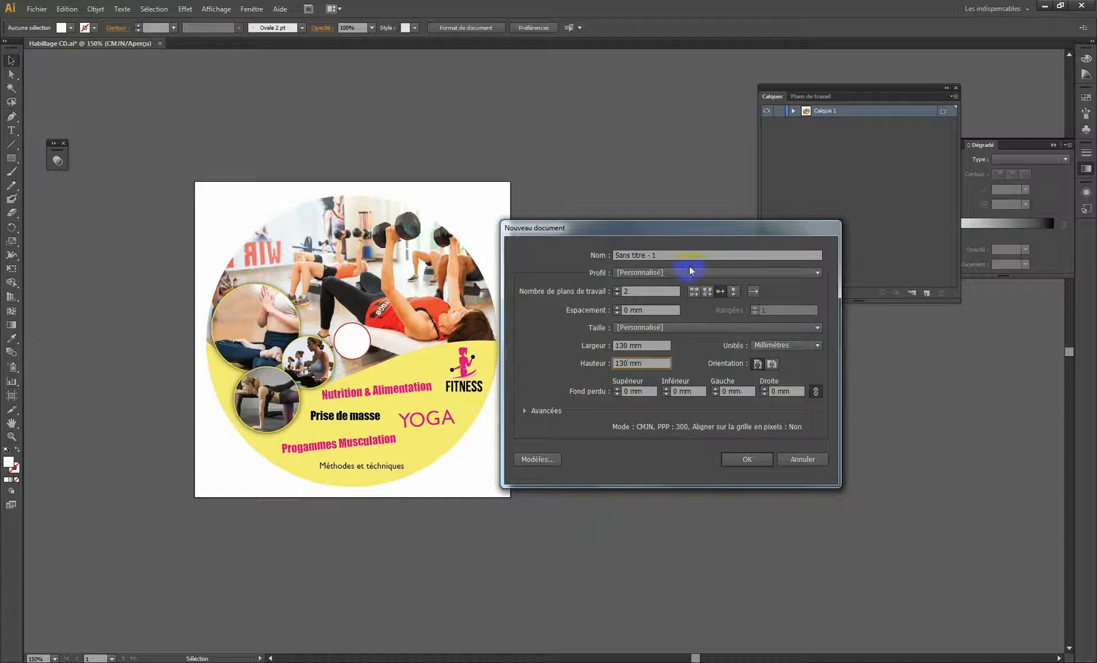
# Name the new document "Habillage CD Non Du Client"
pyautogui.doubleClick(638, 255)
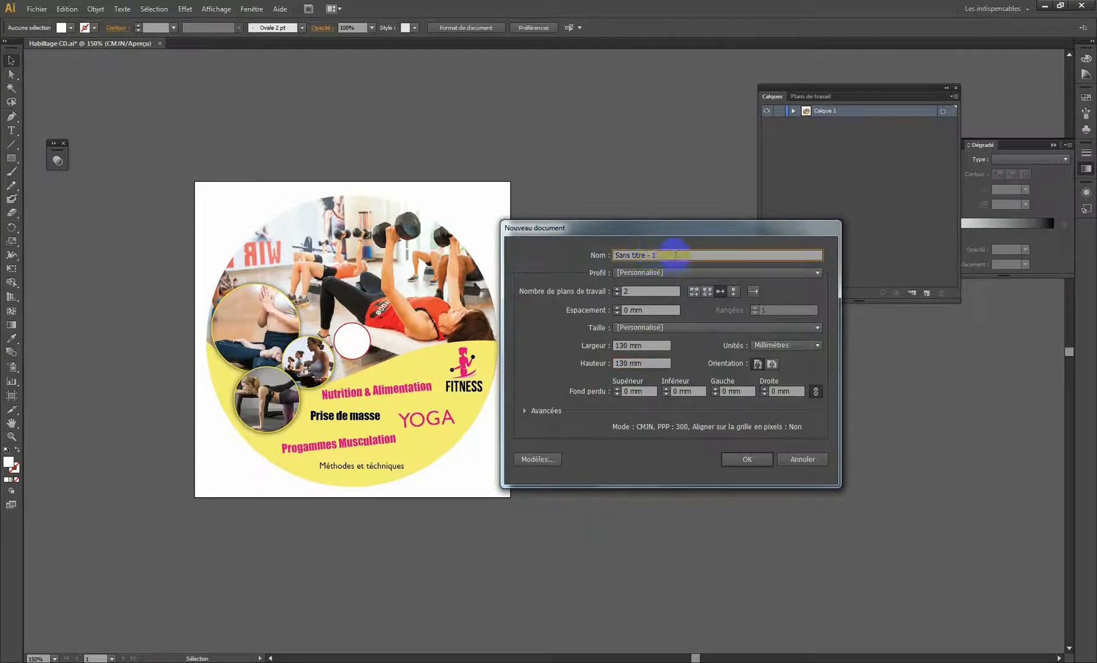
pyautogui.moveTo(673, 254); pyautogui.dragTo(502, 254)
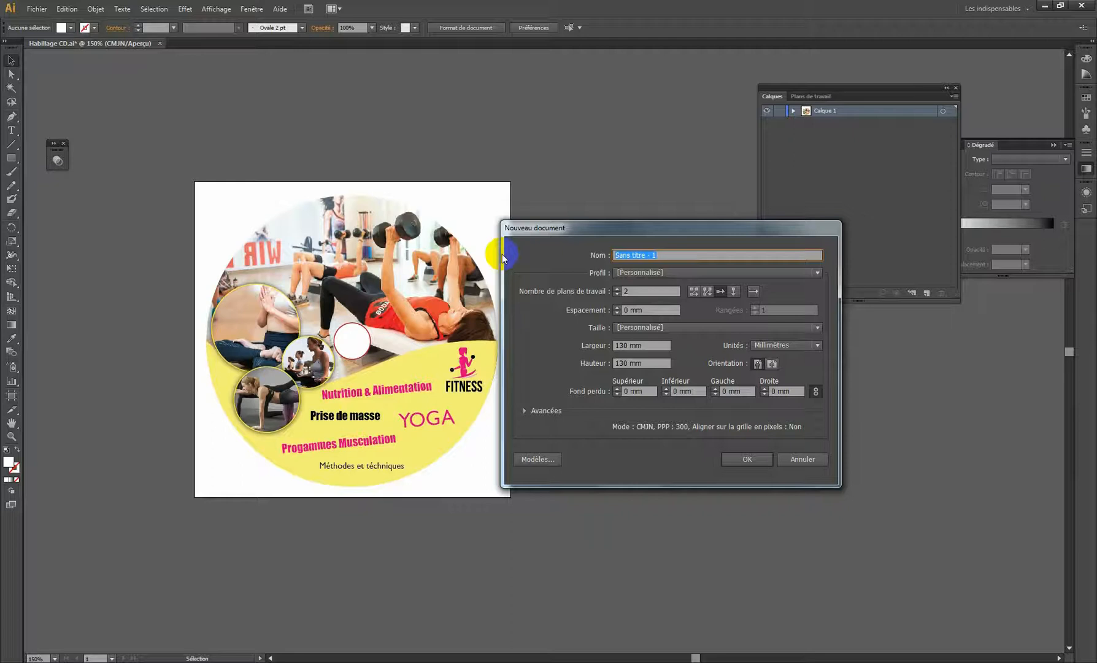
pyautogui.write('Habillage CD')
pyautogui.write('Non Du C lient')
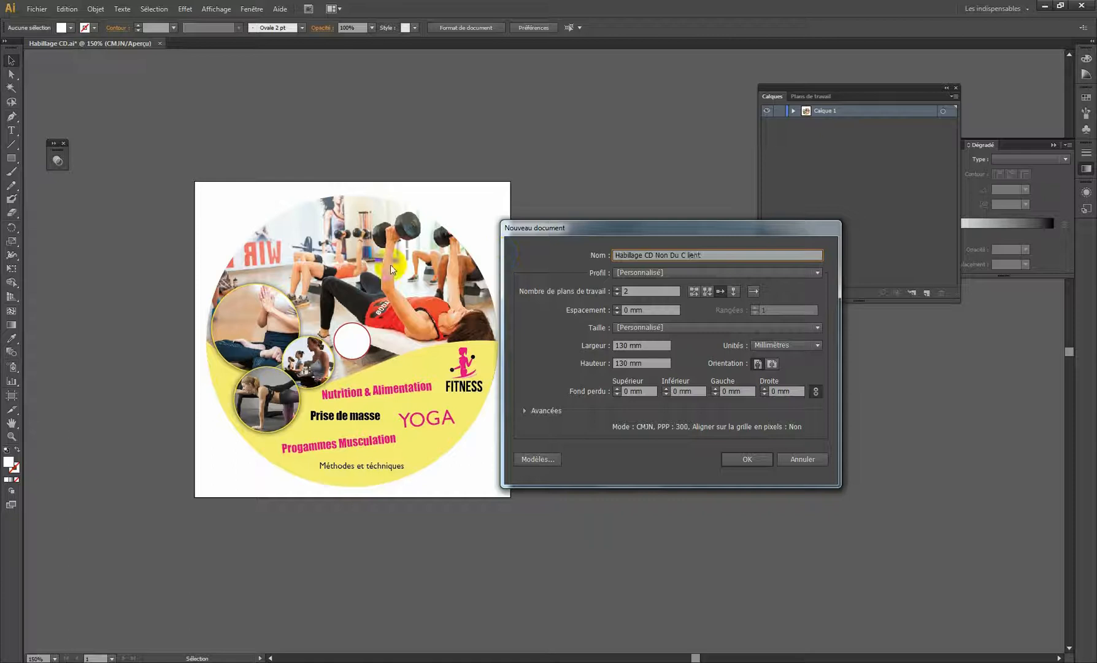
pyautogui.click(683, 254)
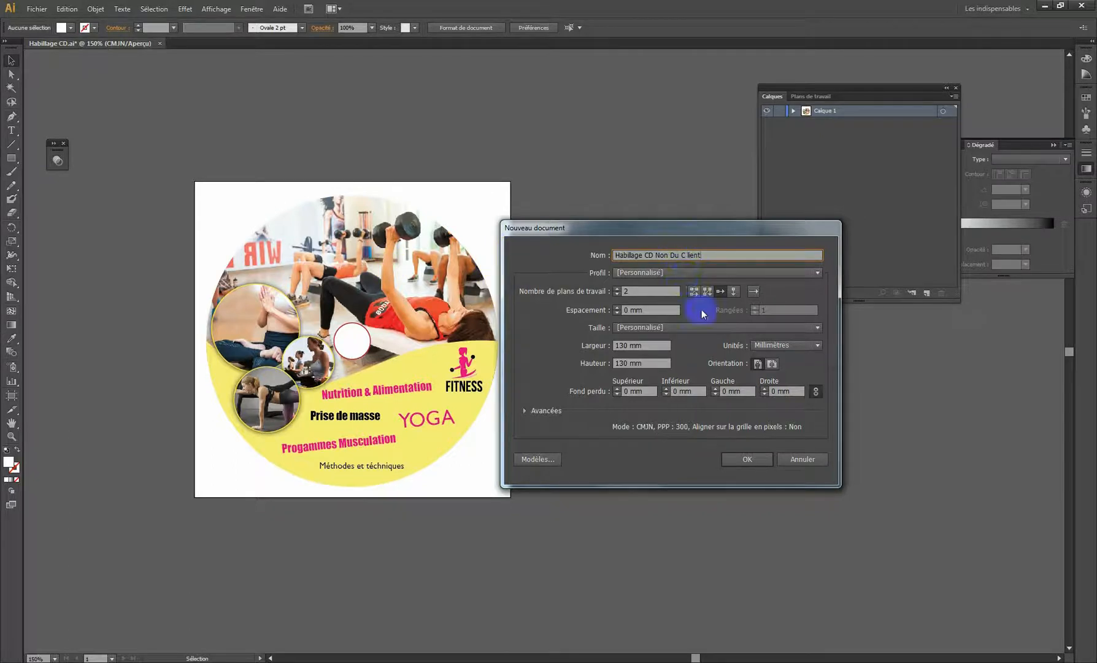
pyautogui.press('BackSpace')
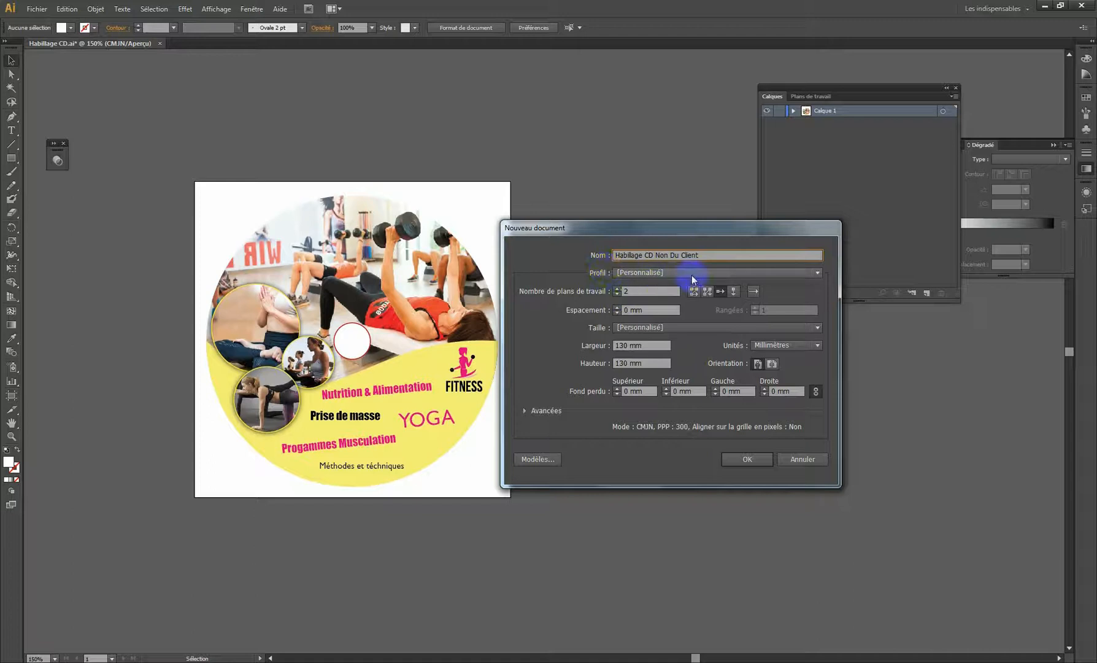
# Create the new two-artboard document and collapse the floating Layers panel
pyautogui.click(749, 458)
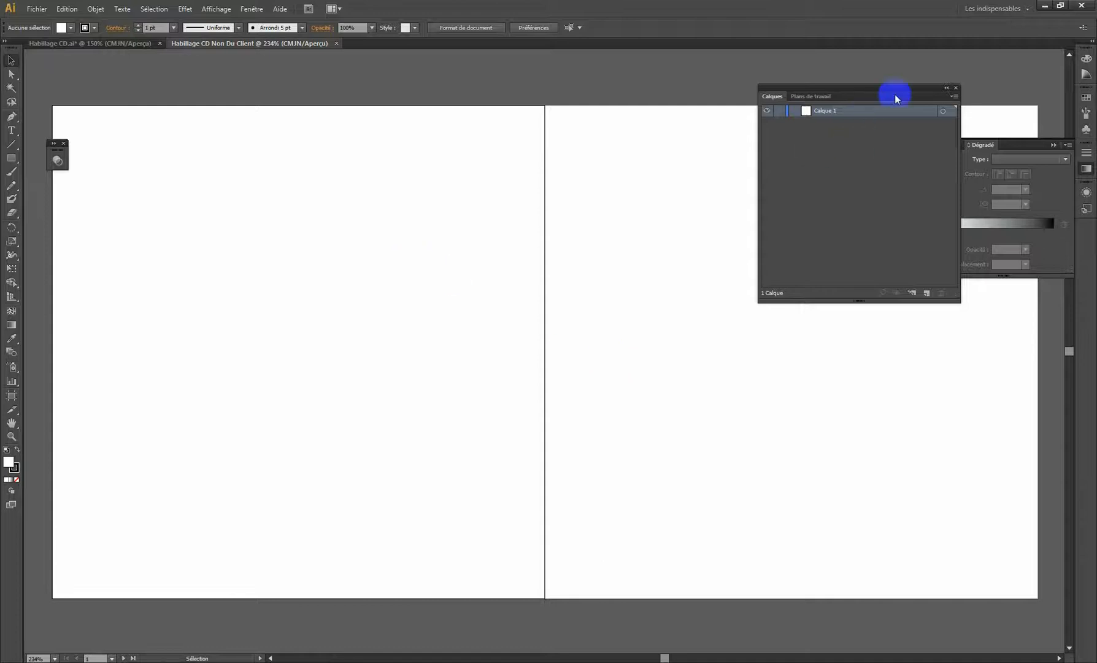
pyautogui.click(947, 89)
pyautogui.keyDown('ctrl'); pyautogui.keyDown('alt'); pyautogui.click(529, 262); pyautogui.keyUp('alt'); pyautogui.keyUp('ctrl')
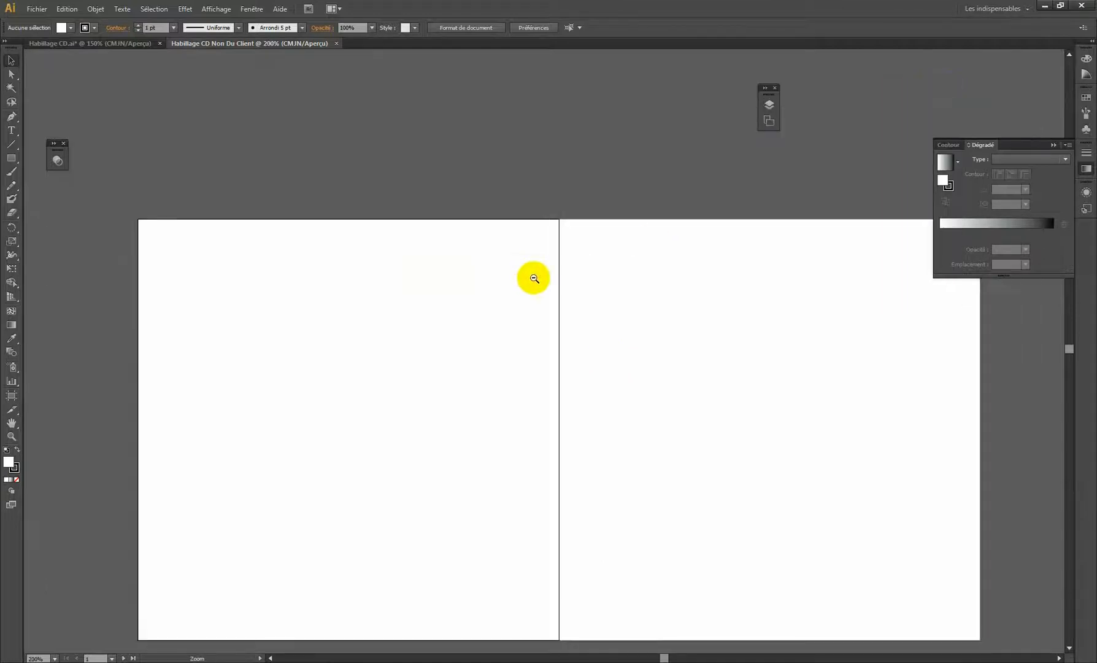
pyautogui.keyDown('ctrl'); pyautogui.keyDown('alt'); pyautogui.click(548, 332); pyautogui.keyUp('alt'); pyautogui.keyUp('ctrl')
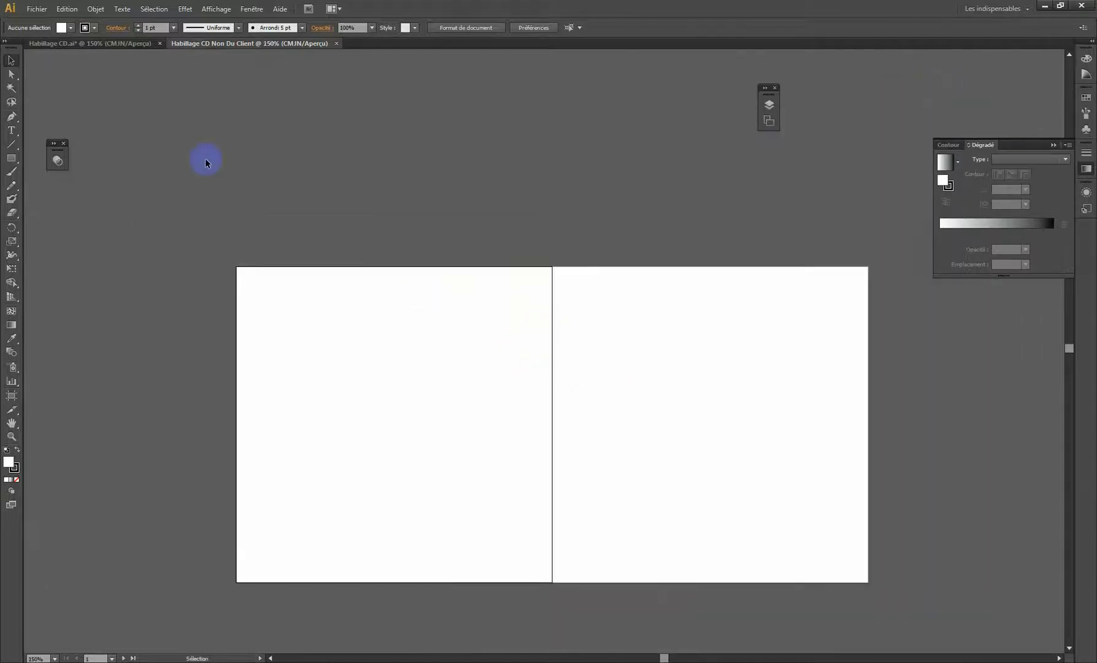
pyautogui.click(37, 8)
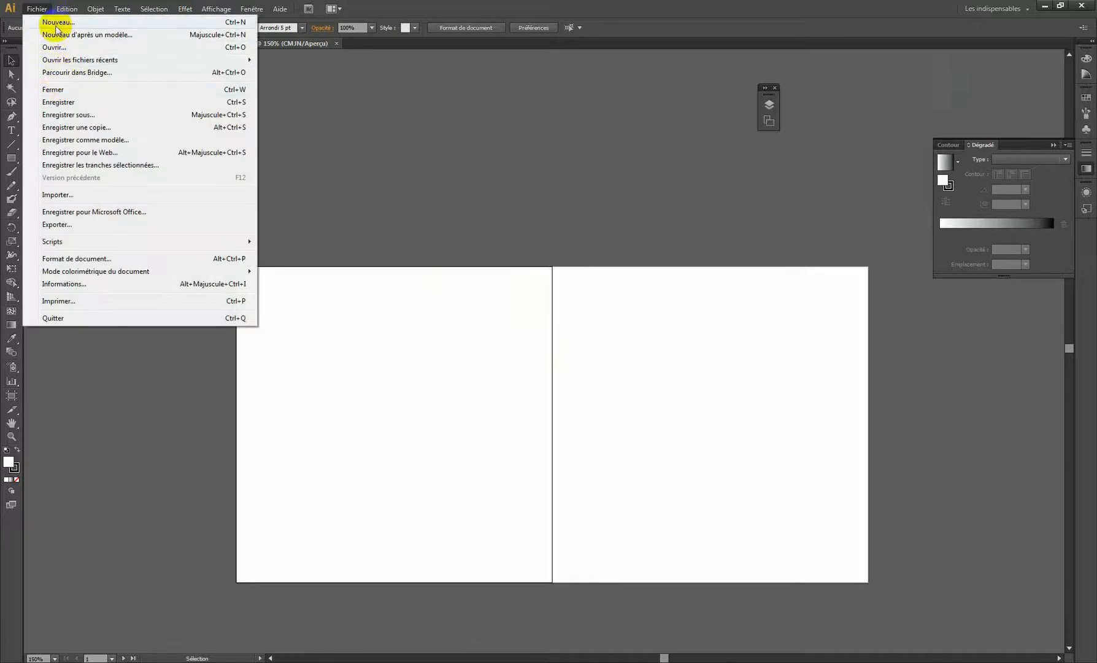
pyautogui.click(57, 28)
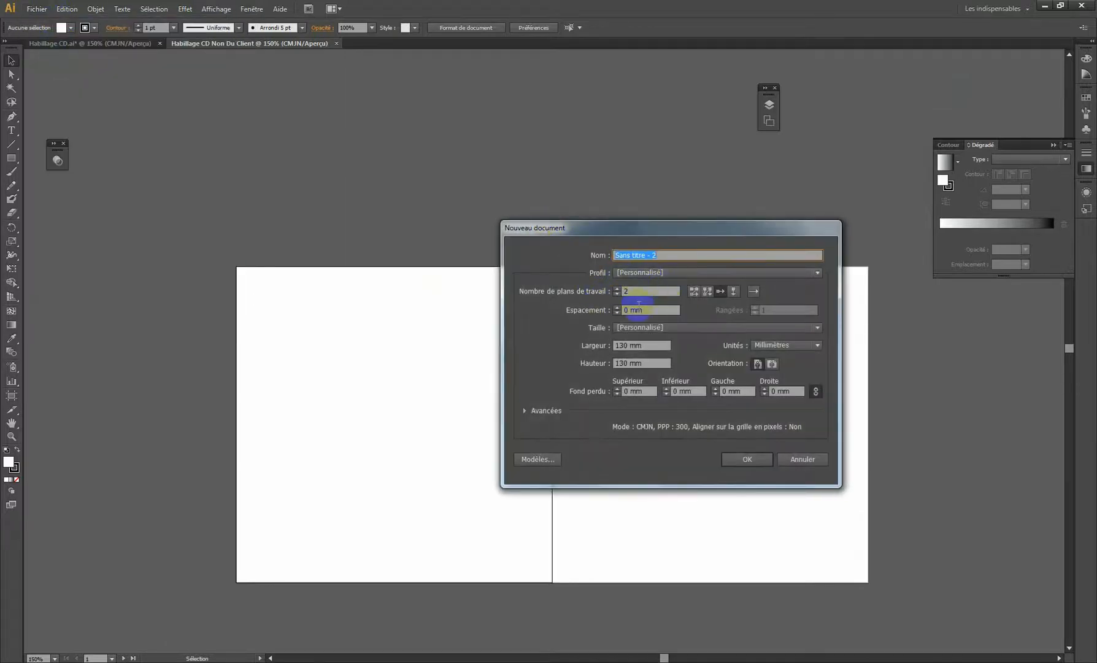
pyautogui.click(617, 295)
pyautogui.click(788, 462)
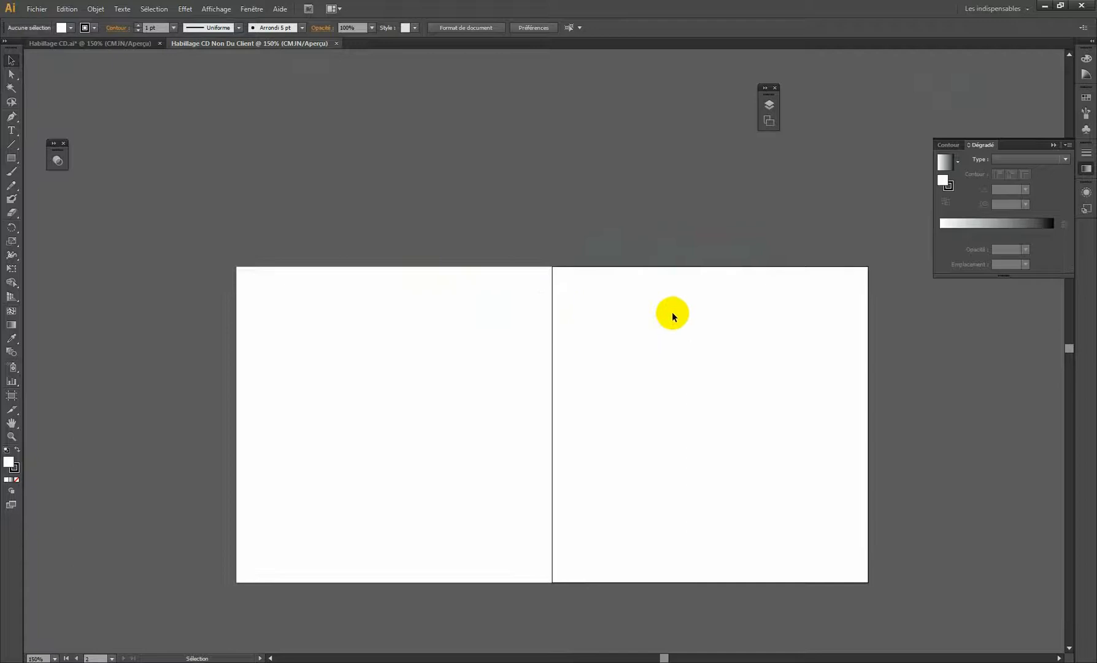
# Delete the second artboard of the new document and close the document without saving
pyautogui.click(12, 396)
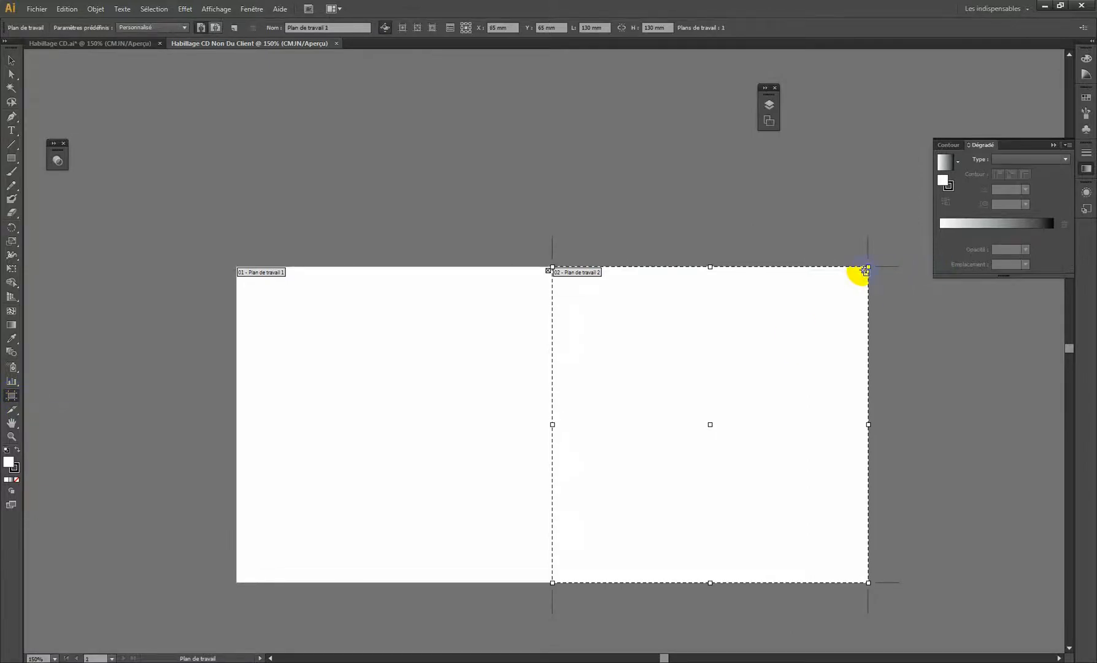
pyautogui.click(865, 270)
pyautogui.click(10, 61)
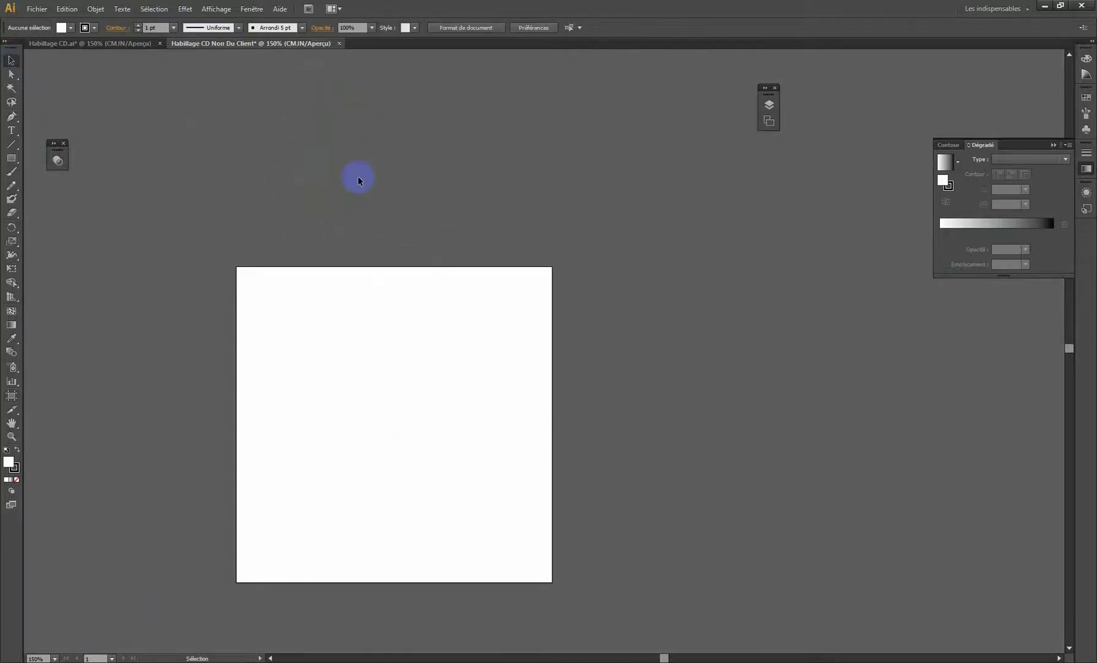
pyautogui.click(341, 45)
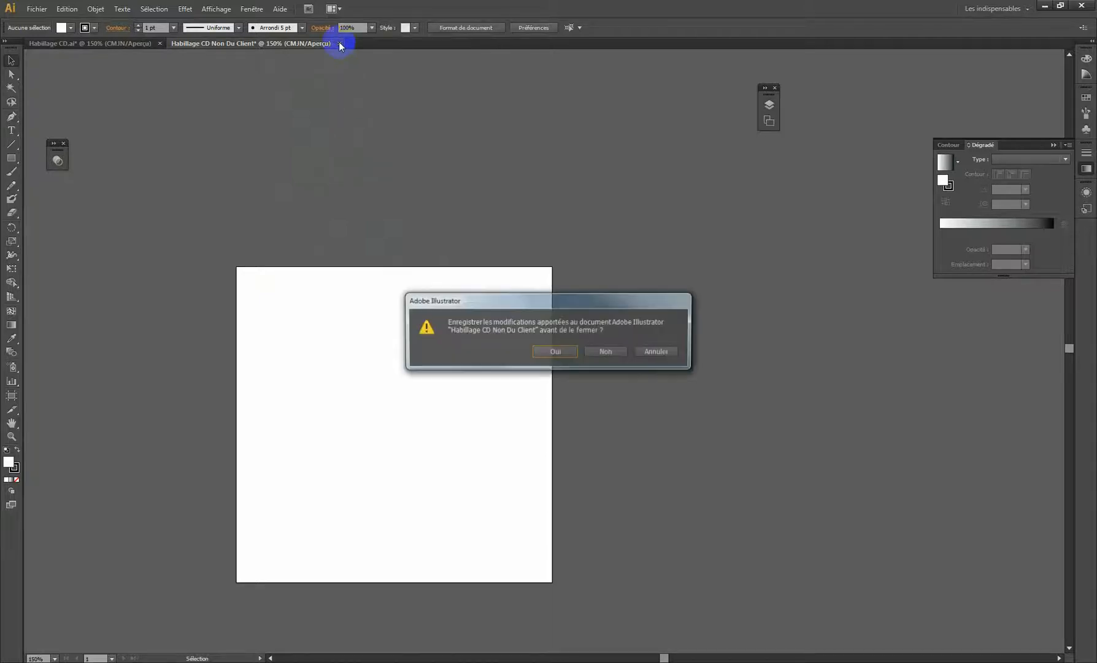
pyautogui.click(607, 354)
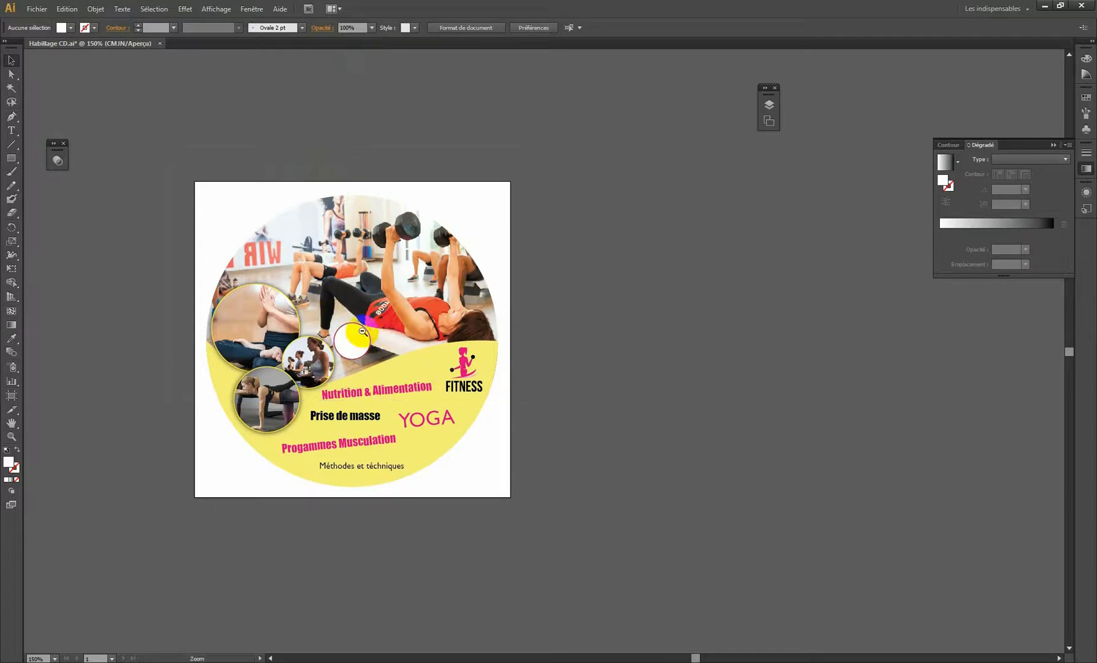
# Add a second 13 x 13 cm artboard beside the finished CD artwork, aligned with its upper edge
pyautogui.keyDown('ctrl'); pyautogui.keyDown('alt'); pyautogui.click(363, 332); pyautogui.keyUp('alt'); pyautogui.keyUp('ctrl')
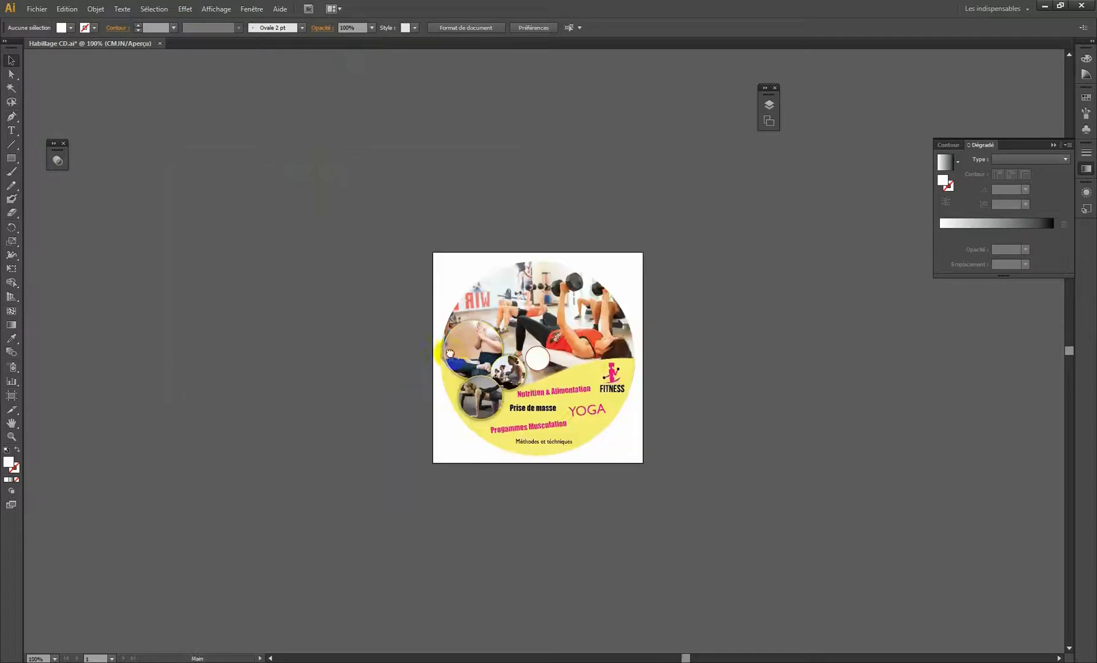
pyautogui.moveTo(441, 355); pyautogui.dragTo(288, 318)
pyautogui.moveTo(425, 293); pyautogui.dragTo(322, 299)
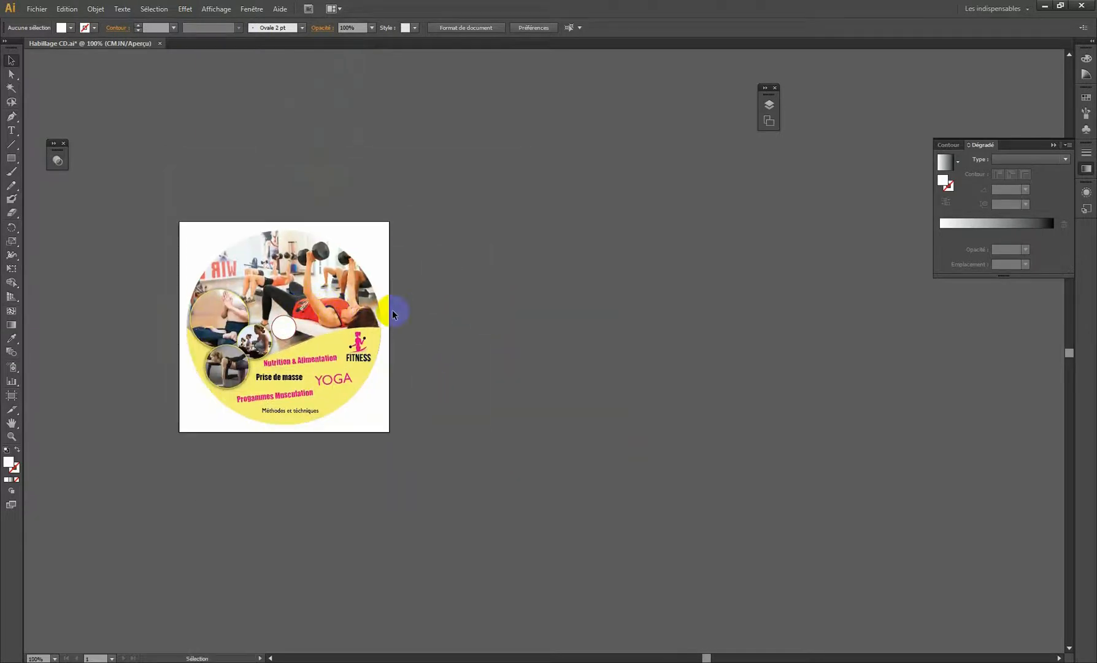
pyautogui.click(12, 395)
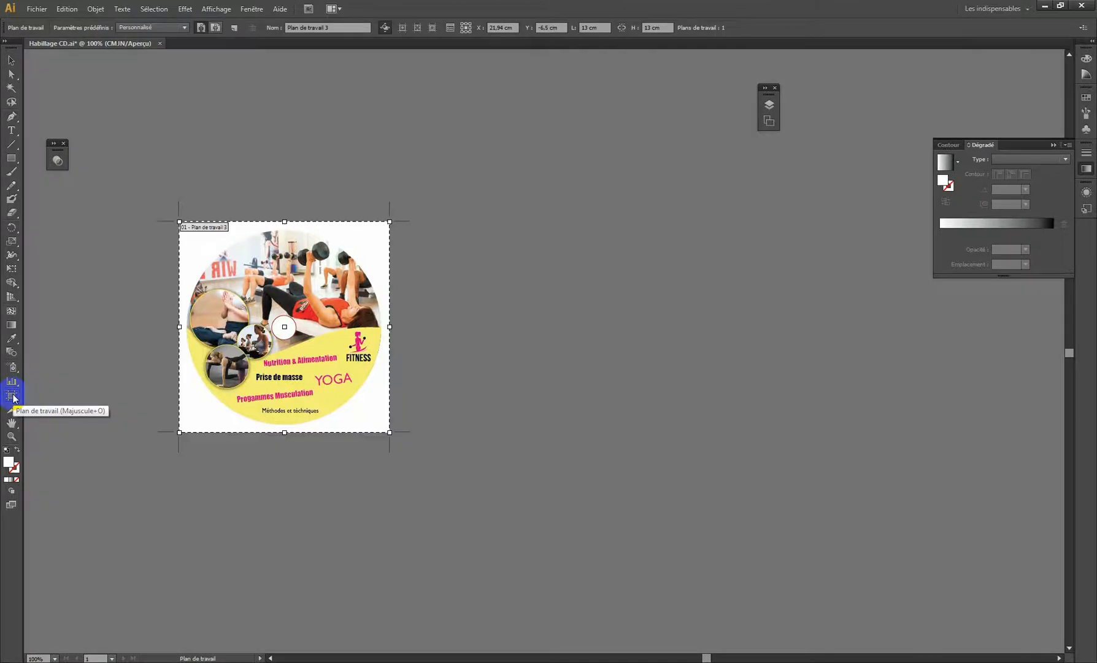
pyautogui.click(235, 29)
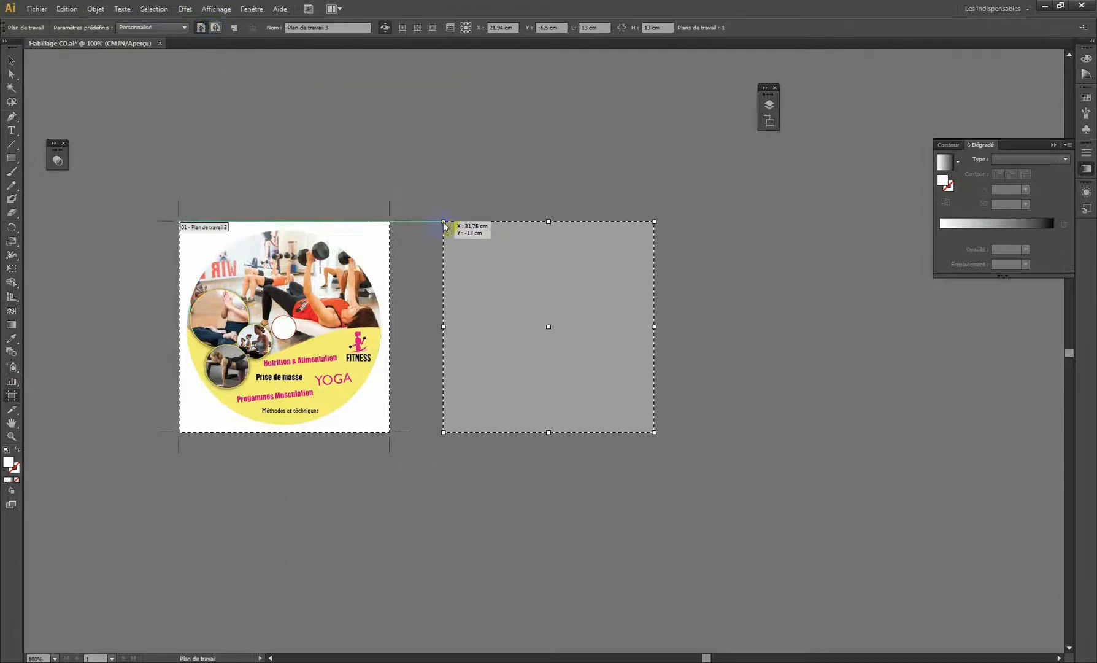
pyautogui.click(452, 222)
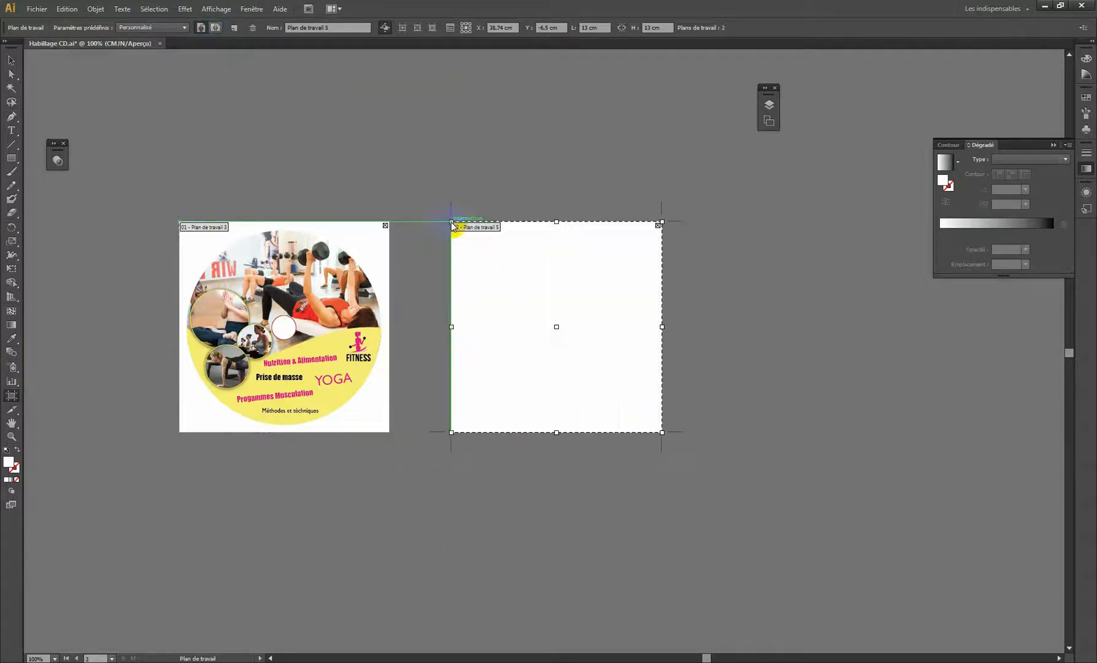
pyautogui.click(11, 60)
pyautogui.click(304, 161)
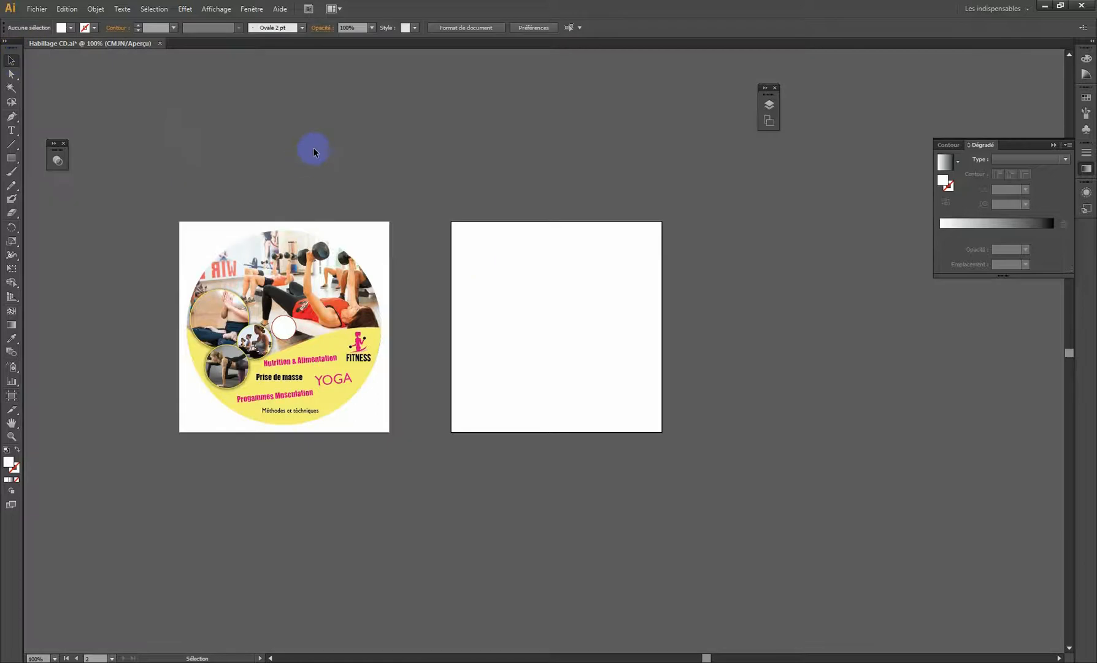
# Paste the five white label texts and bring the empty area below the artboards into view around them
pyautogui.press('ctrl')
pyautogui.press('ctrl')
pyautogui.hotkey('ctrl', 'v')
pyautogui.moveTo(455, 455); pyautogui.dragTo(294, 334)
pyautogui.click(562, 308)
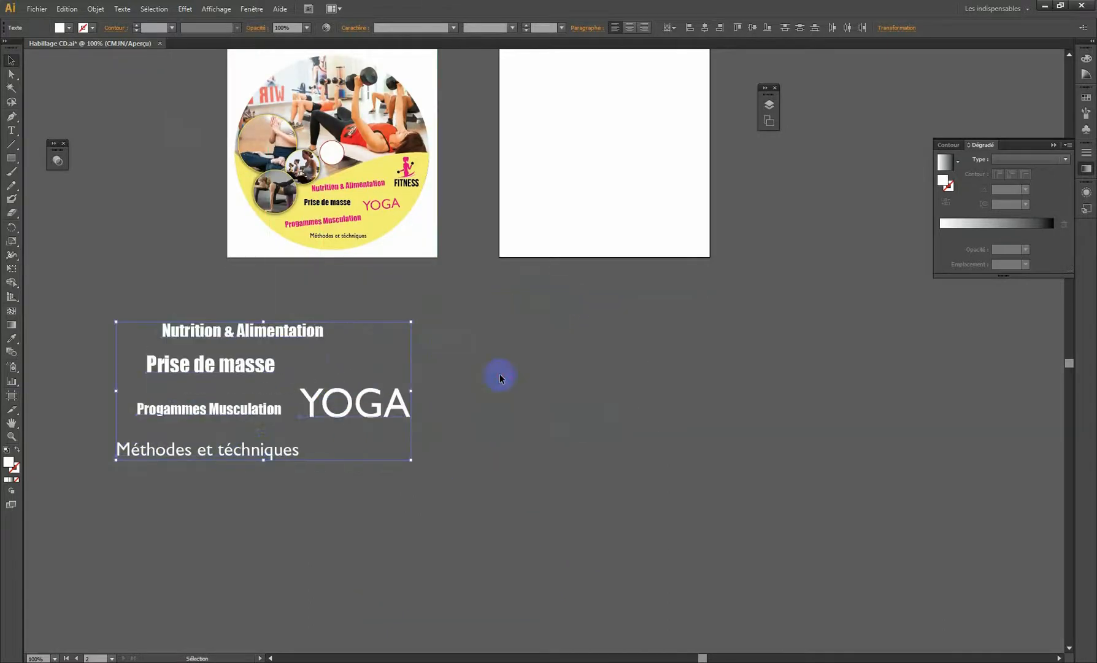
# Move the YOGA text above and to the left of the other pasted texts
pyautogui.click(499, 376)
pyautogui.moveTo(372, 408); pyautogui.dragTo(161, 284)
pyautogui.moveTo(426, 269); pyautogui.dragTo(371, 366)
pyautogui.moveTo(375, 299); pyautogui.dragTo(396, 343)
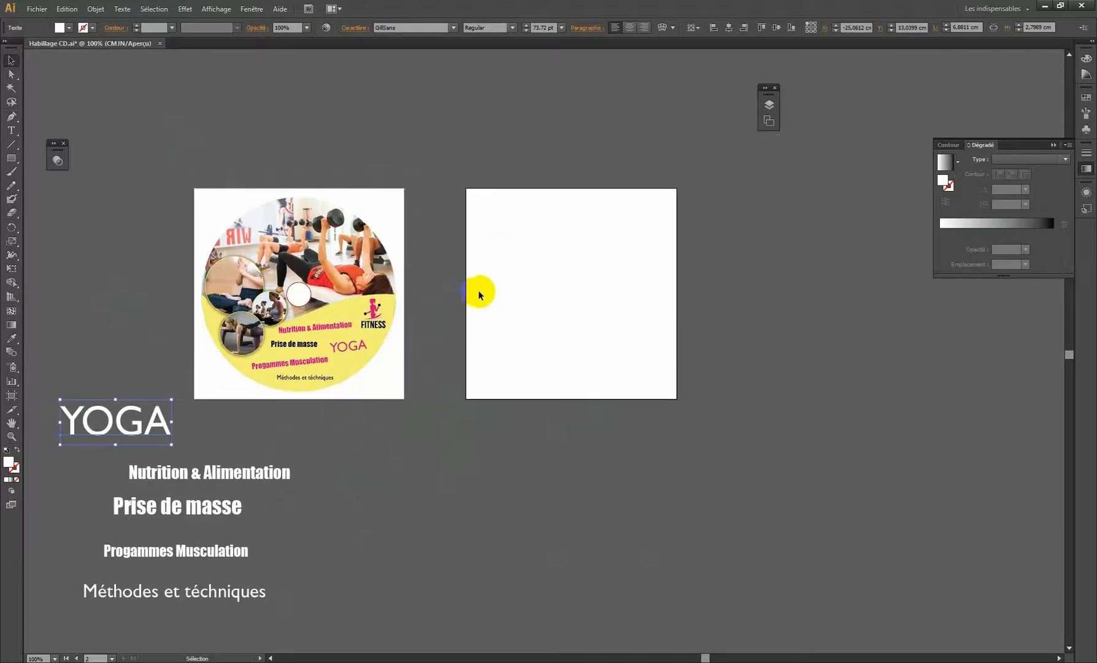
# Start an ellipse on the blank artboard by size, with its width and height set to 12 cm
pyautogui.click(11, 158)
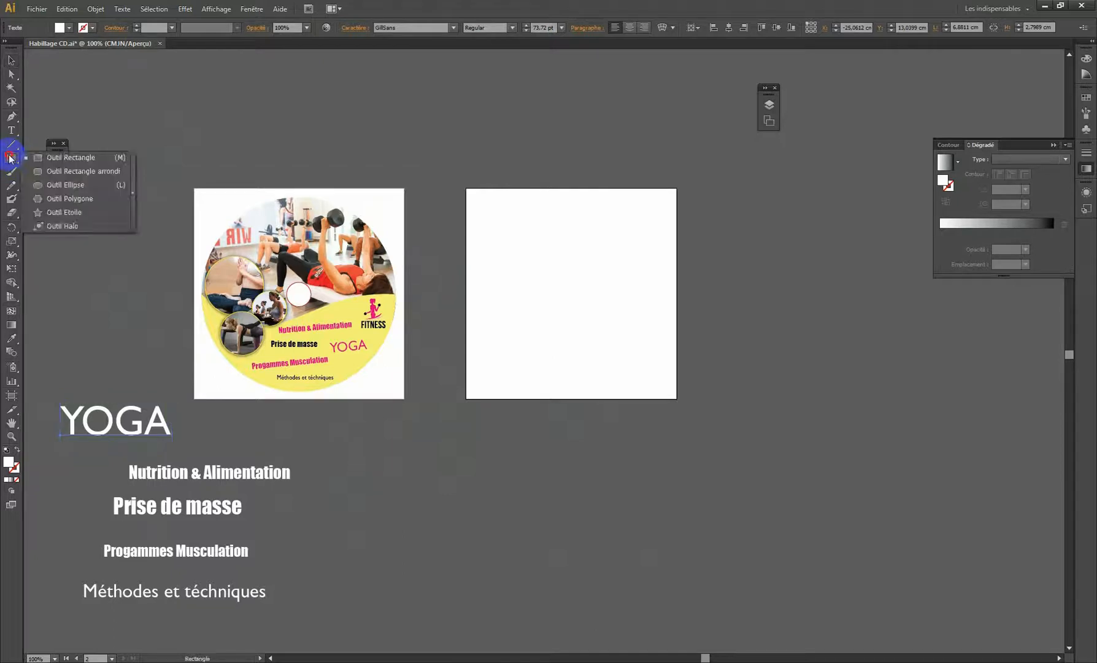
pyautogui.click(65, 184)
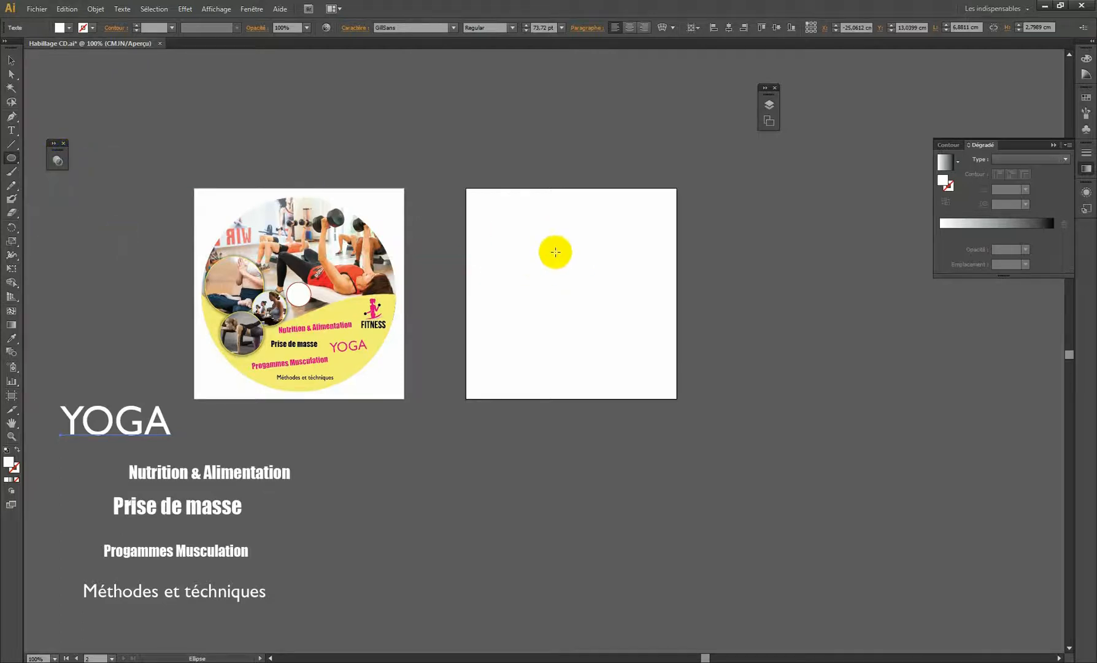
pyautogui.click(556, 251)
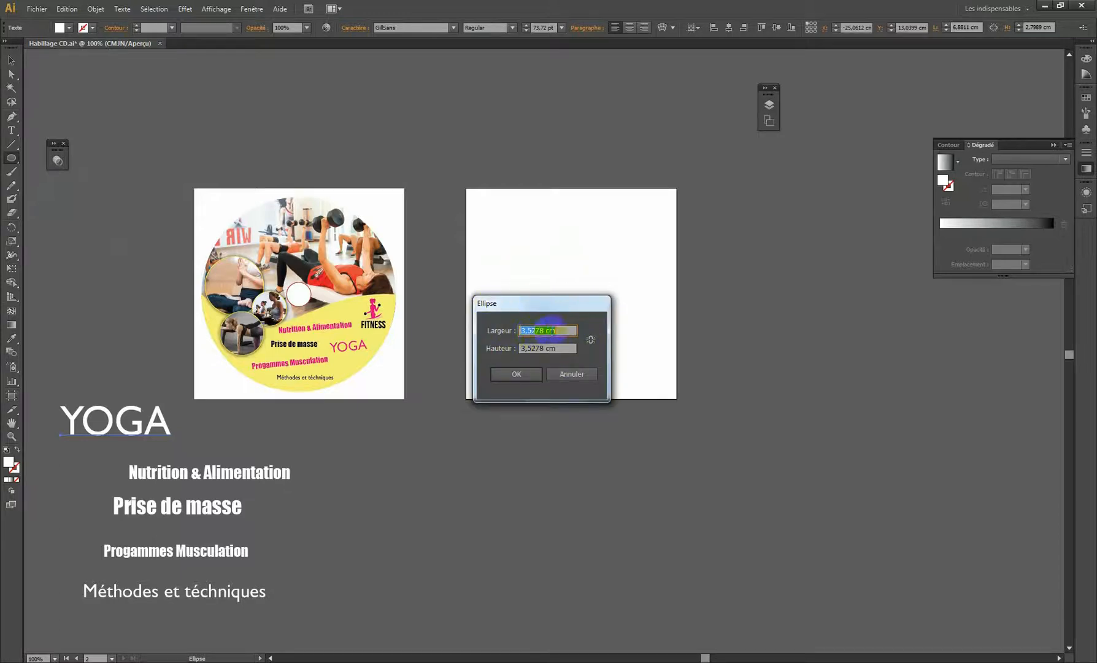
pyautogui.write('12cm')
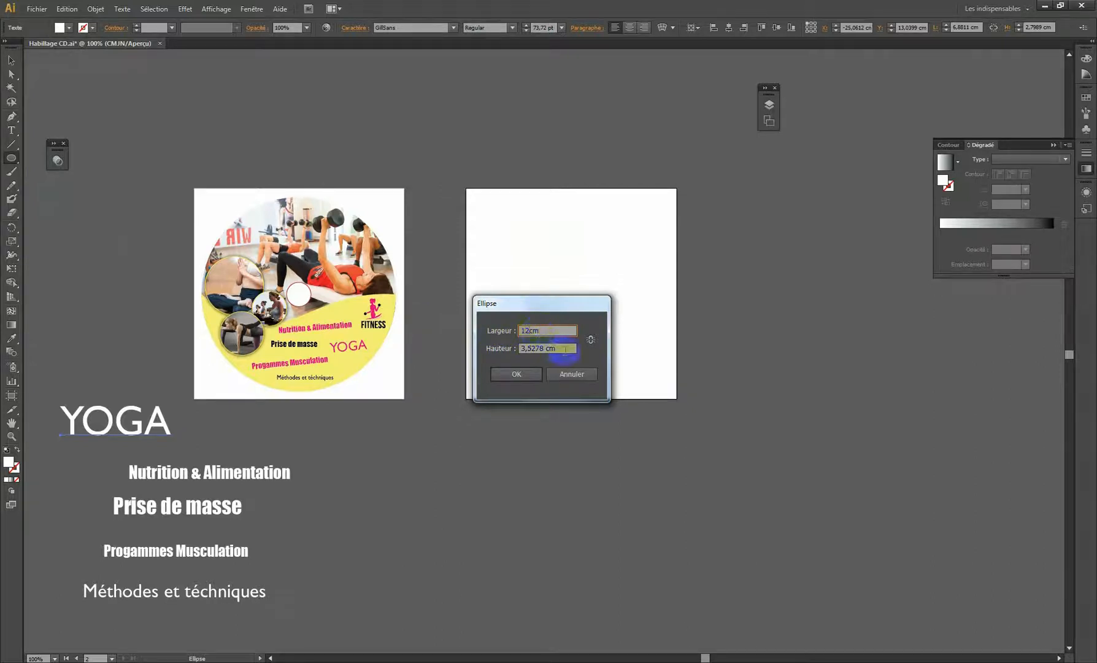
pyautogui.press('Tab')
pyautogui.write('12')
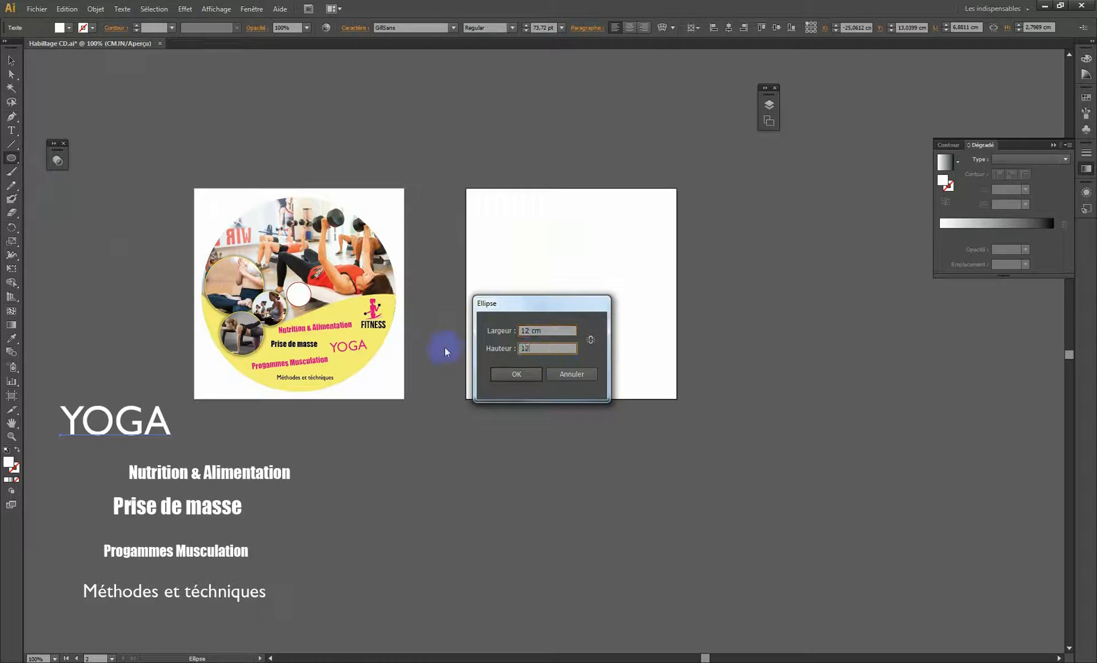
pyautogui.click(562, 329)
pyautogui.click(546, 331)
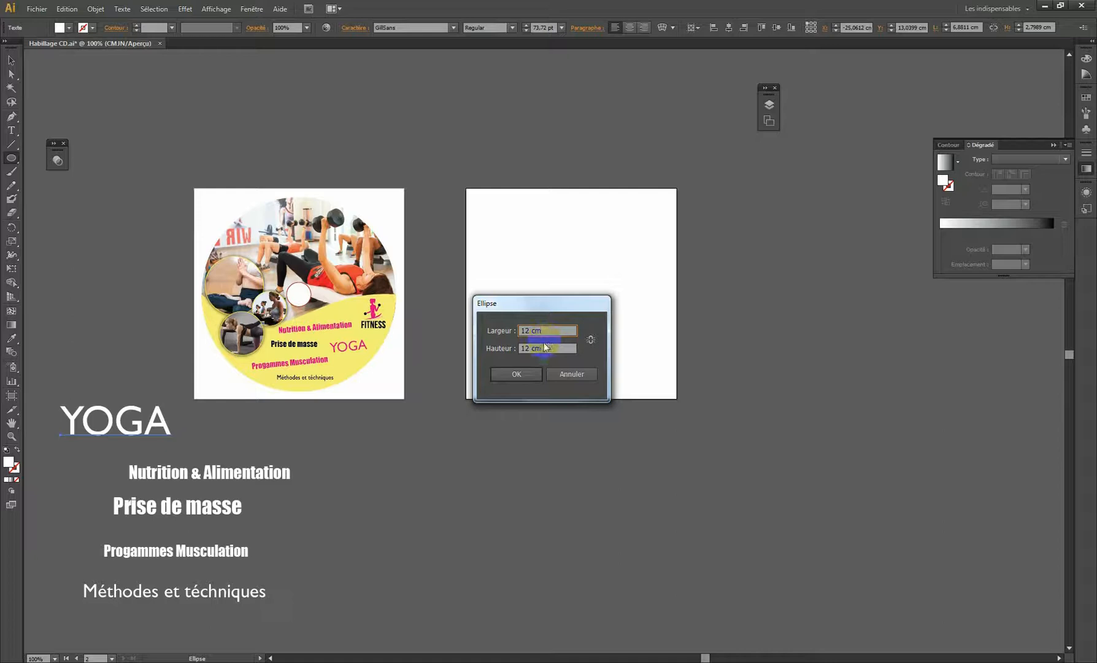
# Link the ellipse's width and height proportions and try the link with a width of 20 cm
pyautogui.click(591, 340)
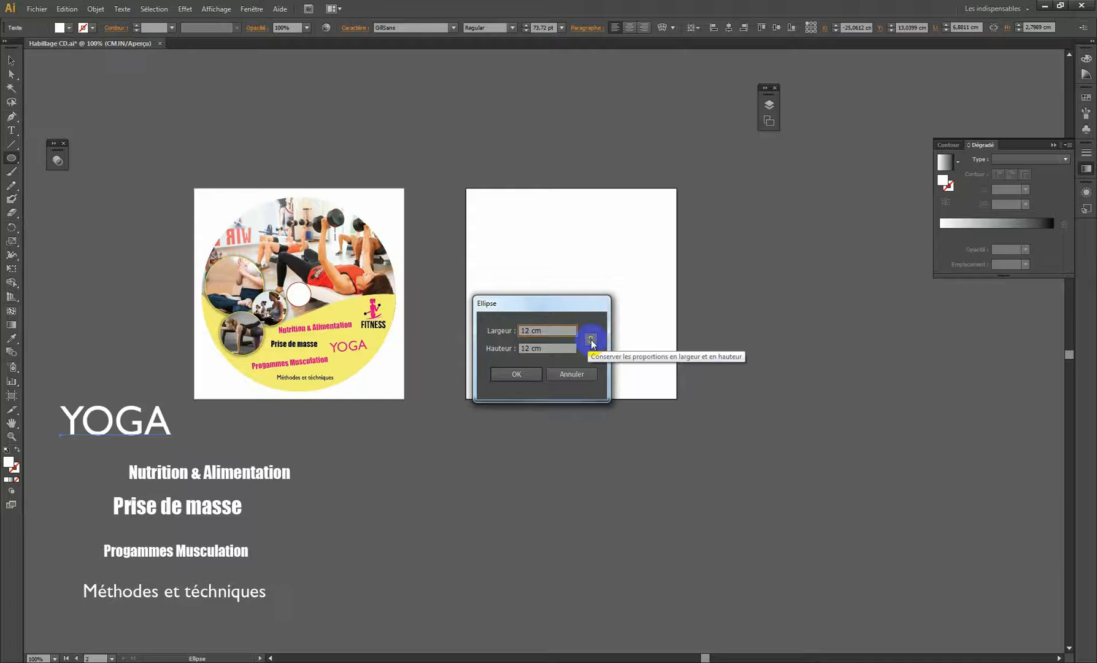
pyautogui.click(590, 341)
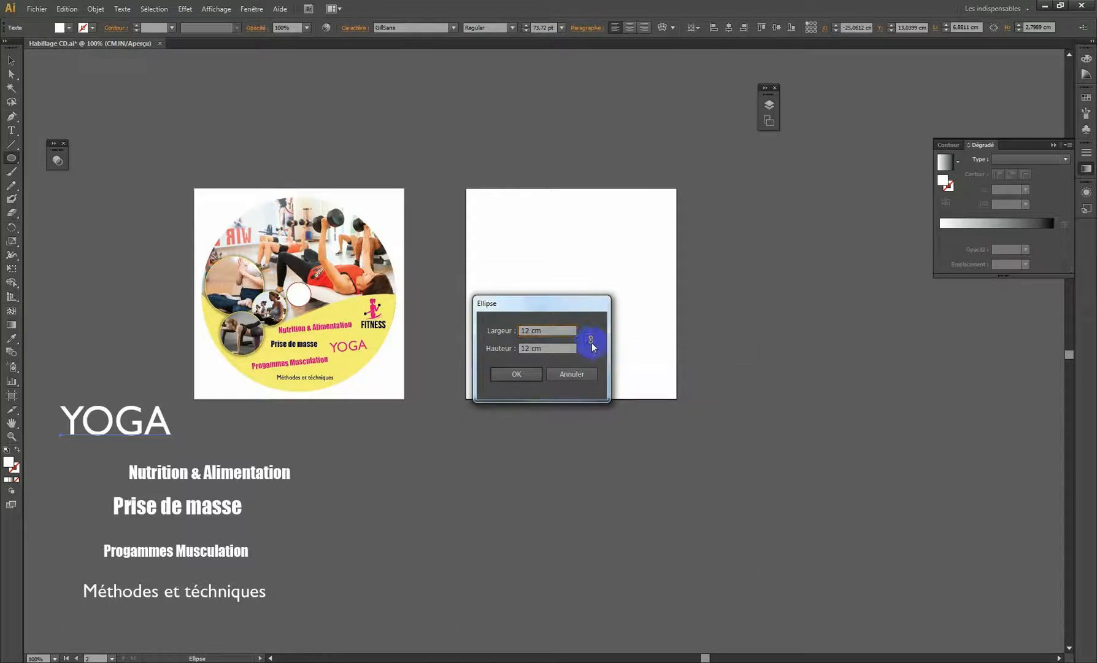
pyautogui.click(513, 334)
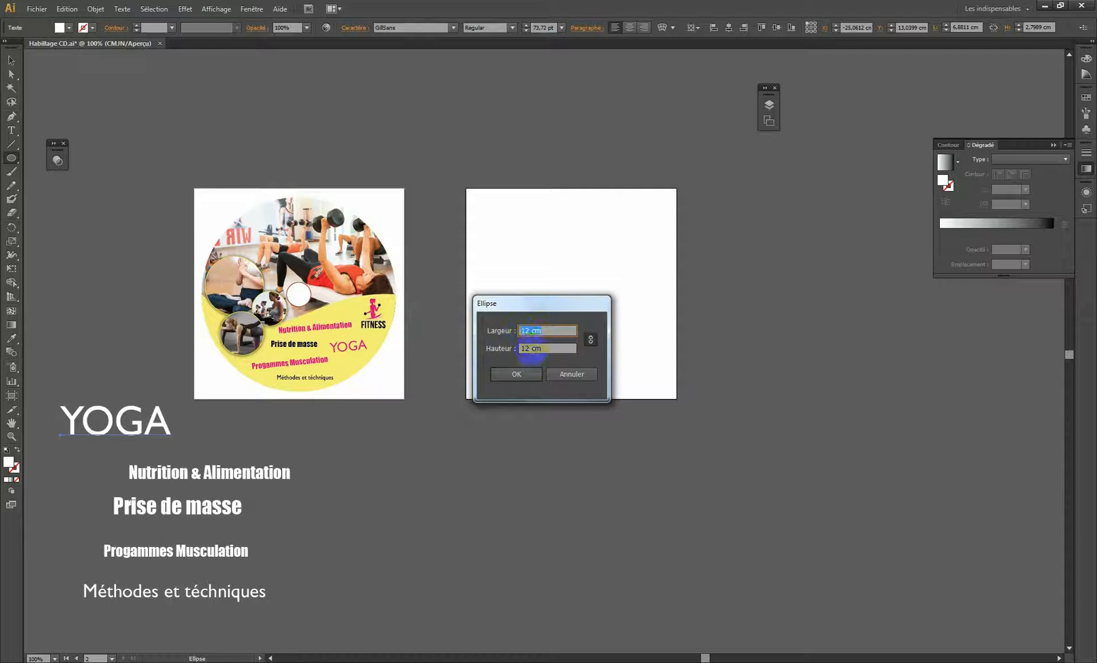
pyautogui.write('20')
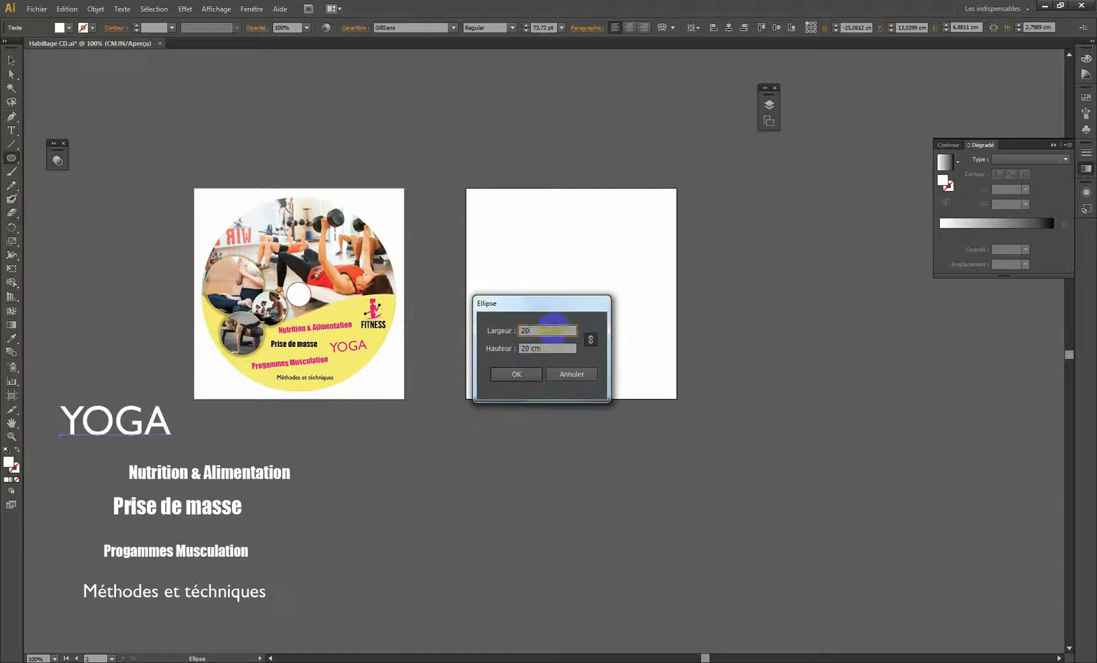
# Set the linked ellipse size to 12 cm and create the circle
pyautogui.click(481, 332)
pyautogui.write('12')
pyautogui.click(515, 374)
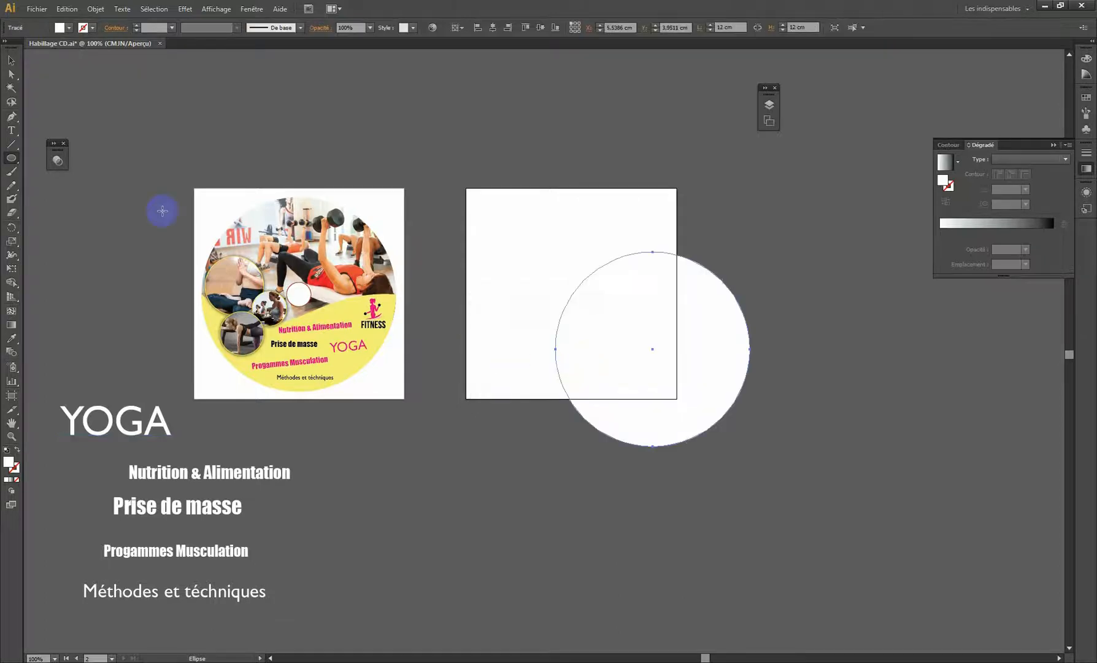
# Fill the 12 cm circle with dark green and centre it on the blank artboard
pyautogui.click(10, 61)
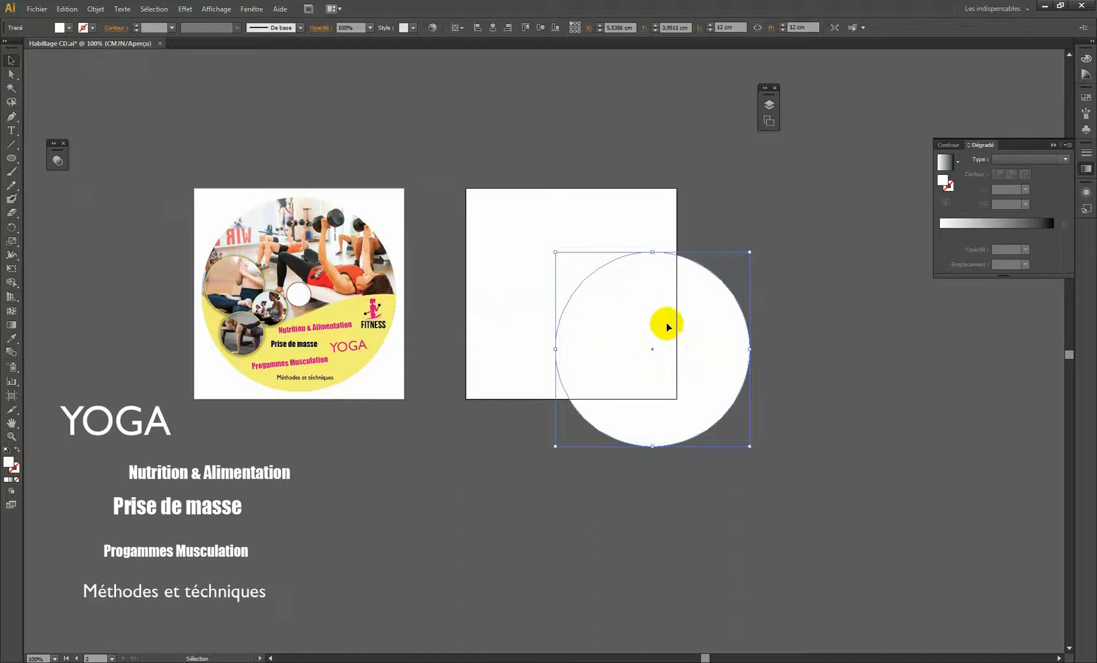
pyautogui.click(1086, 97)
pyautogui.click(992, 103)
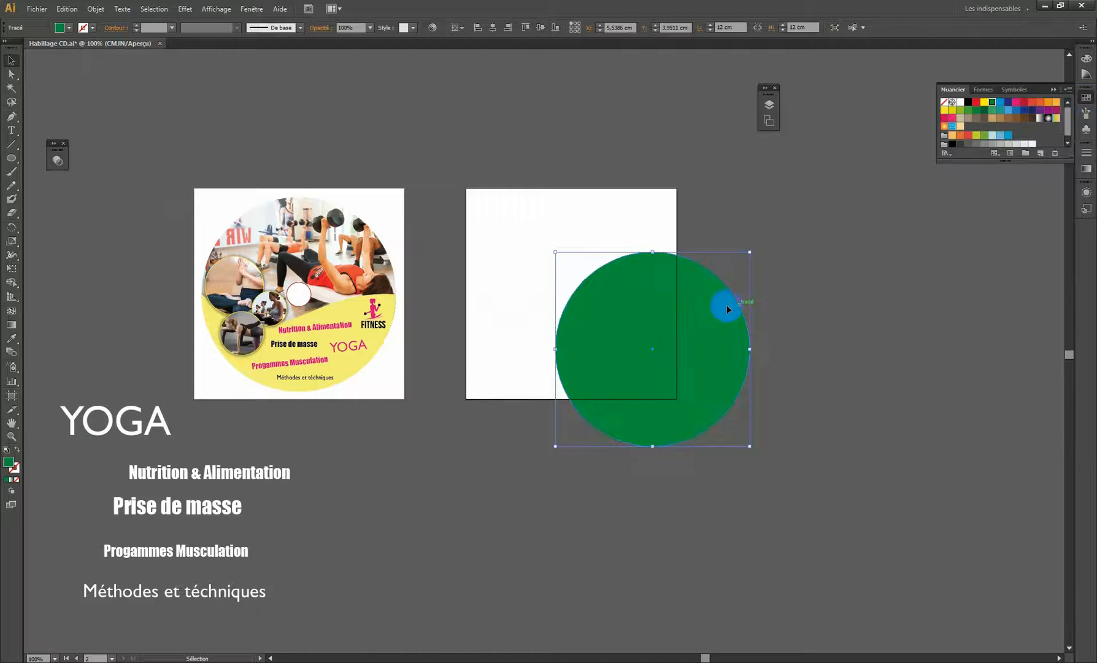
pyautogui.moveTo(557, 337); pyautogui.dragTo(567, 323)
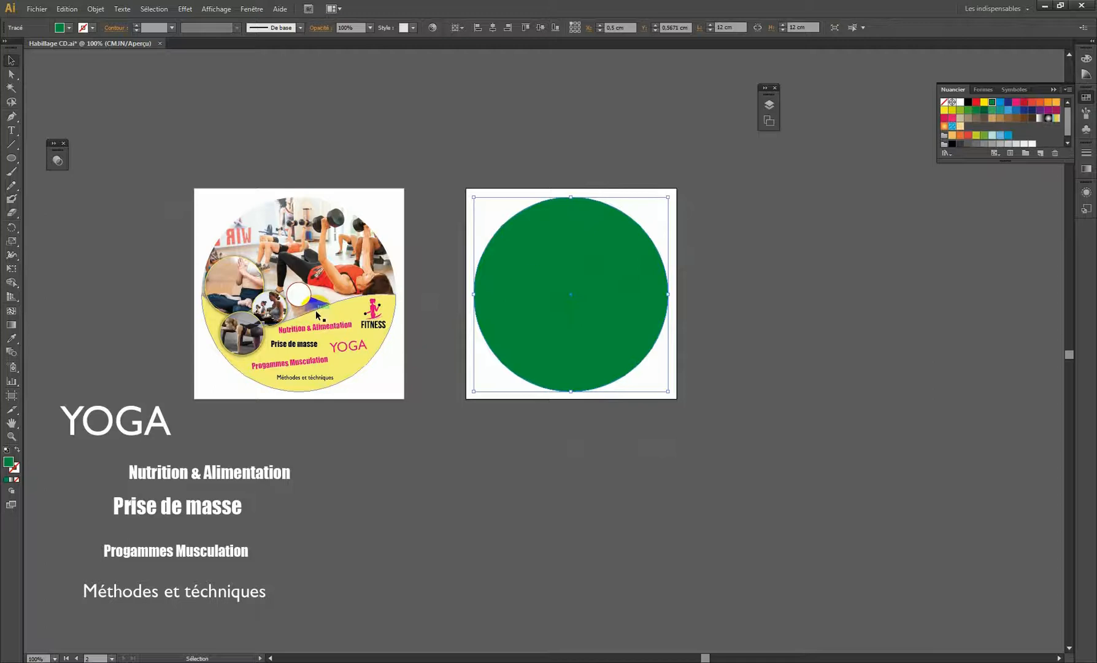
# Create a 1.5 cm circle near the upper edge of the green disc's artboard and fill it with grey
pyautogui.press('space')
pyautogui.moveTo(449, 287); pyautogui.dragTo(404, 339)
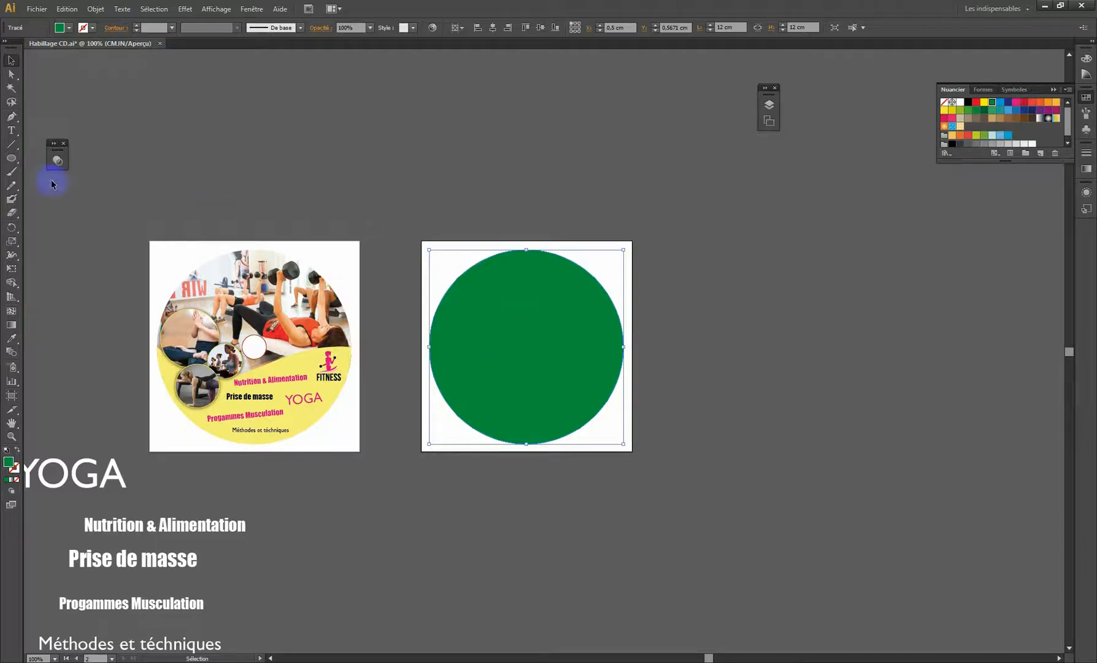
pyautogui.click(11, 158)
pyautogui.click(504, 223)
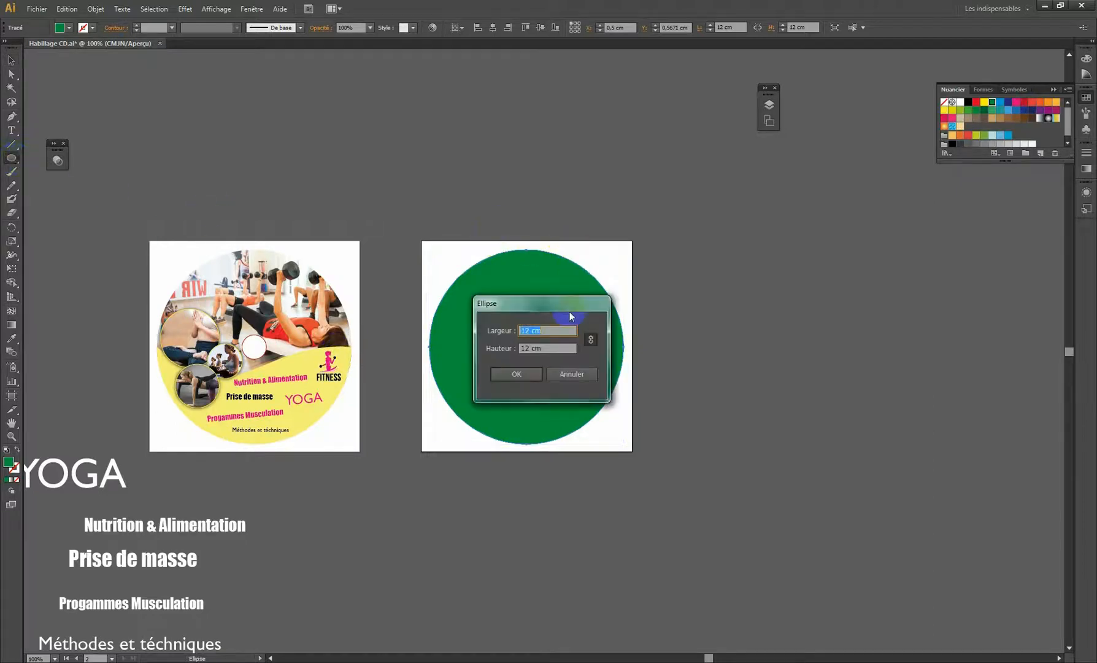
pyautogui.write('1,5')
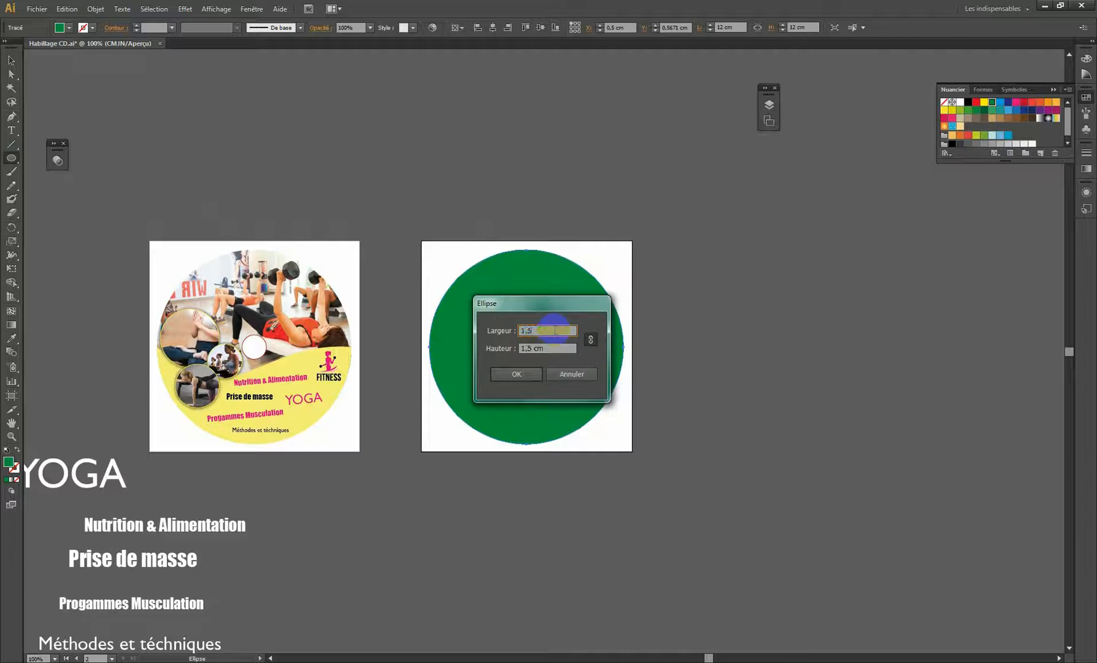
pyautogui.press('Return')
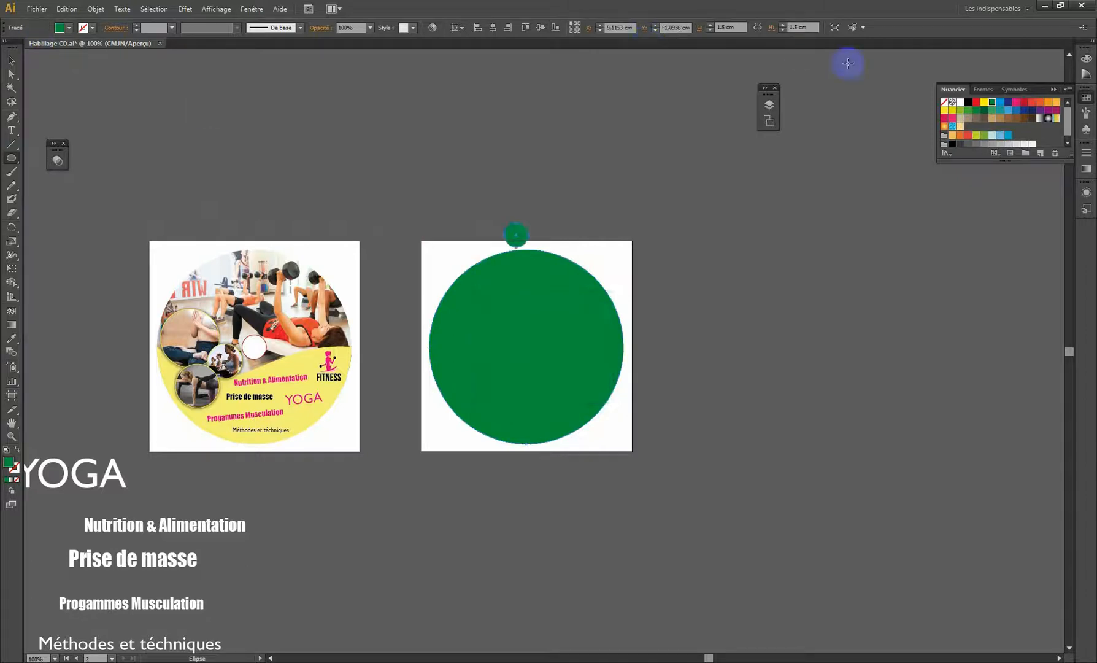
pyautogui.click(992, 143)
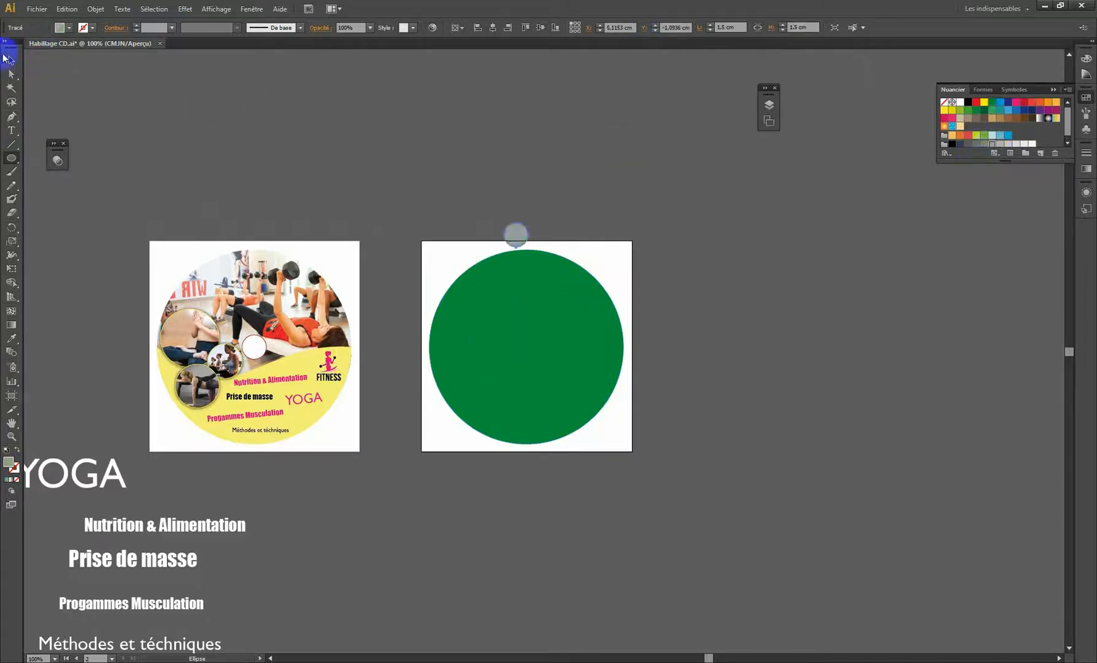
# Select the green disc and the small grey circle and align their centres horizontally and vertically
pyautogui.click(11, 61)
pyautogui.moveTo(477, 175); pyautogui.dragTo(642, 480)
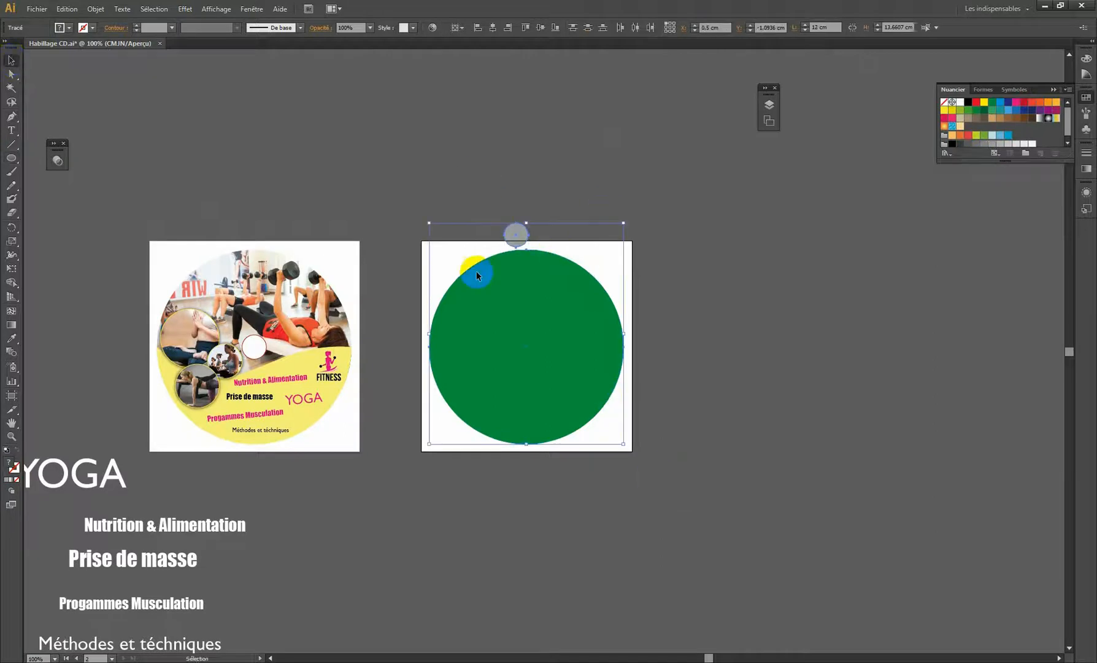
pyautogui.click(251, 9)
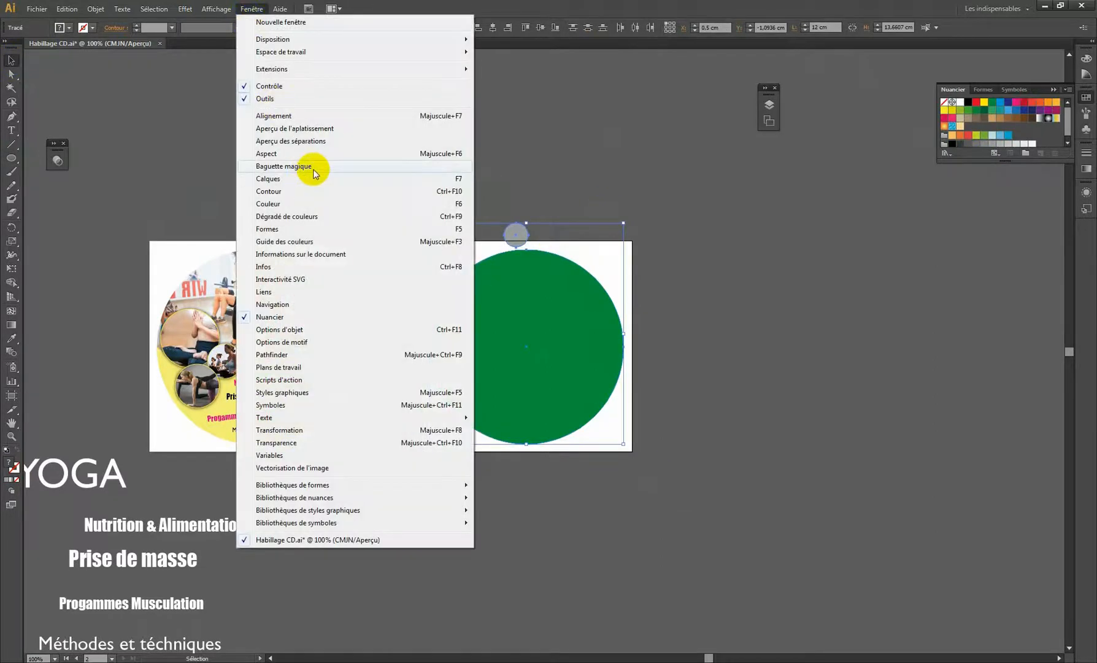
pyautogui.click(276, 116)
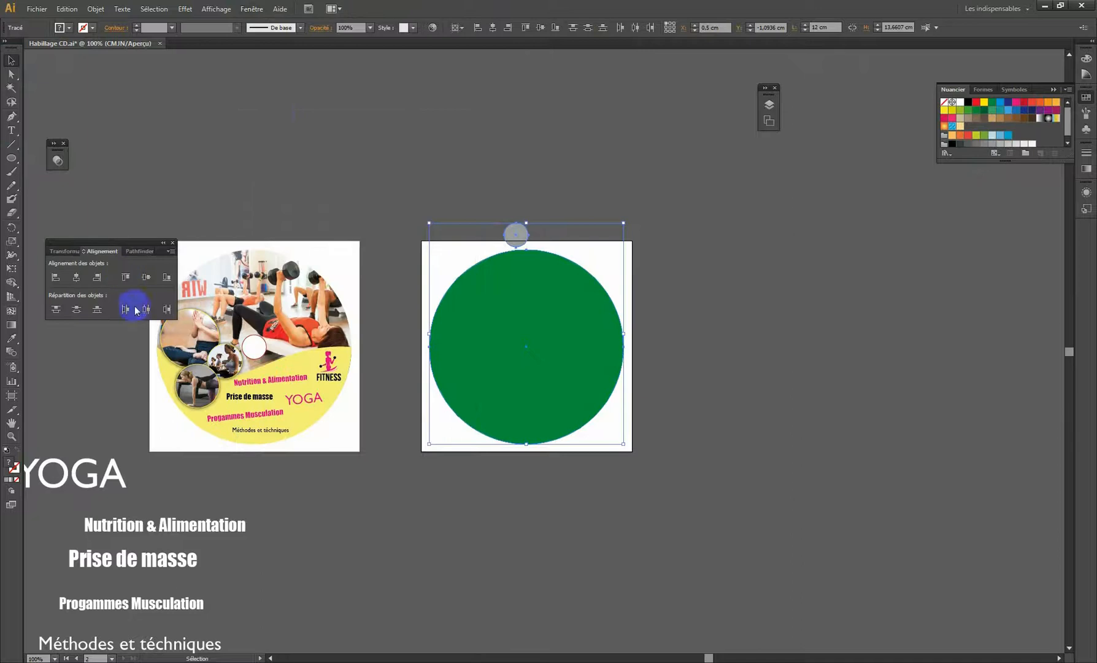
pyautogui.click(146, 276)
pyautogui.click(77, 277)
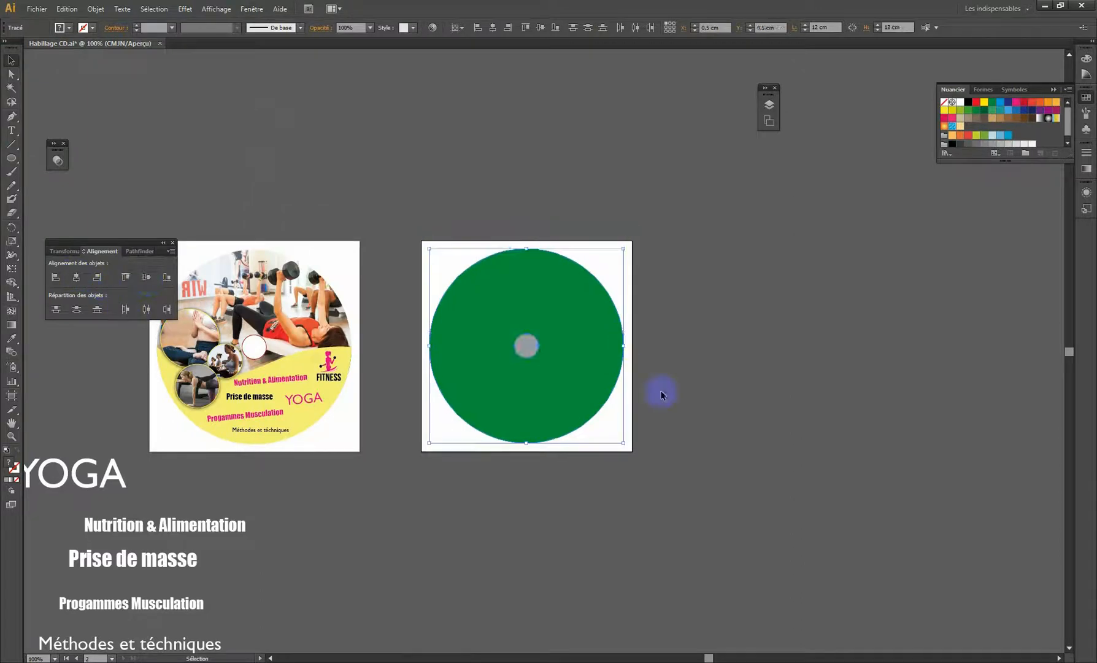
# Delete the small grey circle from the centre of the green disc
pyautogui.click(652, 420)
pyautogui.click(526, 351)
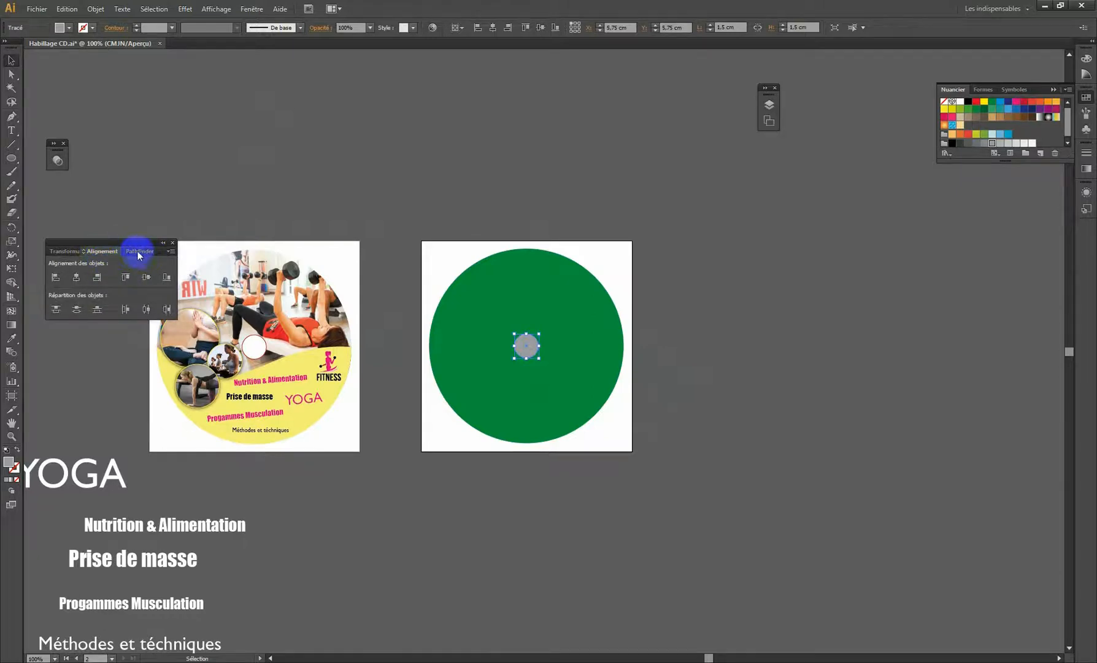
pyautogui.click(545, 356)
pyautogui.click(523, 339)
pyautogui.press('Delete')
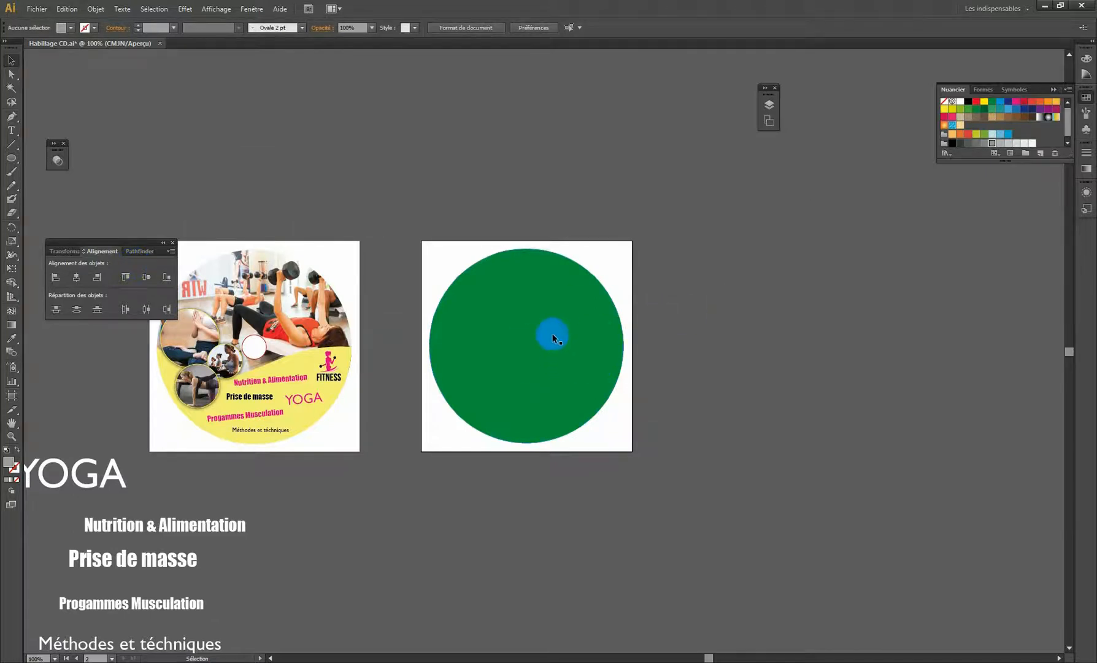
# Copy the green disc, paste the copy in front of it and fill the copy with grey
pyautogui.click(552, 330)
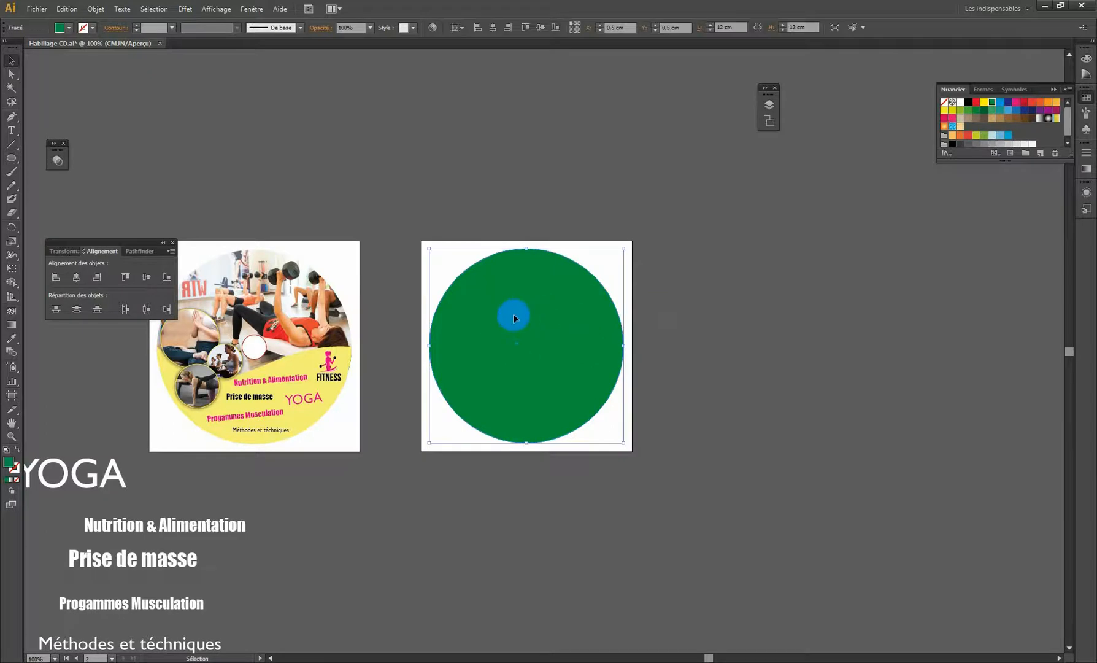
pyautogui.click(68, 9)
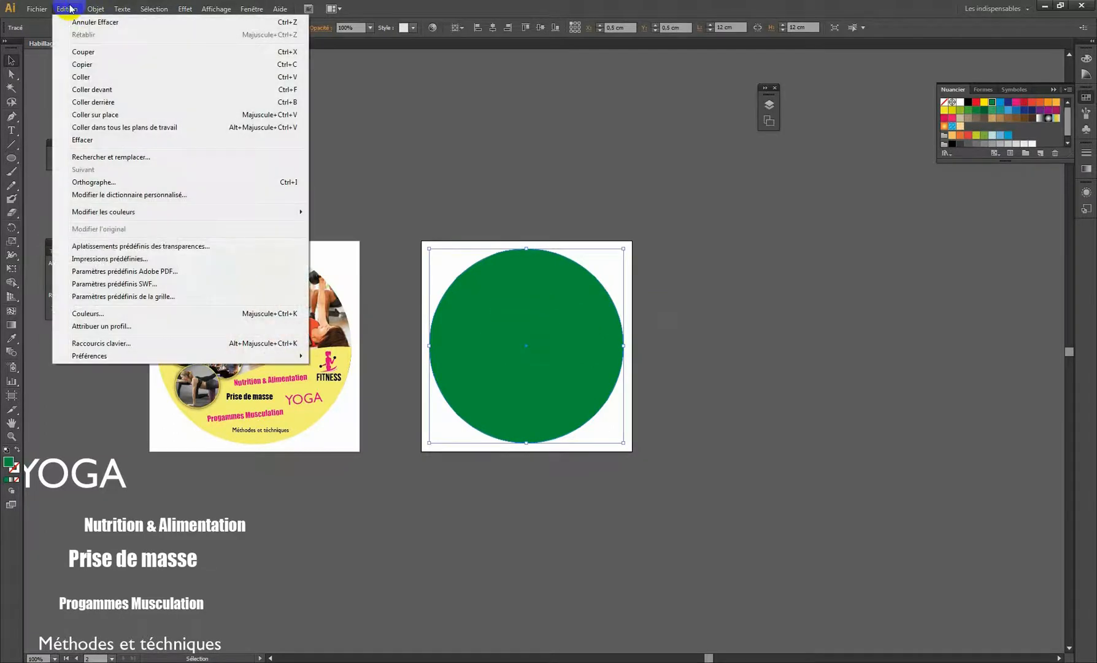
pyautogui.click(101, 66)
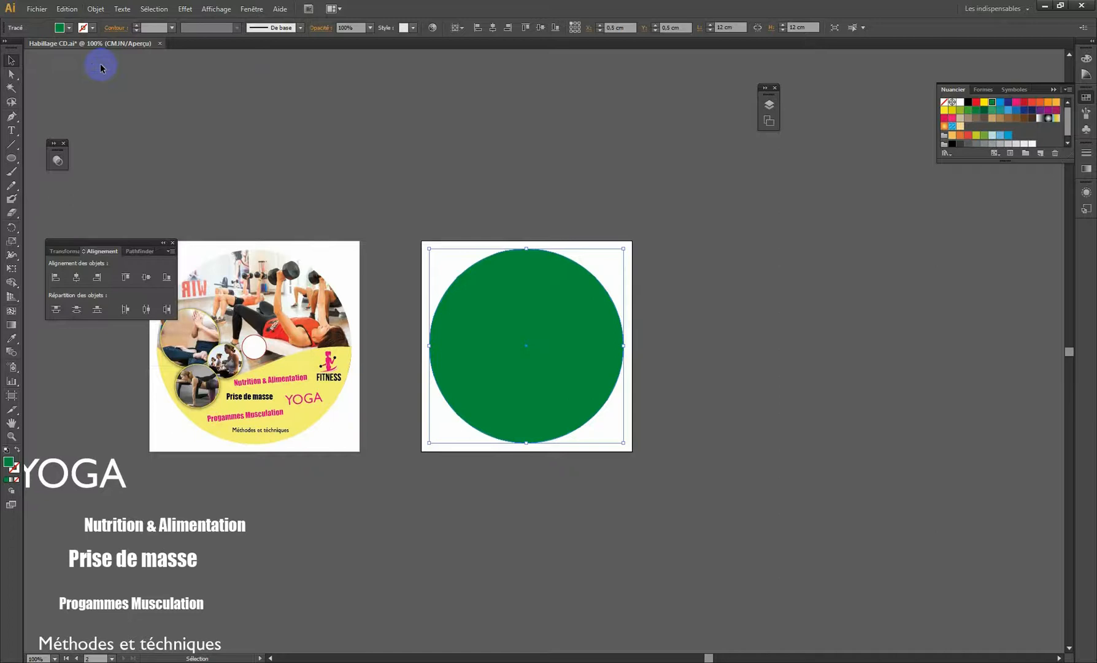
pyautogui.click(67, 8)
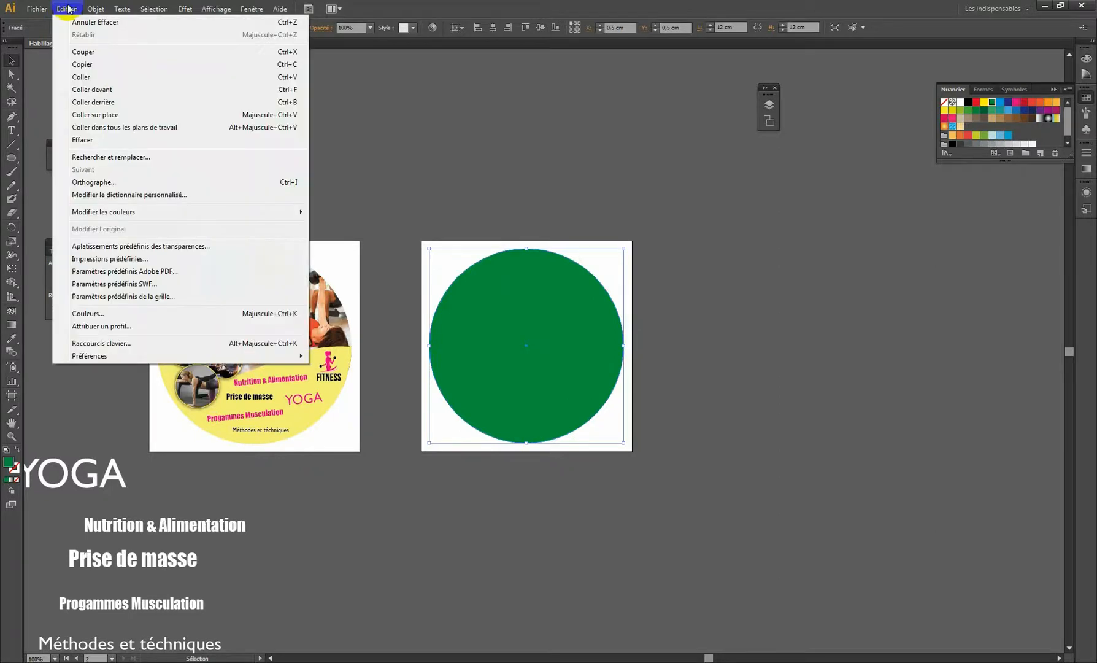
pyautogui.click(106, 91)
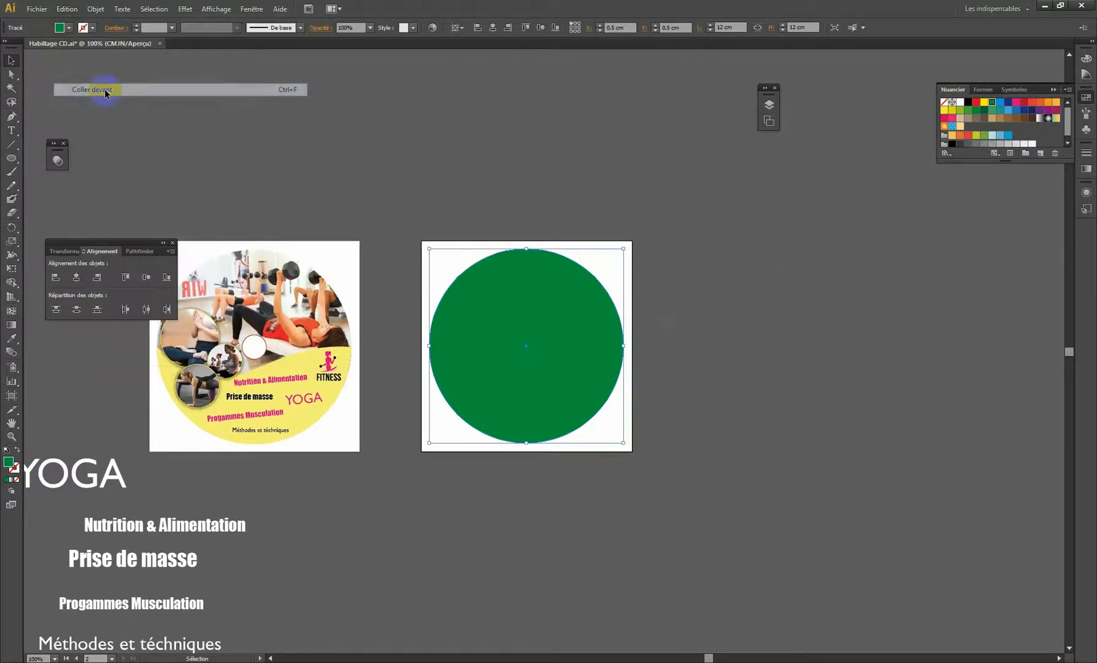
pyautogui.click(995, 145)
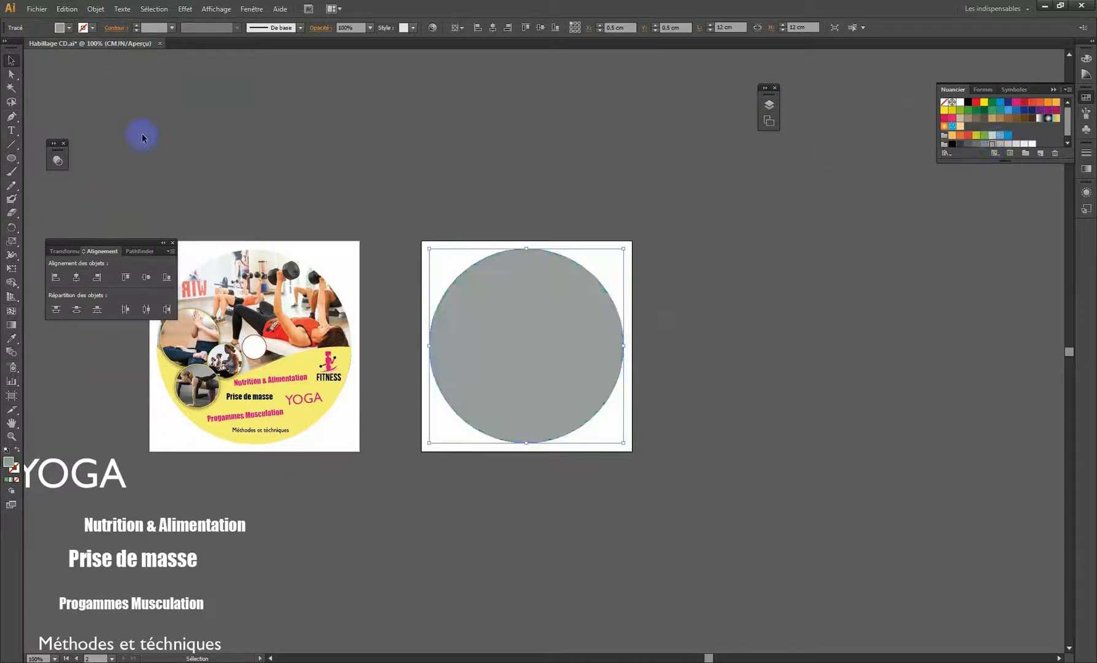
# Close and reopen the alignment options, and bring up the transform settings for the grey disc
pyautogui.click(70, 253)
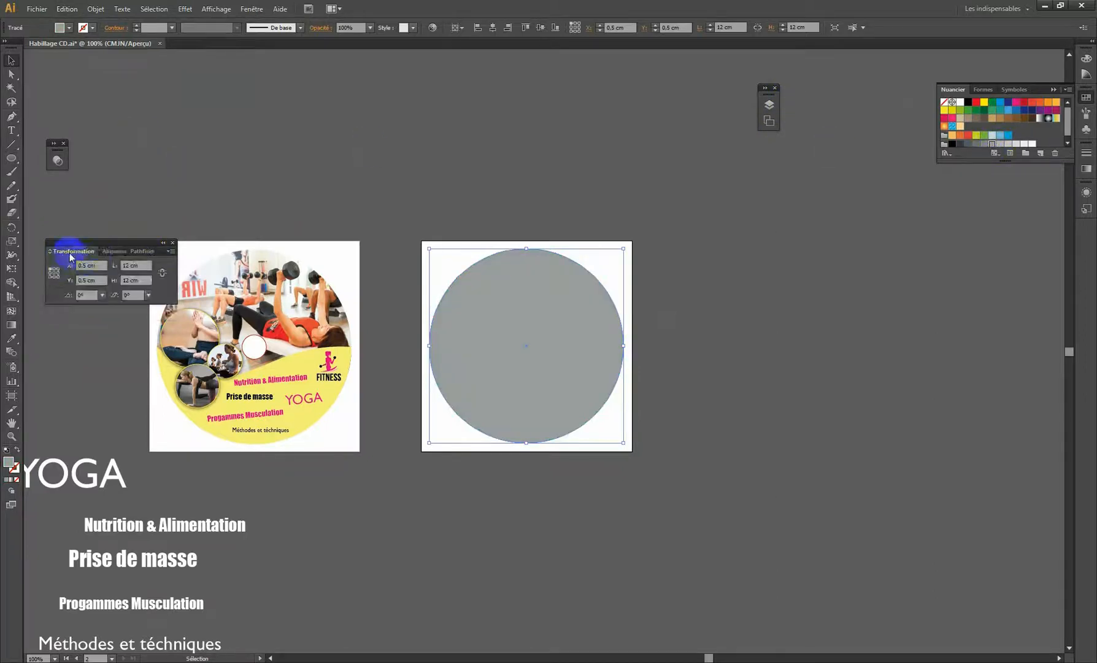
pyautogui.click(252, 9)
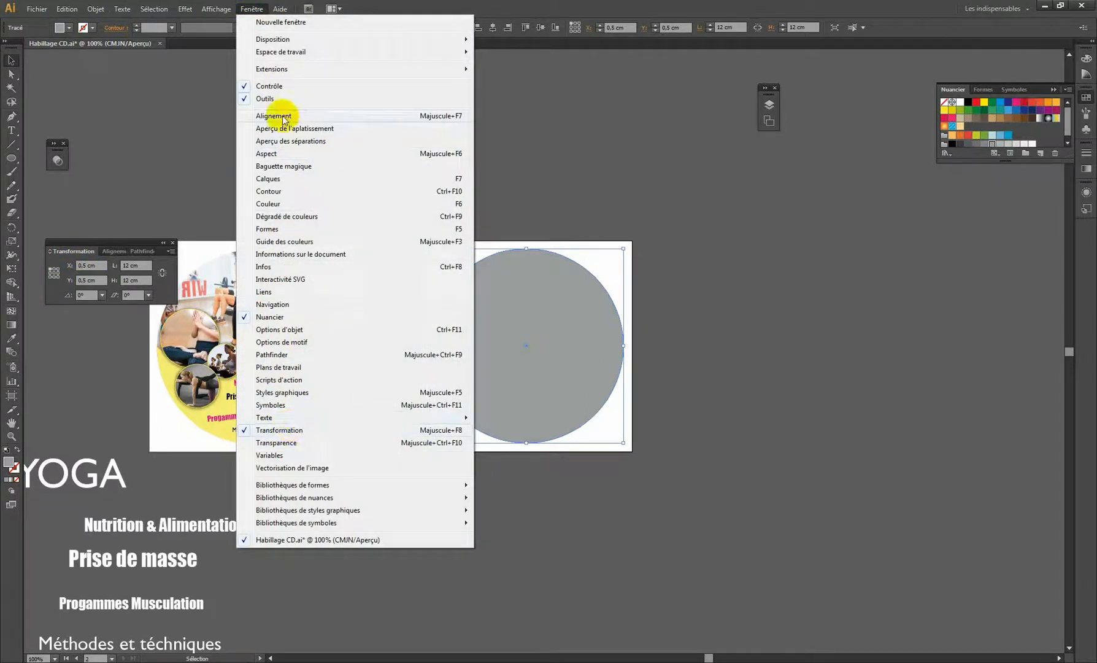
pyautogui.click(154, 243)
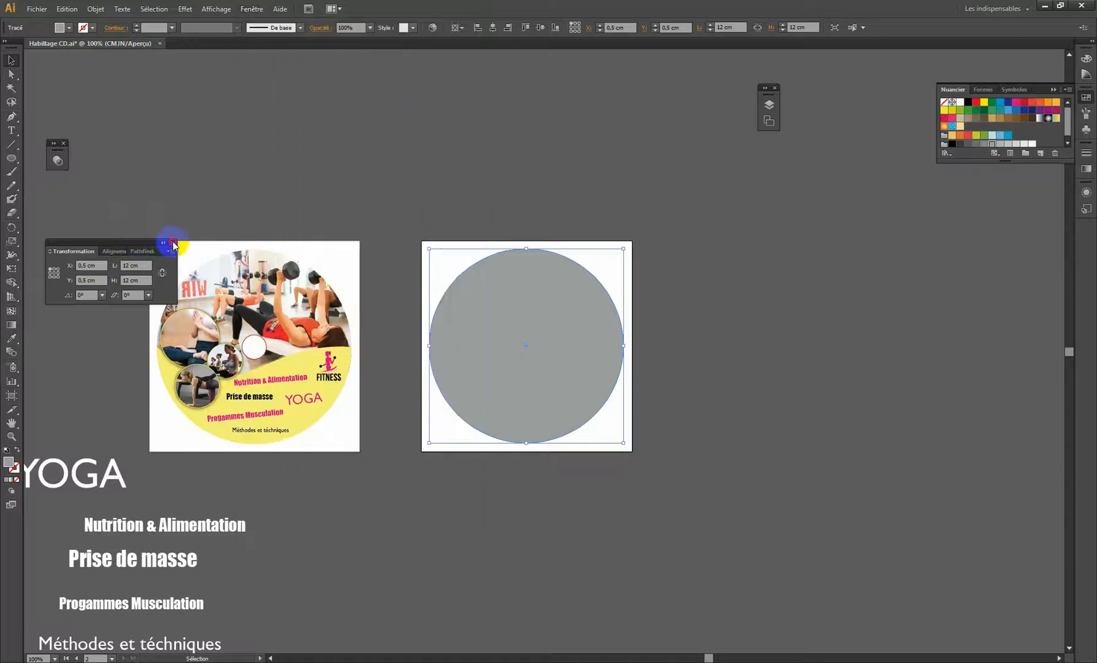
pyautogui.click(172, 242)
pyautogui.click(252, 9)
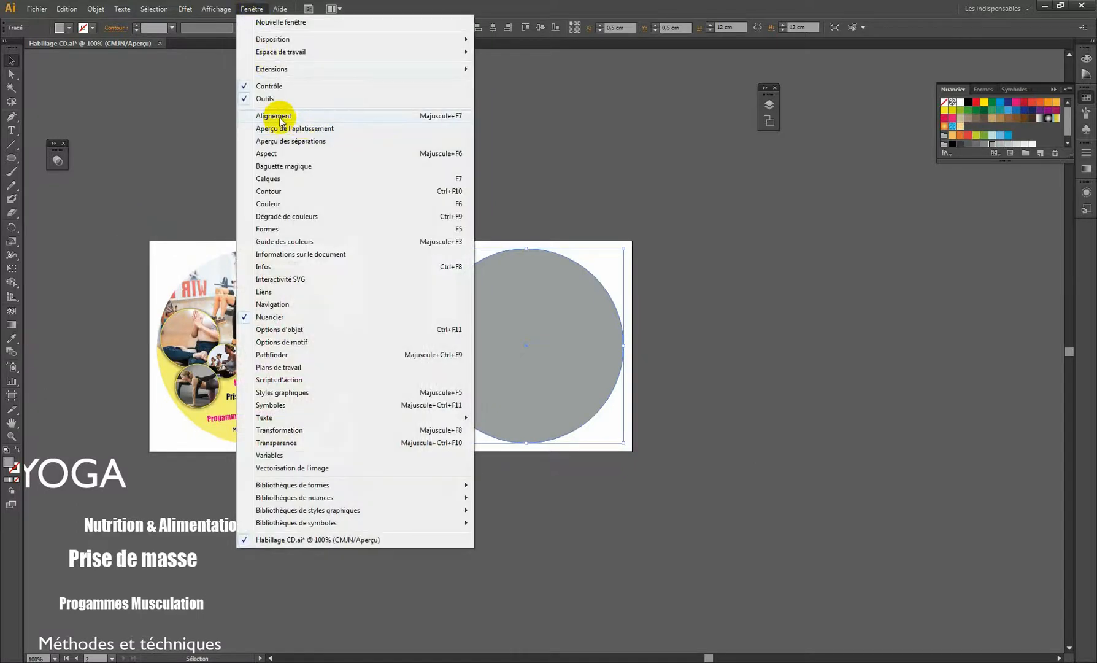
pyautogui.click(277, 114)
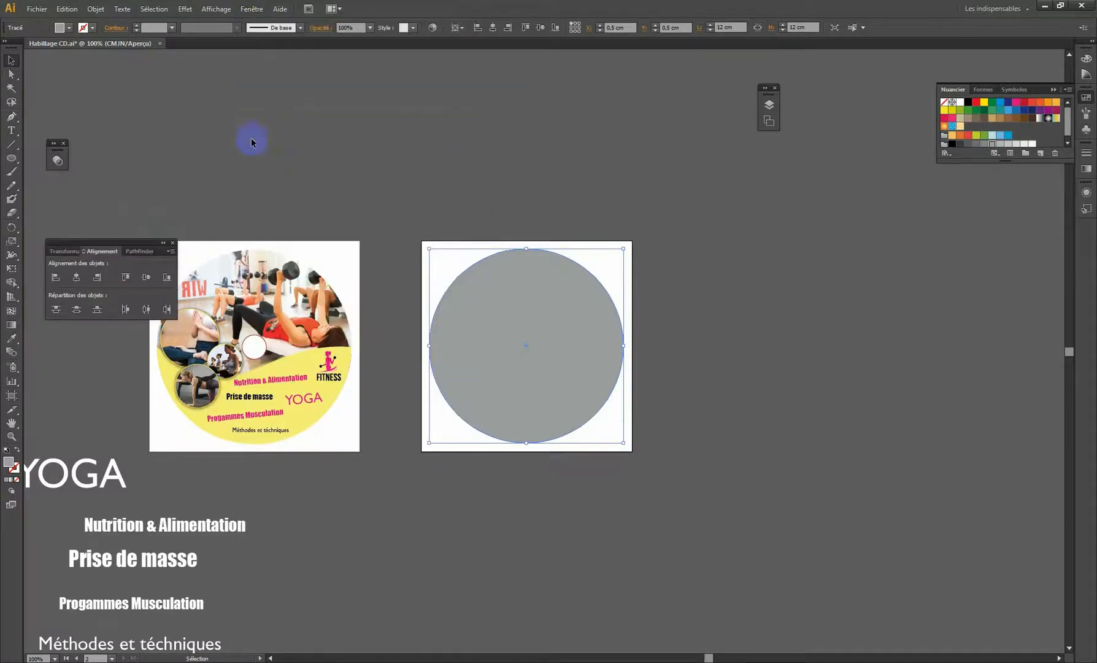
pyautogui.click(133, 251)
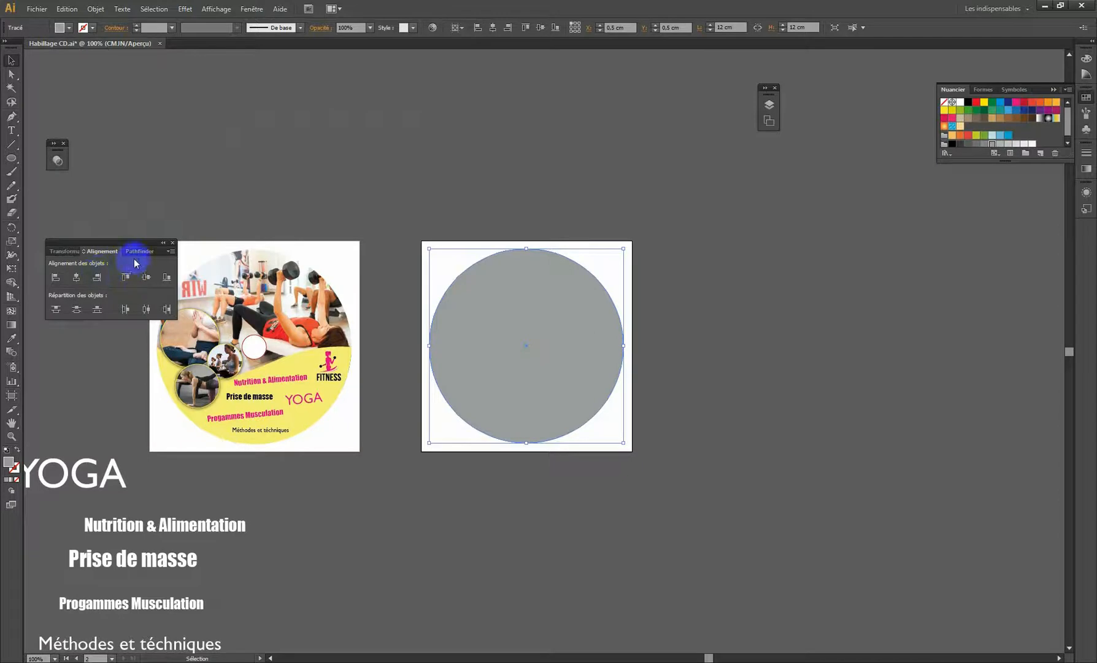
pyautogui.click(93, 277)
pyautogui.click(65, 251)
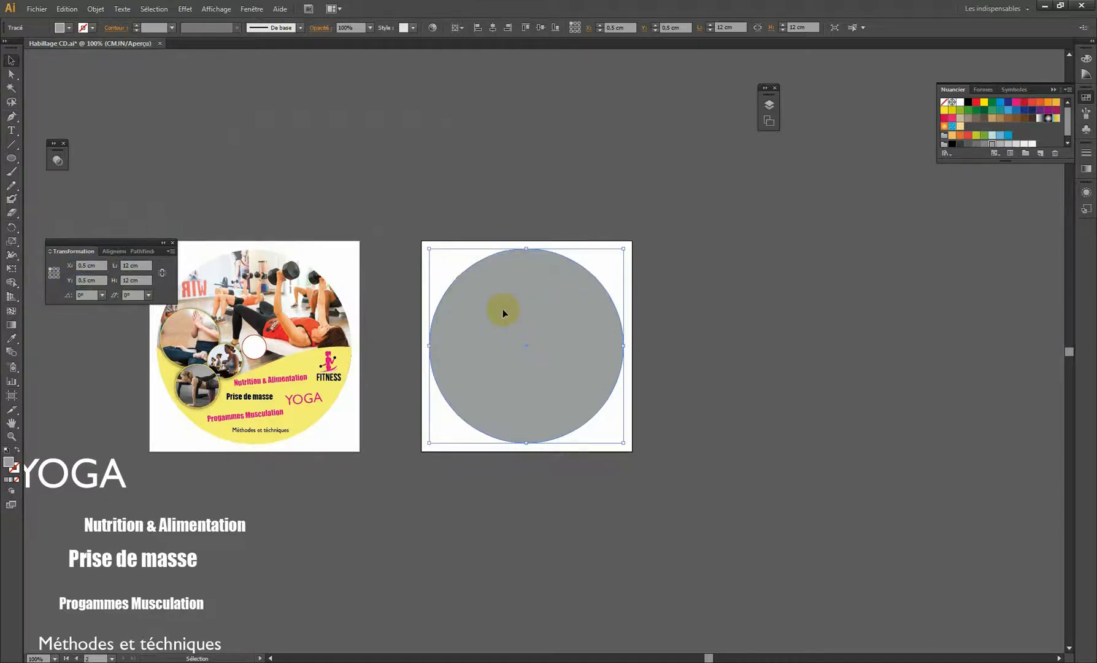
# Scale the grey disc from its centre to 1.5 cm with linked width and height, and deselect it
pyautogui.click(54, 273)
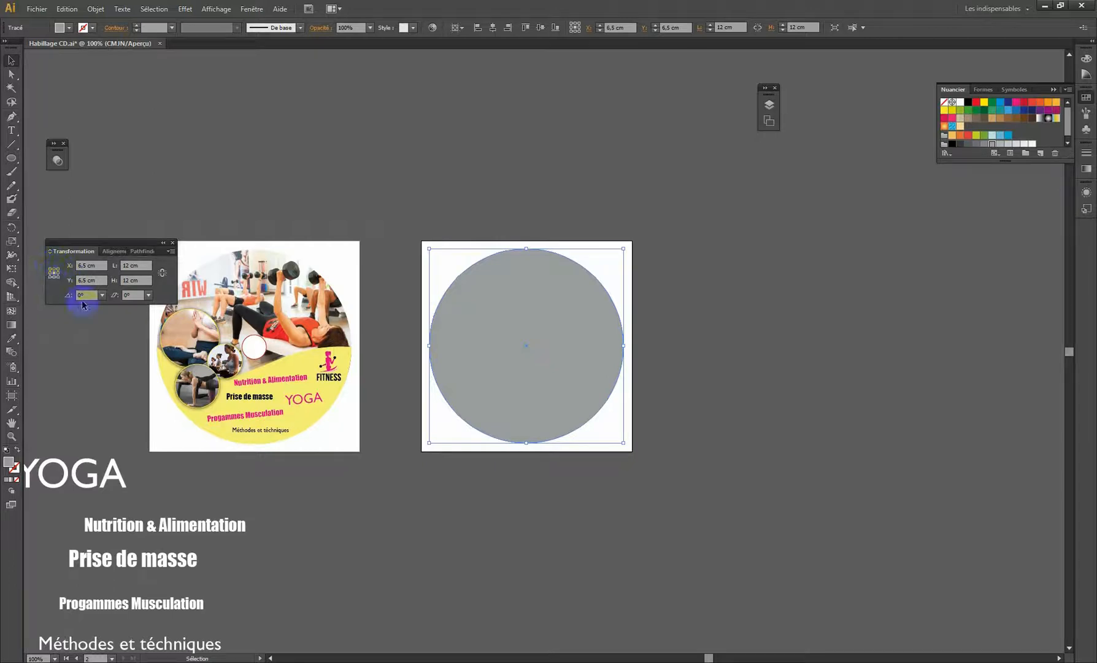
pyautogui.click(162, 274)
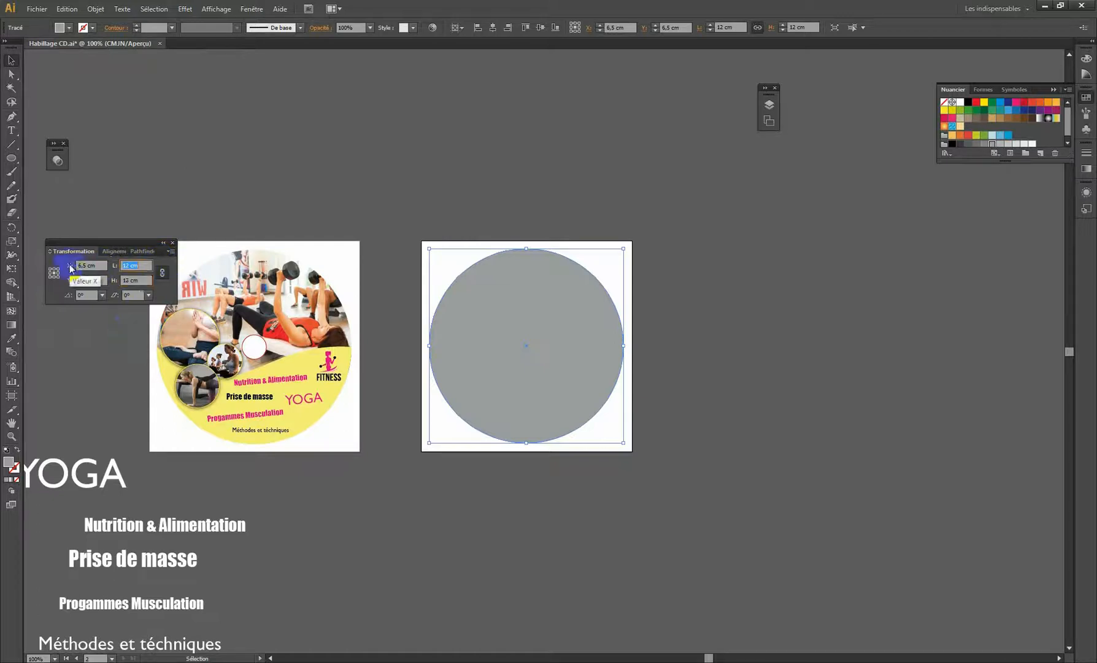
pyautogui.write('1,5')
pyautogui.press('Return')
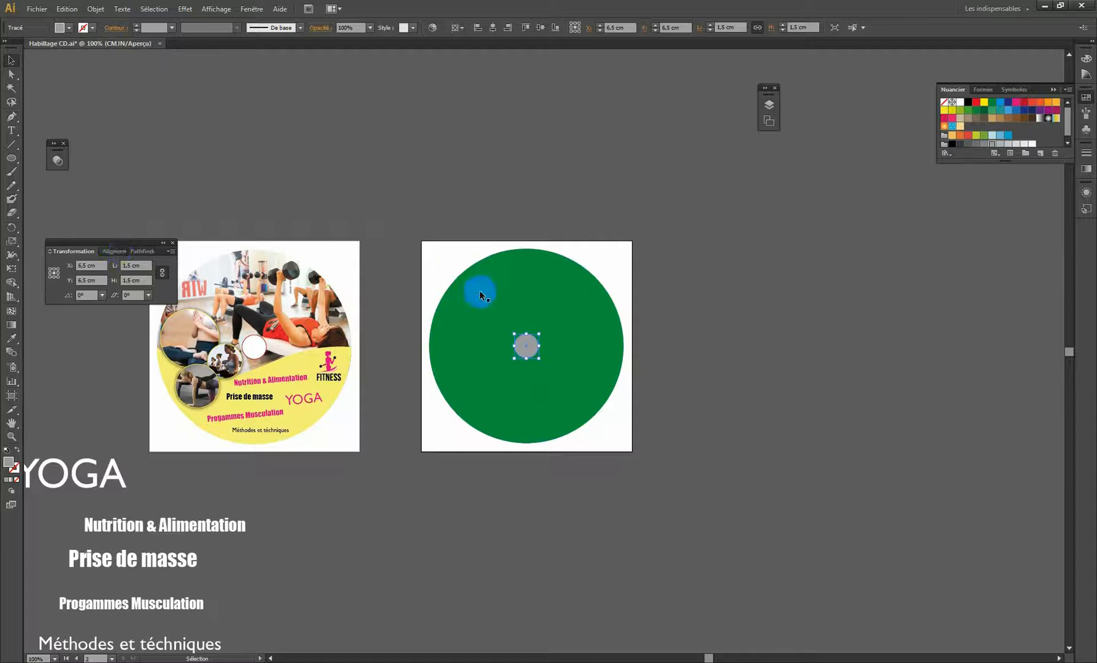
pyautogui.click(380, 210)
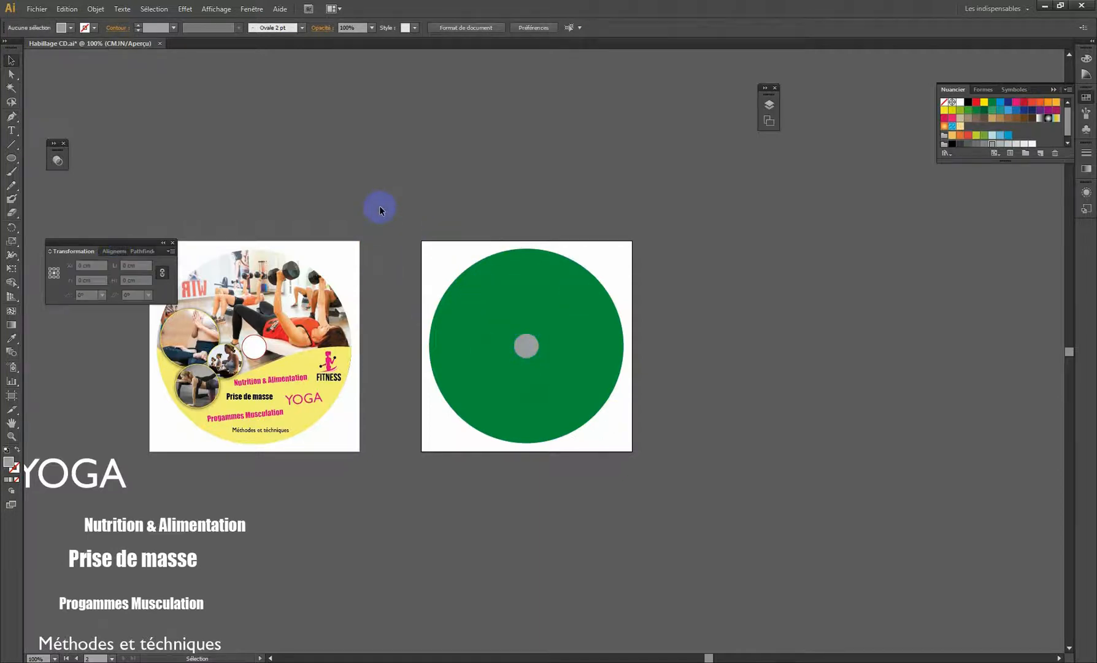
# Duplicate the green disc directly in front of itself and fill the copy with pink
pyautogui.moveTo(283, 365); pyautogui.dragTo(326, 310)
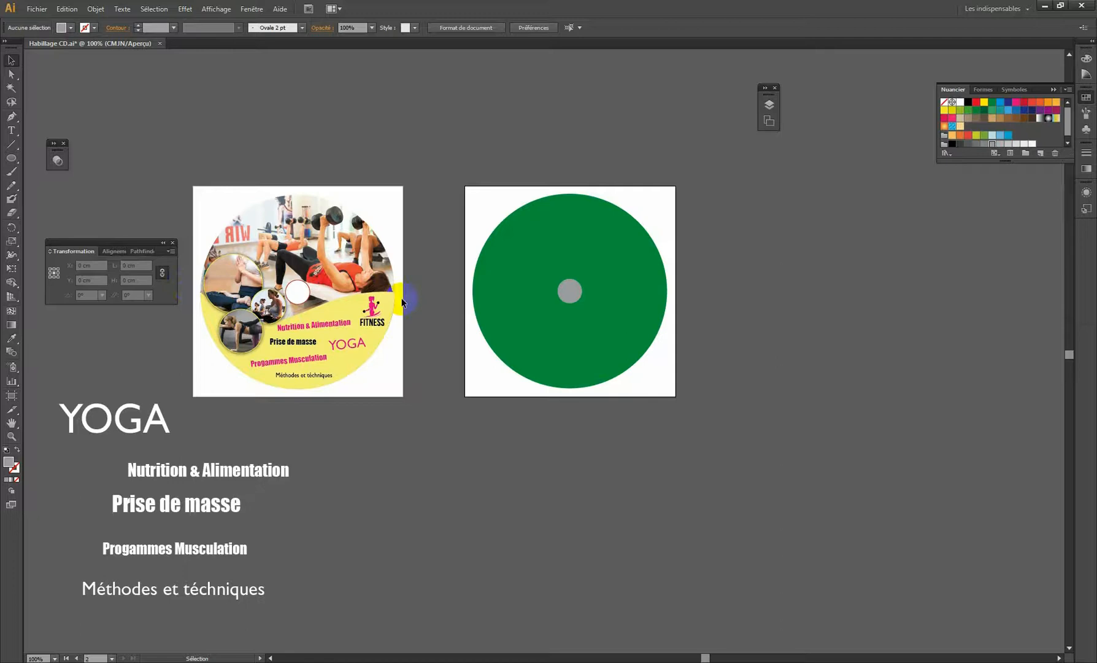
pyautogui.click(553, 263)
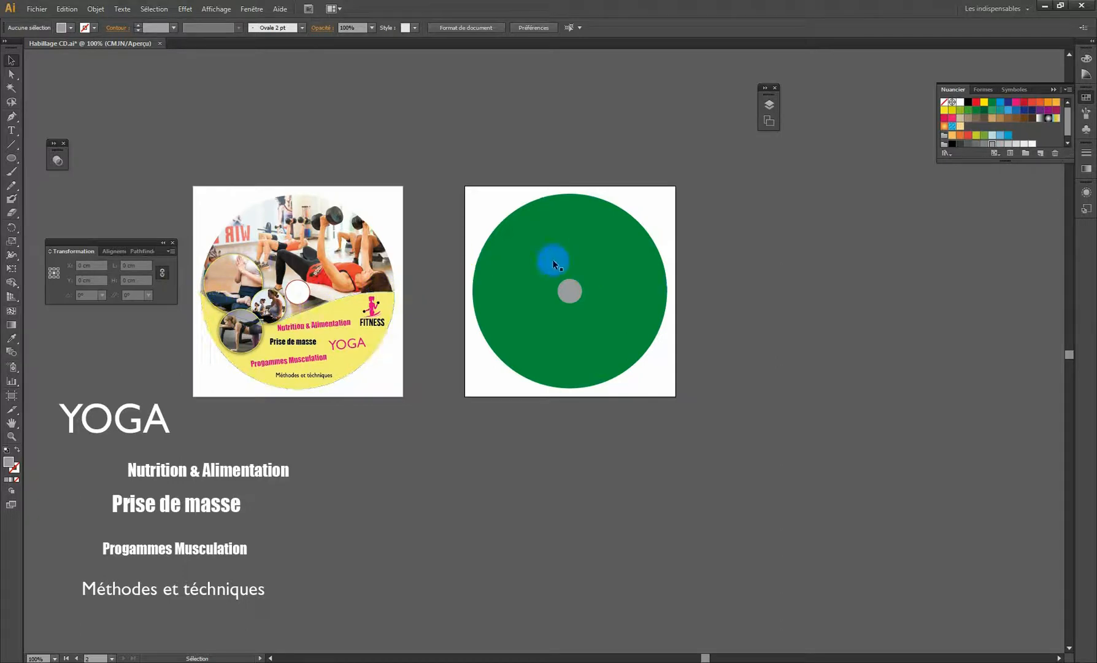
pyautogui.click(586, 230)
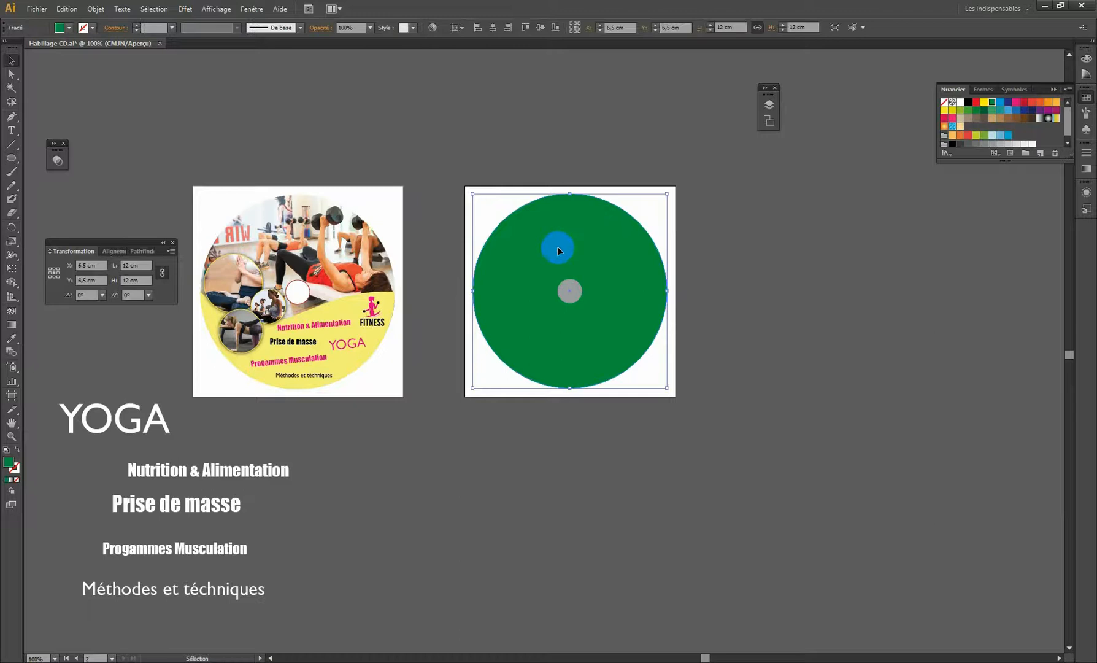
pyautogui.click(66, 8)
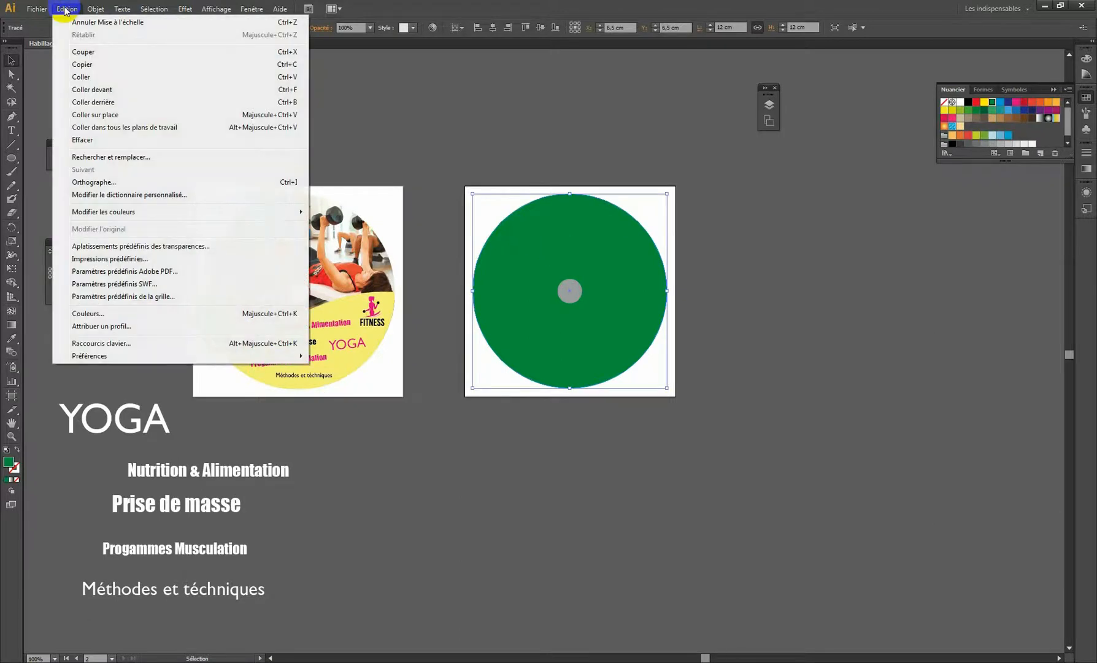
pyautogui.click(83, 63)
pyautogui.click(66, 9)
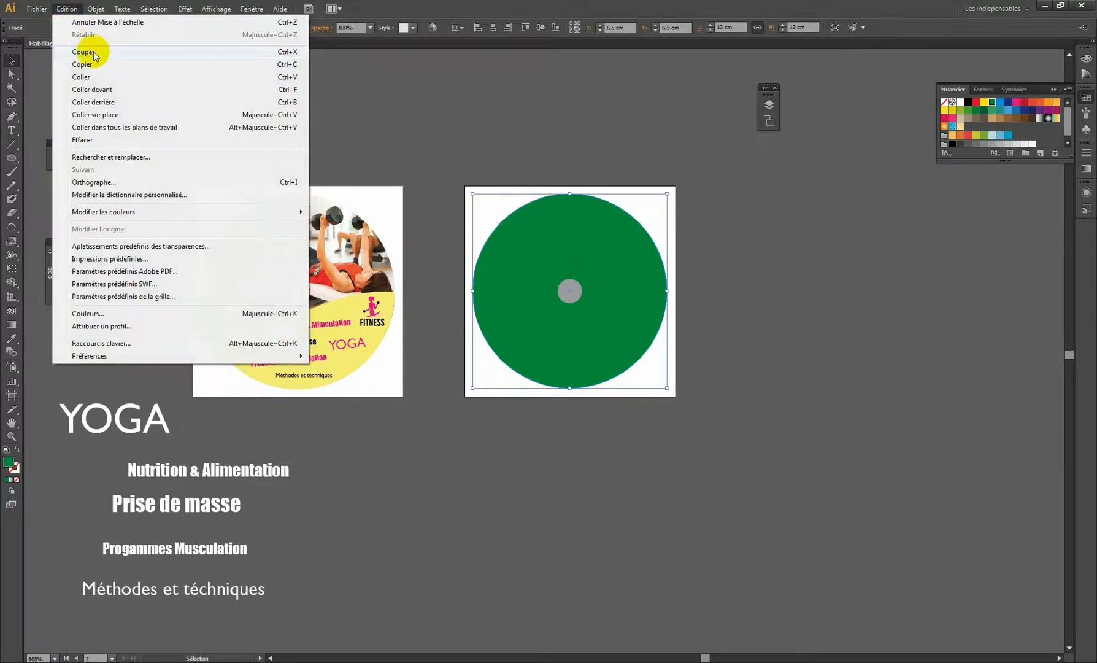
pyautogui.click(92, 90)
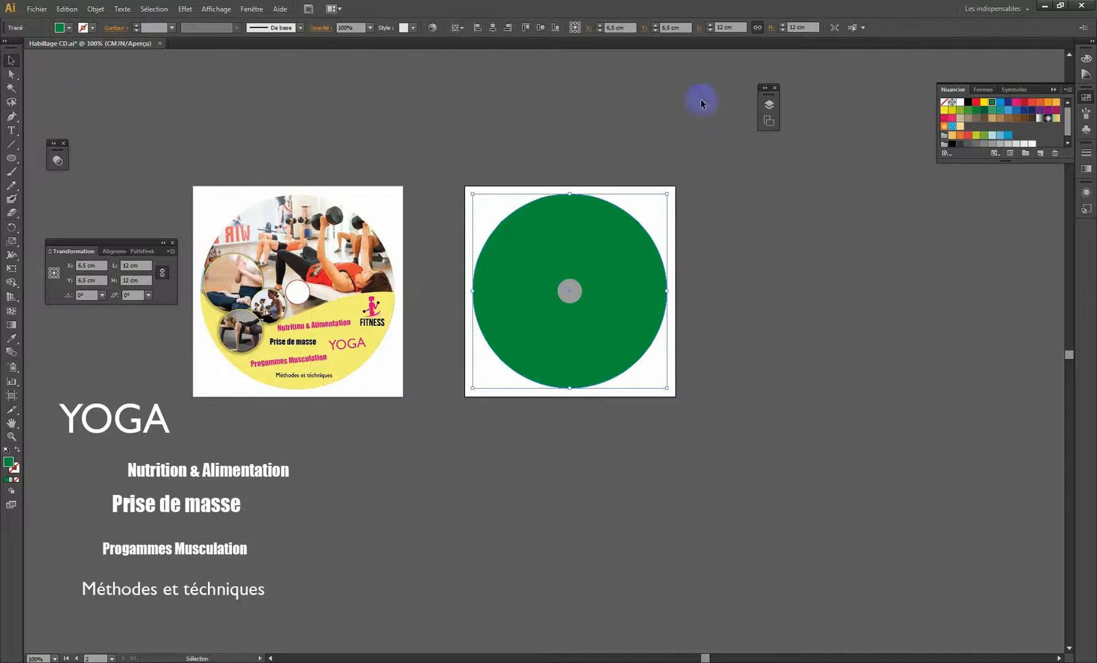
pyautogui.click(1017, 103)
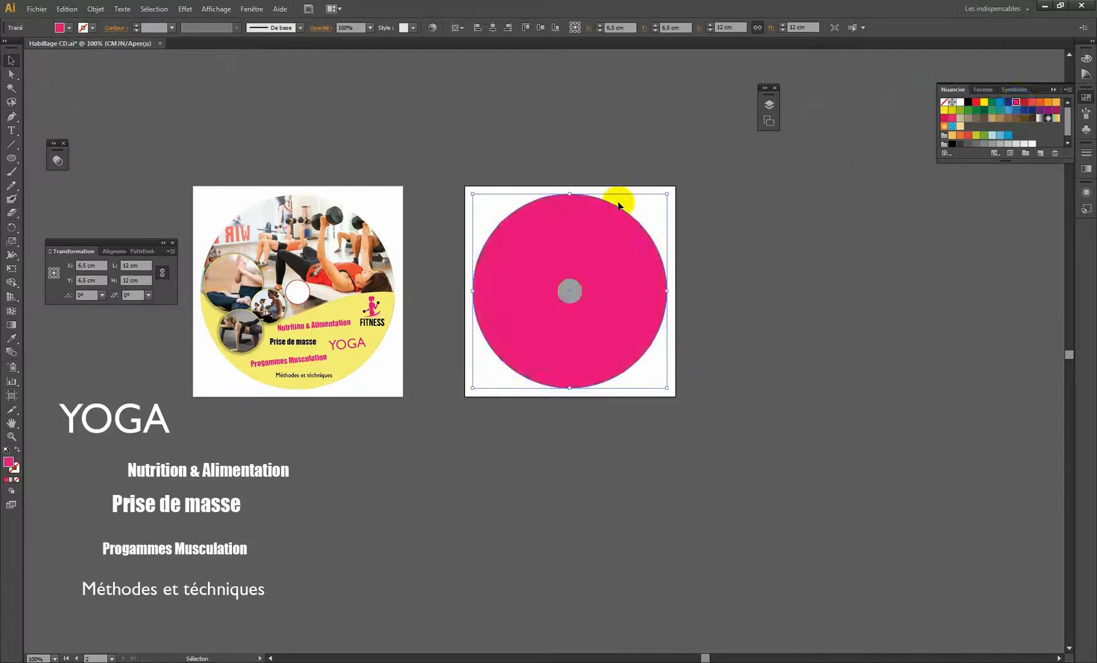
# Remove the pink disc's top anchor point with the Pen tool and try to convert the direction handle of its right anchor
pyautogui.click(11, 117)
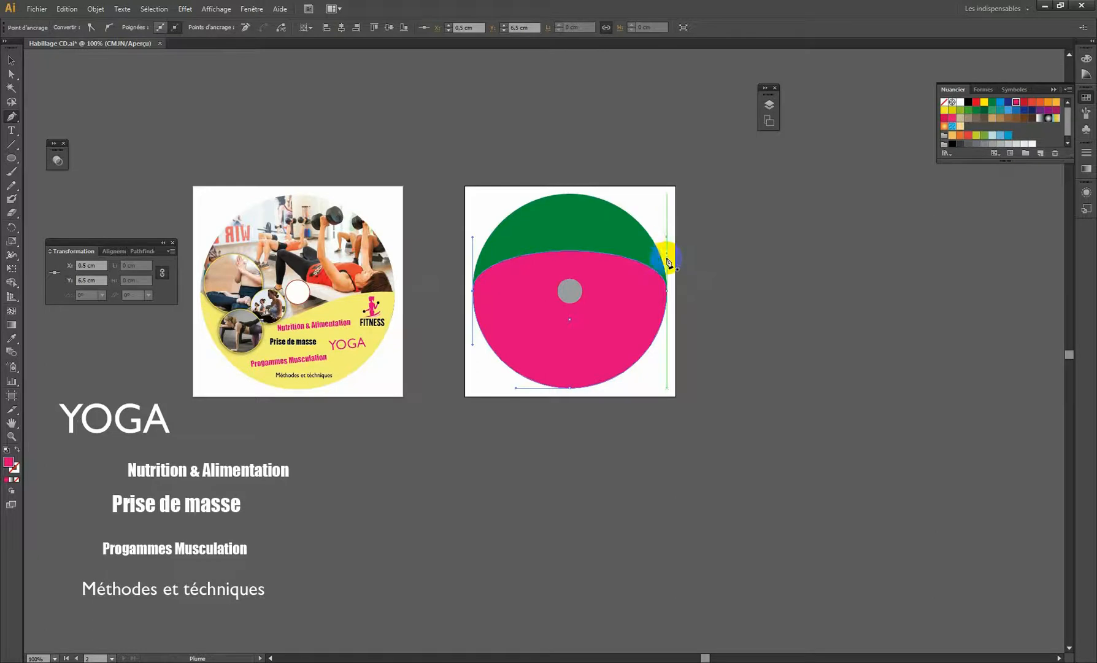
pyautogui.press('alt')
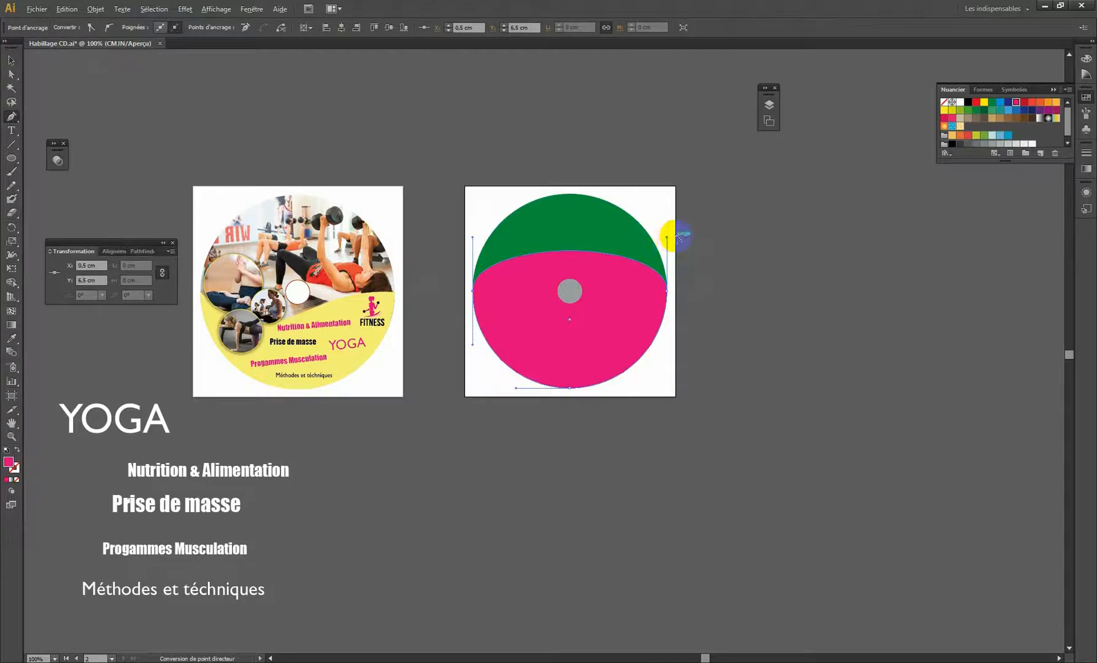
pyautogui.click(677, 236)
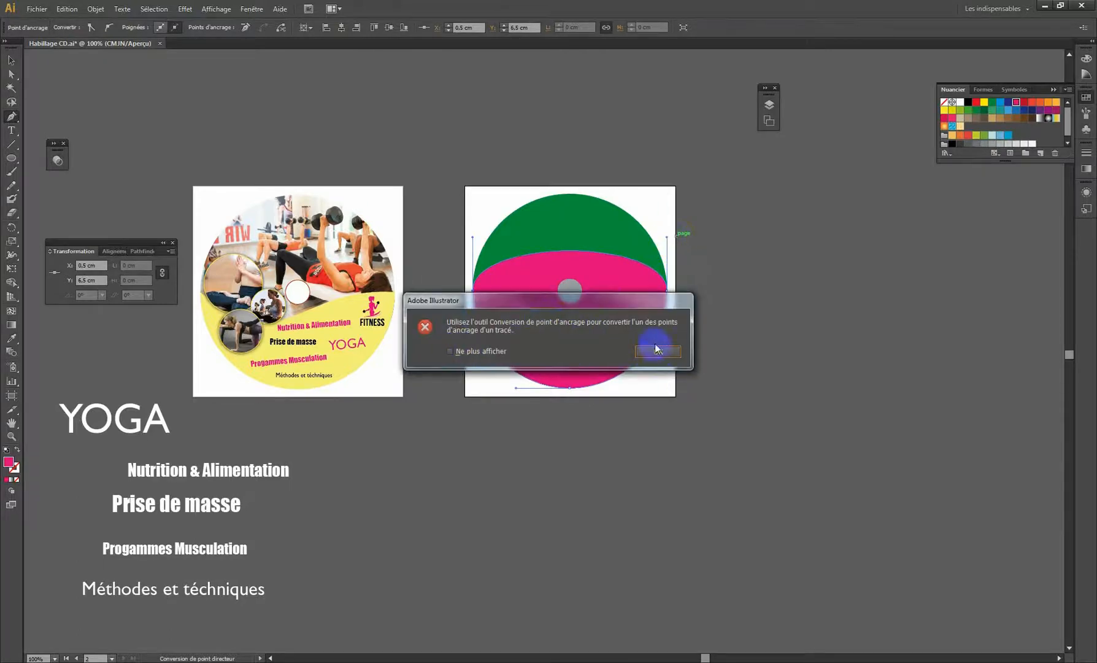
pyautogui.click(657, 348)
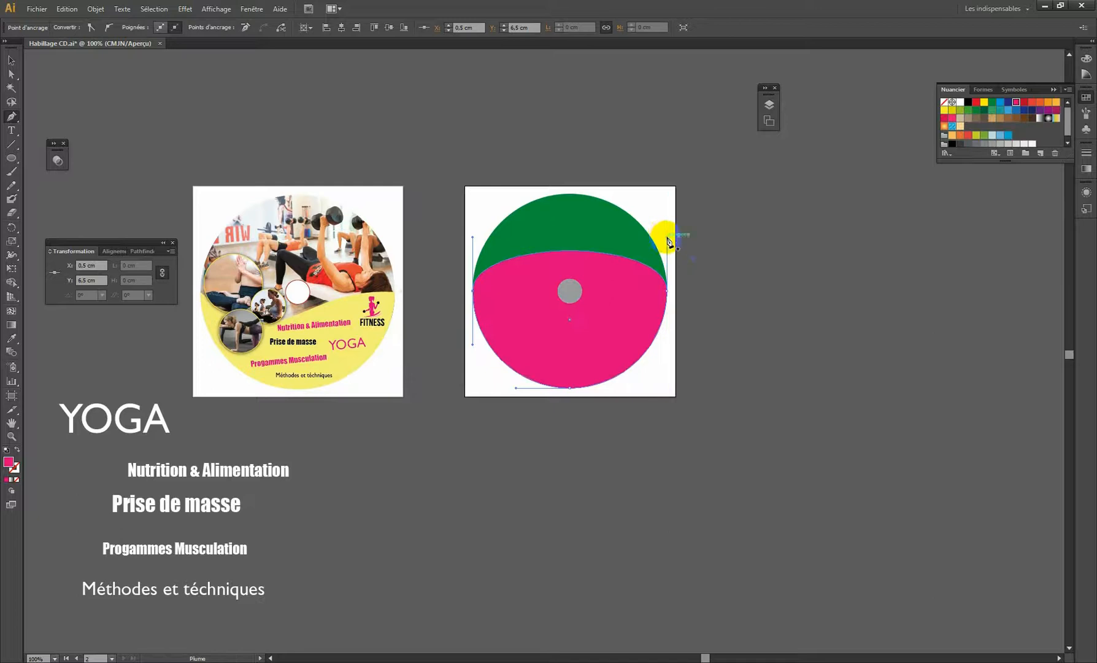
# Bend the direction handles of the pink shape's right and left anchors so its upper edge forms a wave, and deselect it
pyautogui.press('alt')
pyautogui.keyDown('alt'); pyautogui.click(667, 238); pyautogui.keyUp('alt')
pyautogui.moveTo(667, 237); pyautogui.dragTo(638, 260)
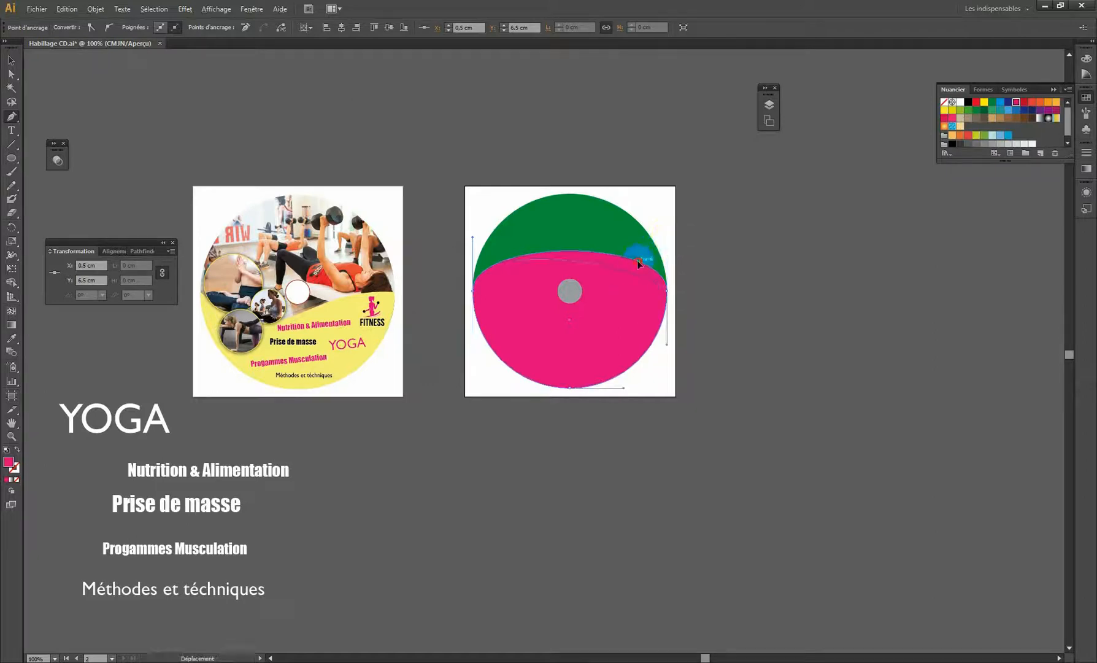
pyautogui.moveTo(583, 351); pyautogui.dragTo(581, 349)
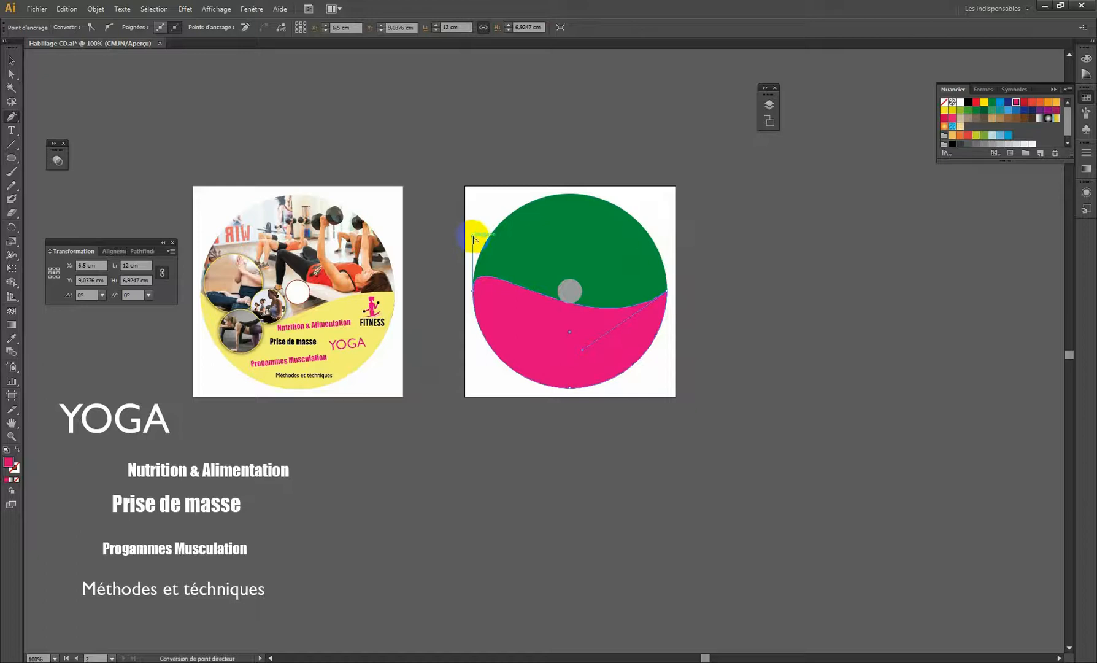
pyautogui.moveTo(473, 238); pyautogui.dragTo(486, 249)
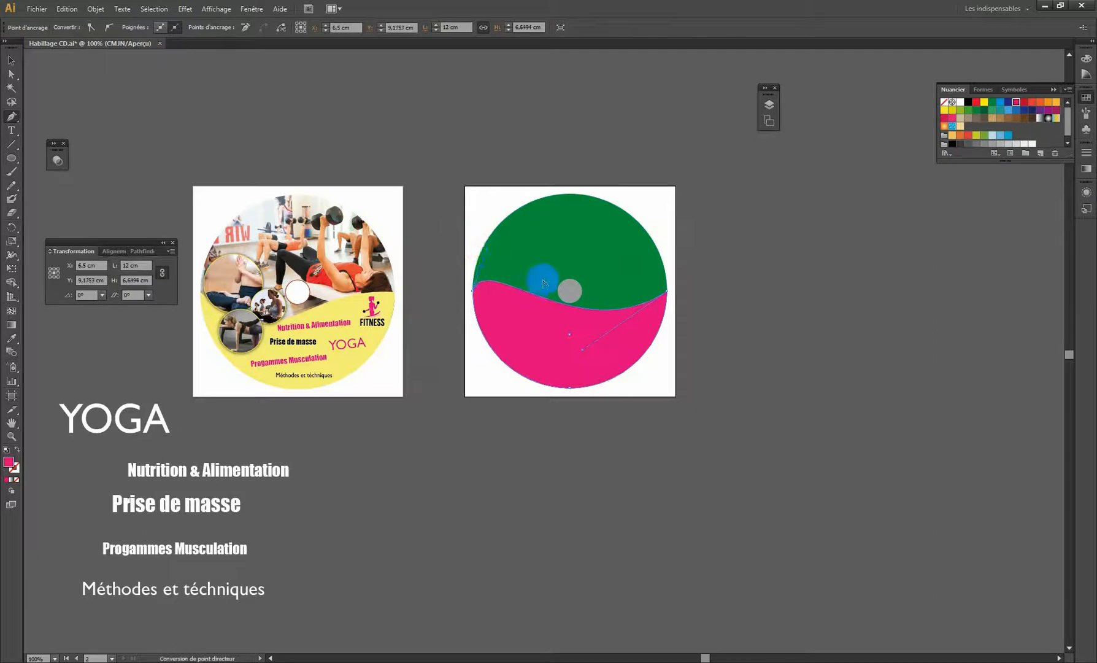
pyautogui.moveTo(582, 350); pyautogui.dragTo(577, 353)
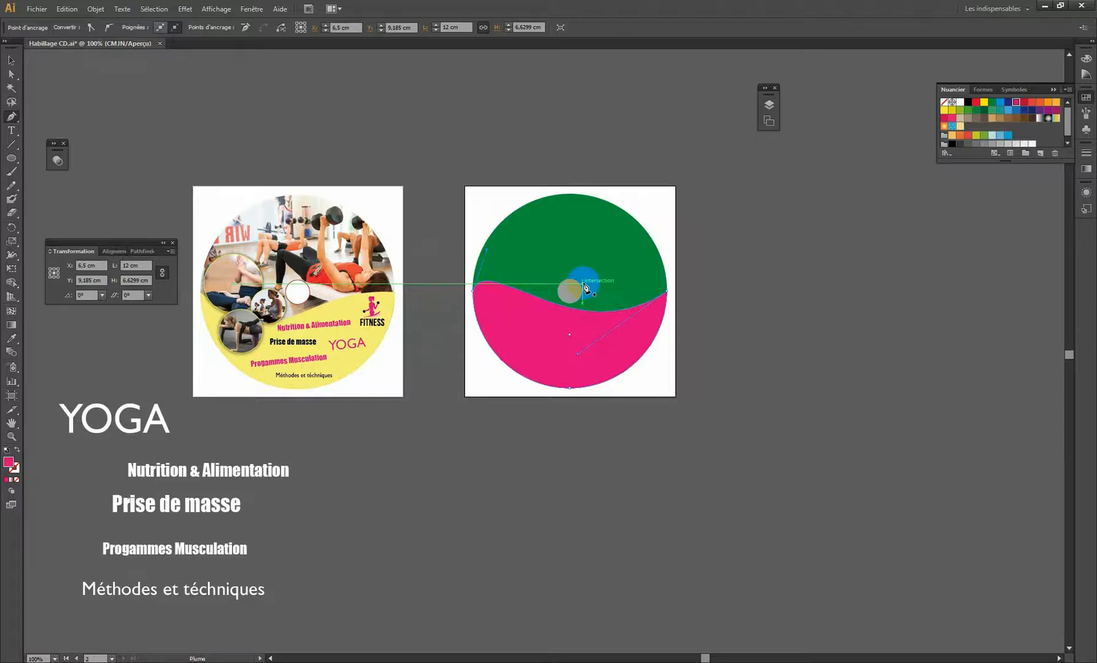
pyautogui.click(12, 60)
pyautogui.click(505, 150)
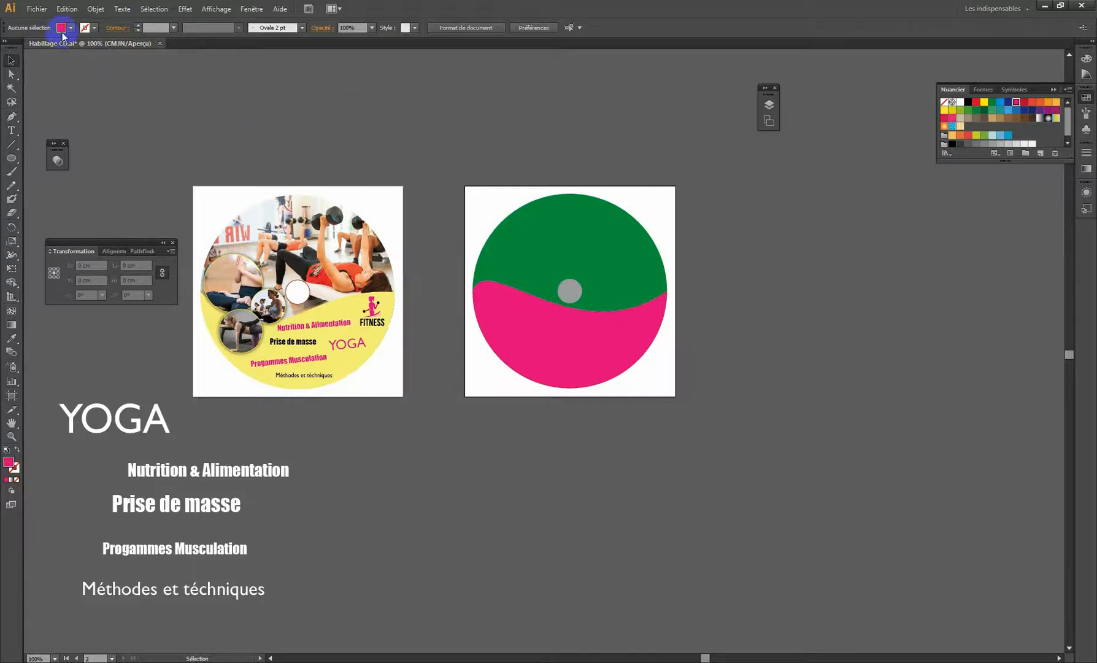
# Switch to the Fitness image folder in Windows Explorer, select all eight JPEG files and place them in the Illustrator document
pyautogui.click(37, 9)
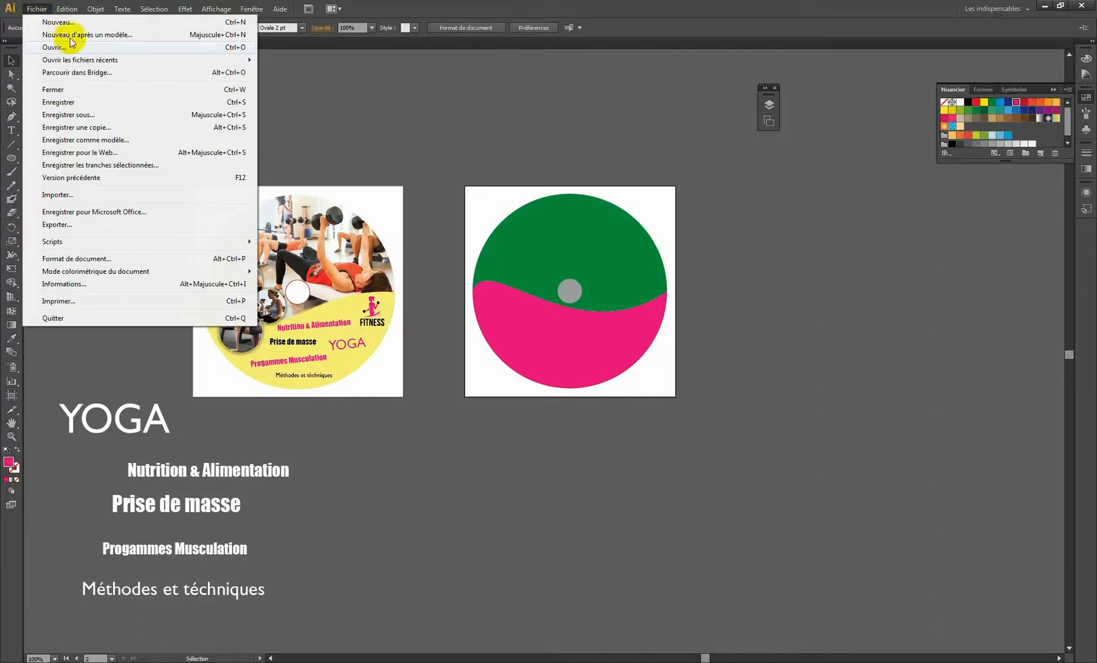
pyautogui.click(416, 87)
pyautogui.hotkey('alt', 'Tab')
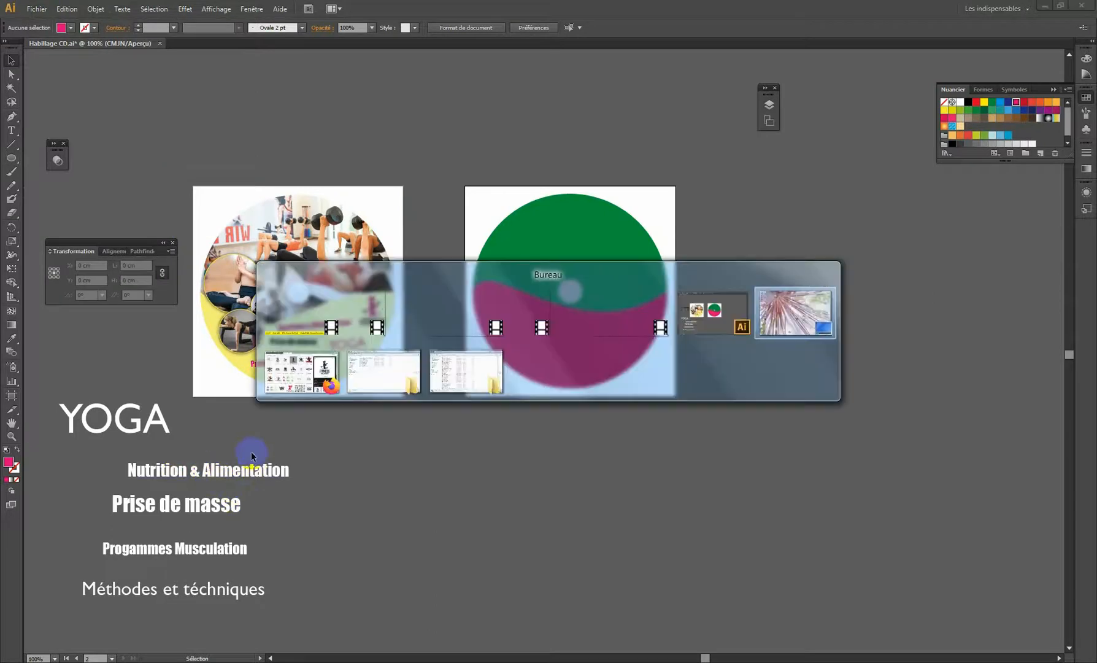
pyautogui.click(391, 373)
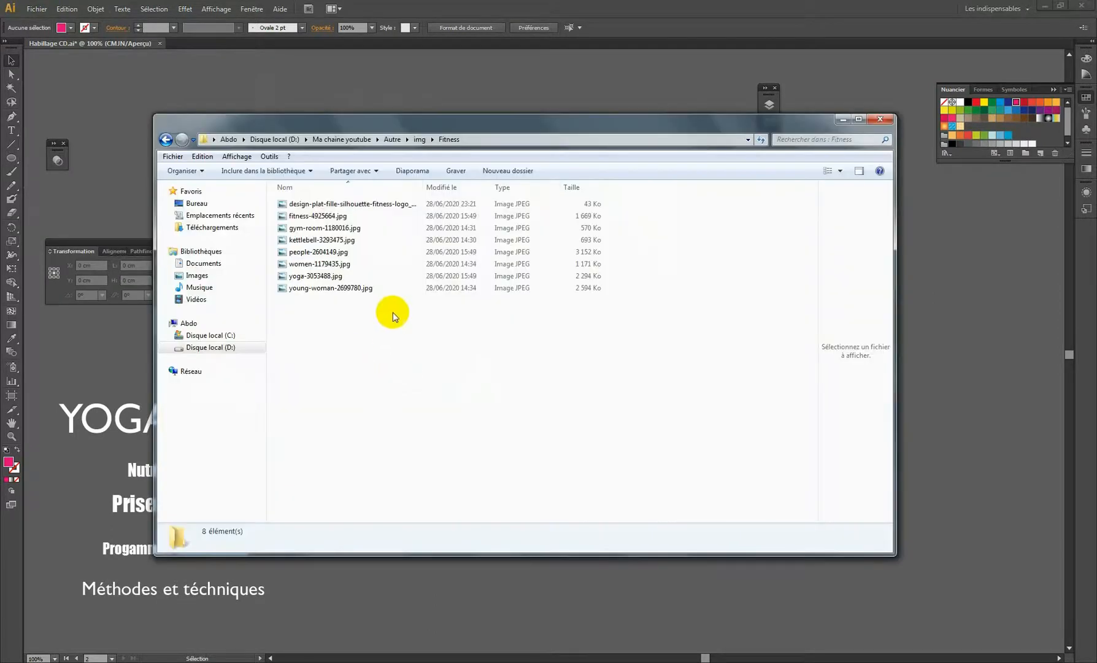
pyautogui.moveTo(485, 389); pyautogui.dragTo(279, 196)
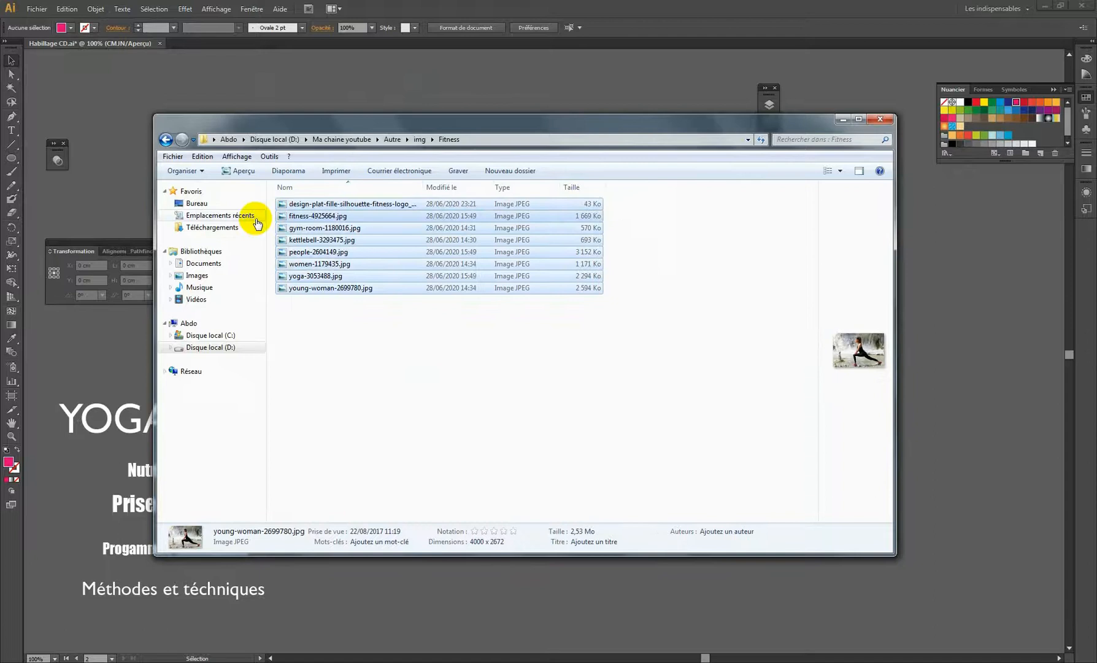
pyautogui.moveTo(317, 139); pyautogui.dragTo(631, 482)
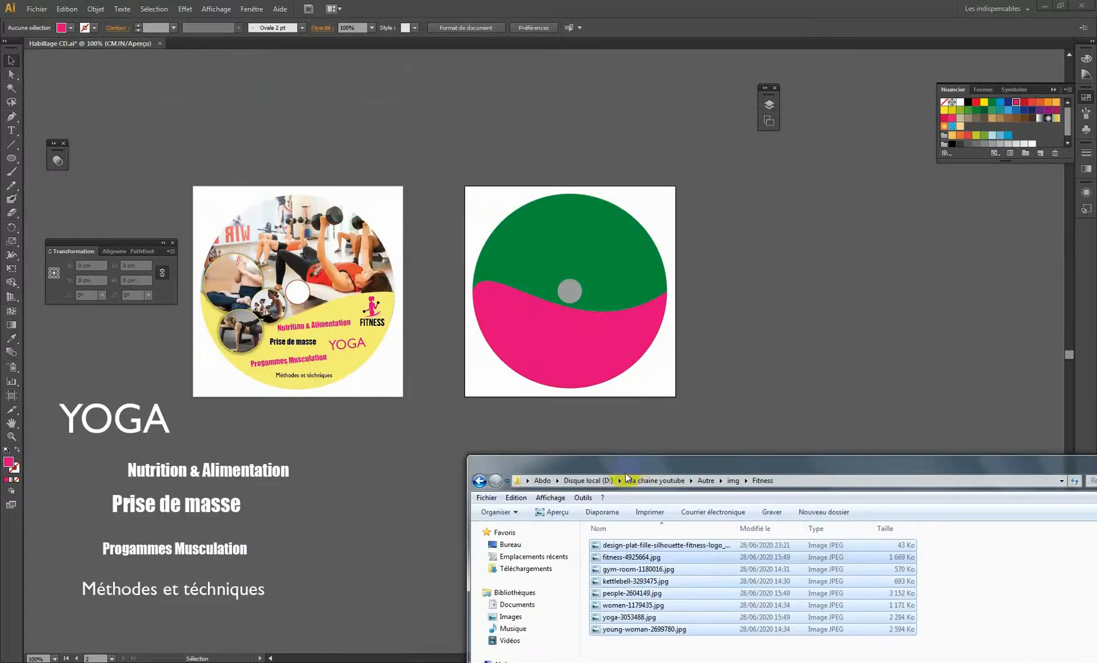
pyautogui.moveTo(632, 545); pyautogui.dragTo(766, 288)
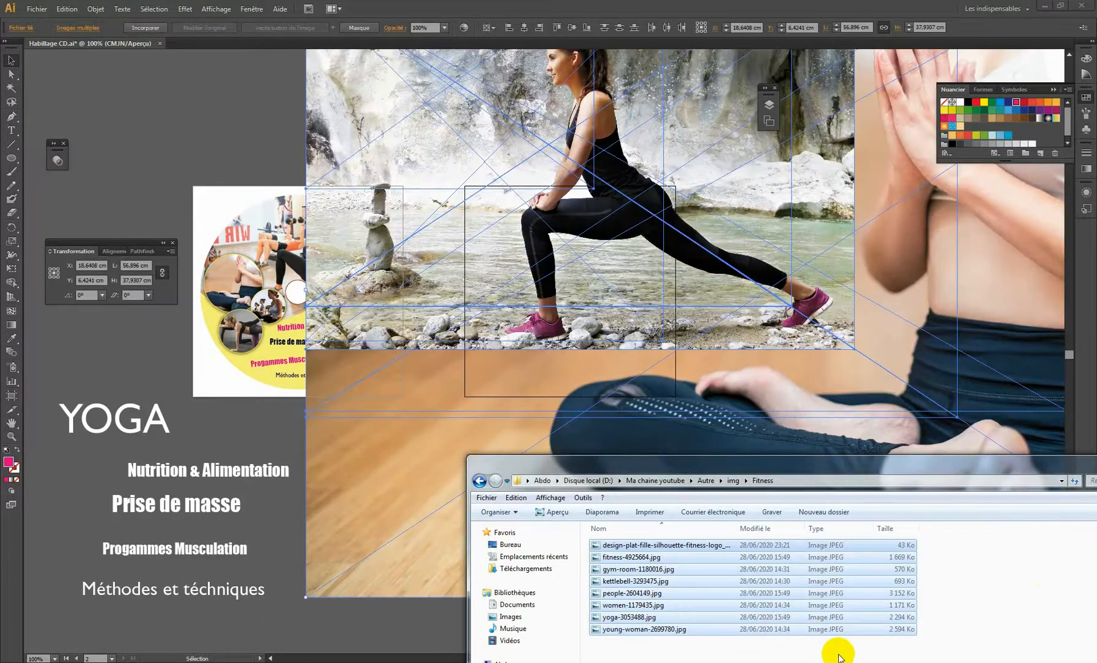
pyautogui.moveTo(861, 652); pyautogui.dragTo(598, 541)
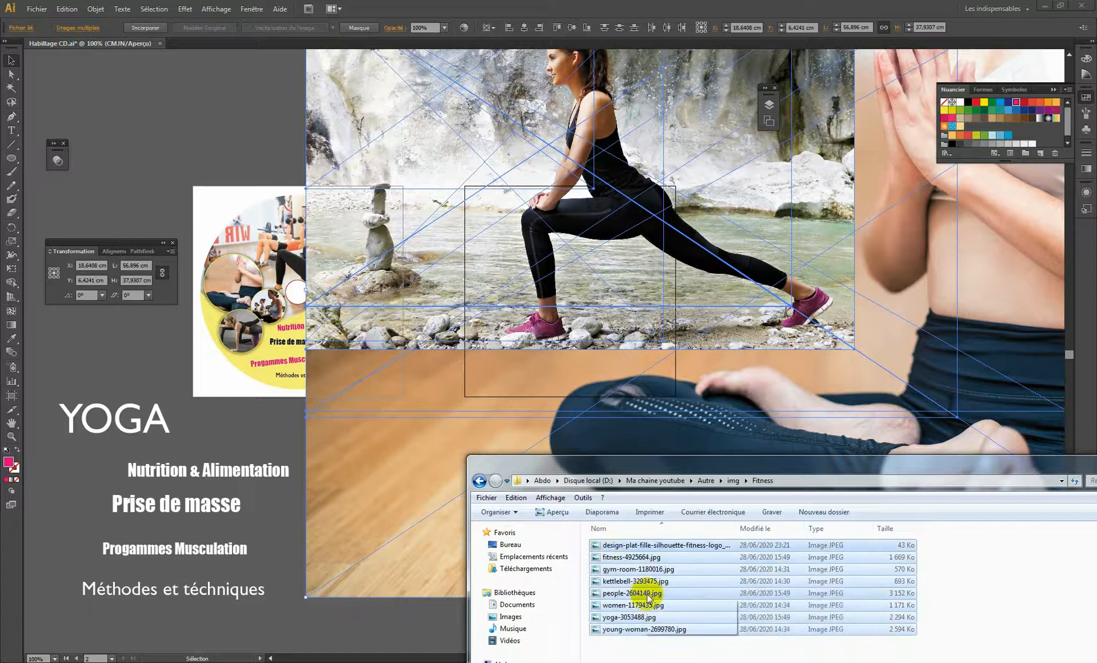
pyautogui.click(655, 651)
pyautogui.hotkey('ctrl', 'a')
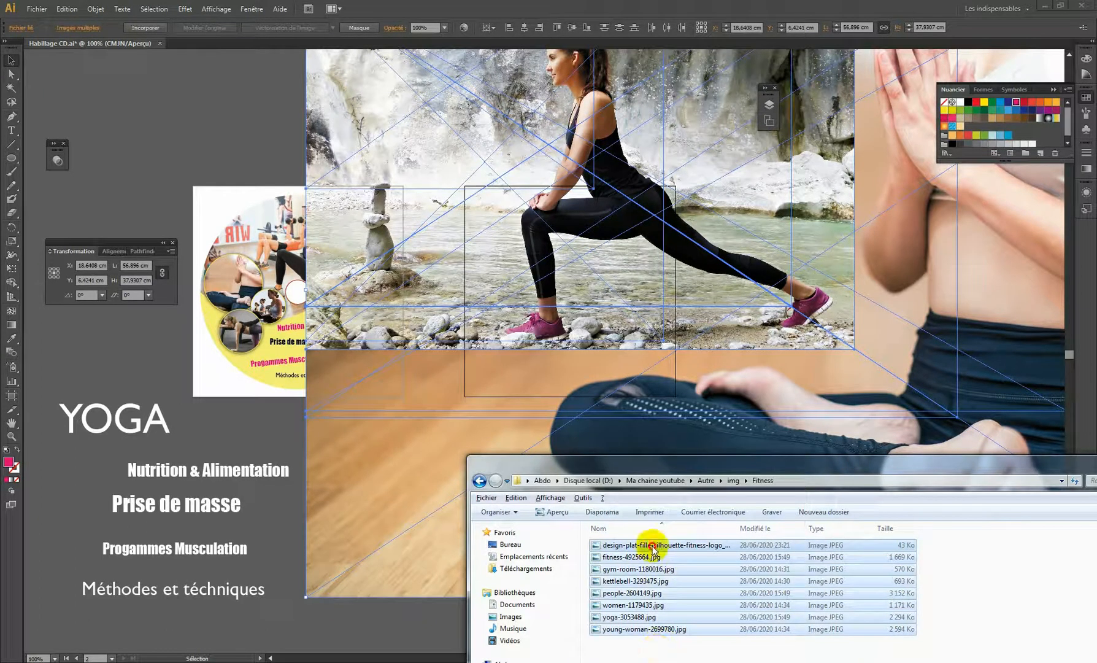
pyautogui.moveTo(653, 548); pyautogui.dragTo(787, 569)
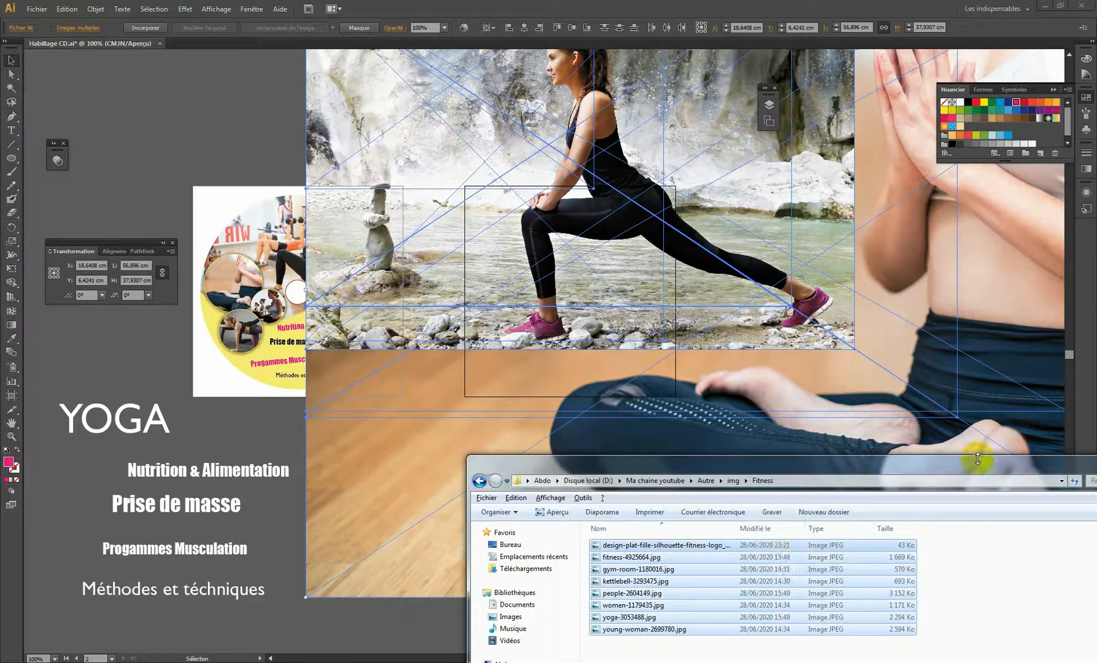
# Return to Illustrator, scale the four largest placed photos down together and move them to the empty area right of the artboards
pyautogui.moveTo(977, 457); pyautogui.dragTo(828, 447)
pyautogui.click(878, 443)
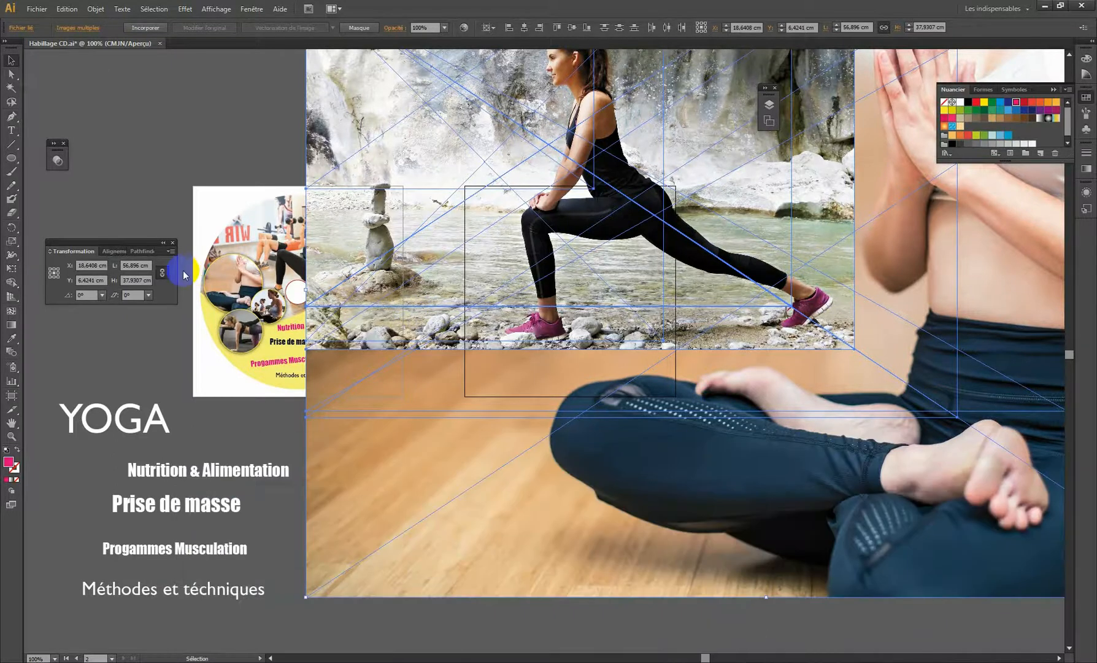
pyautogui.click(178, 270)
pyautogui.keyDown('ctrl'); pyautogui.keyDown('alt'); pyautogui.click(495, 337); pyautogui.keyUp('alt'); pyautogui.keyUp('ctrl')
pyautogui.keyDown('ctrl'); pyautogui.keyDown('alt'); pyautogui.click(495, 336); pyautogui.keyUp('alt'); pyautogui.keyUp('ctrl')
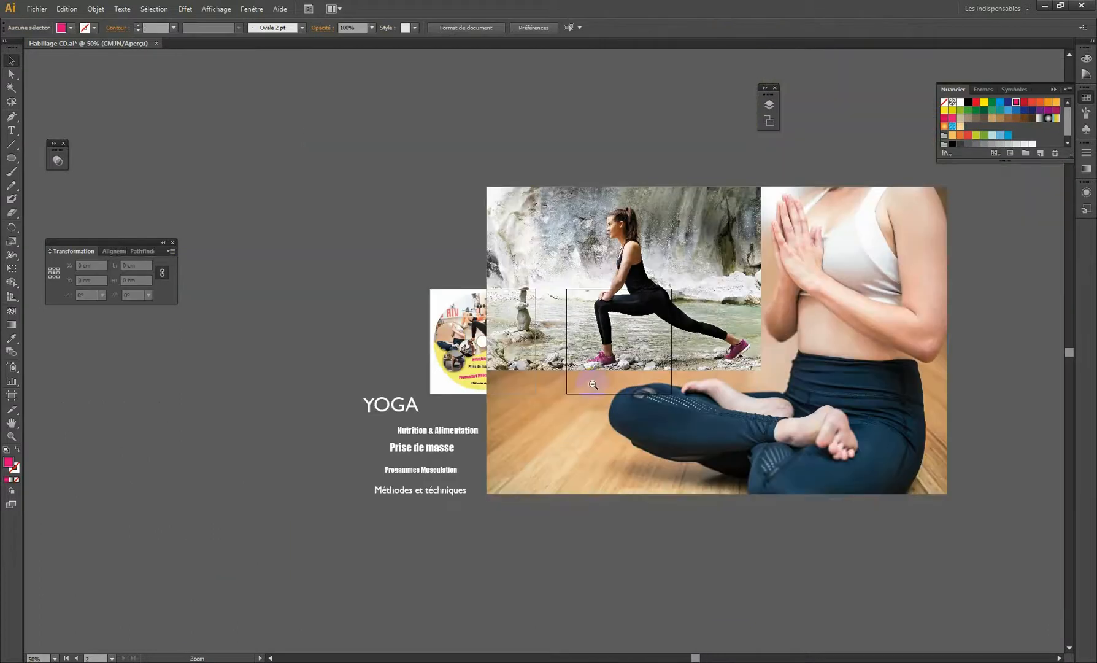
pyautogui.moveTo(712, 356); pyautogui.dragTo(465, 403)
pyautogui.click(553, 255)
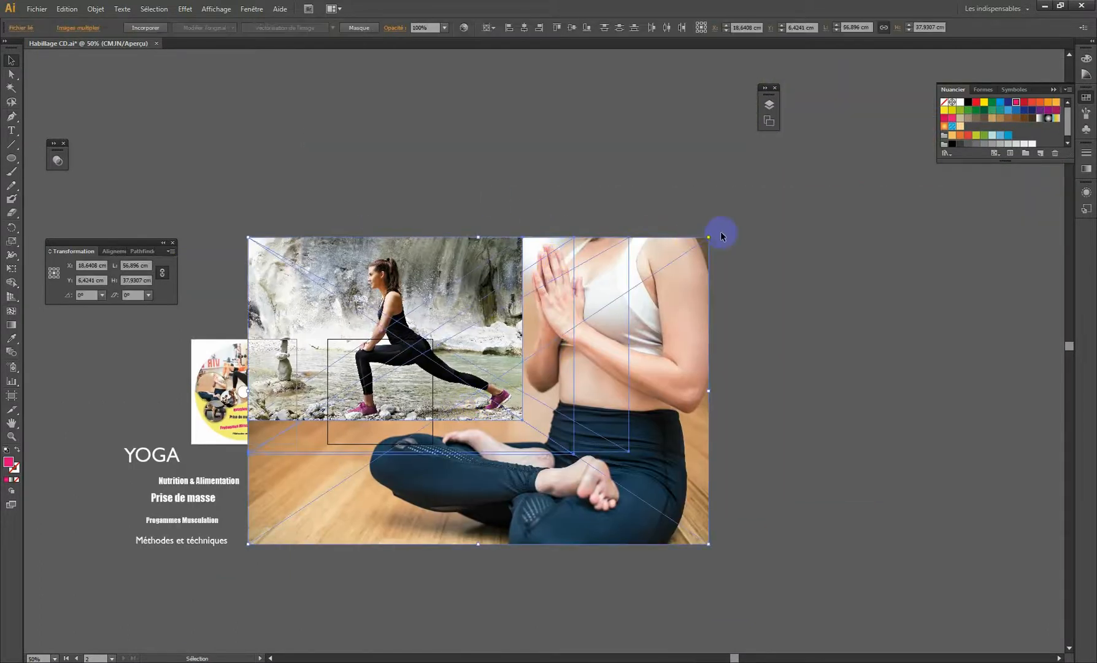
pyautogui.moveTo(709, 238); pyautogui.dragTo(441, 415)
pyautogui.moveTo(380, 480); pyautogui.dragTo(650, 311)
# Shrink the kettlebell photo to about 14 cm wide above the artboards, and move the gym-room and fitness photos to separate free areas
pyautogui.click(453, 255)
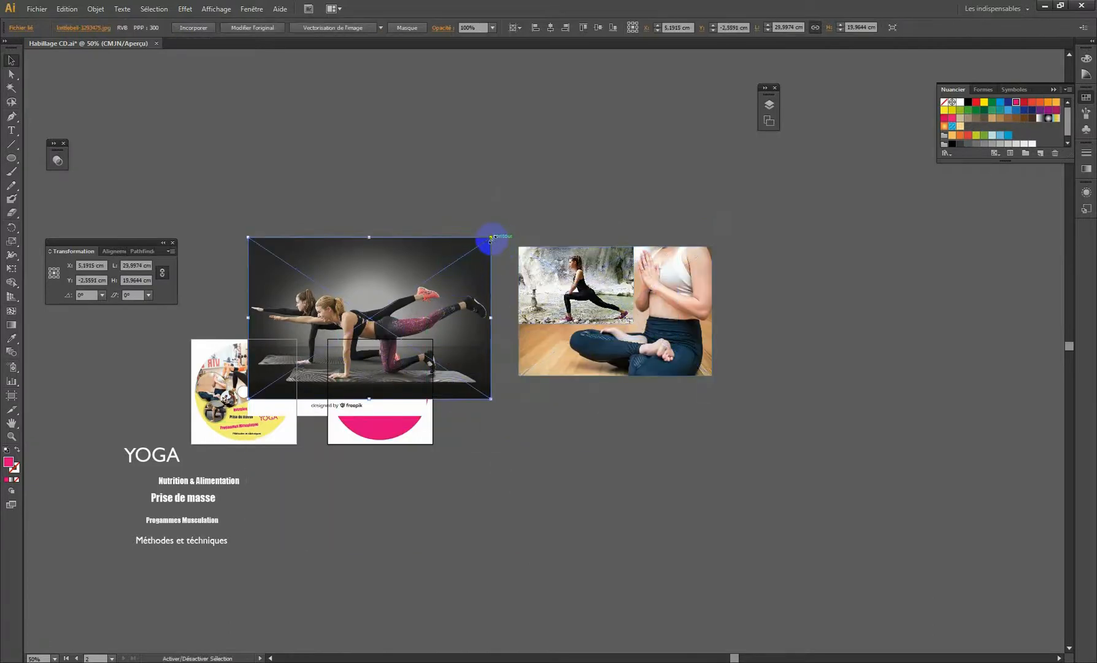
pyautogui.moveTo(490, 238); pyautogui.dragTo(524, 183)
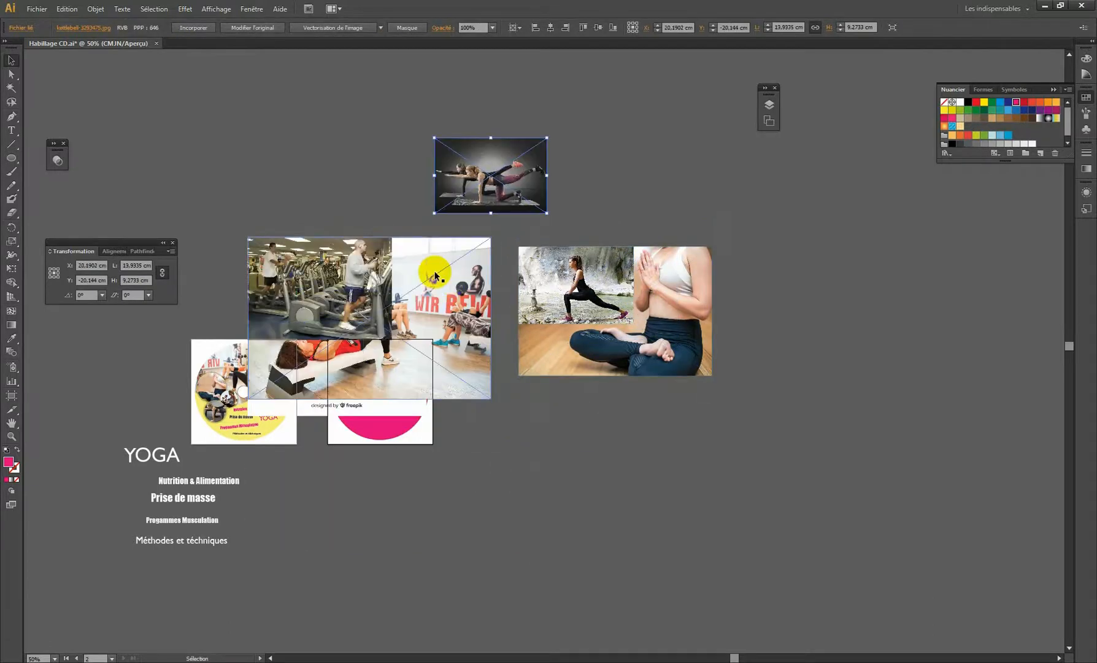
pyautogui.moveTo(348, 272); pyautogui.dragTo(304, 172)
pyautogui.moveTo(407, 307); pyautogui.dragTo(692, 473)
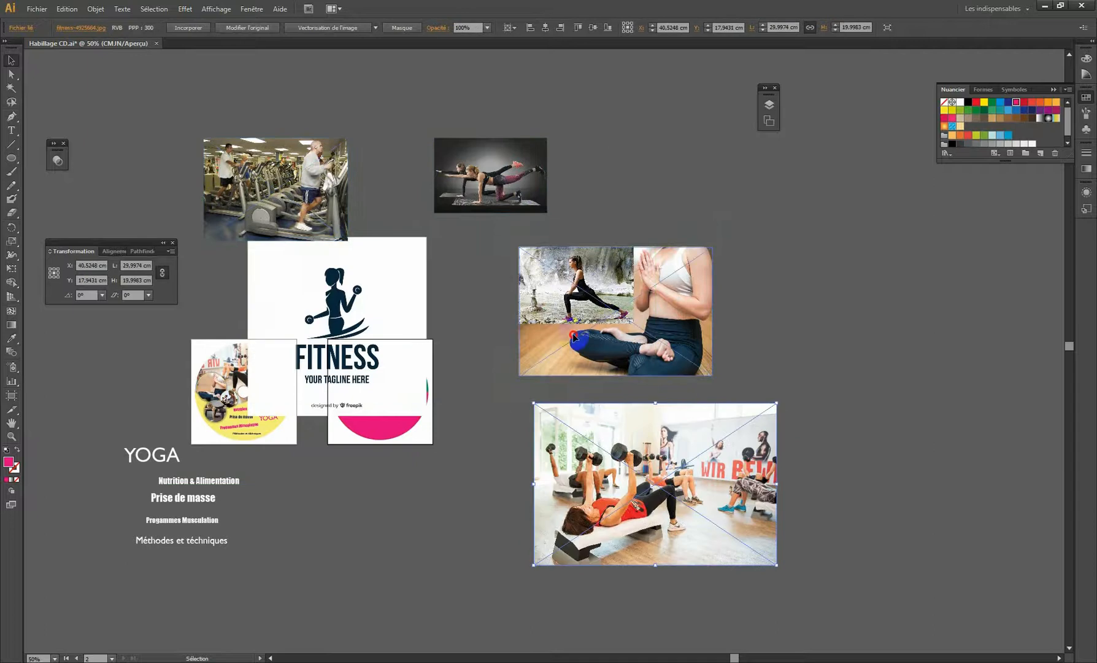
# Spread the overlapping yoga, young-woman, women and people photos apart on the canvas right of the artboards
pyautogui.moveTo(579, 341); pyautogui.dragTo(676, 232)
pyautogui.moveTo(549, 309); pyautogui.dragTo(794, 370)
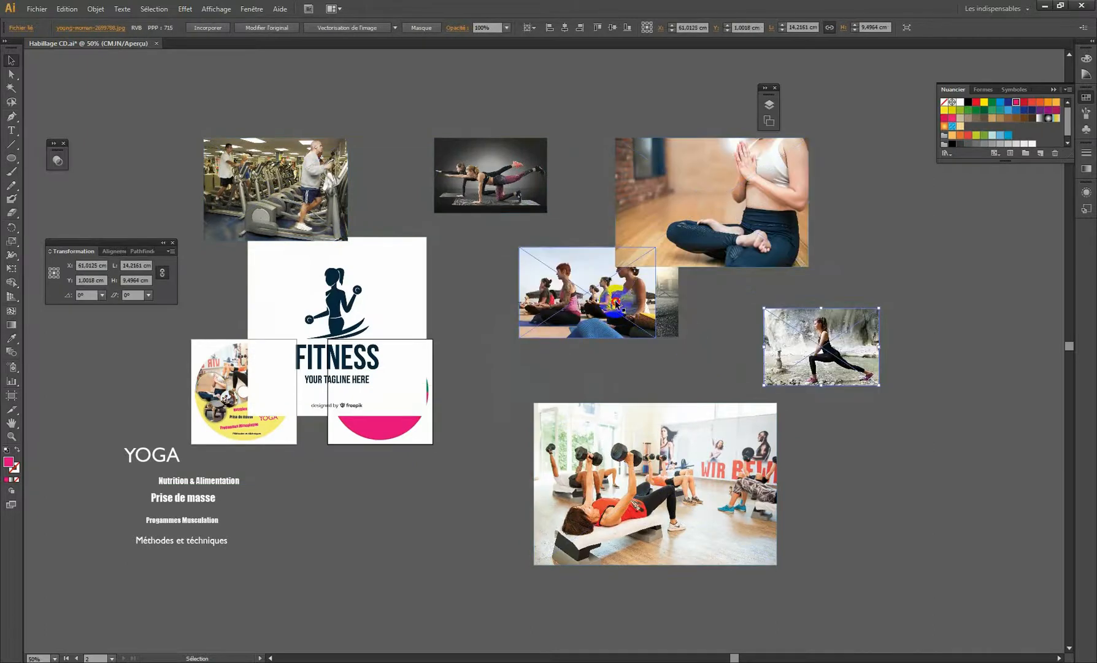
pyautogui.moveTo(603, 303); pyautogui.dragTo(888, 511)
pyautogui.moveTo(596, 335); pyautogui.dragTo(570, 368)
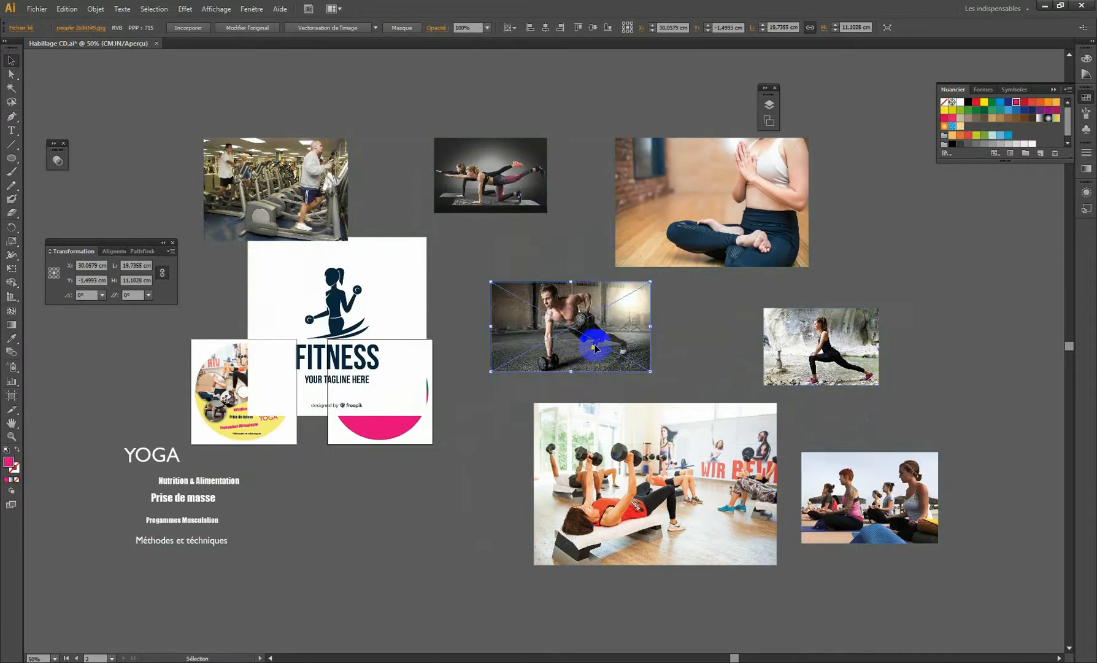
# Move the FITNESS logo image down so it only overlaps the lower part of the second artboard
pyautogui.moveTo(391, 295); pyautogui.dragTo(401, 439)
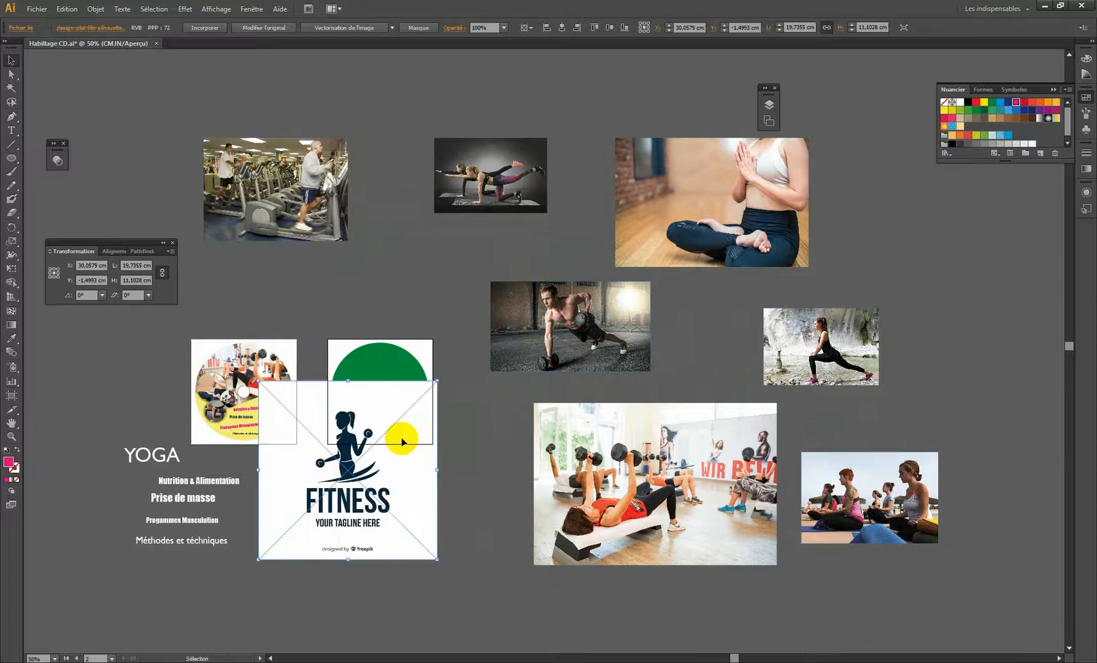
pyautogui.moveTo(370, 476); pyautogui.dragTo(393, 482)
pyautogui.click(335, 466)
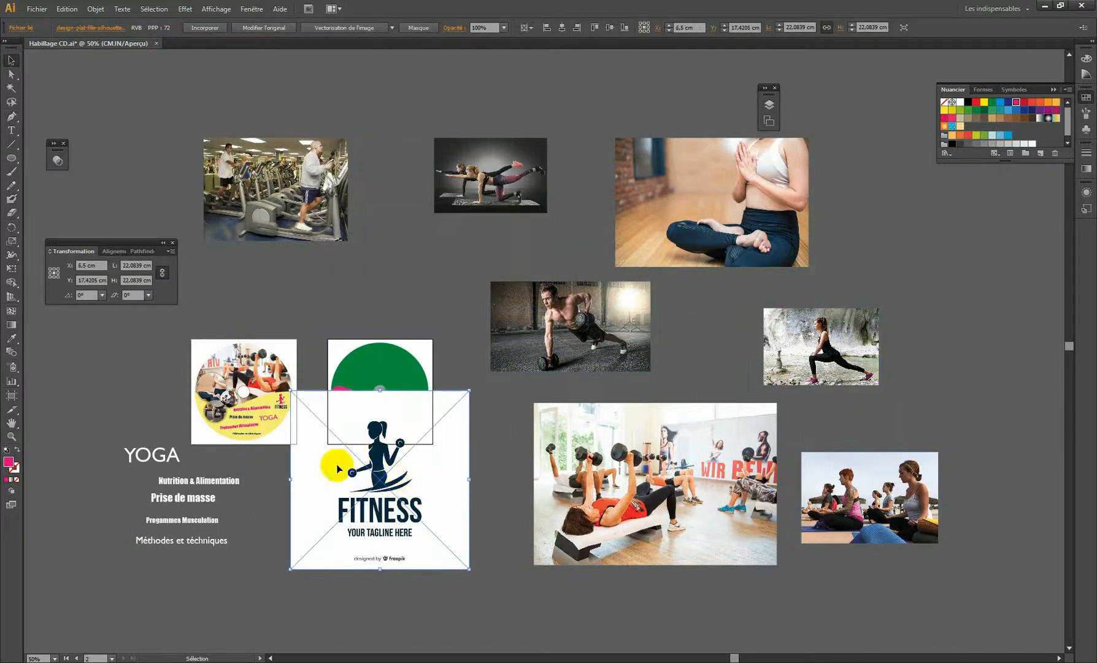
# Examine the placed gym-room, kettlebell and people photos against the finished CD design by selecting them individually
pyautogui.click(537, 338)
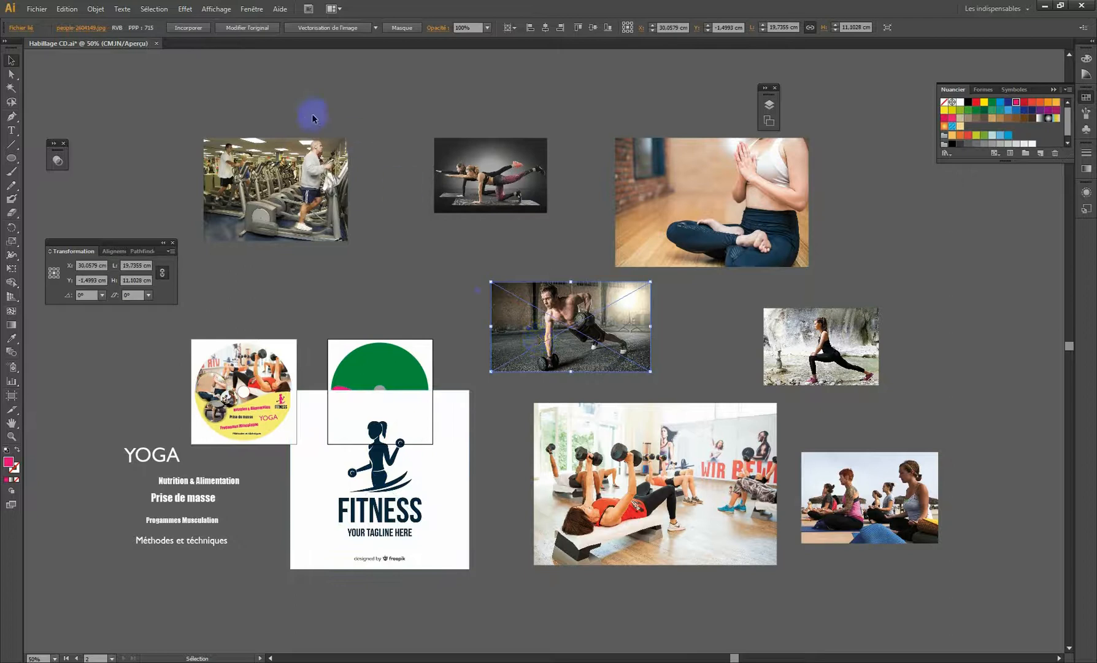
pyautogui.moveTo(311, 113); pyautogui.dragTo(772, 362)
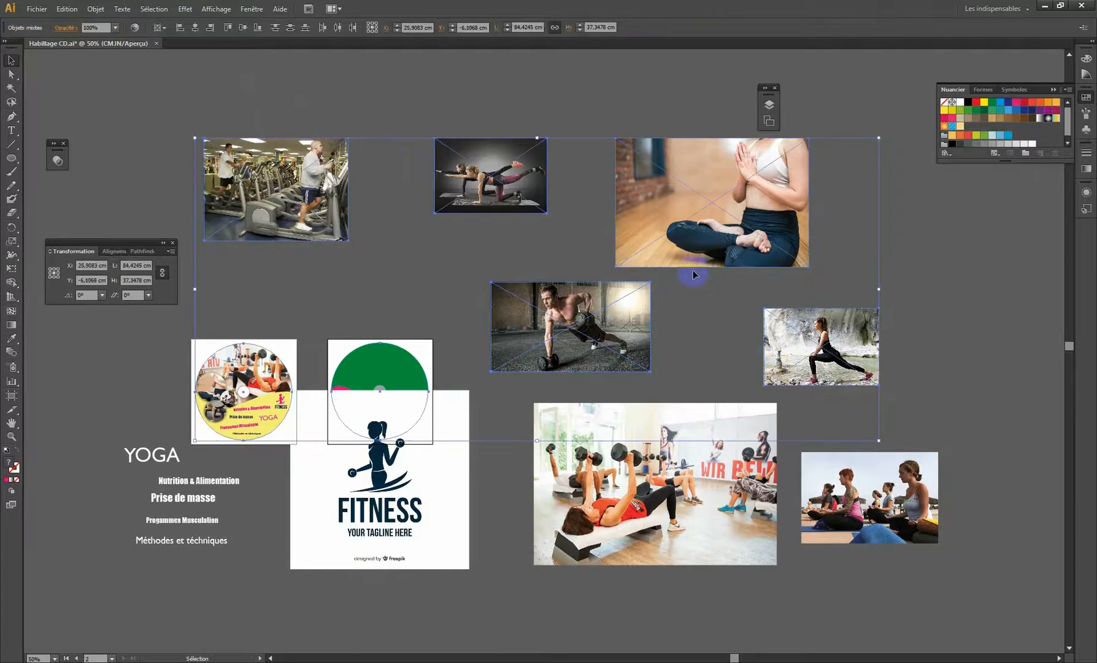
pyautogui.click(333, 71)
pyautogui.click(345, 143)
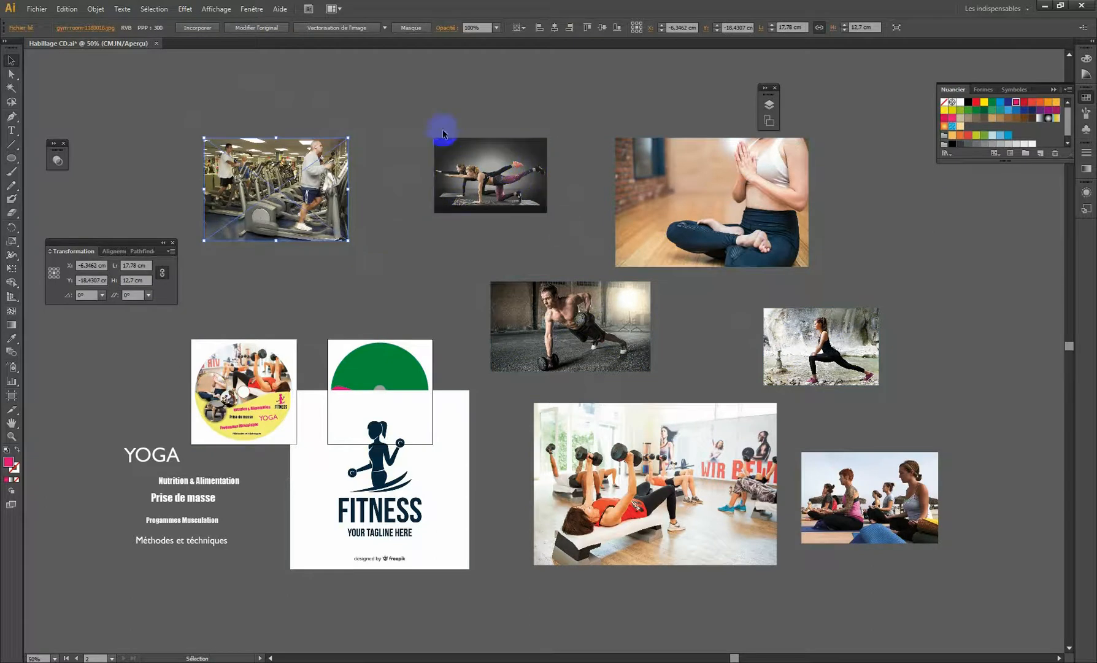
pyautogui.click(483, 170)
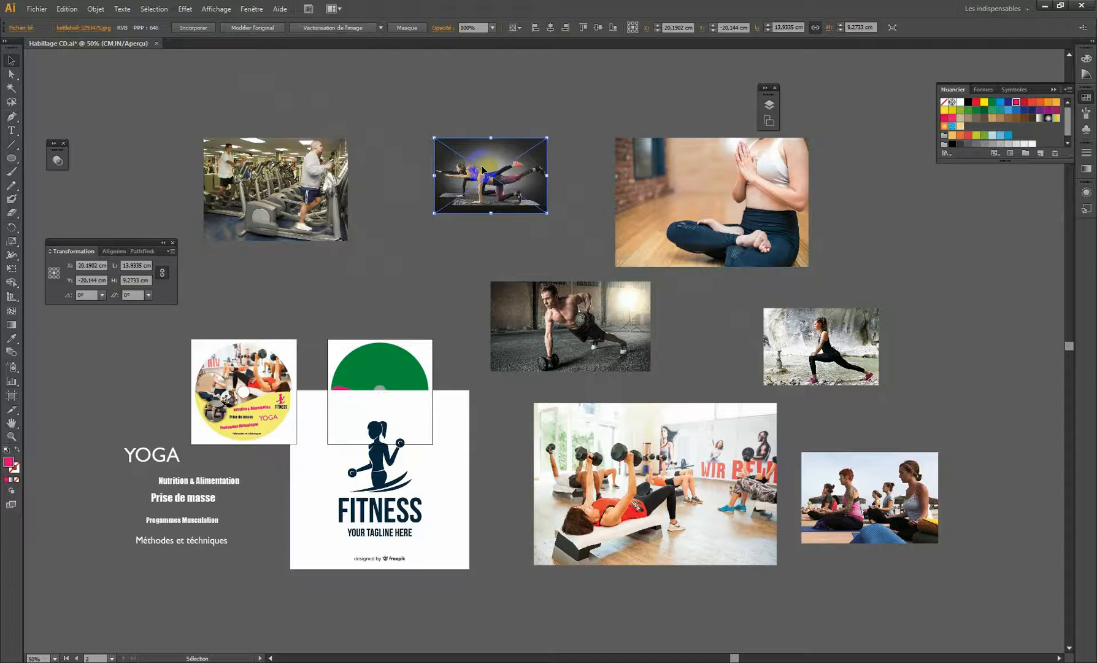
pyautogui.click(533, 305)
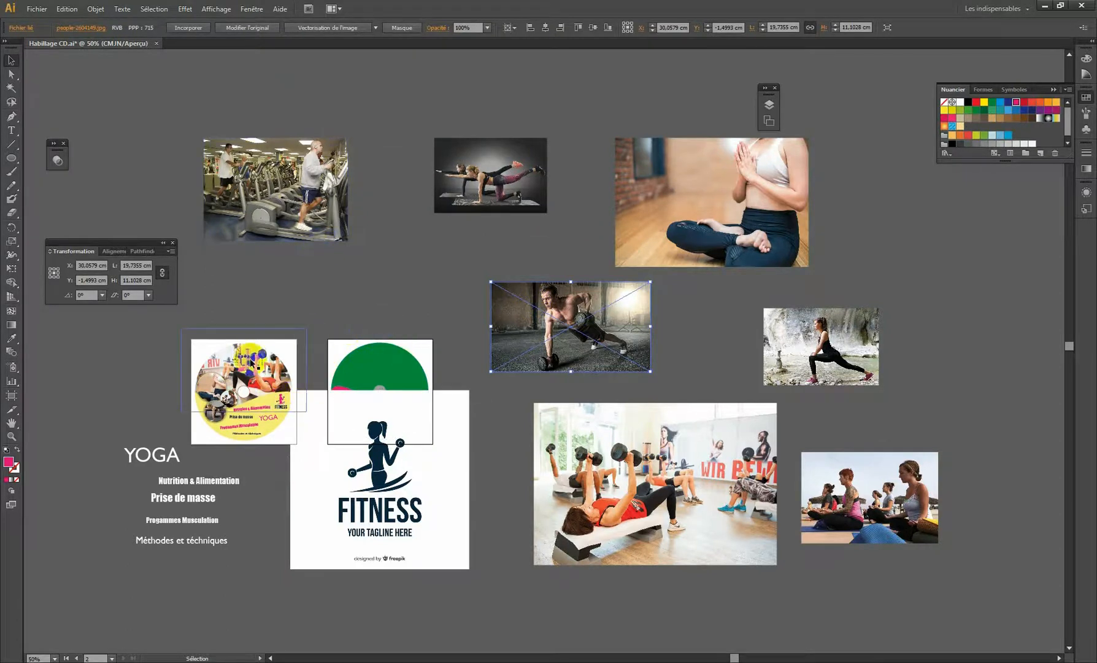
pyautogui.click(490, 174)
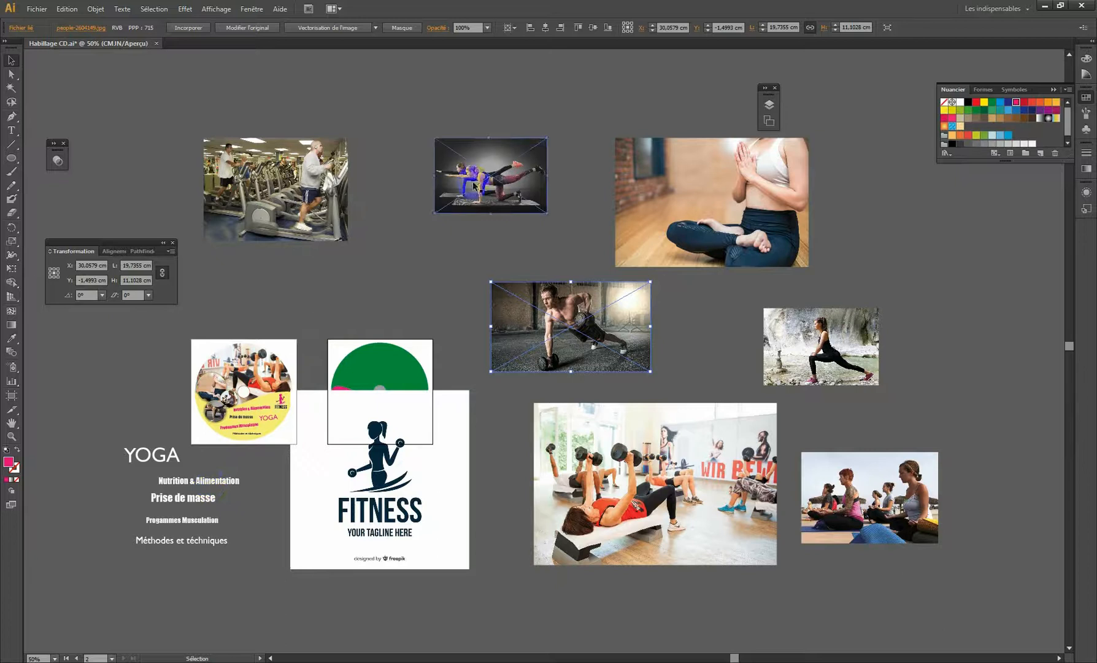
pyautogui.click(301, 178)
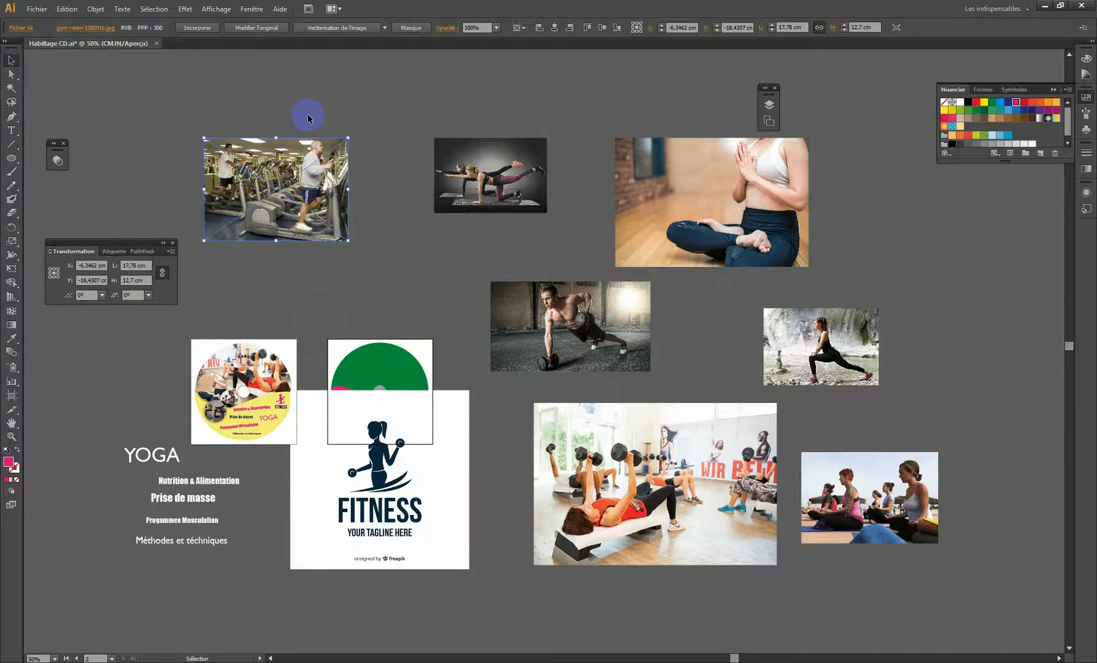
pyautogui.click(489, 179)
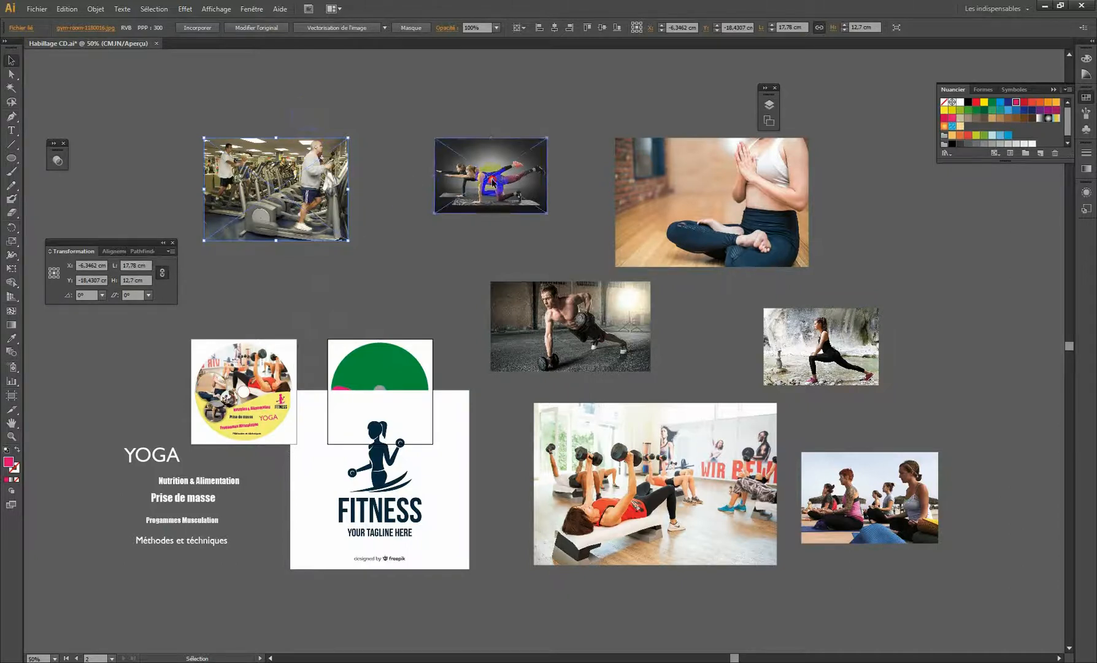
pyautogui.click(593, 293)
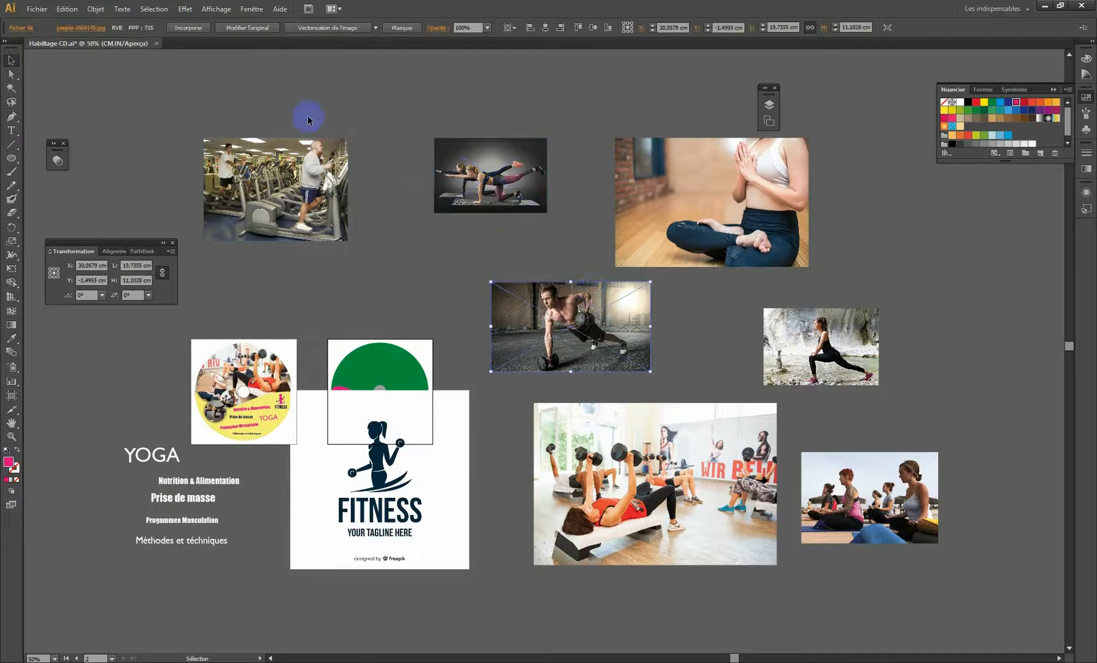
pyautogui.moveTo(247, 100); pyautogui.dragTo(810, 302)
pyautogui.keyDown('shift'); pyautogui.click(687, 478); pyautogui.keyUp('shift')
pyautogui.keyDown('shift'); pyautogui.click(884, 465); pyautogui.keyUp('shift')
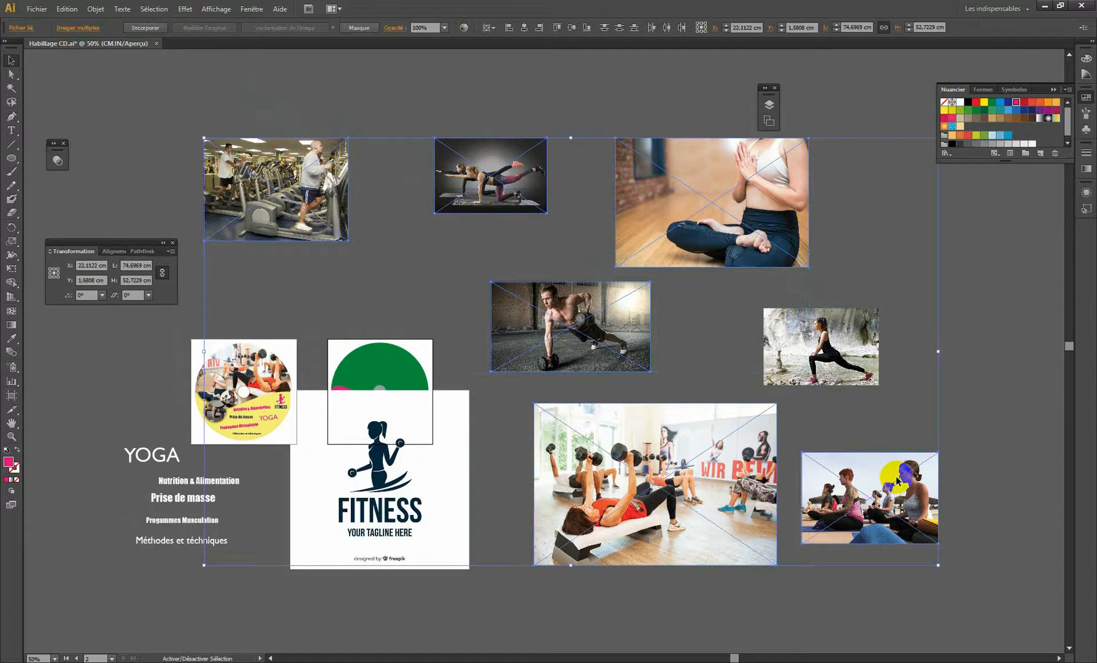
pyautogui.keyDown('shift'); pyautogui.click(836, 341); pyautogui.keyUp('shift')
pyautogui.keyDown('shift'); pyautogui.click(370, 511); pyautogui.keyUp('shift')
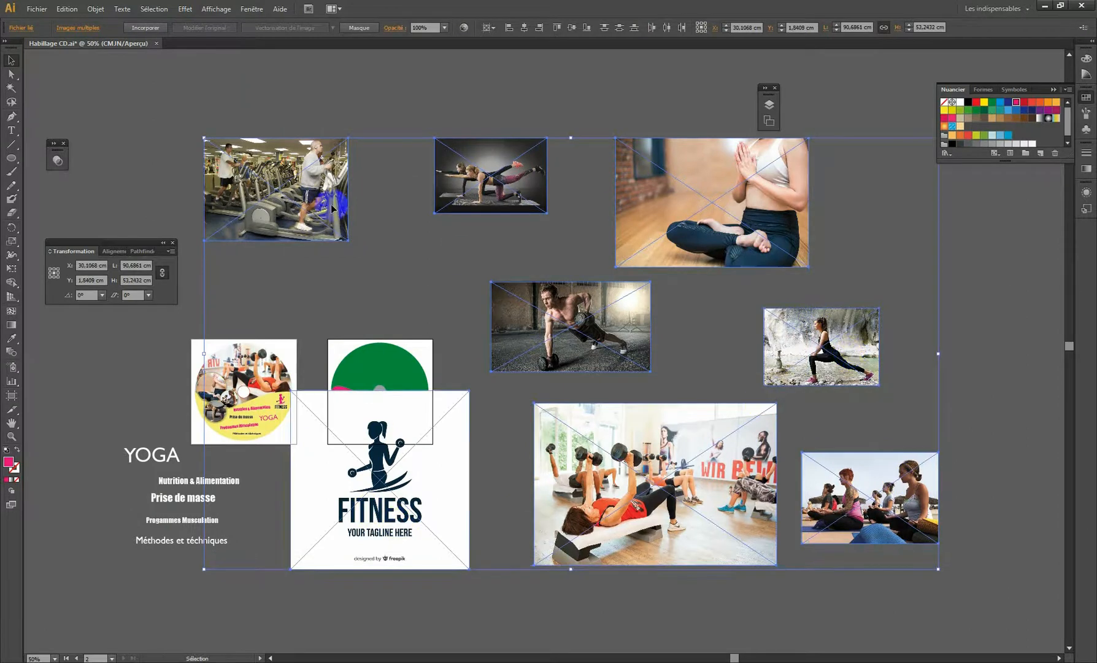
pyautogui.click(245, 113)
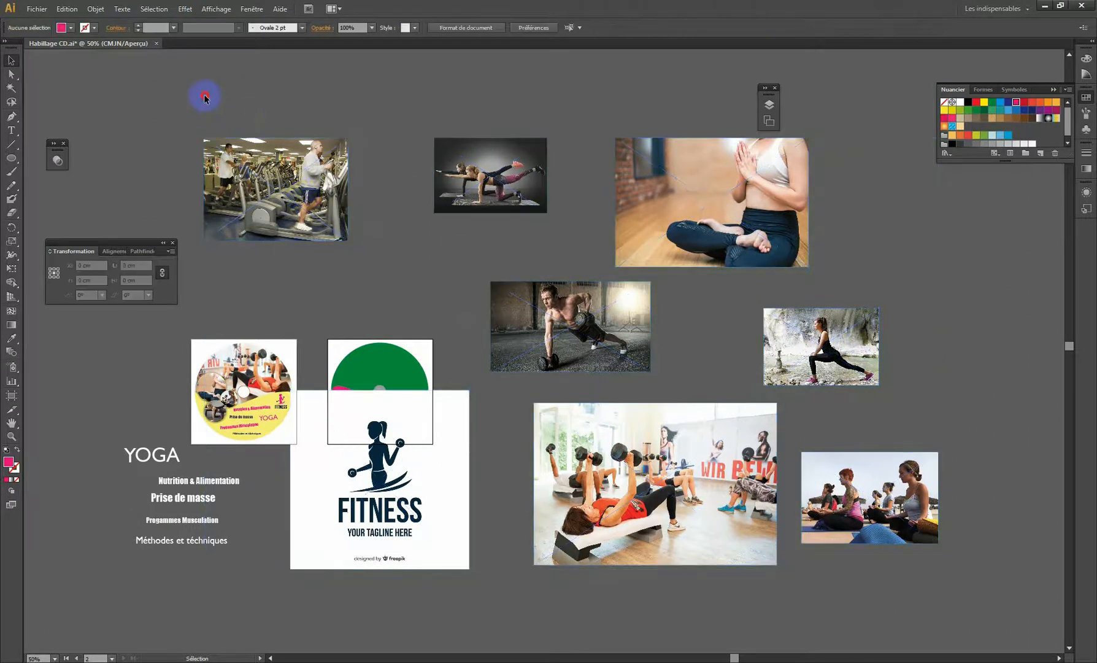
# Embed all seven placed fitness photos and the FITNESS logo image in the document
pyautogui.moveTo(205, 98); pyautogui.dragTo(849, 328)
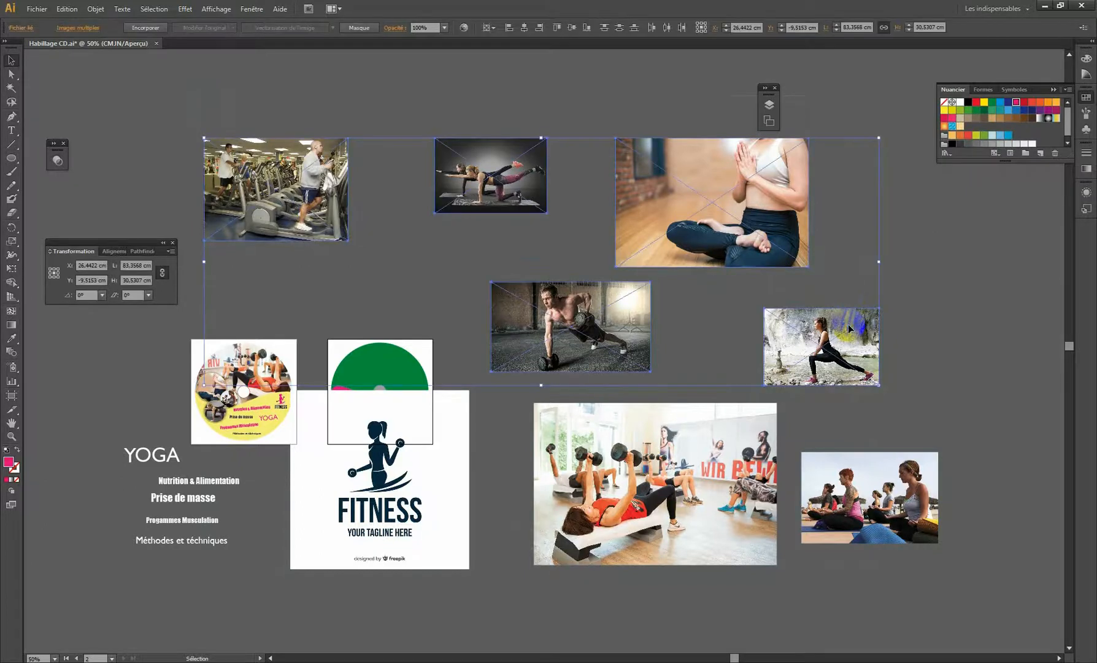
pyautogui.keyDown('shift'); pyautogui.click(915, 493); pyautogui.keyUp('shift')
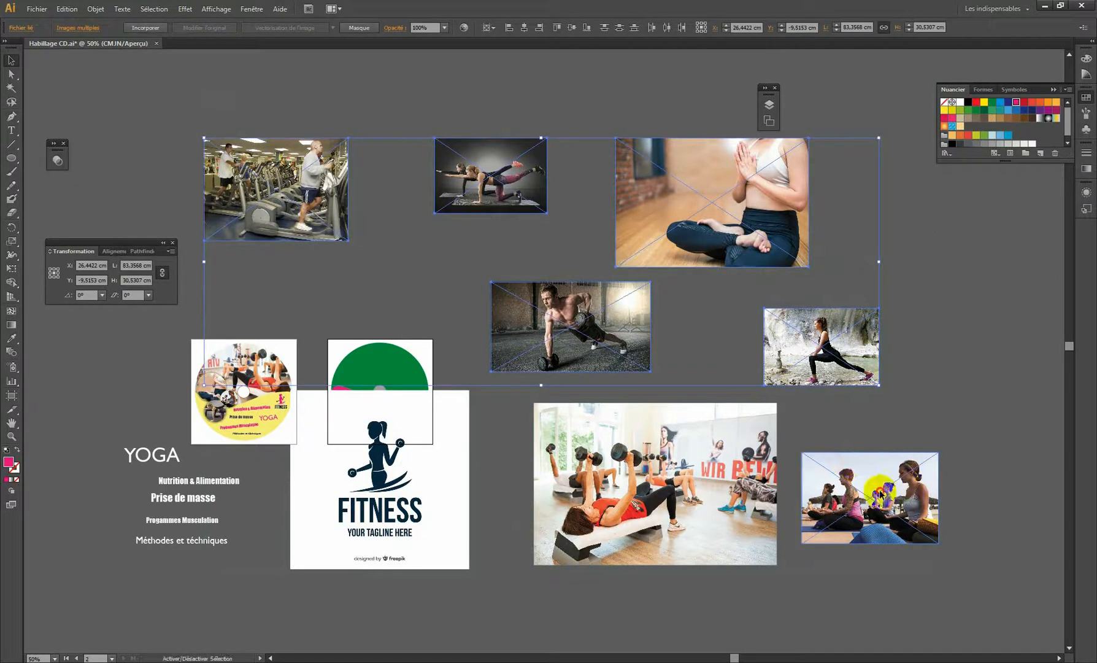
pyautogui.keyDown('shift'); pyautogui.click(652, 443); pyautogui.keyUp('shift')
pyautogui.keyDown('shift'); pyautogui.click(441, 474); pyautogui.keyUp('shift')
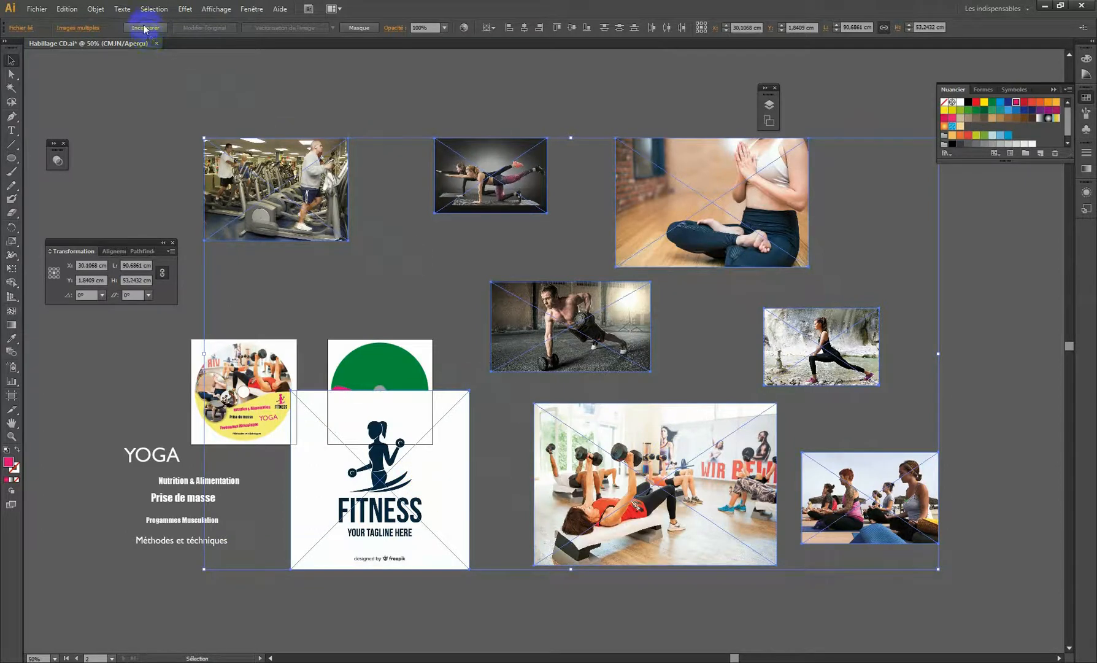
pyautogui.click(145, 29)
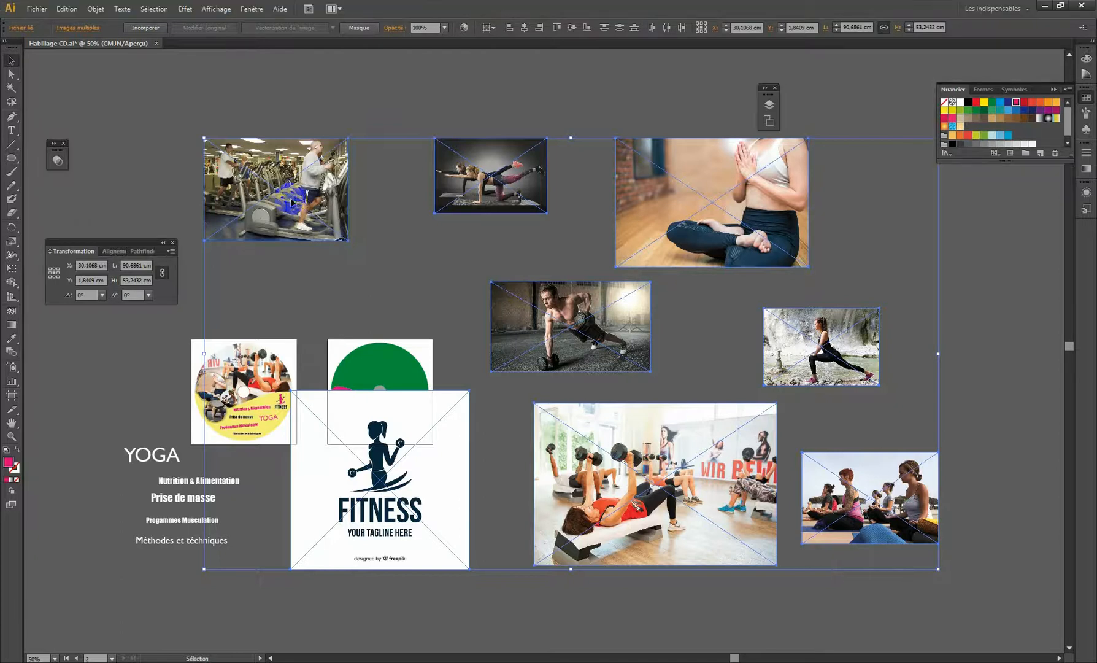
# Gather the gym-room, floor-exercise, yoga, kettlebell and young-woman photos closer to the artboards, and move the FITNESS logo clear of the second artboard
pyautogui.click(337, 197)
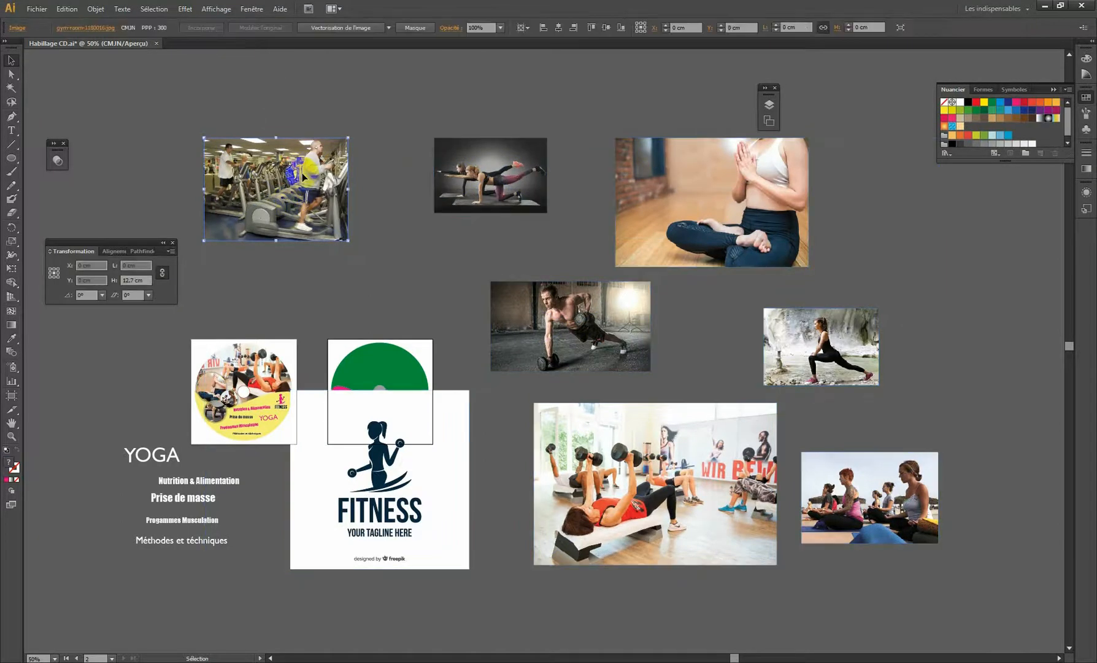
pyautogui.moveTo(299, 226); pyautogui.dragTo(334, 199)
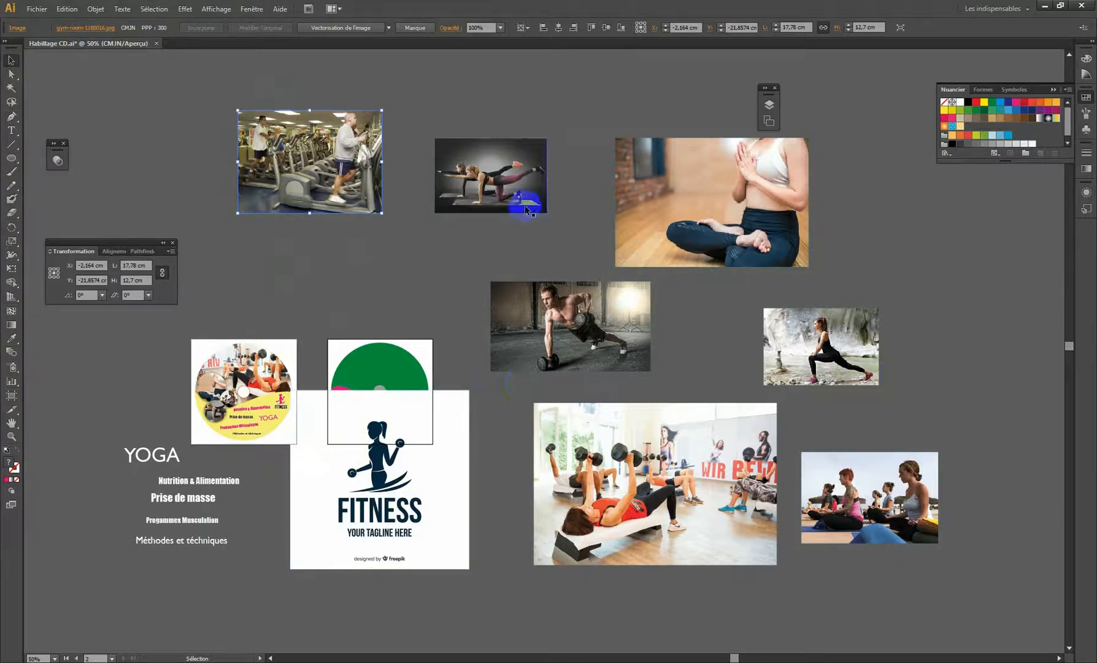
pyautogui.moveTo(488, 200); pyautogui.dragTo(444, 169)
pyautogui.moveTo(332, 422); pyautogui.dragTo(884, 221)
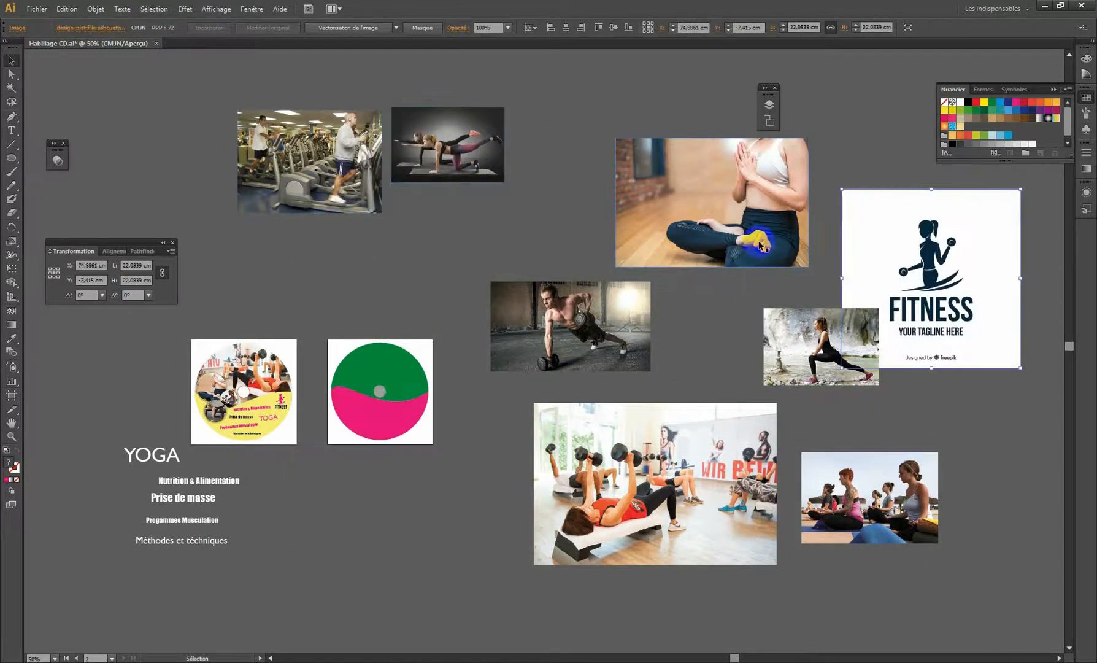
pyautogui.moveTo(761, 245); pyautogui.dragTo(672, 229)
pyautogui.moveTo(593, 314); pyautogui.dragTo(551, 314)
pyautogui.moveTo(778, 346); pyautogui.dragTo(659, 337)
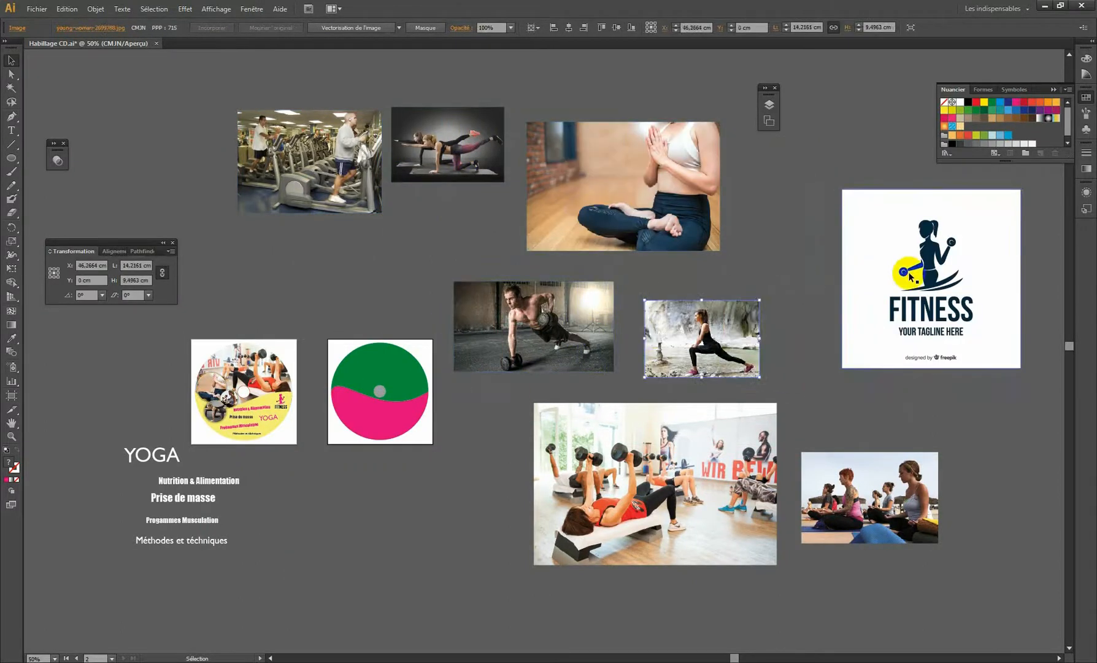
# Place the FITNESS logo over the second artboard's disc and shrink it proportionally to about 5.95 cm square
pyautogui.moveTo(910, 278); pyautogui.dragTo(394, 374)
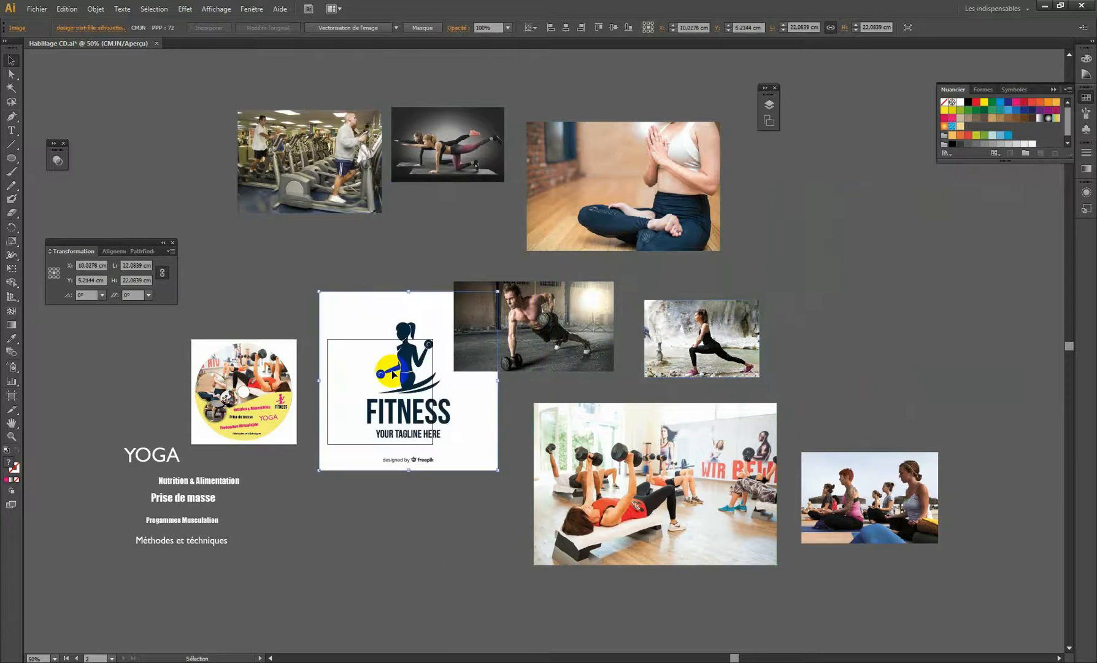
pyautogui.keyDown('ctrl'); pyautogui.click(408, 401); pyautogui.keyUp('ctrl')
pyautogui.moveTo(497, 296); pyautogui.dragTo(312, 416)
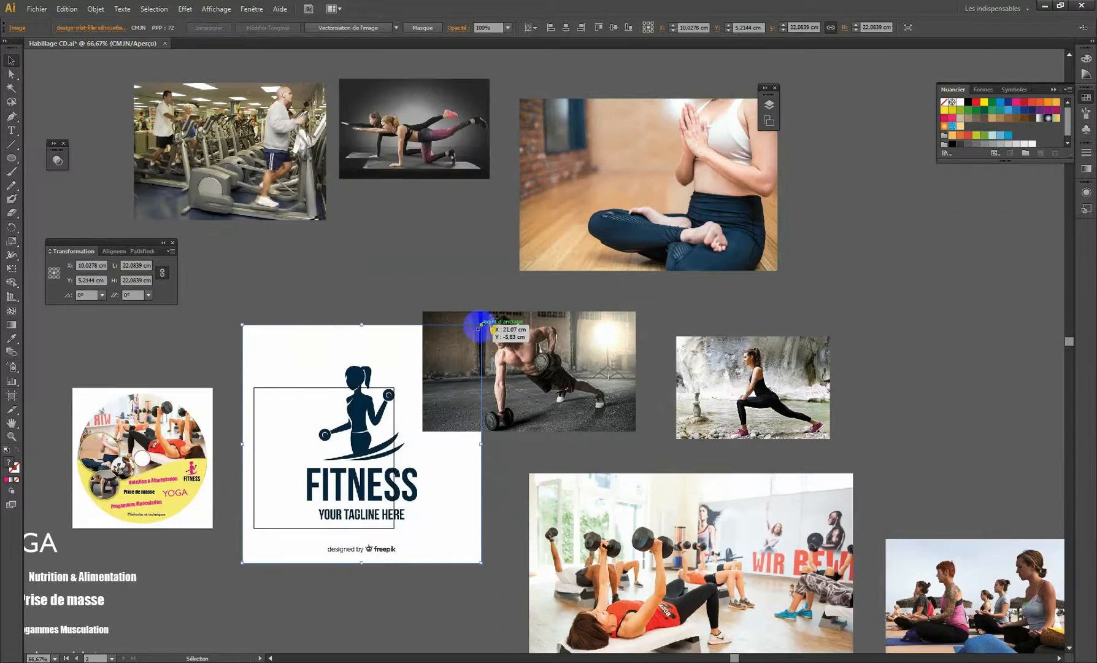
pyautogui.moveTo(480, 325); pyautogui.dragTo(303, 503)
pyautogui.moveTo(302, 479); pyautogui.dragTo(310, 462)
# Examine the edge sharpness of the reduced FITNESS logo at high magnification and its fit on the disc
pyautogui.hotkey('ctrl', 'space')
pyautogui.moveTo(257, 420); pyautogui.dragTo(432, 574)
pyautogui.moveTo(386, 209); pyautogui.dragTo(509, 339)
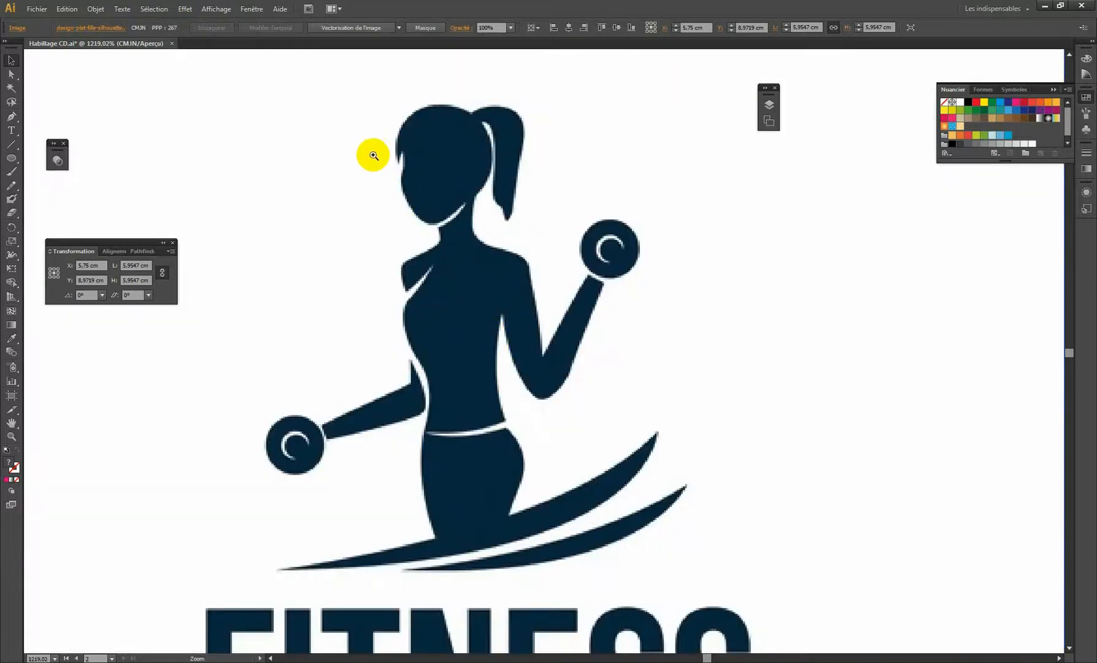
pyautogui.moveTo(372, 152); pyautogui.dragTo(527, 337)
pyautogui.keyDown('alt'); pyautogui.click(513, 366); pyautogui.keyUp('alt')
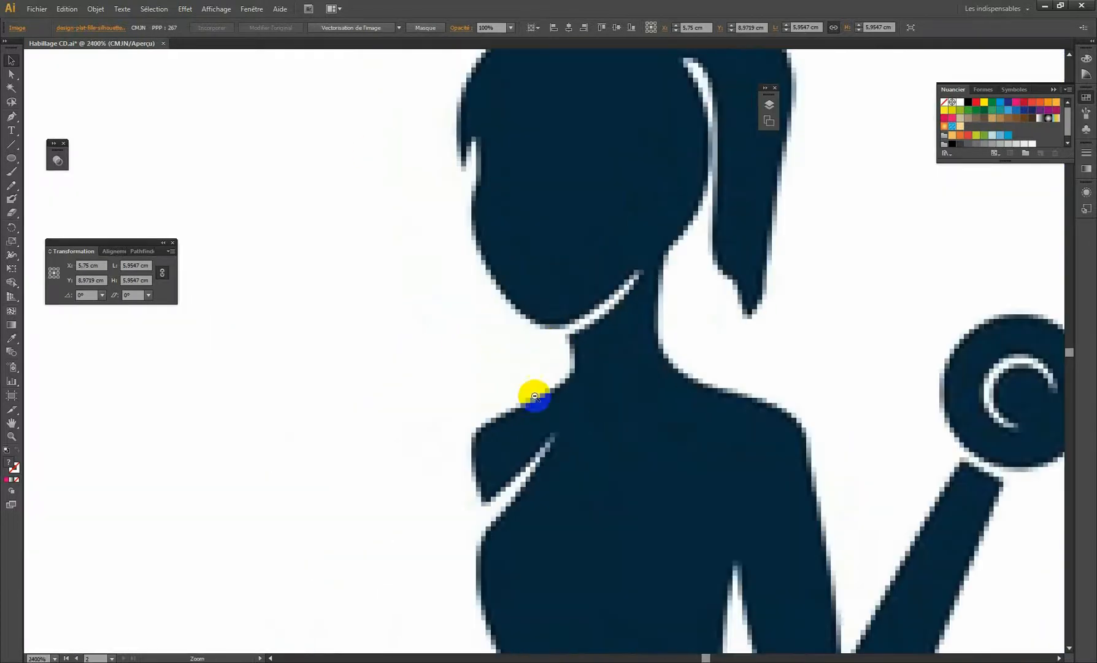
pyautogui.keyDown('alt'); pyautogui.click(540, 402); pyautogui.keyUp('alt')
pyautogui.keyDown('alt'); pyautogui.click(545, 413); pyautogui.keyUp('alt')
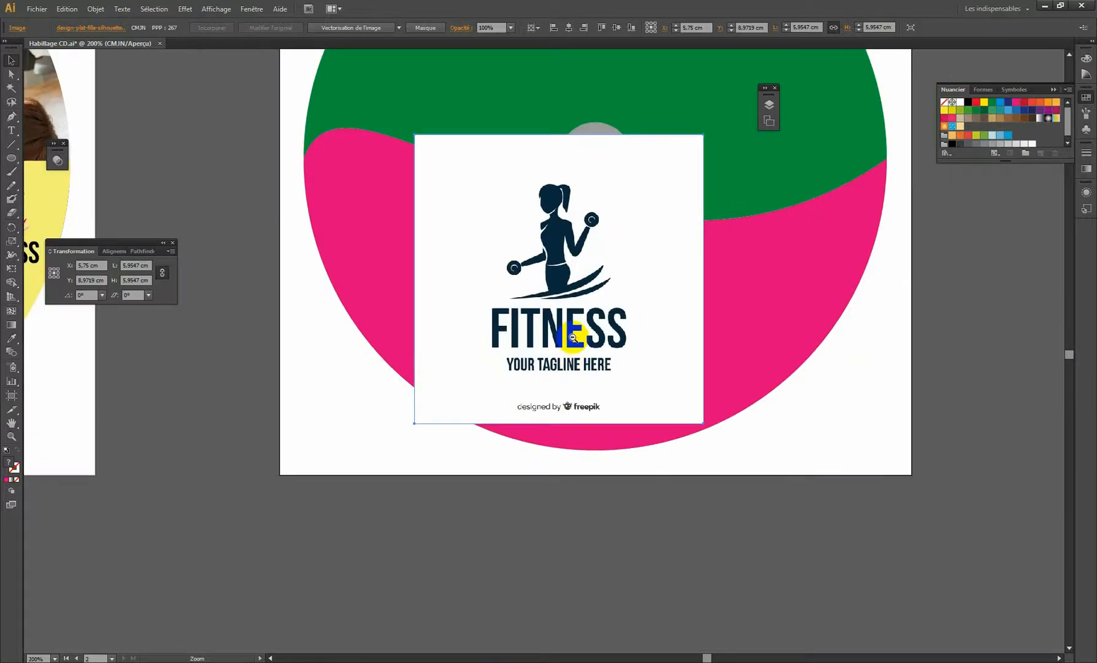
pyautogui.keyDown('alt'); pyautogui.click(573, 339); pyautogui.keyUp('alt')
pyautogui.keyDown('alt'); pyautogui.click(563, 314); pyautogui.keyUp('alt')
pyautogui.moveTo(466, 319); pyautogui.dragTo(599, 373)
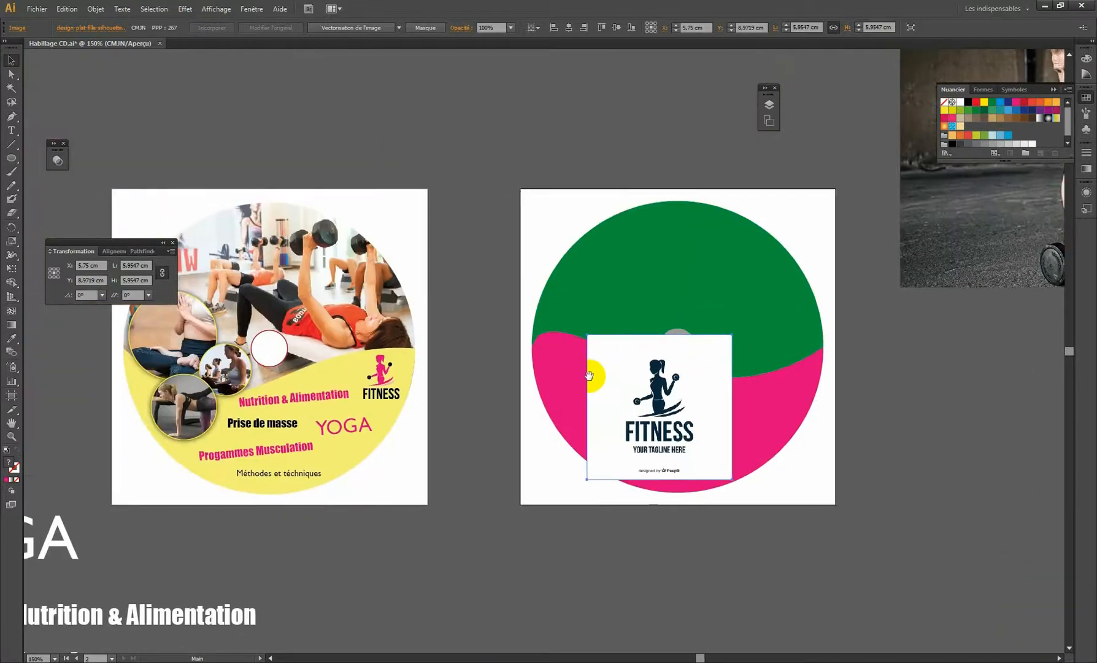
pyautogui.moveTo(672, 392); pyautogui.dragTo(599, 399)
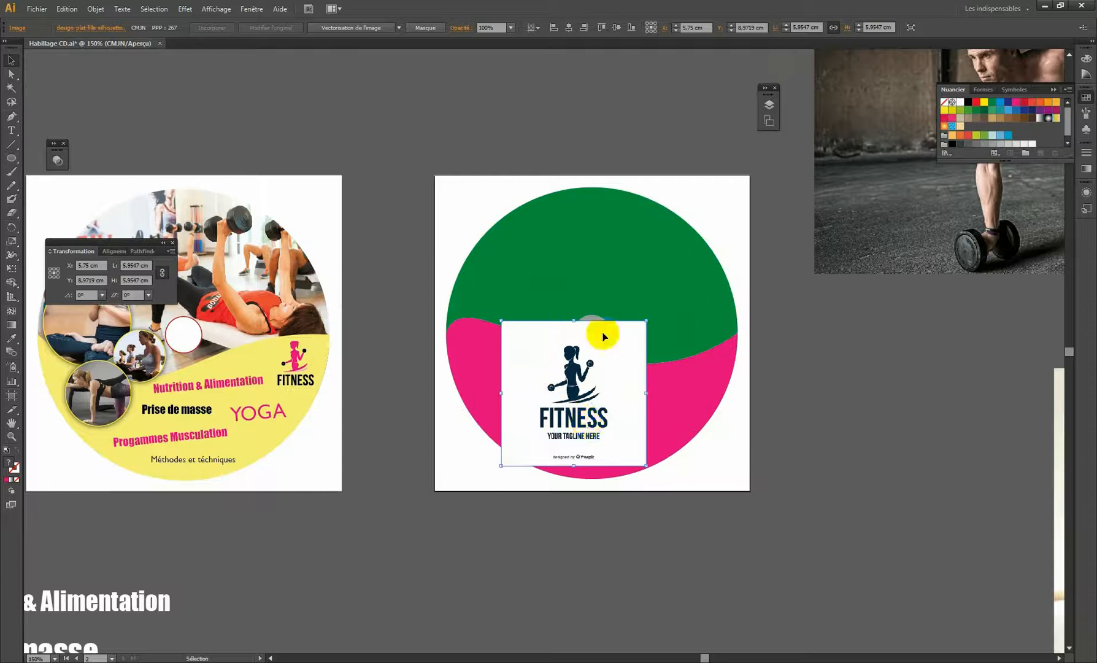
# Move the FITNESS logo off the disc to the free area above the finished CD design, clearing the Transform panel out of the way
pyautogui.moveTo(556, 386); pyautogui.dragTo(416, 145)
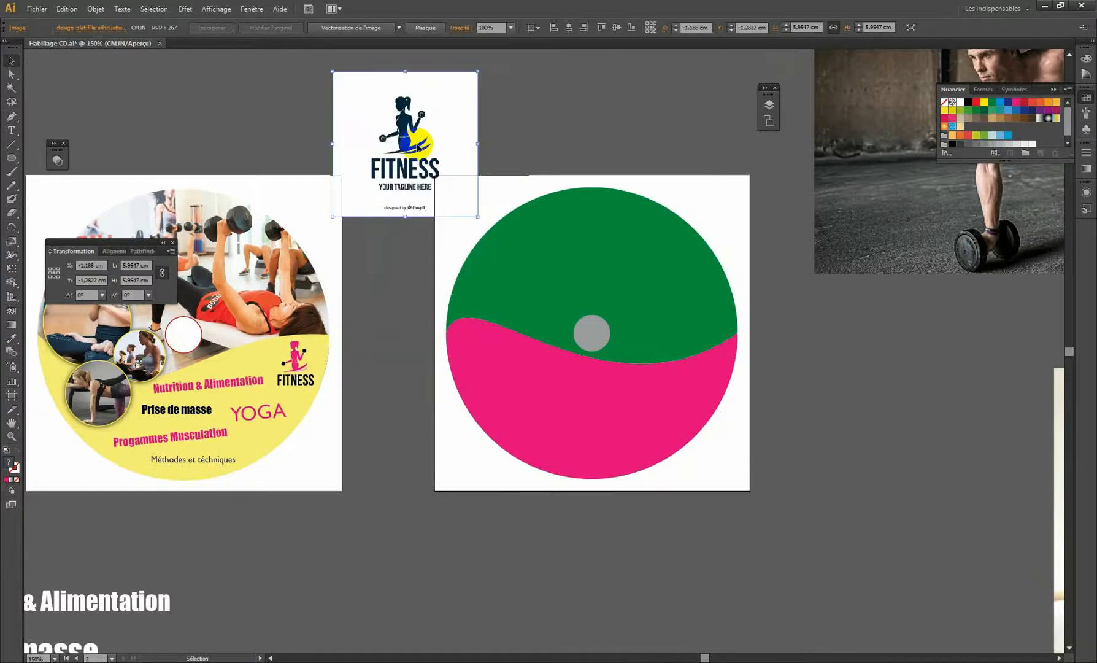
pyautogui.hotkey('ctrl', '-')
pyautogui.moveTo(469, 215); pyautogui.dragTo(371, 297)
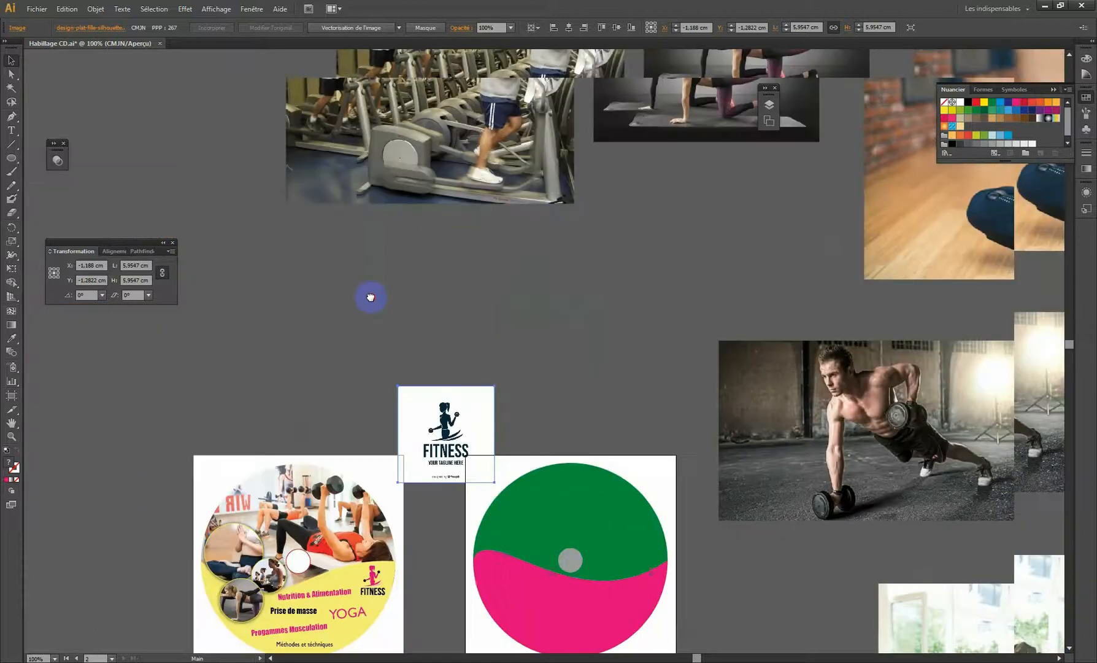
pyautogui.moveTo(401, 403); pyautogui.dragTo(229, 270)
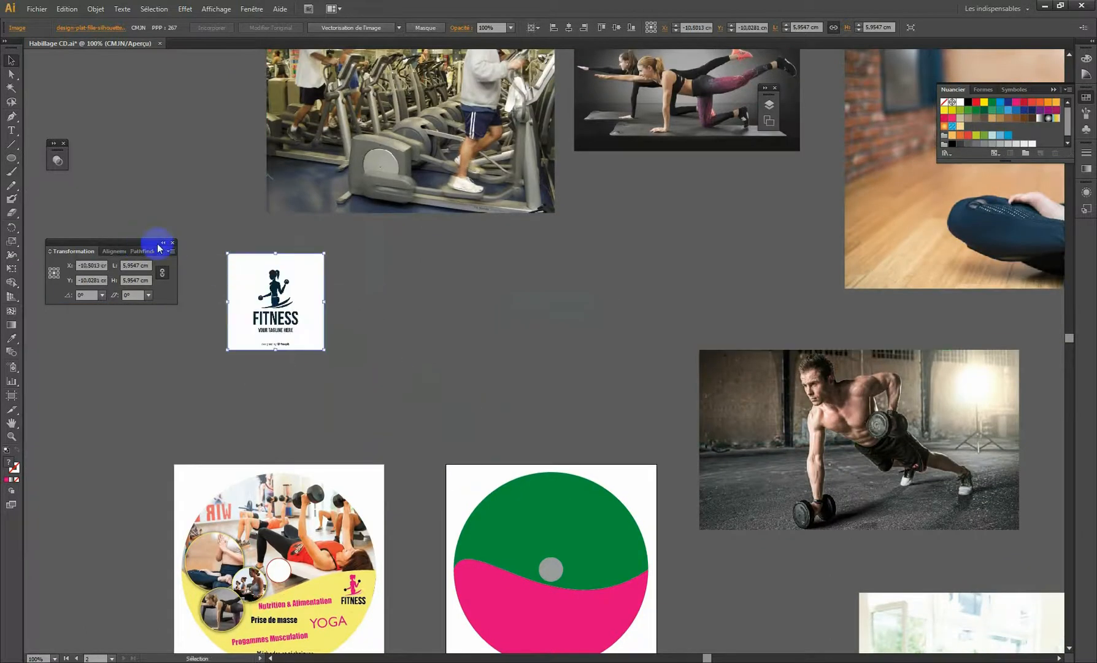
pyautogui.moveTo(138, 246); pyautogui.dragTo(139, 76)
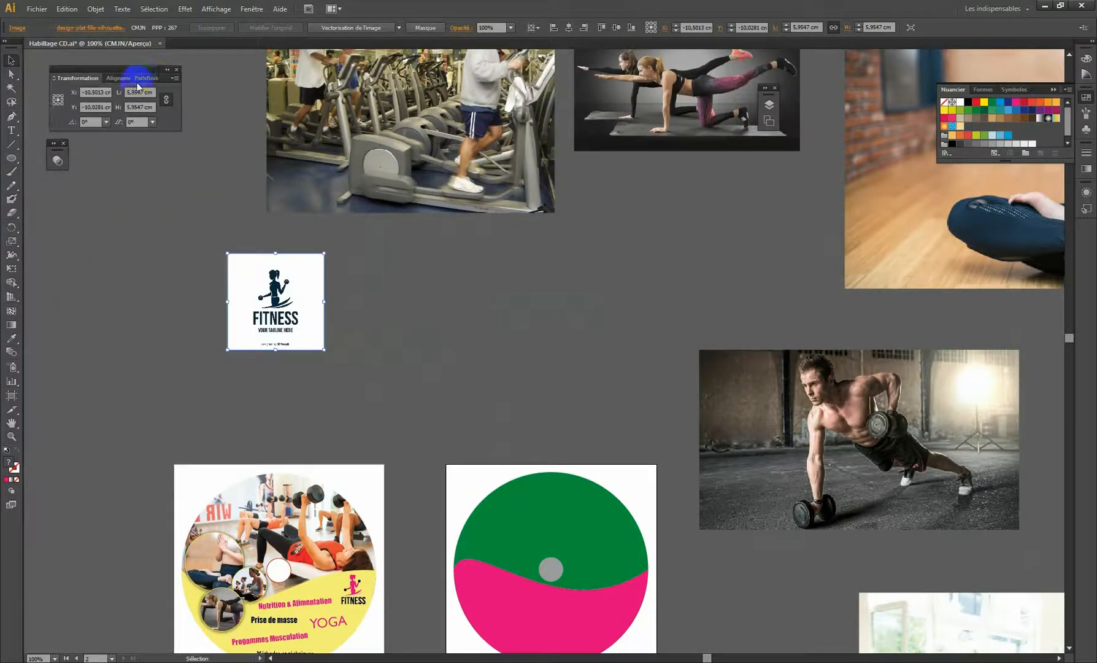
pyautogui.moveTo(264, 336); pyautogui.dragTo(214, 336)
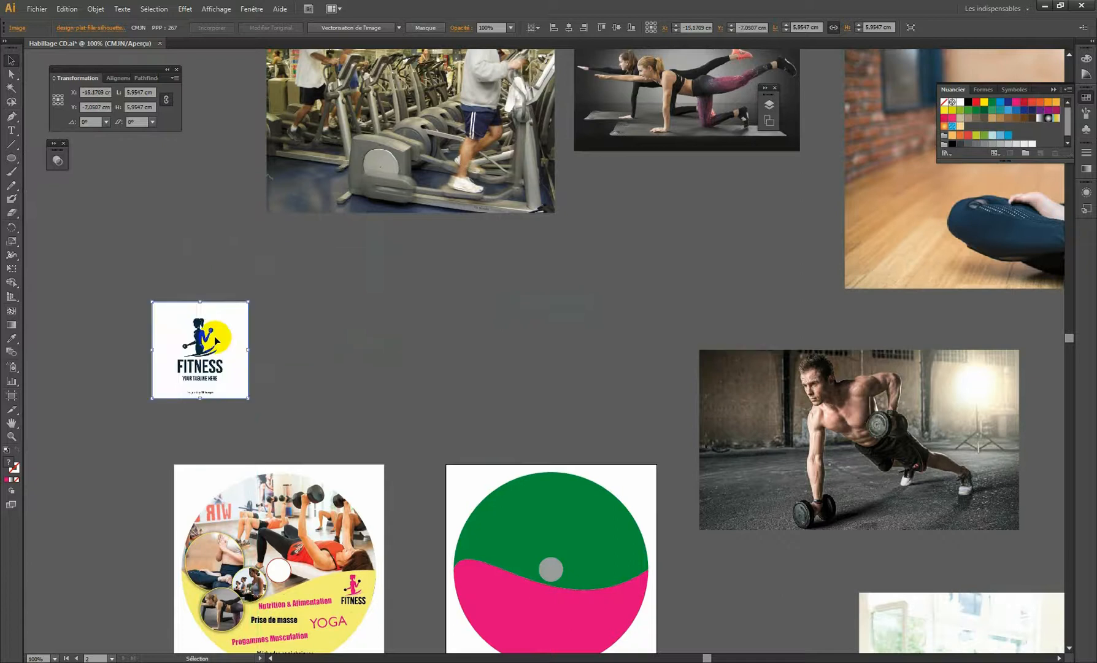
# Compare the finished CD design with the two-colour disc and the embedded photos around it
pyautogui.moveTo(434, 440); pyautogui.dragTo(391, 313)
pyautogui.moveTo(464, 342); pyautogui.dragTo(398, 355)
pyautogui.press('z')
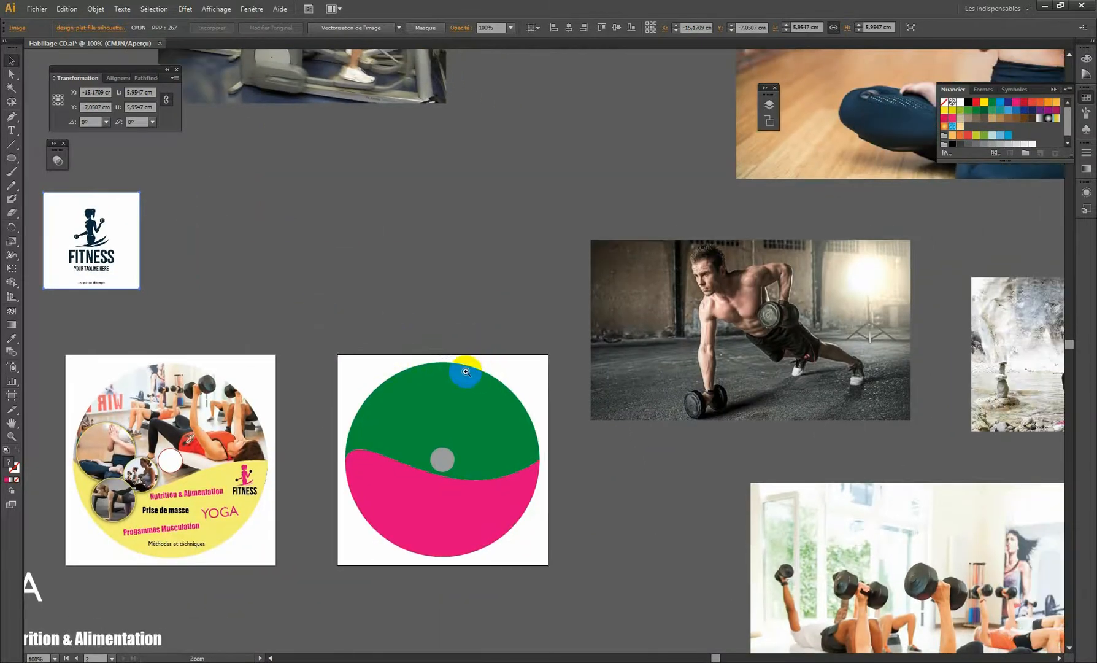
pyautogui.keyDown('alt'); pyautogui.click(481, 336); pyautogui.keyUp('alt')
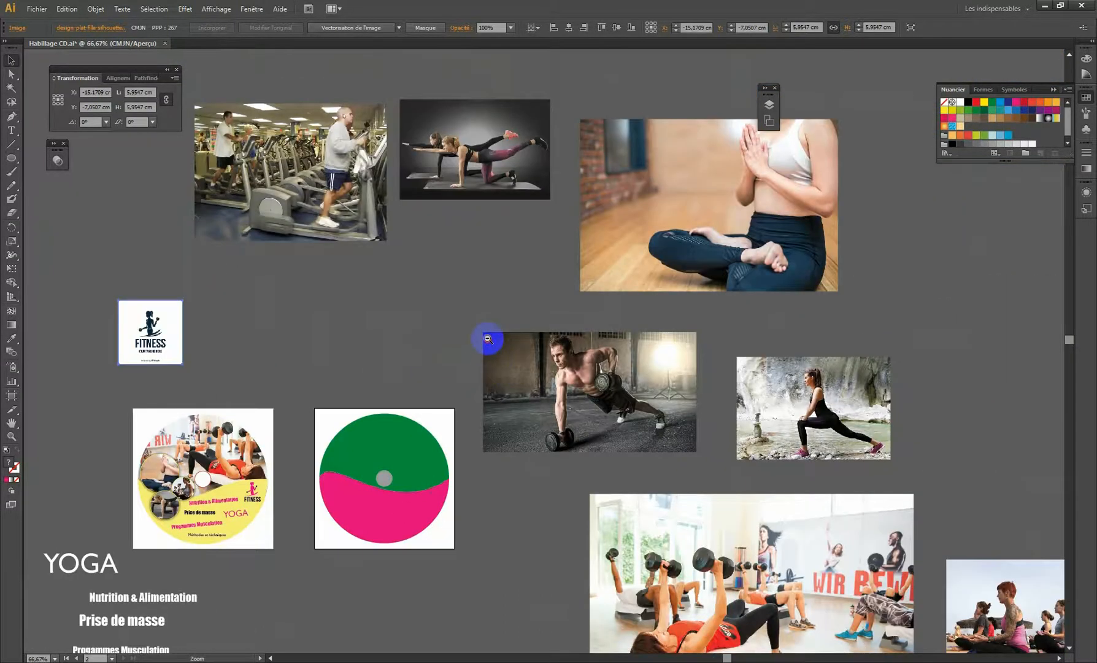
pyautogui.keyDown('alt'); pyautogui.click(488, 338); pyautogui.keyUp('alt')
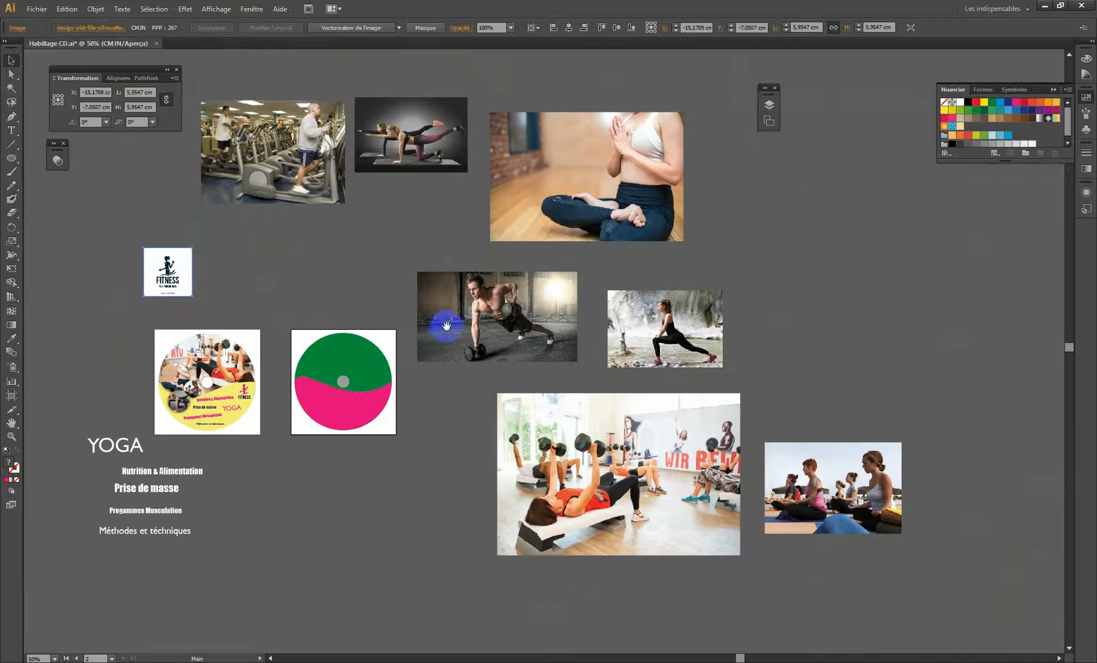
pyautogui.click(407, 362)
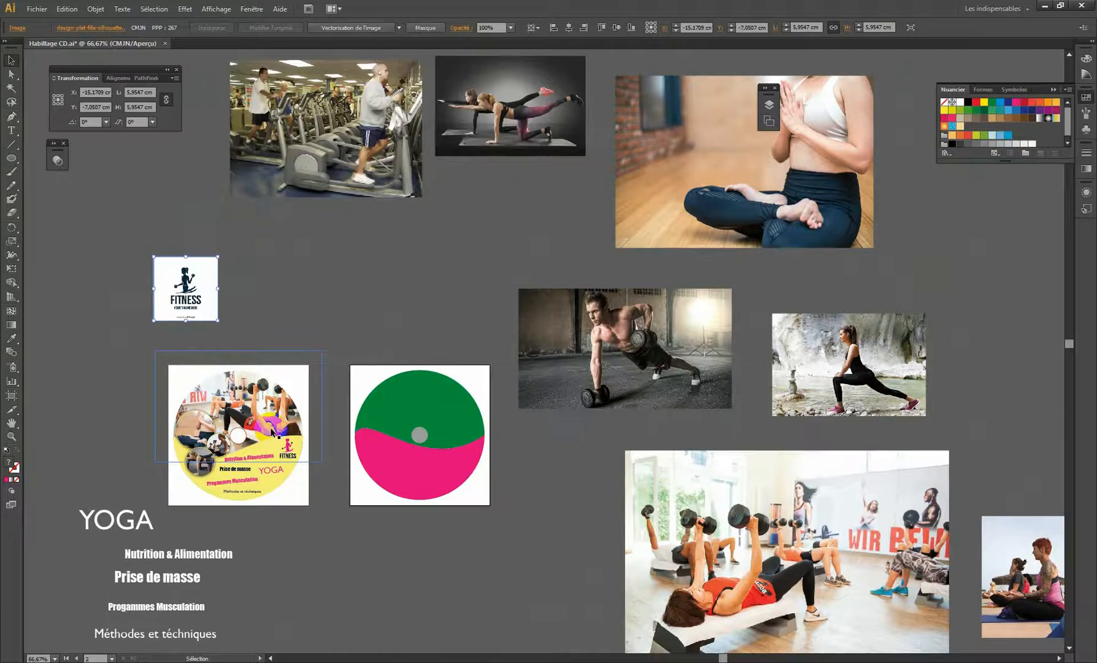
pyautogui.click(387, 423)
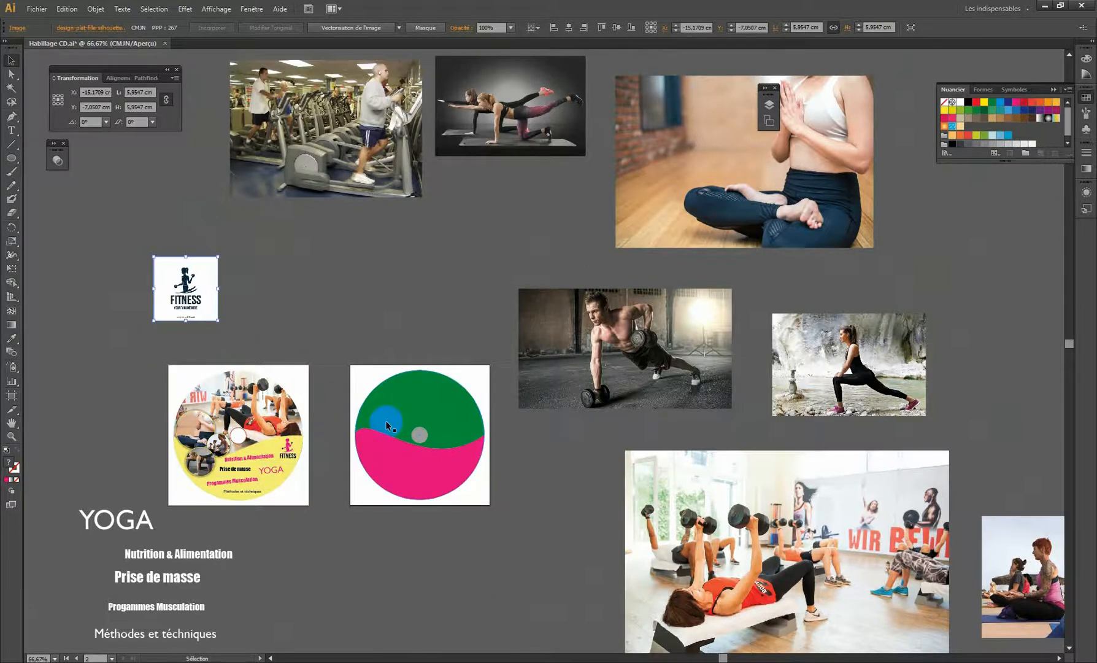
pyautogui.moveTo(588, 264); pyautogui.dragTo(486, 312)
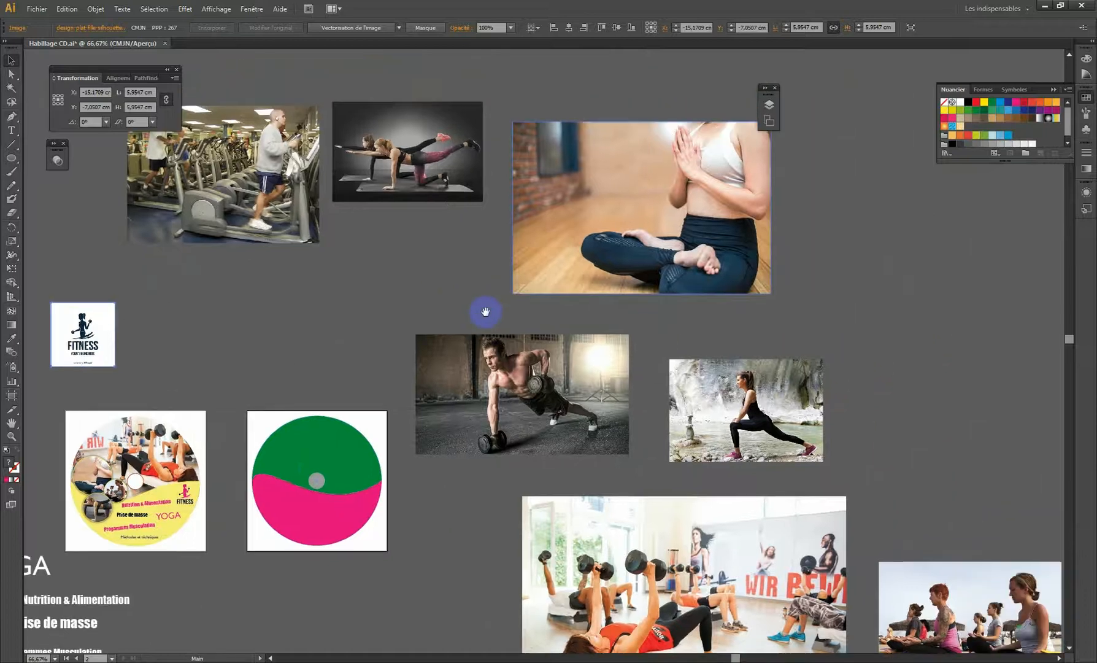
# Delete the gym-room treadmill photo and the photo of the man with dumbbells from the canvas
pyautogui.moveTo(248, 195); pyautogui.dragTo(293, 251)
pyautogui.click(313, 180)
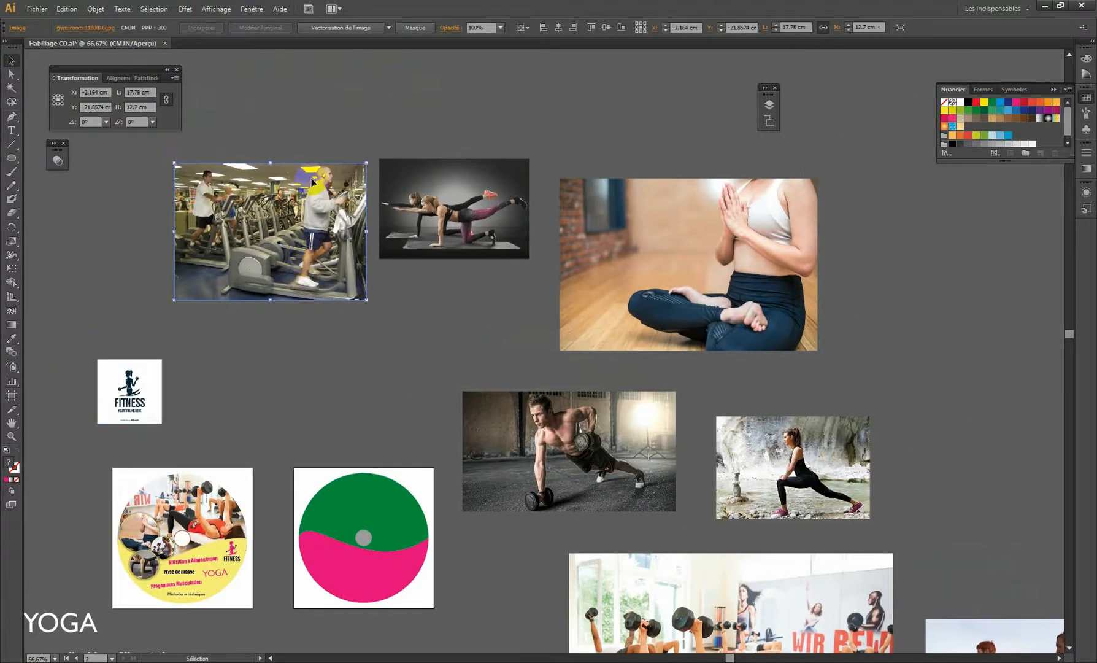
pyautogui.press('Delete')
pyautogui.click(563, 451)
pyautogui.press('Delete')
# Move the seated women's yoga photo above the second artboard and bring the dumbbell class photo nearer to the artboards
pyautogui.moveTo(579, 436); pyautogui.dragTo(563, 373)
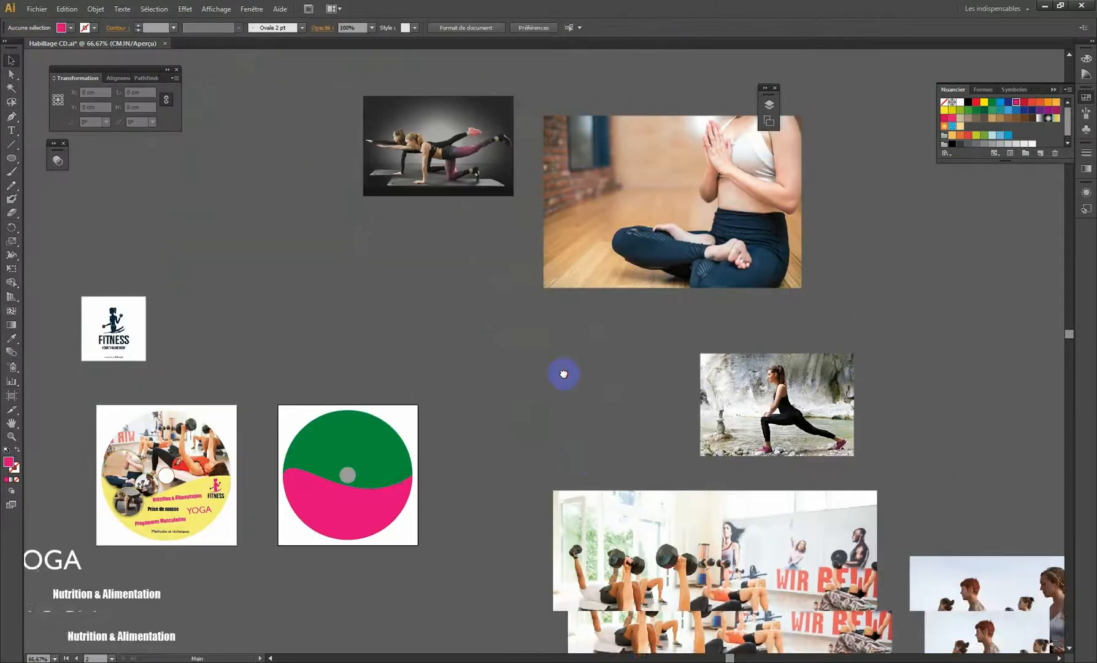
pyautogui.moveTo(961, 532); pyautogui.dragTo(273, 190)
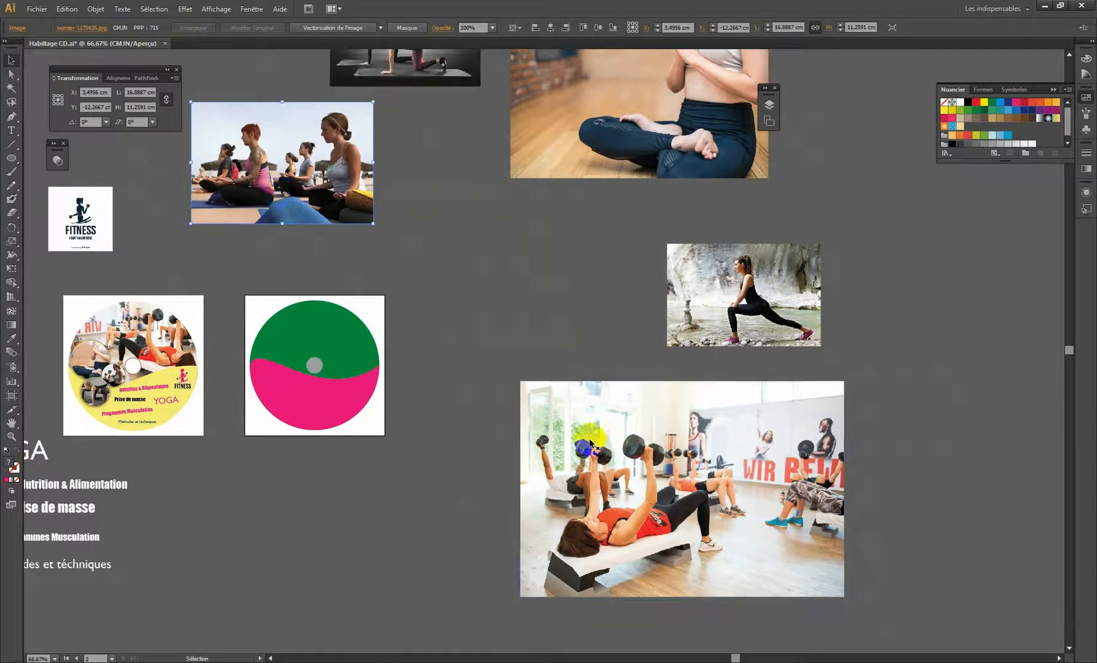
pyautogui.moveTo(625, 504); pyautogui.dragTo(571, 450)
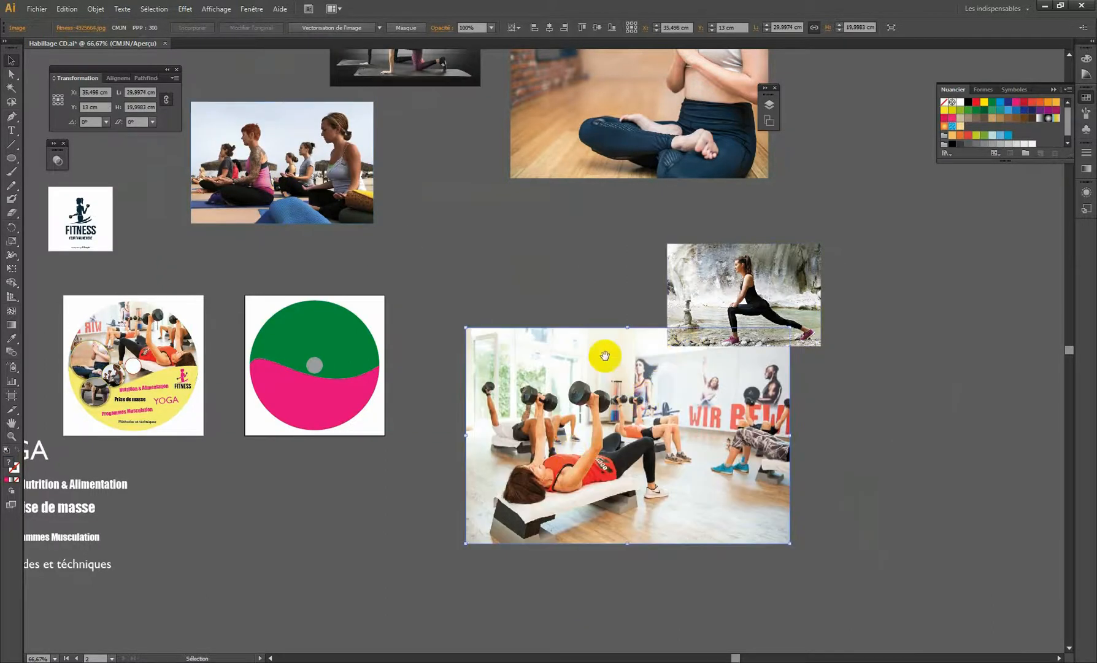
# Move the riverside lunge photo beside the dark plank photo and bring the dumbbell class photo right next to the second artboard
pyautogui.moveTo(578, 292); pyautogui.dragTo(608, 354)
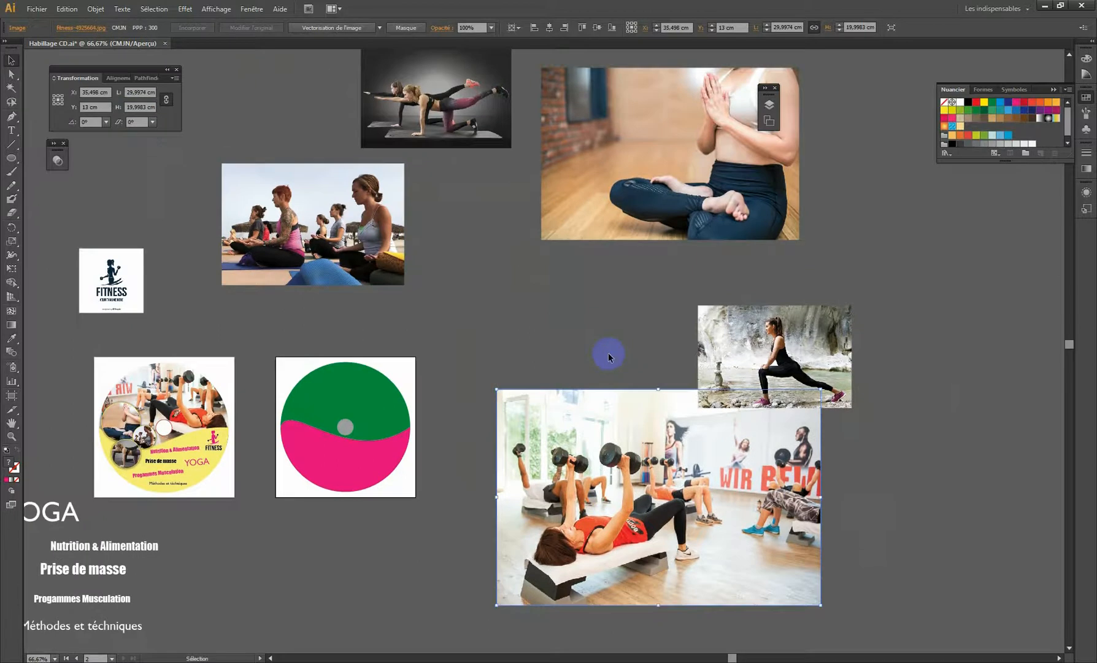
pyautogui.moveTo(713, 347); pyautogui.dragTo(226, 90)
pyautogui.moveTo(554, 410); pyautogui.dragTo(559, 348)
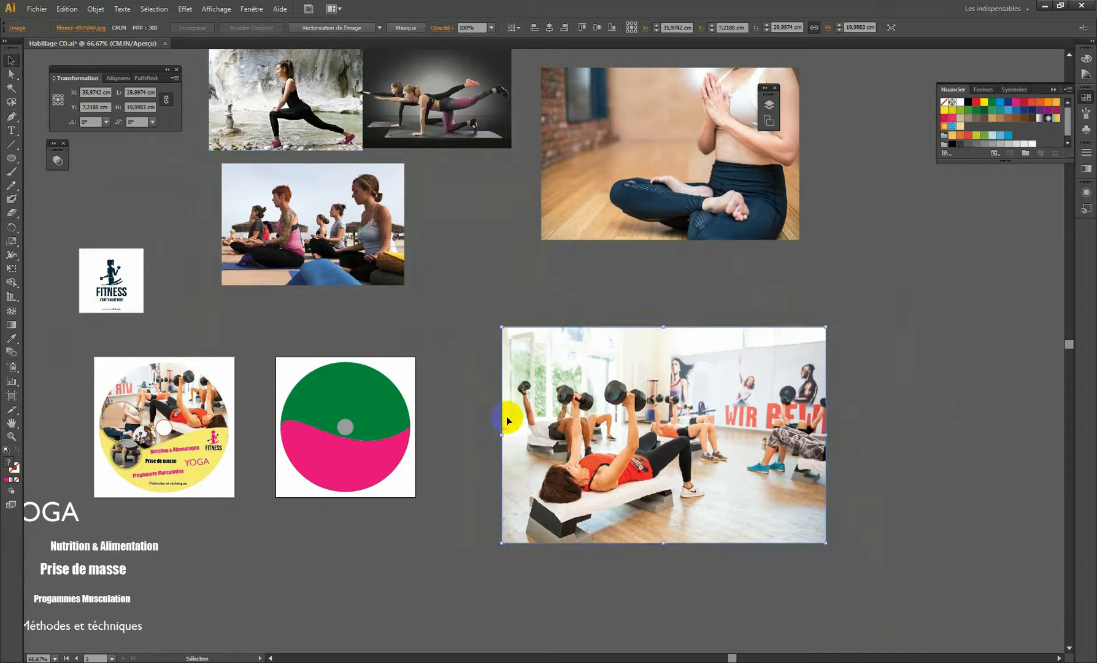
pyautogui.moveTo(642, 452); pyautogui.dragTo(569, 422)
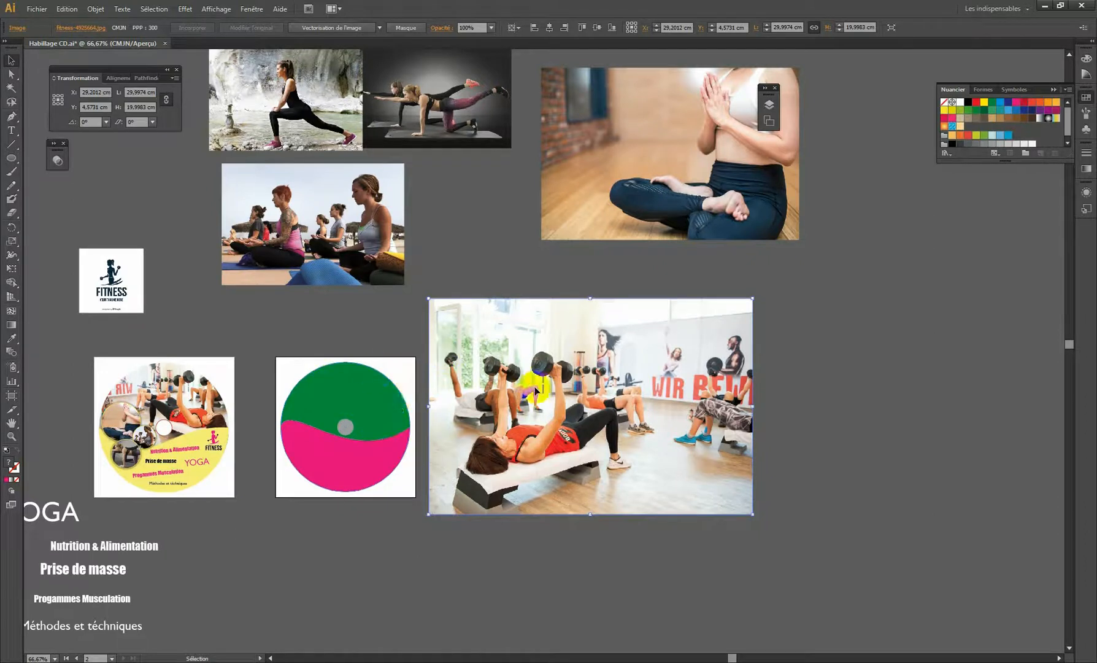
# Place the dumbbell class photo over the second artboard's disc and send it to the back
pyautogui.press('z')
pyautogui.click(524, 407)
pyautogui.moveTo(534, 393); pyautogui.dragTo(616, 419)
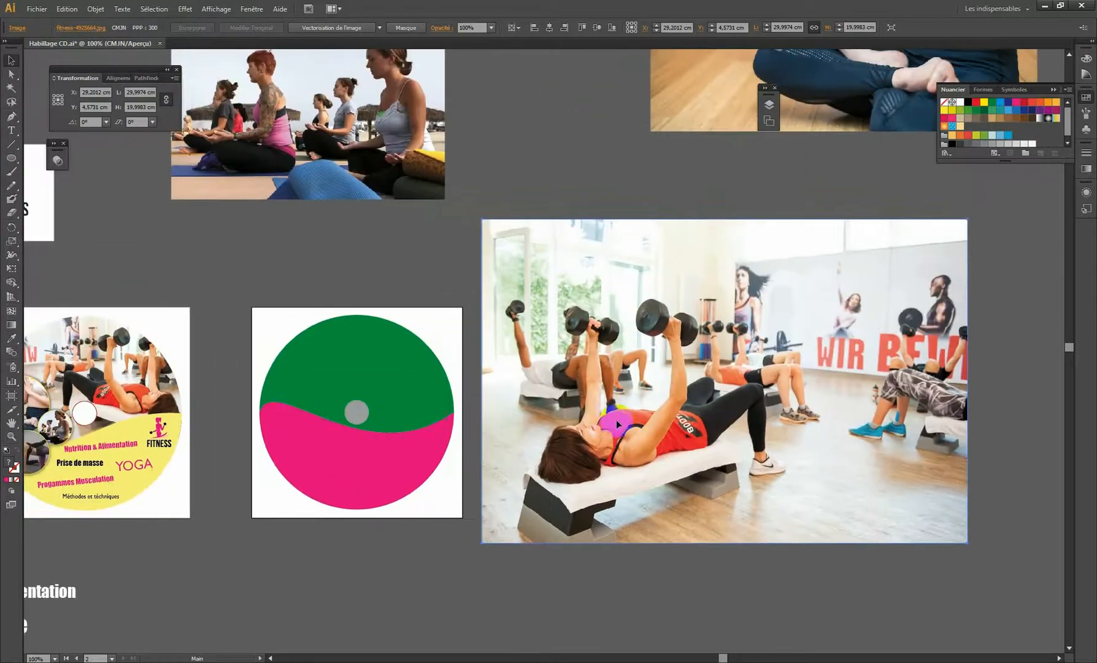
pyautogui.moveTo(736, 407); pyautogui.dragTo(382, 404)
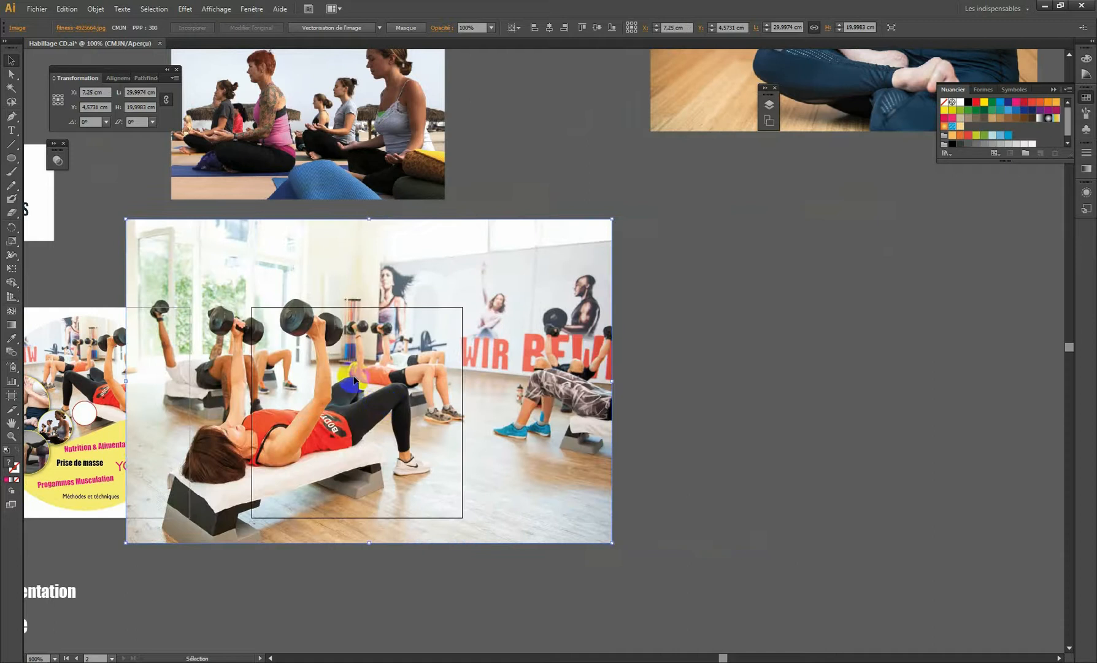
pyautogui.rightClick(352, 388)
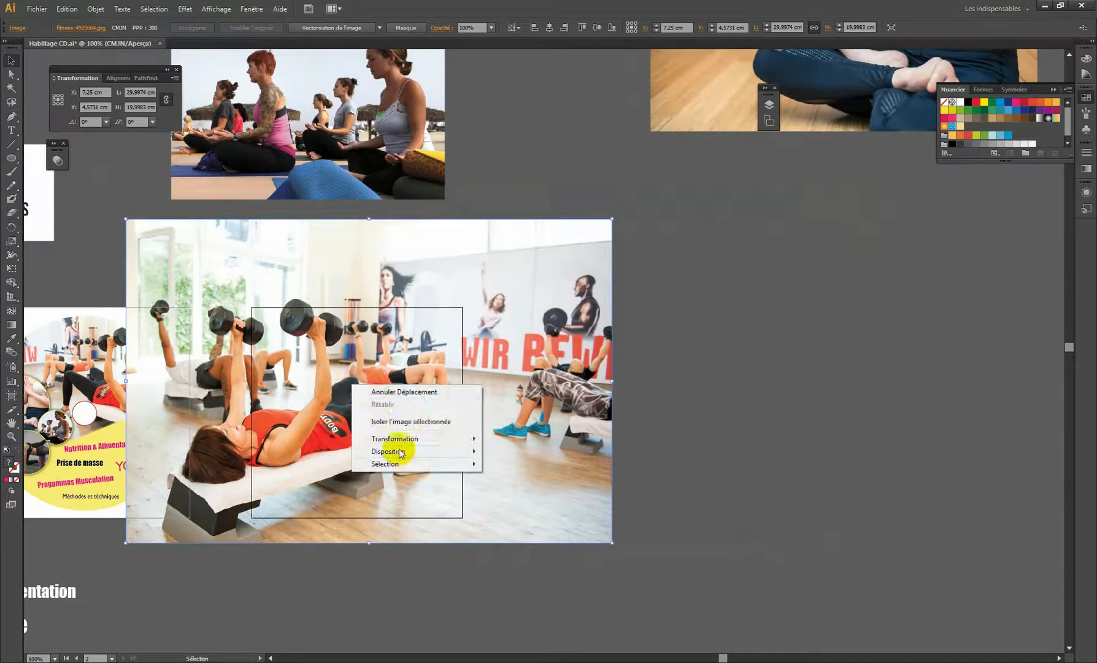
pyautogui.moveTo(400, 453)
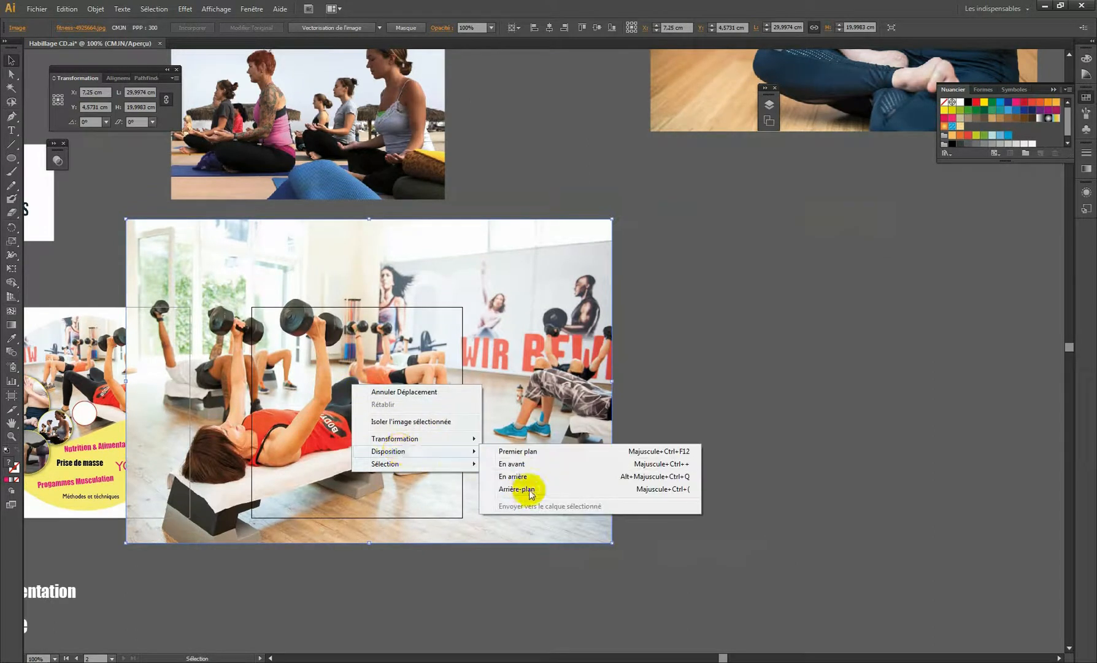
pyautogui.click(390, 286)
pyautogui.rightClick(387, 269)
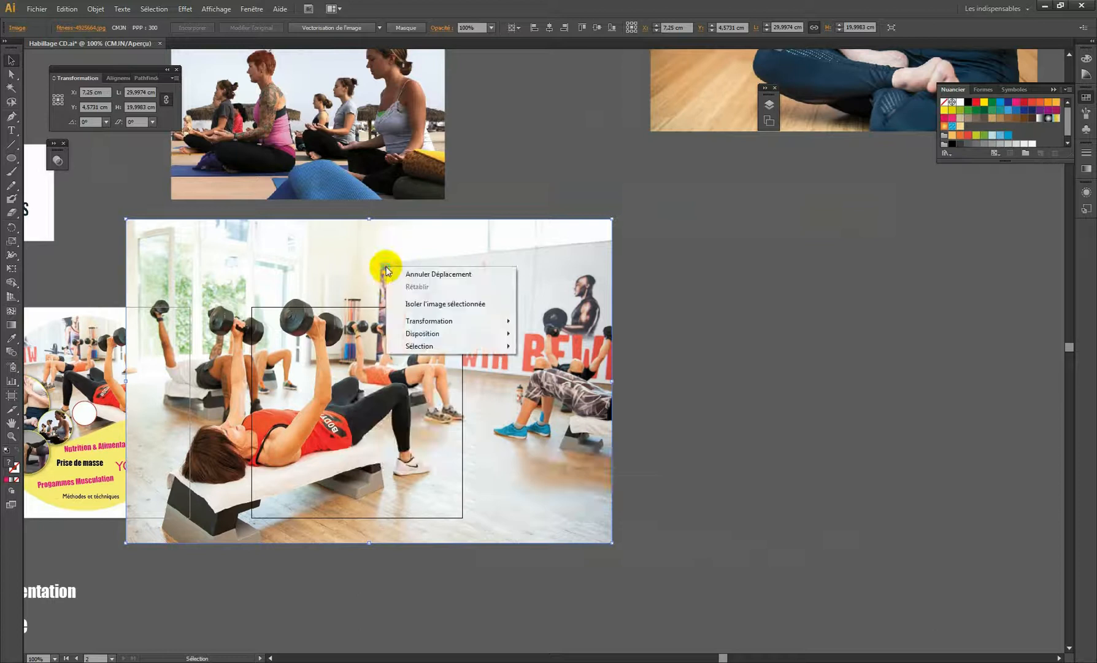
pyautogui.moveTo(503, 334)
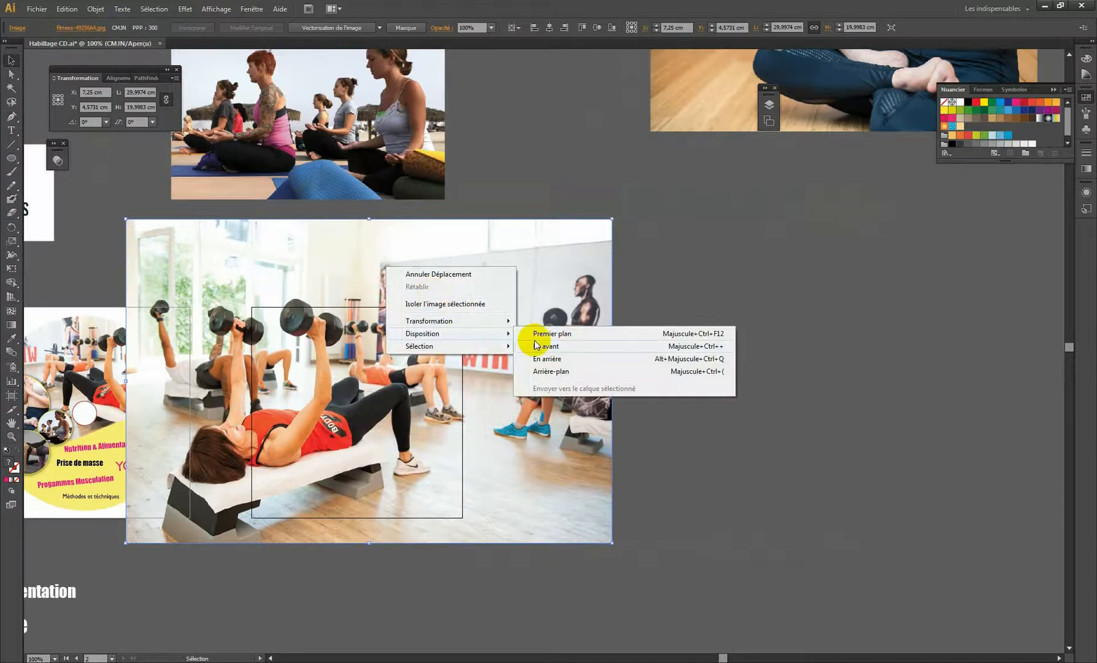
pyautogui.click(570, 371)
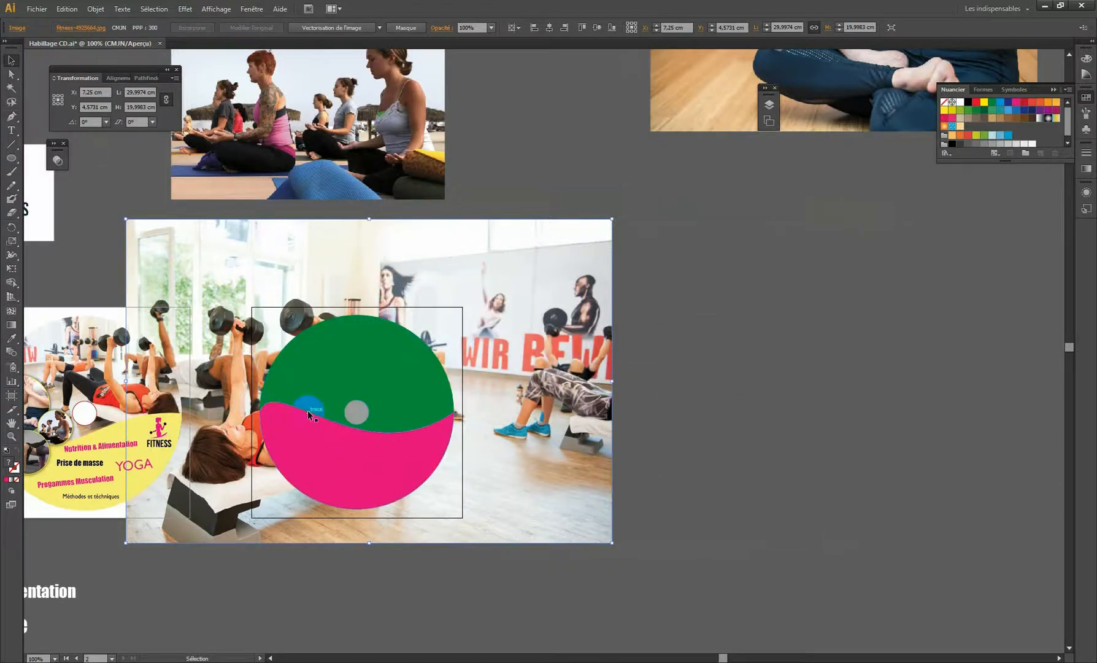
# Create a clipping mask from the green disc and the dumbbell class photo behind it
pyautogui.click(675, 357)
pyautogui.click(354, 359)
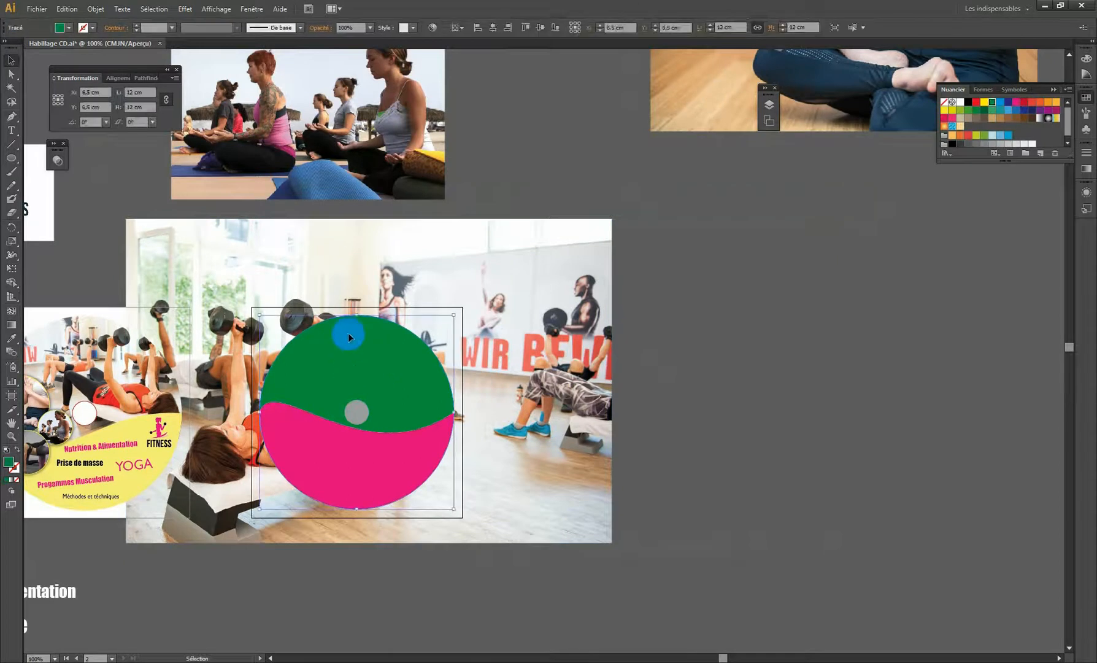
pyautogui.keyDown('shift'); pyautogui.click(419, 243); pyautogui.keyUp('shift')
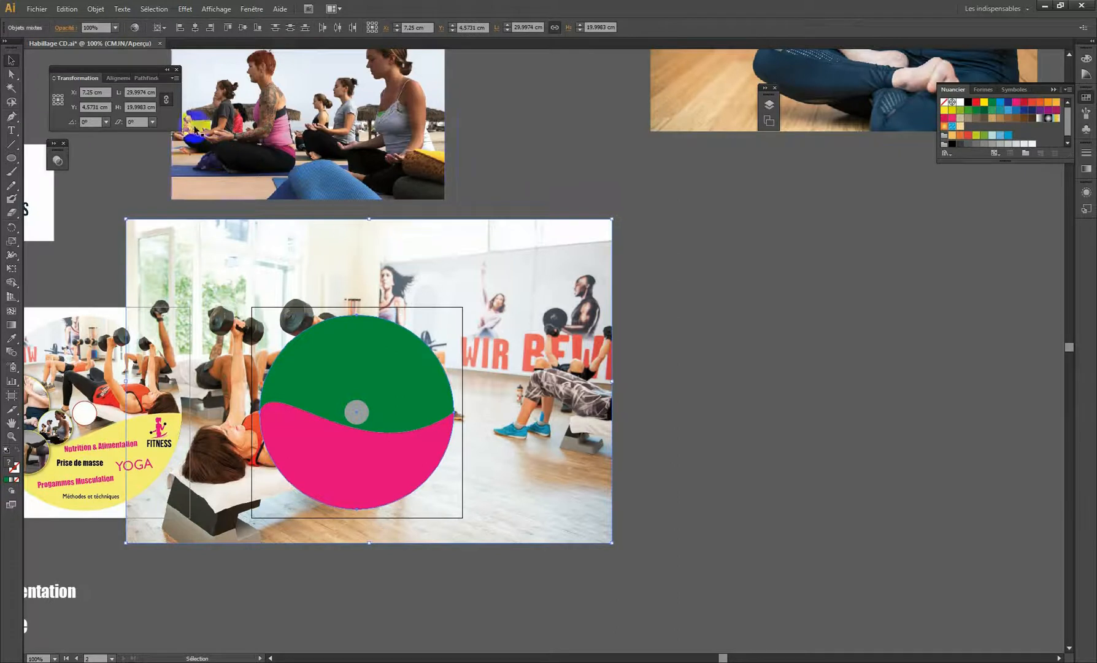
pyautogui.click(96, 9)
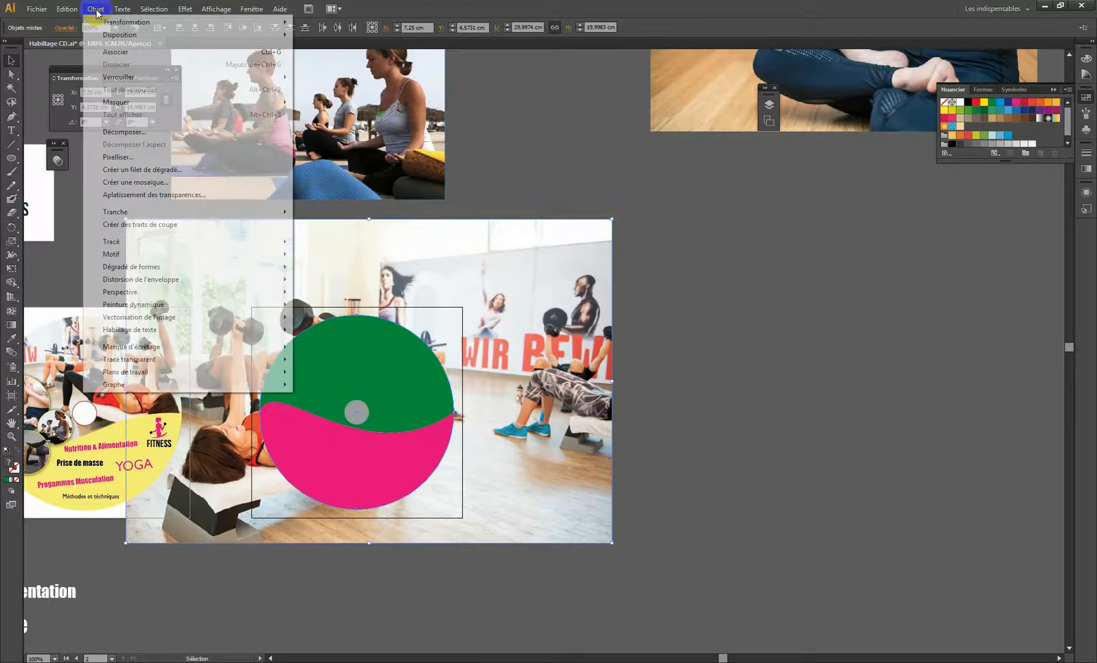
pyautogui.moveTo(270, 347)
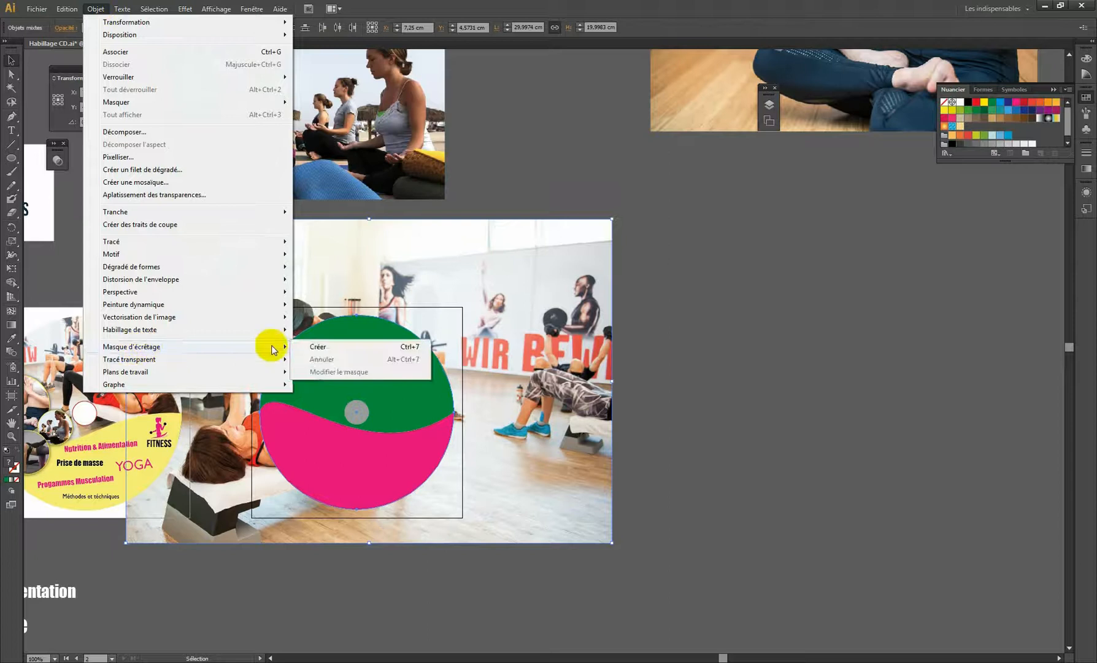
pyautogui.click(314, 347)
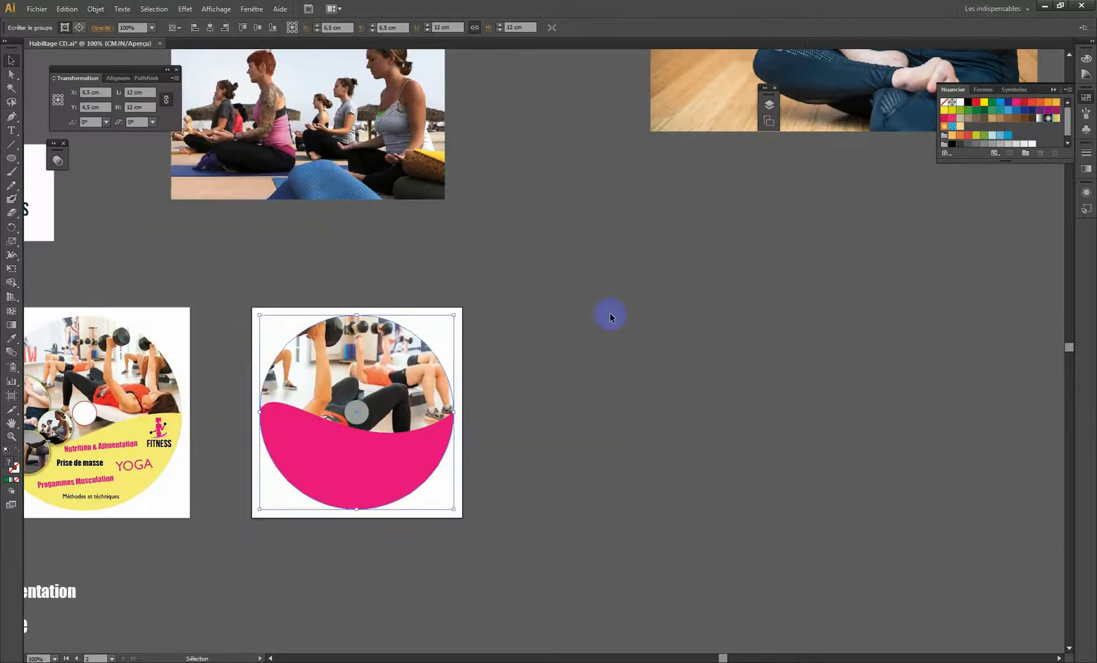
# Directly select the dumbbell photo inside its clipping mask and shrink it to about 21.2 × 14.1 cm
pyautogui.press('a')
pyautogui.click(675, 317)
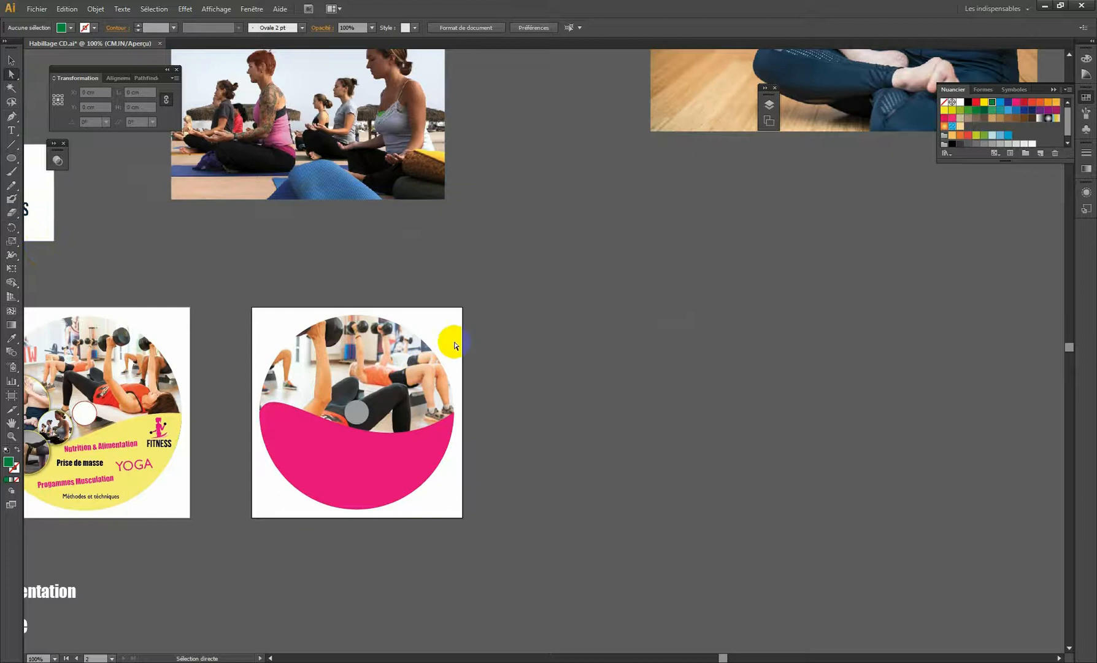
pyautogui.click(389, 386)
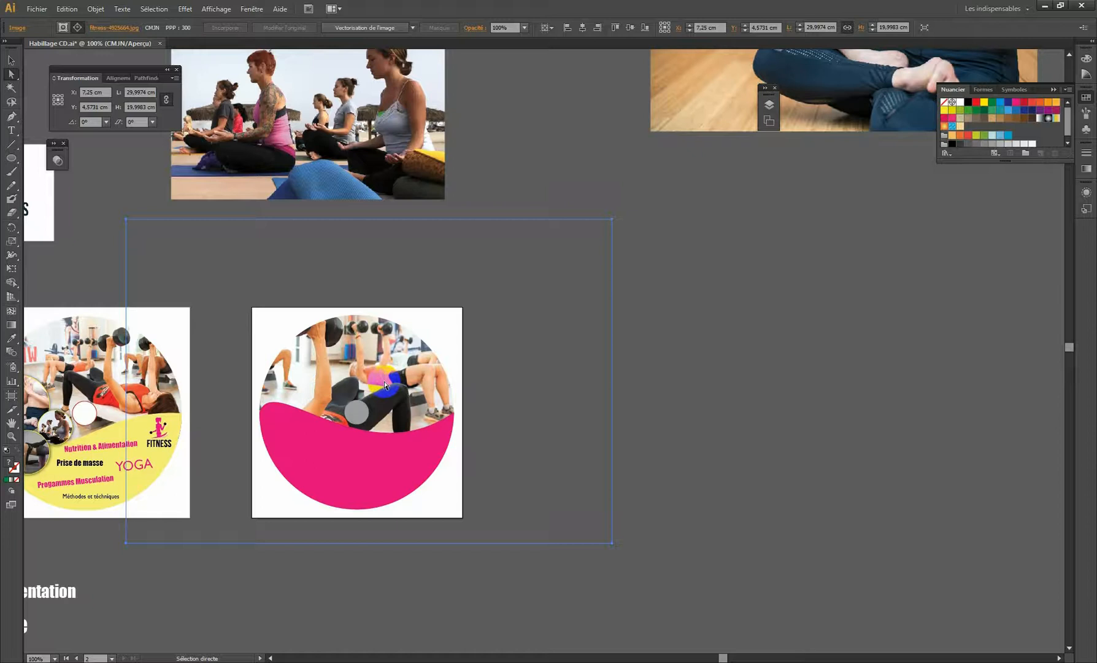
pyautogui.click(806, 381)
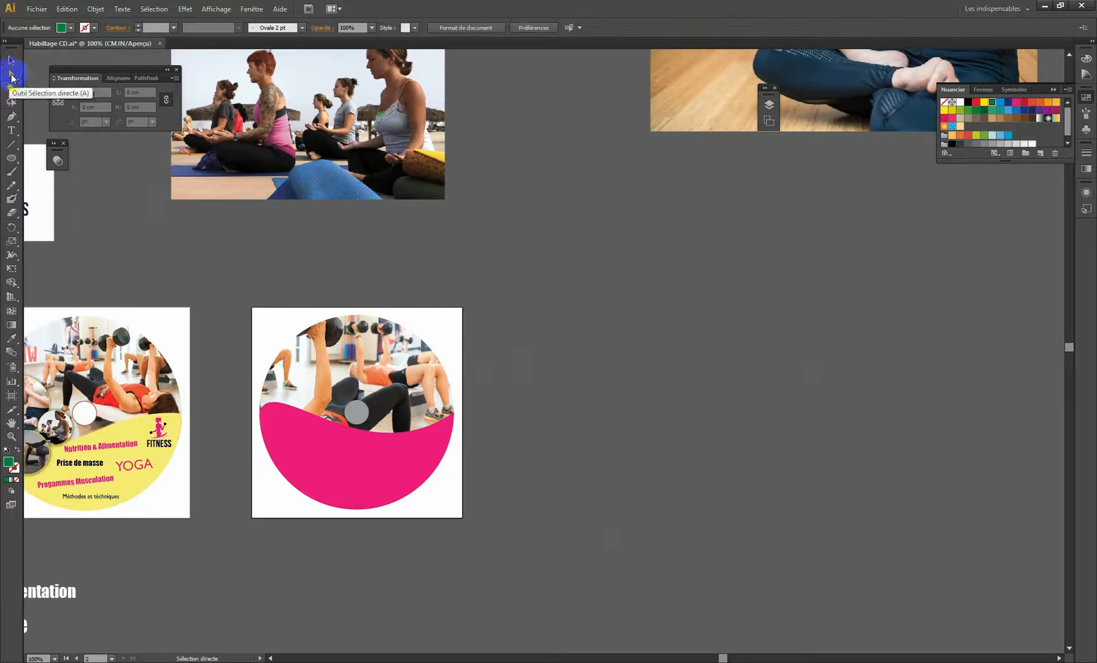
pyautogui.click(361, 365)
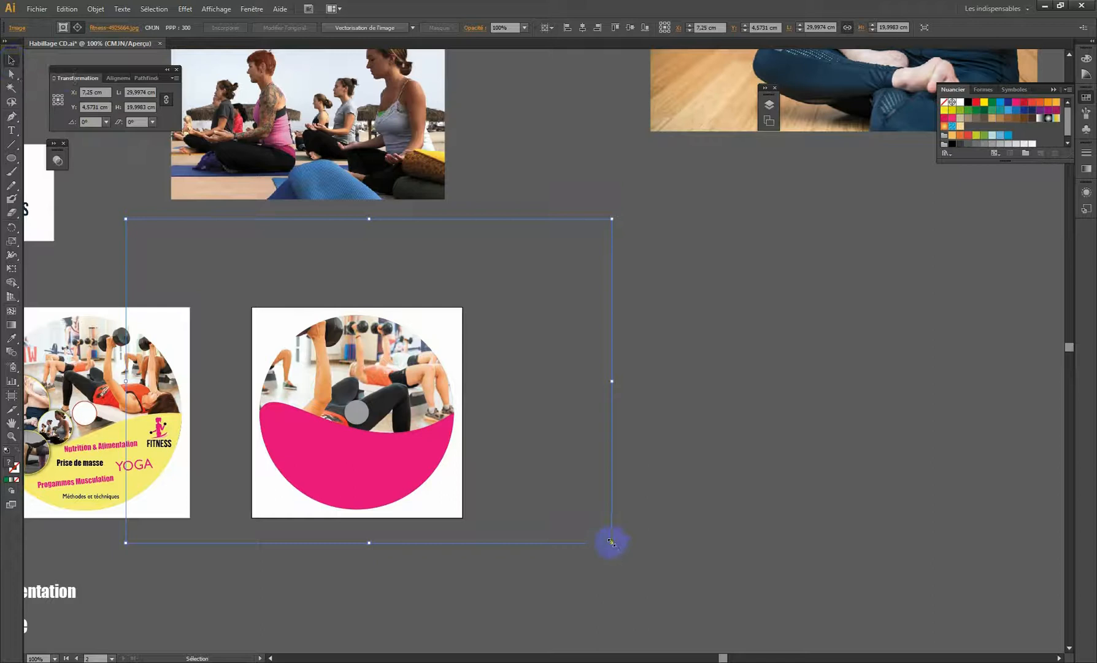
pyautogui.moveTo(612, 543); pyautogui.dragTo(510, 452)
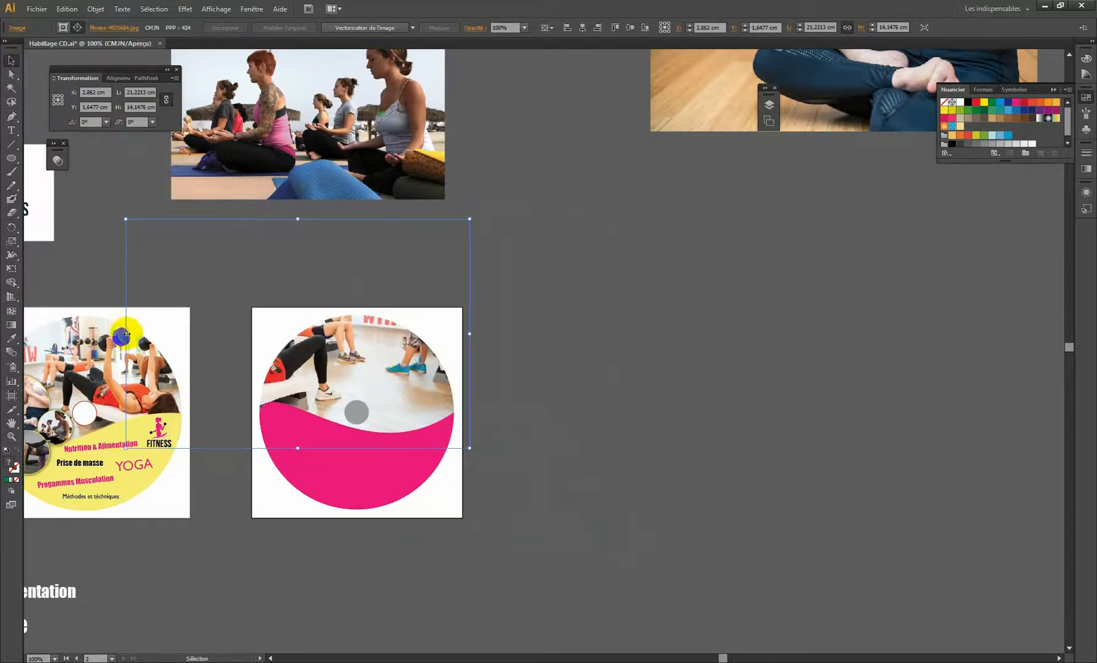
pyautogui.moveTo(126, 334); pyautogui.dragTo(314, 333)
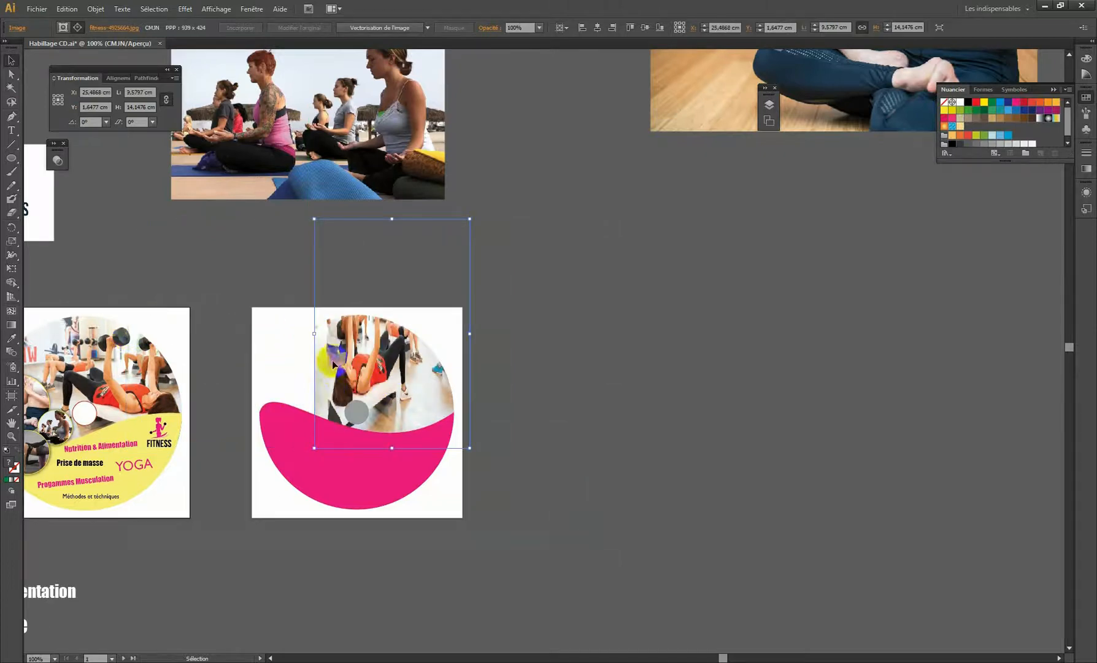
pyautogui.hotkey('ctrl', 'z')
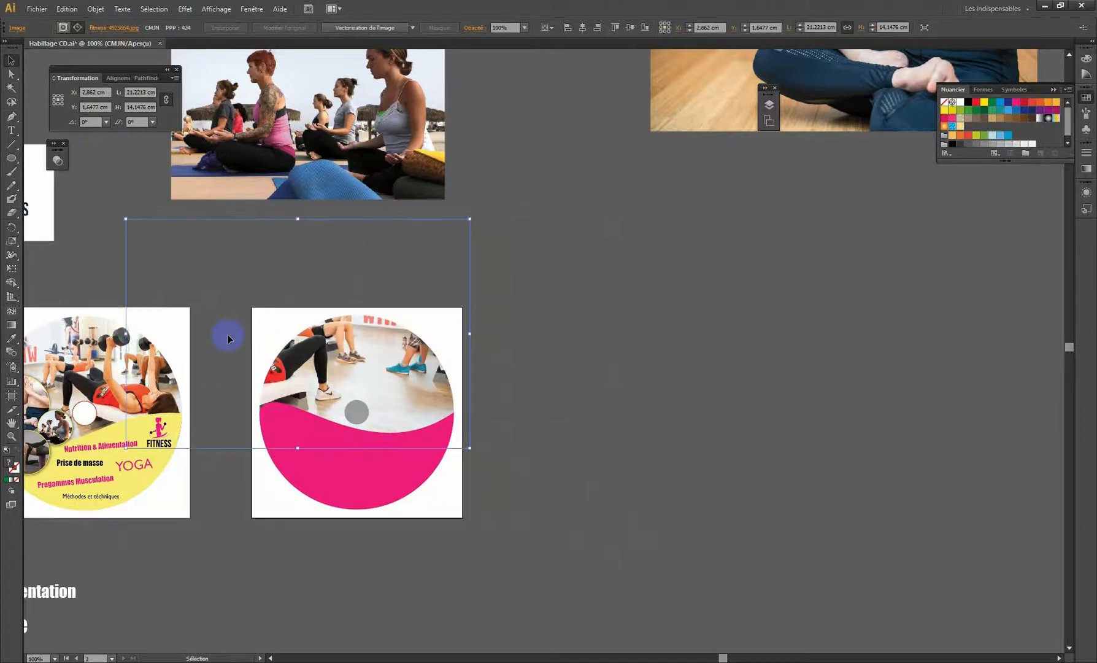
# Scale the clipped dumbbell photo to about 15.9 × 10.6 cm and position it so the exercising woman fits above the pink wave
pyautogui.moveTo(125, 334); pyautogui.dragTo(163, 334)
pyautogui.moveTo(358, 376); pyautogui.dragTo(381, 356)
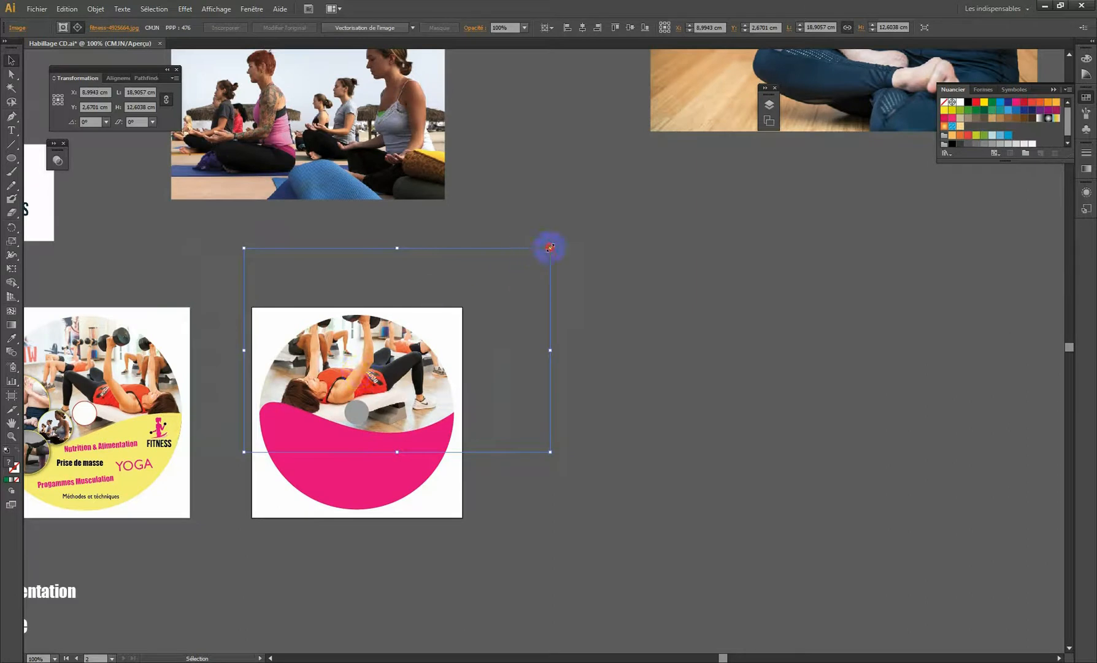
pyautogui.moveTo(550, 248); pyautogui.dragTo(501, 280)
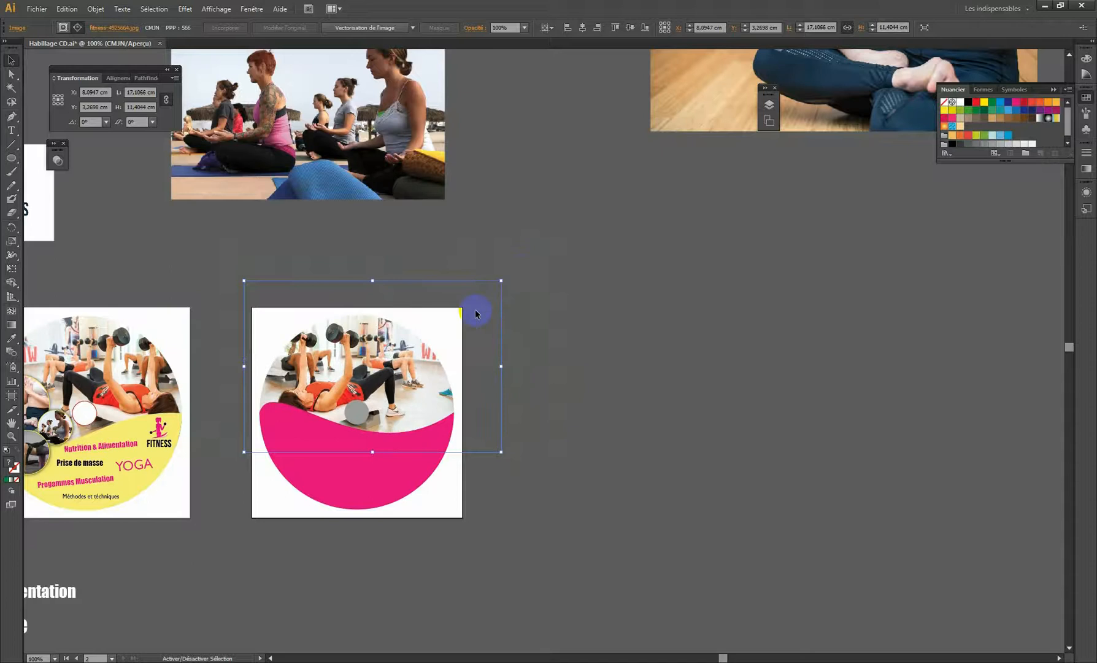
pyautogui.moveTo(357, 366)
pyautogui.mouseDown()
pyautogui.moveTo(368, 364)
pyautogui.moveTo(356, 361)
pyautogui.mouseUp()
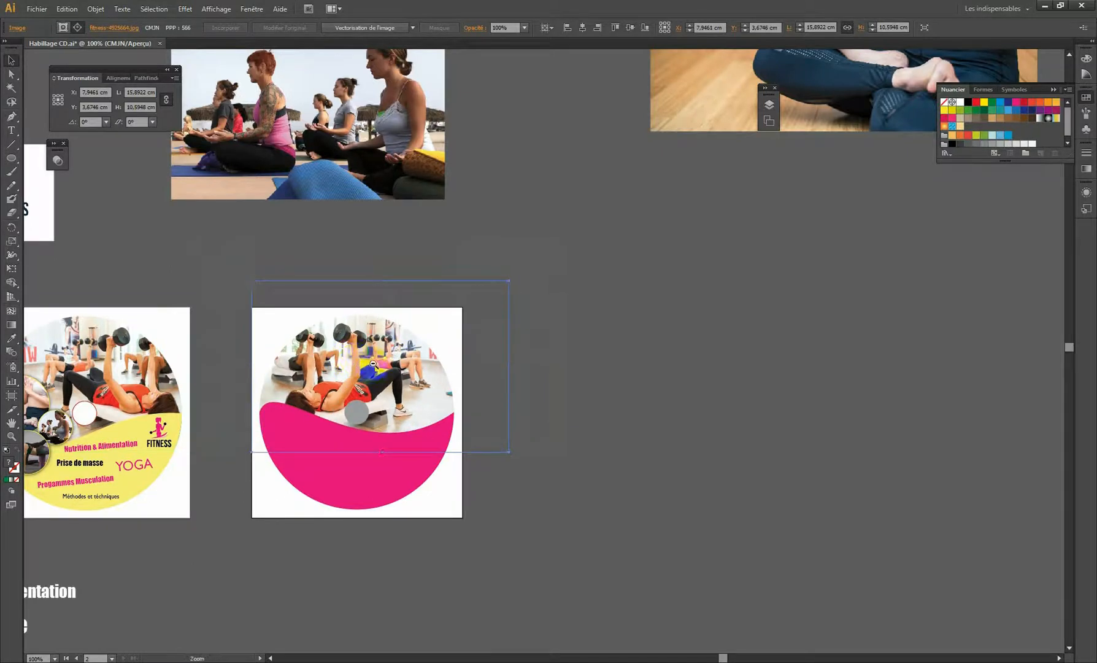
pyautogui.keyDown('ctrl'); pyautogui.keyDown('alt'); pyautogui.click(373, 364); pyautogui.keyUp('alt'); pyautogui.keyUp('ctrl')
pyautogui.moveTo(445, 387); pyautogui.dragTo(355, 385)
pyautogui.click(601, 371)
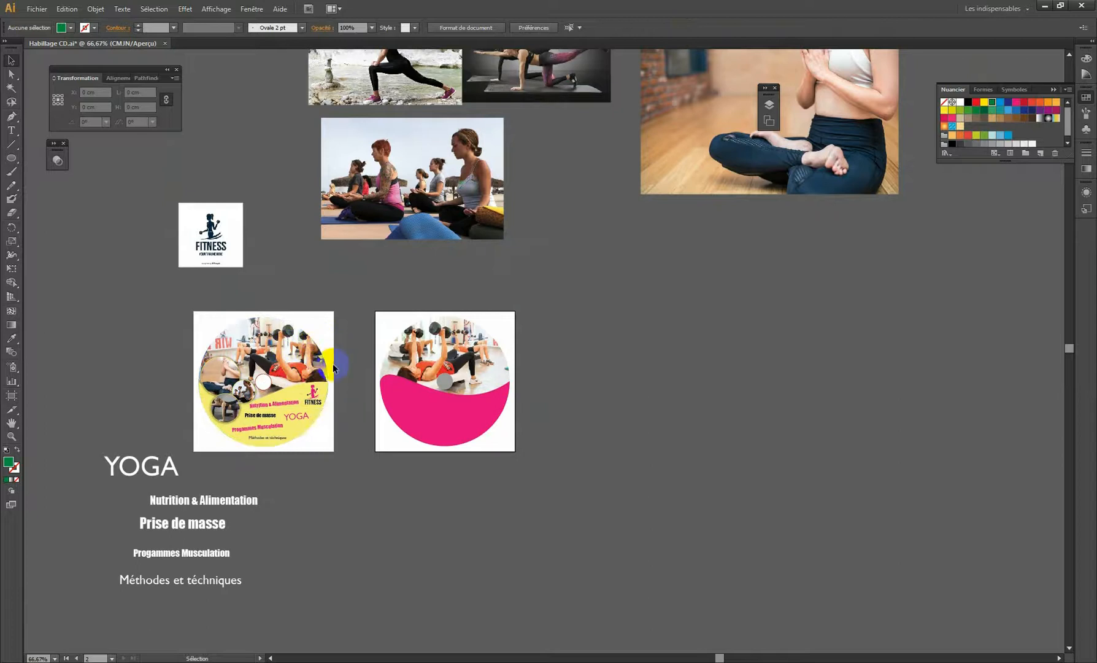
# Try the finished CD's round yoga photo in front of the second disc's workout photo, and undo the placement
pyautogui.press('z')
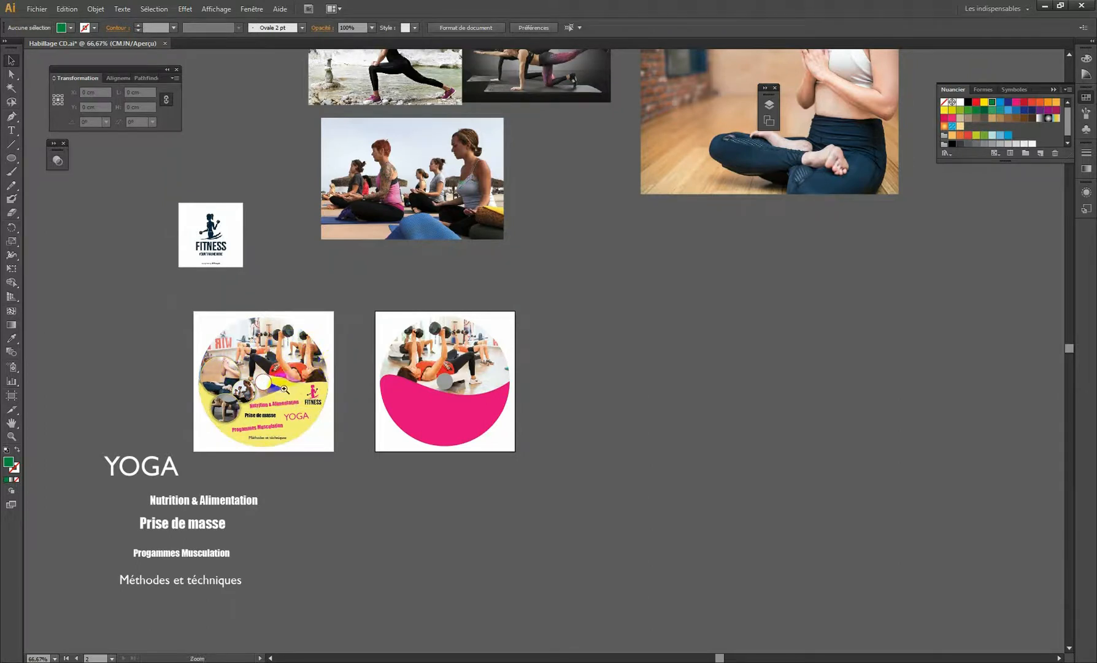
pyautogui.click(284, 388)
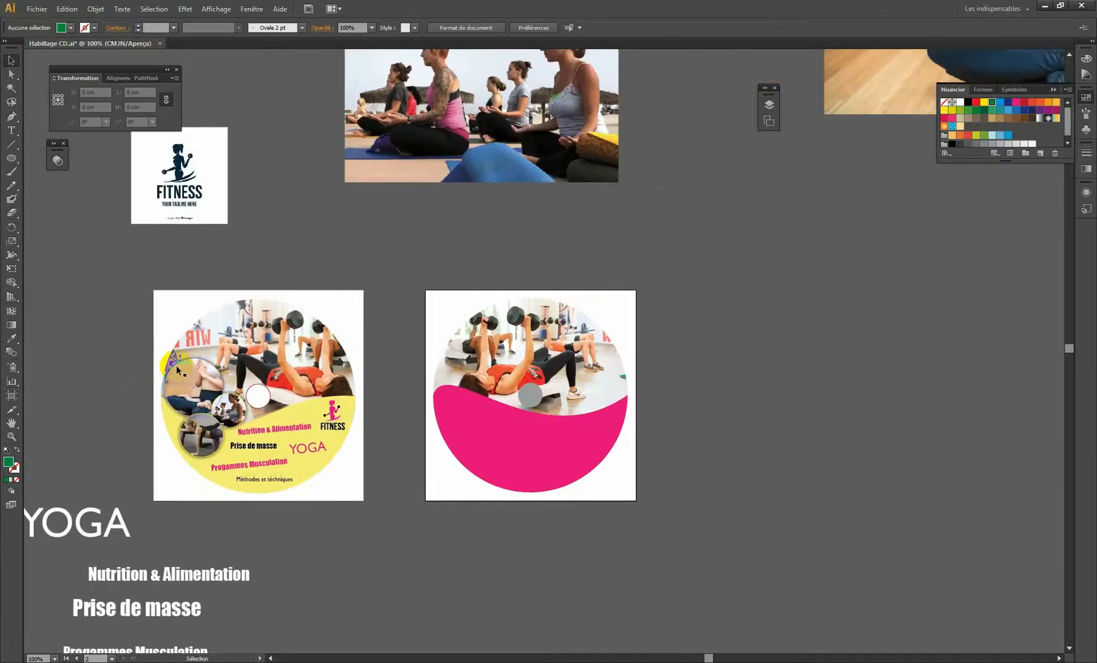
pyautogui.moveTo(176, 369); pyautogui.dragTo(473, 374)
pyautogui.click(184, 383)
pyautogui.rightClick(462, 368)
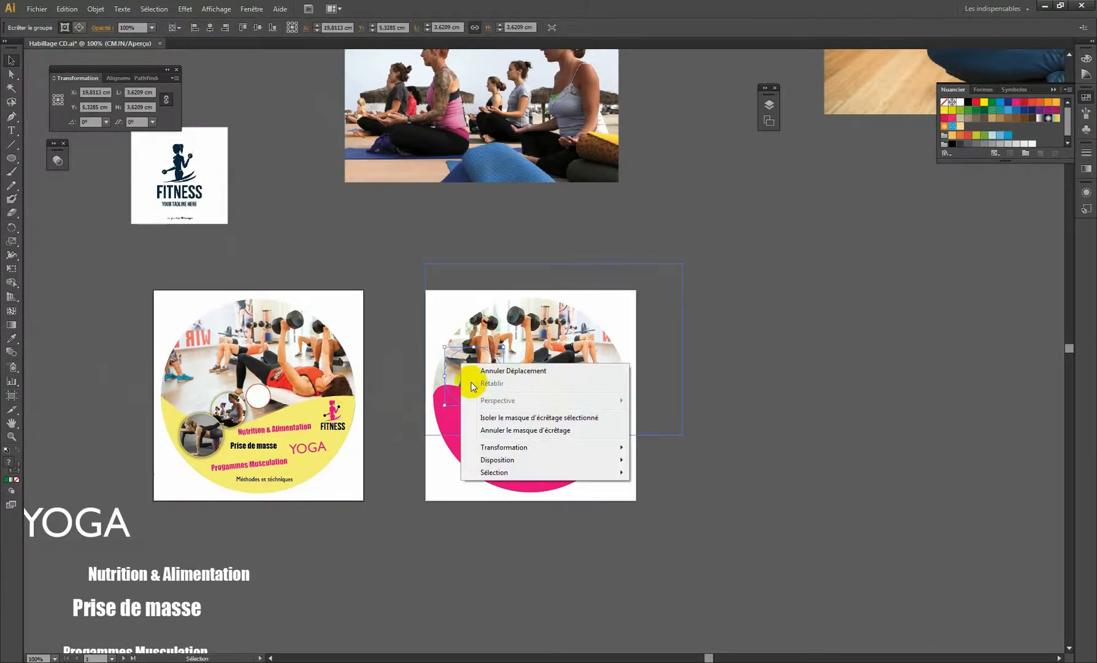
pyautogui.moveTo(605, 458)
pyautogui.click(646, 460)
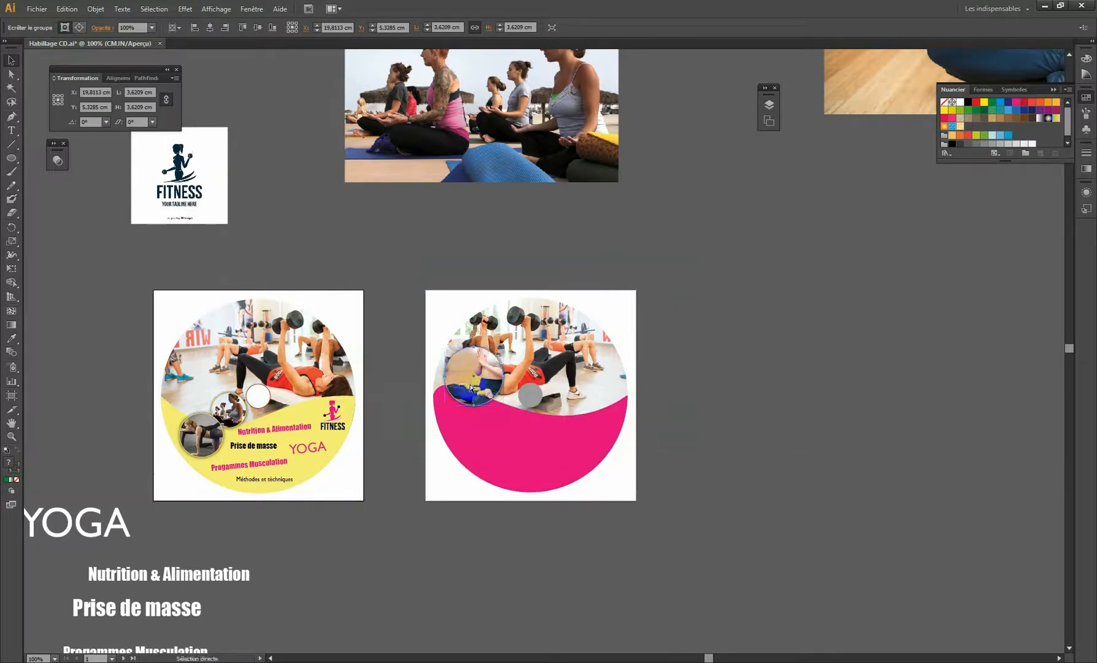
pyautogui.hotkey('ctrl', 'shift', '[')
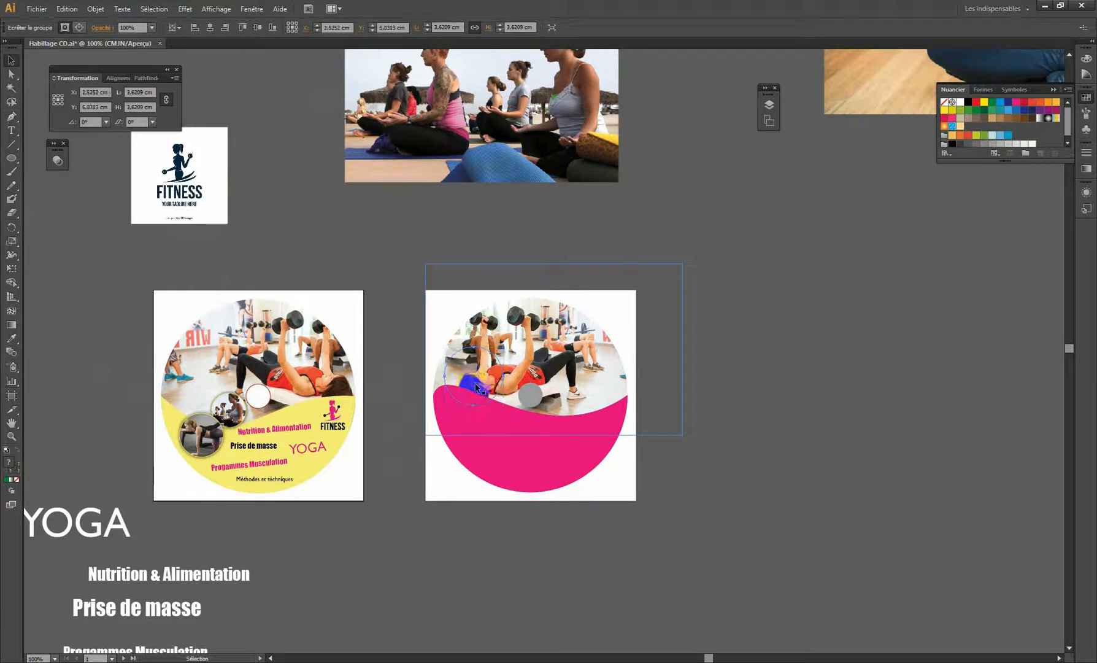
pyautogui.hotkey('ctrl', 'z')
# Shift the clipped dumbbell photo horizontally within the second disc to about X 7.73 cm and deselect it
pyautogui.click(476, 396)
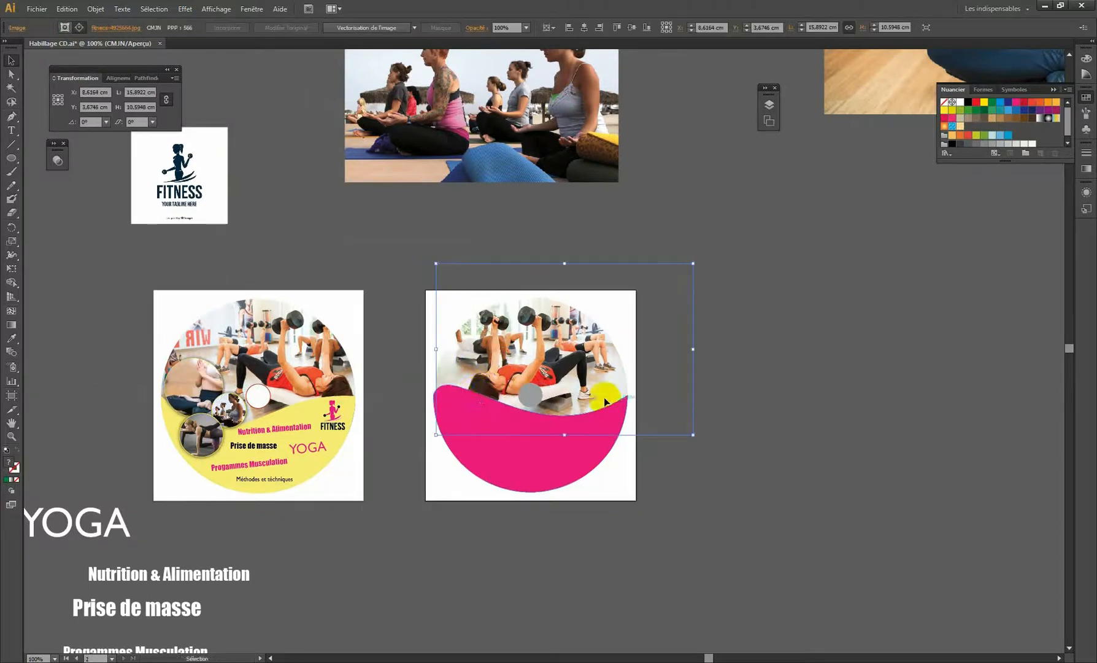
pyautogui.moveTo(562, 386); pyautogui.dragTo(546, 385)
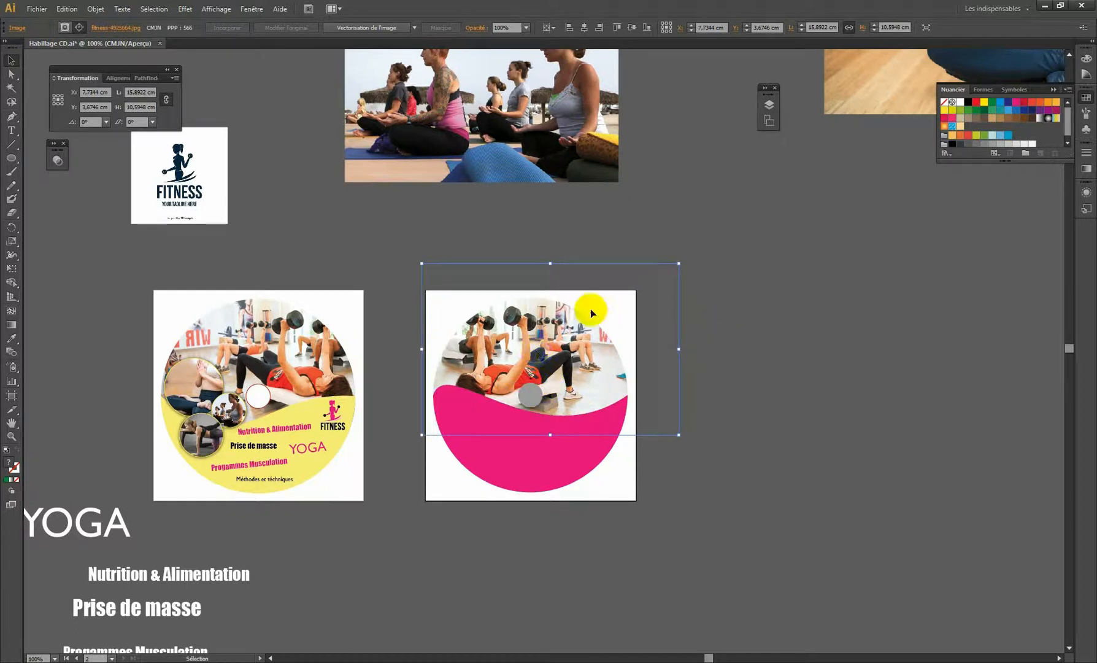
pyautogui.click(11, 76)
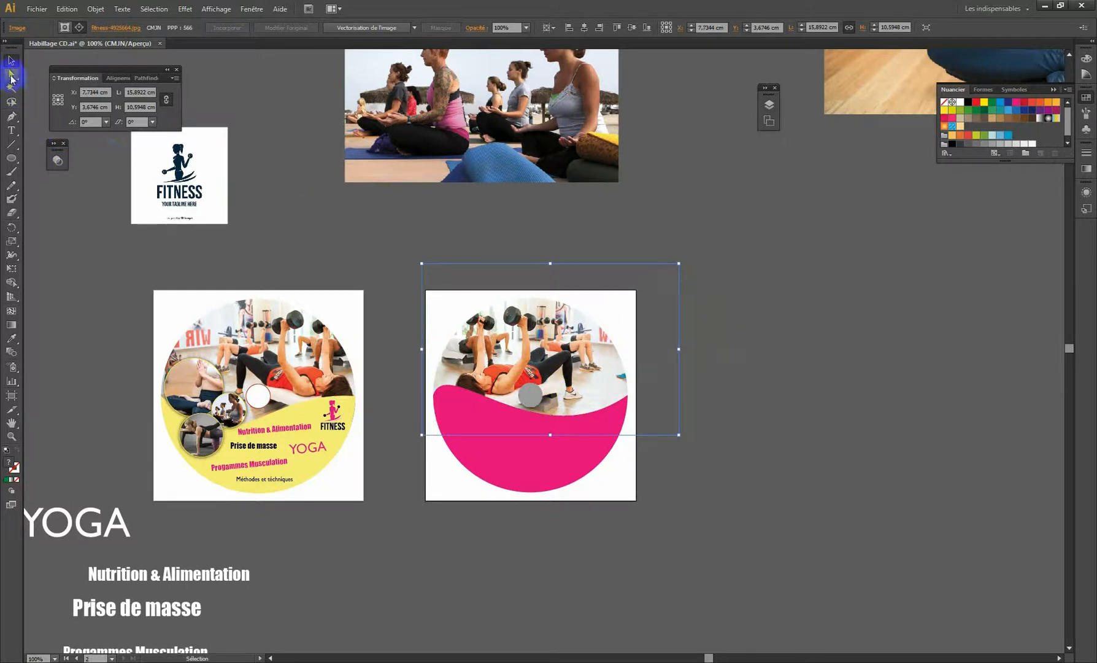
pyautogui.click(862, 353)
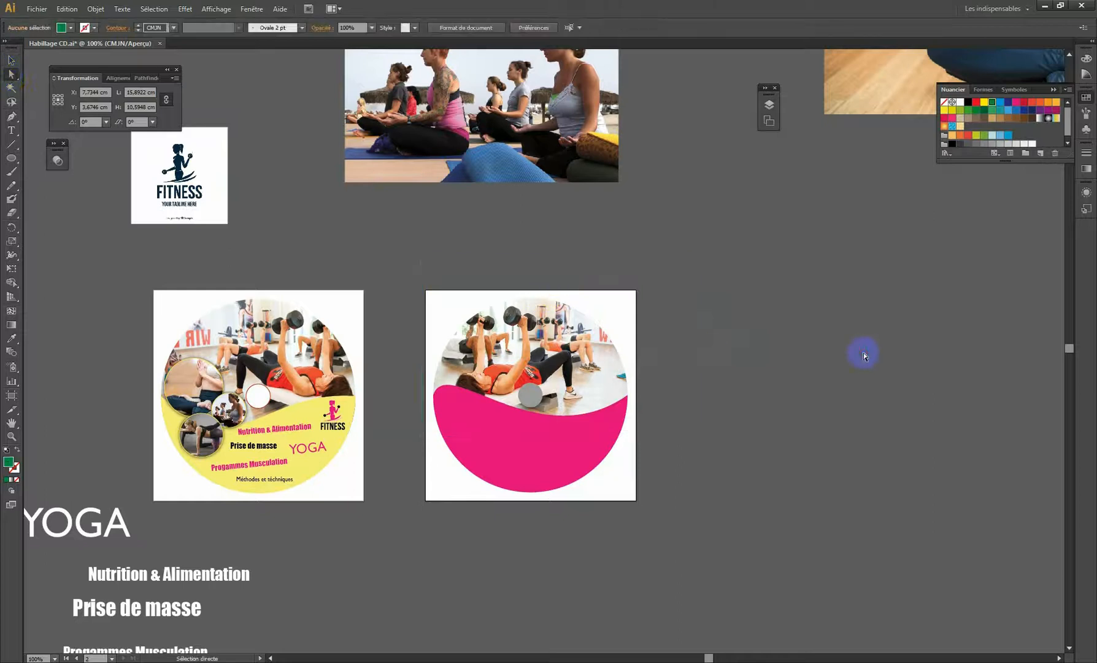
# Mirror the clipped dumbbell photo in the second disc across the vertical axis, checking it with the preview
pyautogui.click(507, 346)
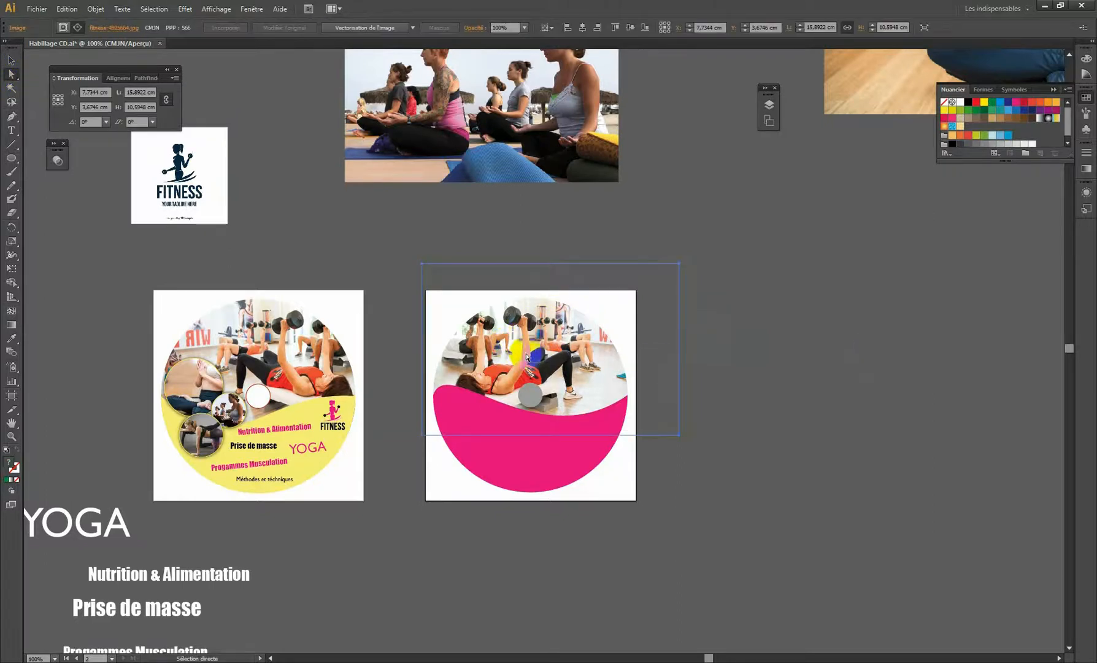
pyautogui.click(12, 227)
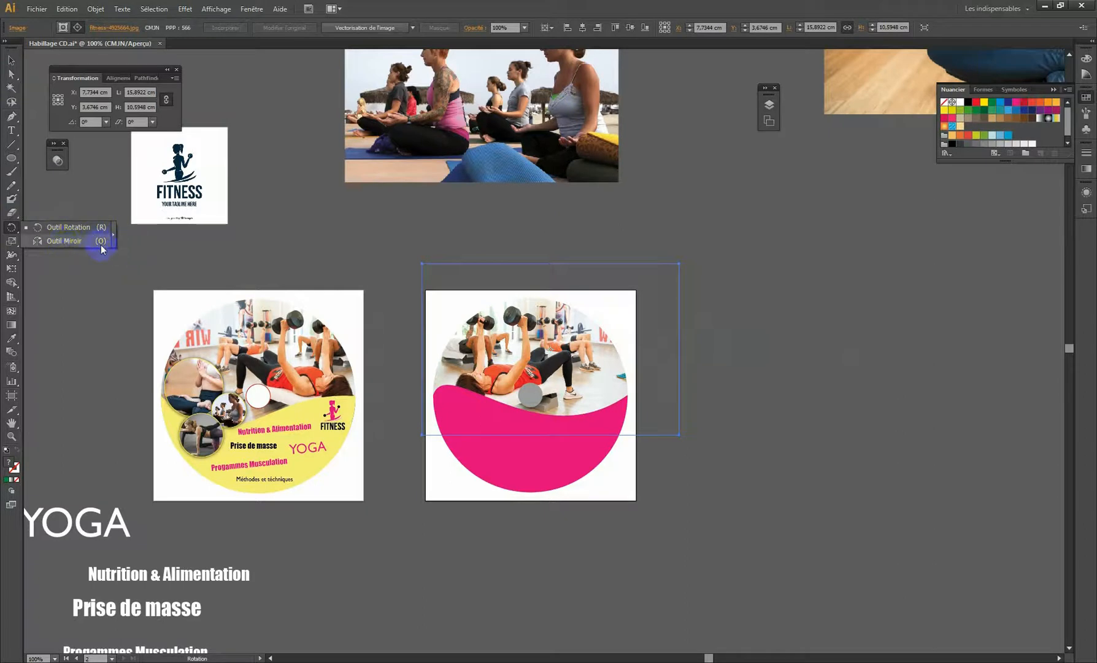
pyautogui.click(63, 241)
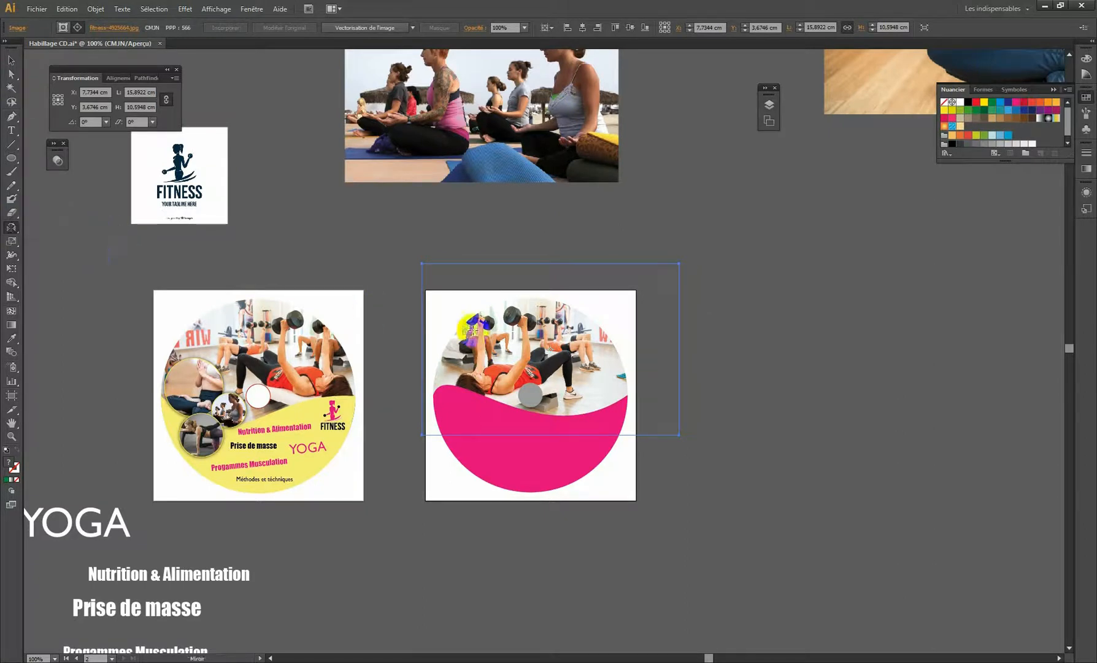
pyautogui.doubleClick(12, 228)
pyautogui.moveTo(625, 150); pyautogui.dragTo(753, 158)
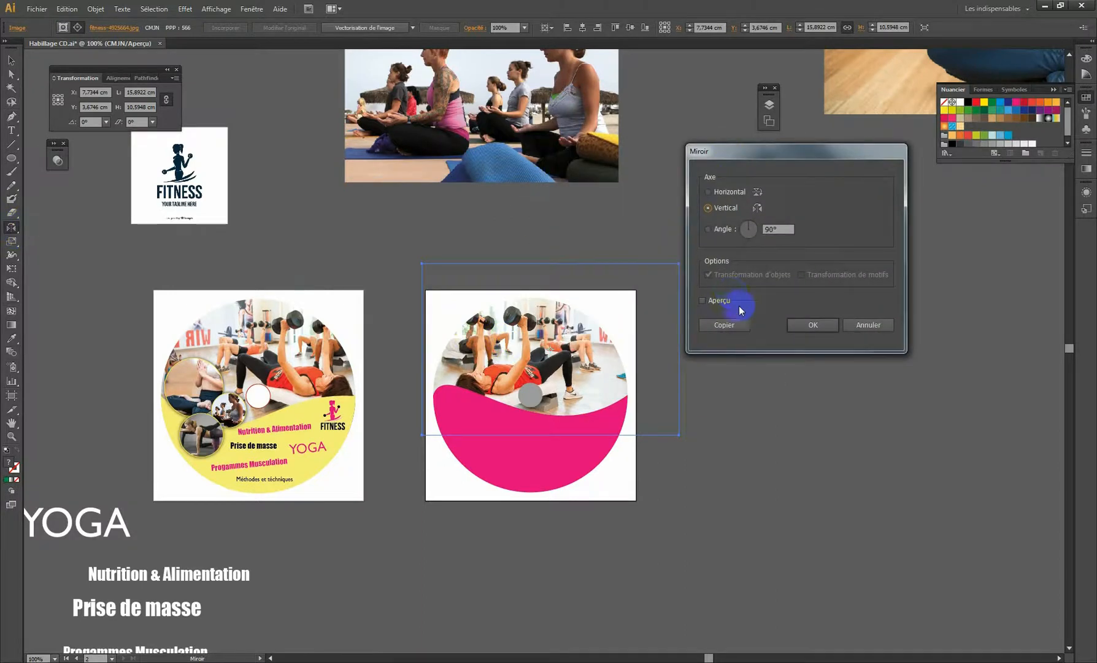
pyautogui.click(702, 300)
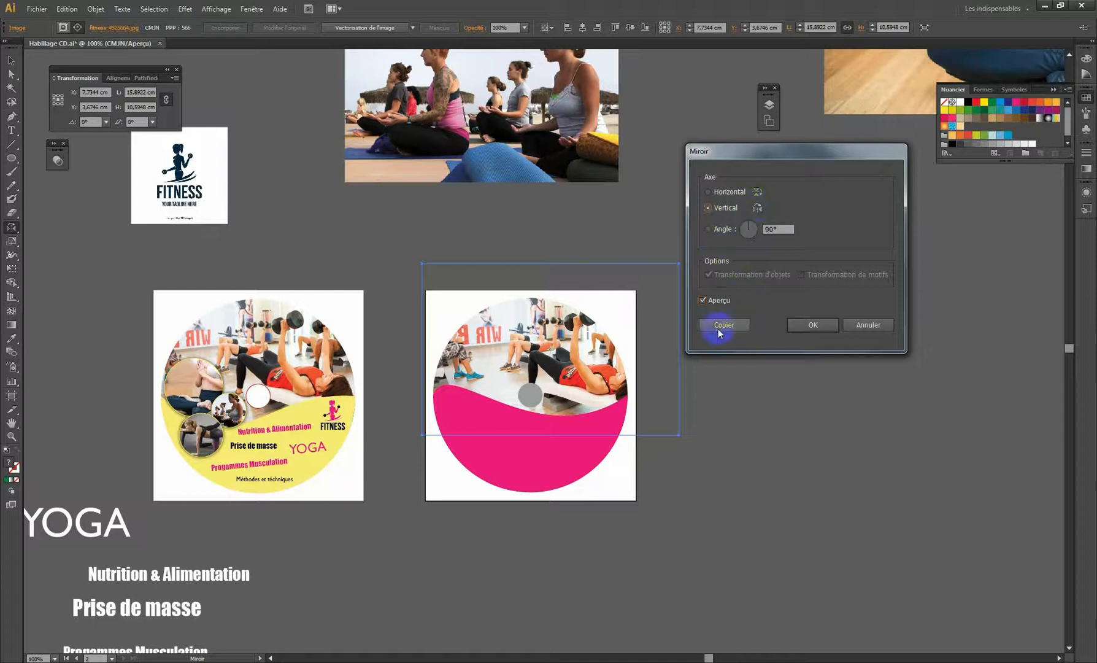
pyautogui.click(703, 300)
pyautogui.click(702, 300)
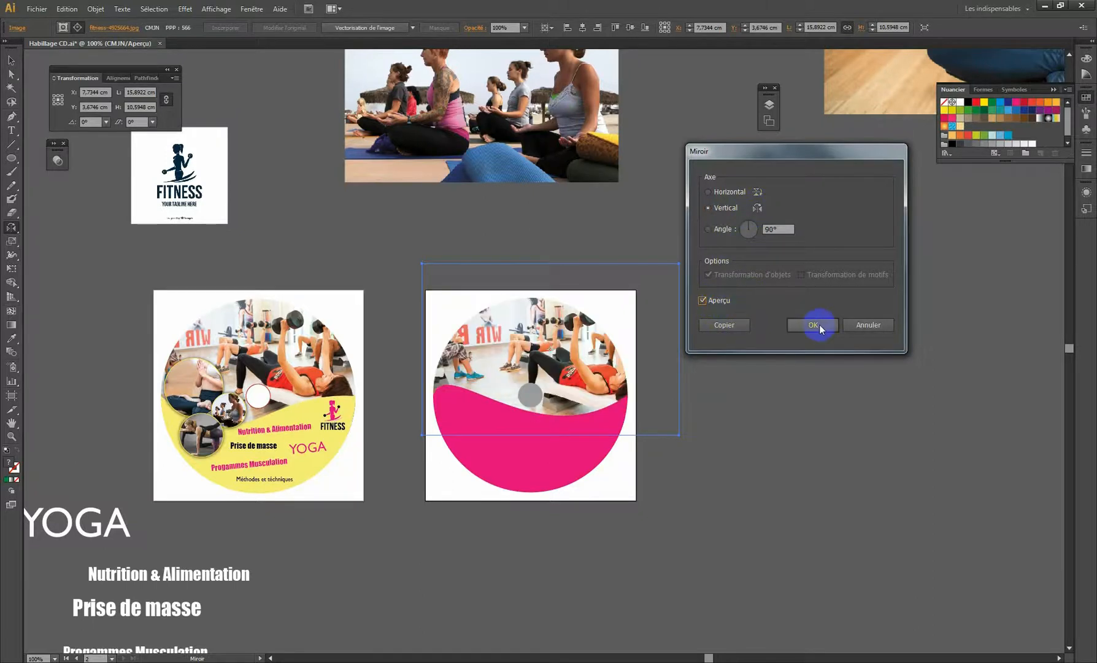
pyautogui.click(813, 325)
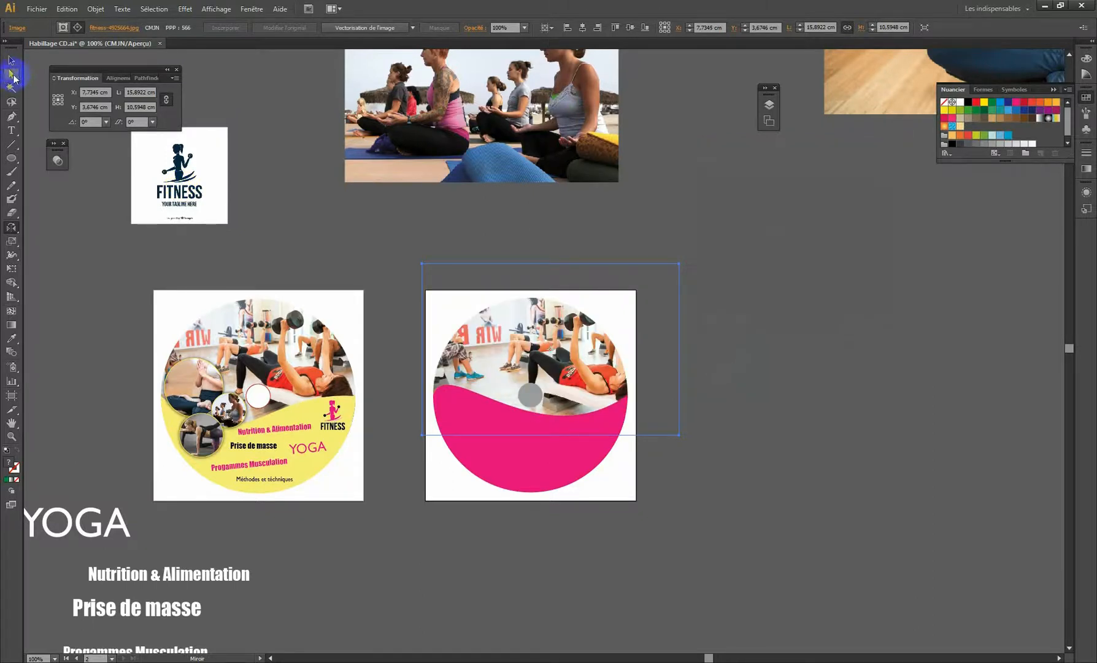
# Reposition the mirrored dumbbell photo inside the second disc to about X 6.29 cm, Y 3.50 cm
pyautogui.click(676, 316)
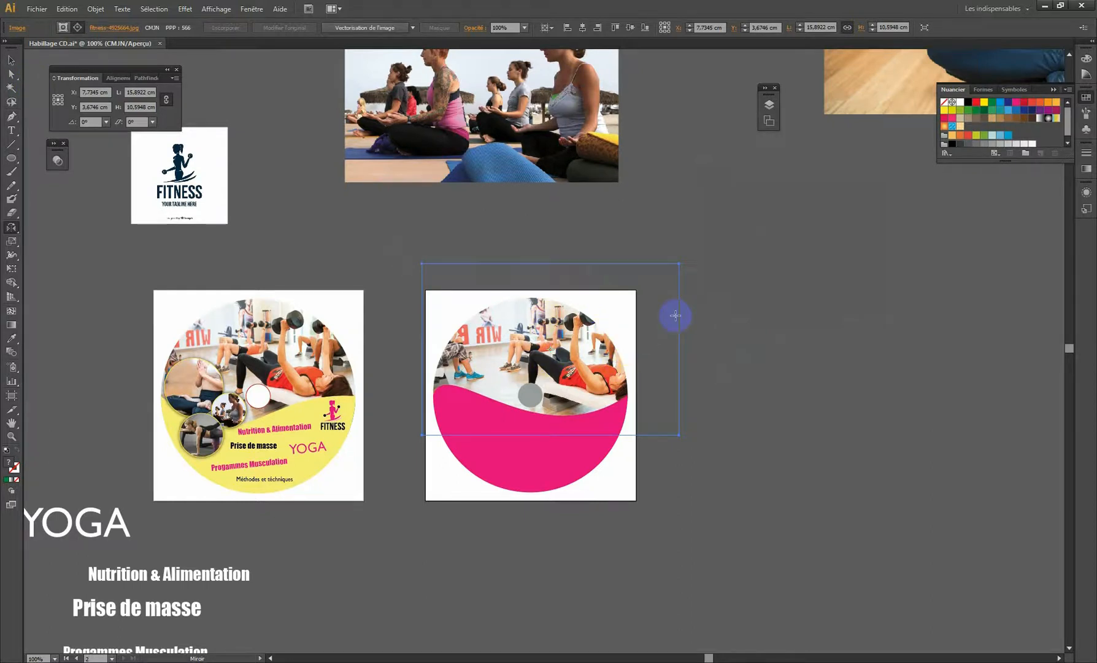
pyautogui.hotkey('shift', 'Left')
pyautogui.hotkey('shift', 'Left')
pyautogui.hotkey('shift', 'Left')
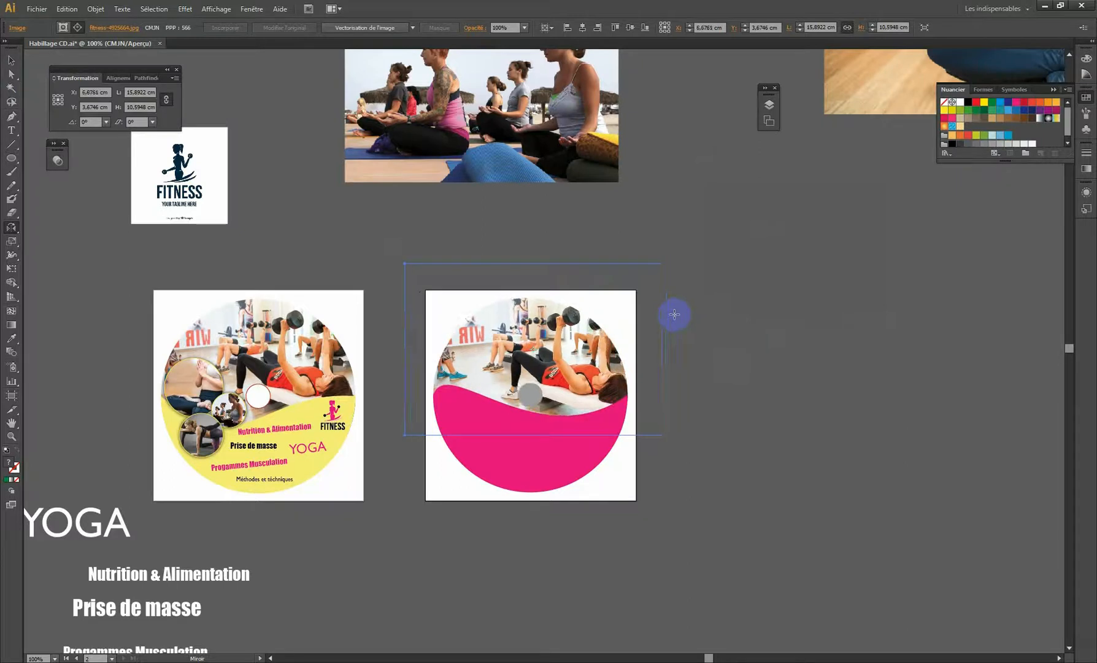
pyautogui.click(11, 74)
pyautogui.click(441, 308)
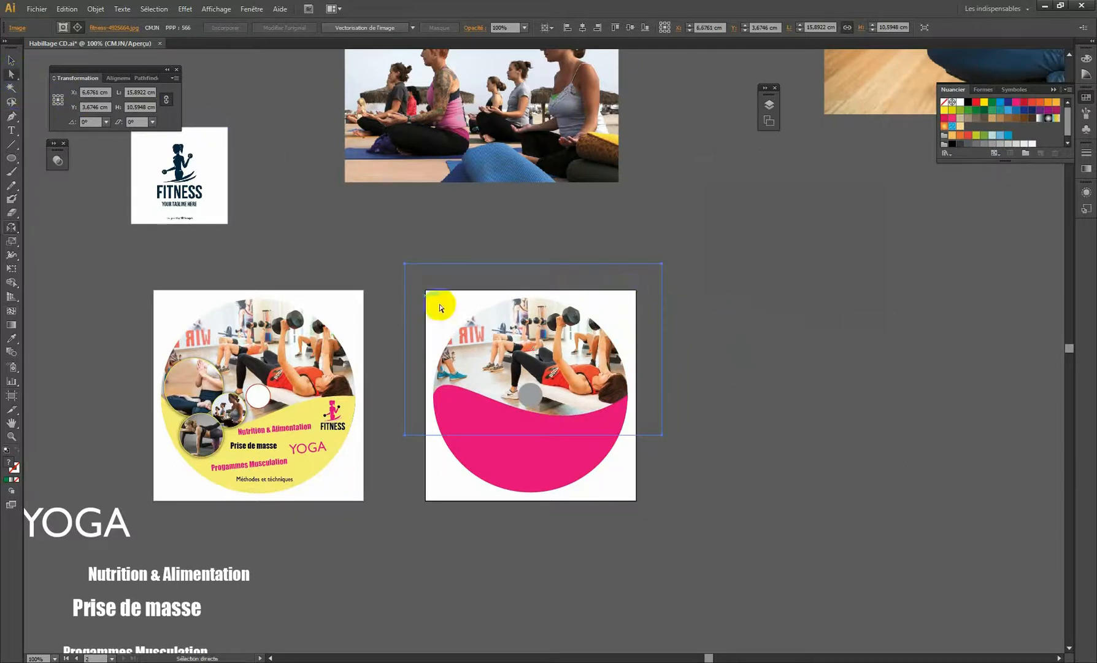
pyautogui.moveTo(606, 371); pyautogui.dragTo(586, 371)
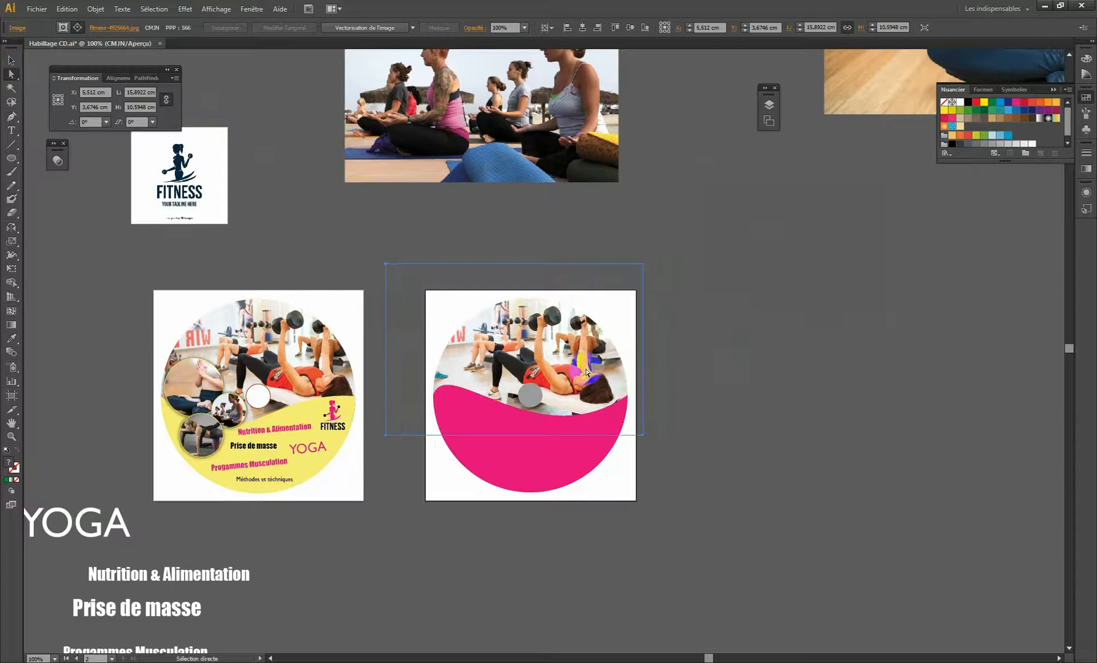
pyautogui.hotkey('shift', 'Right')
pyautogui.press('Right')
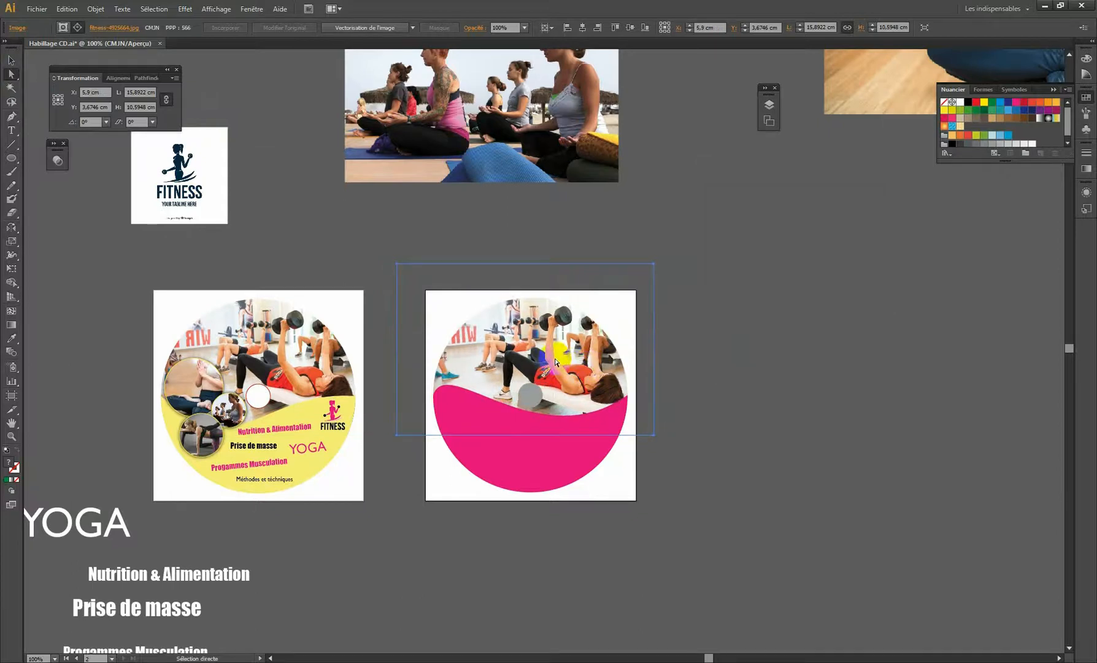
pyautogui.moveTo(555, 362); pyautogui.dragTo(556, 356)
# Enlarge the clipped dumbbell photo to about 16.6 × 11.1 cm and deselect it
pyautogui.click(10, 61)
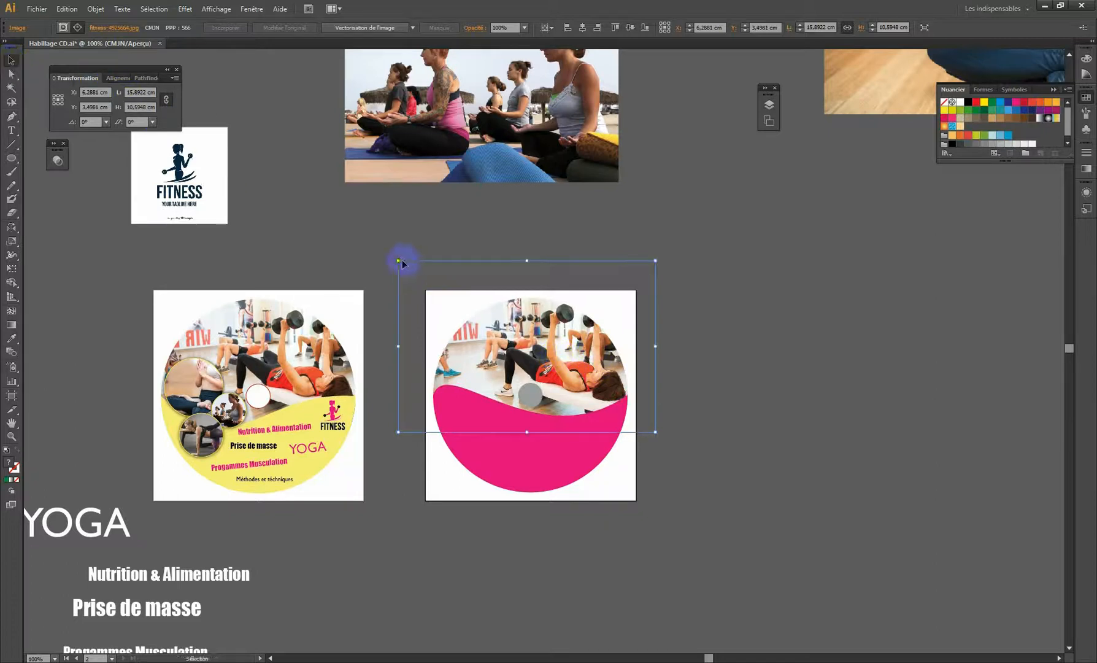
pyautogui.moveTo(399, 261); pyautogui.dragTo(386, 252)
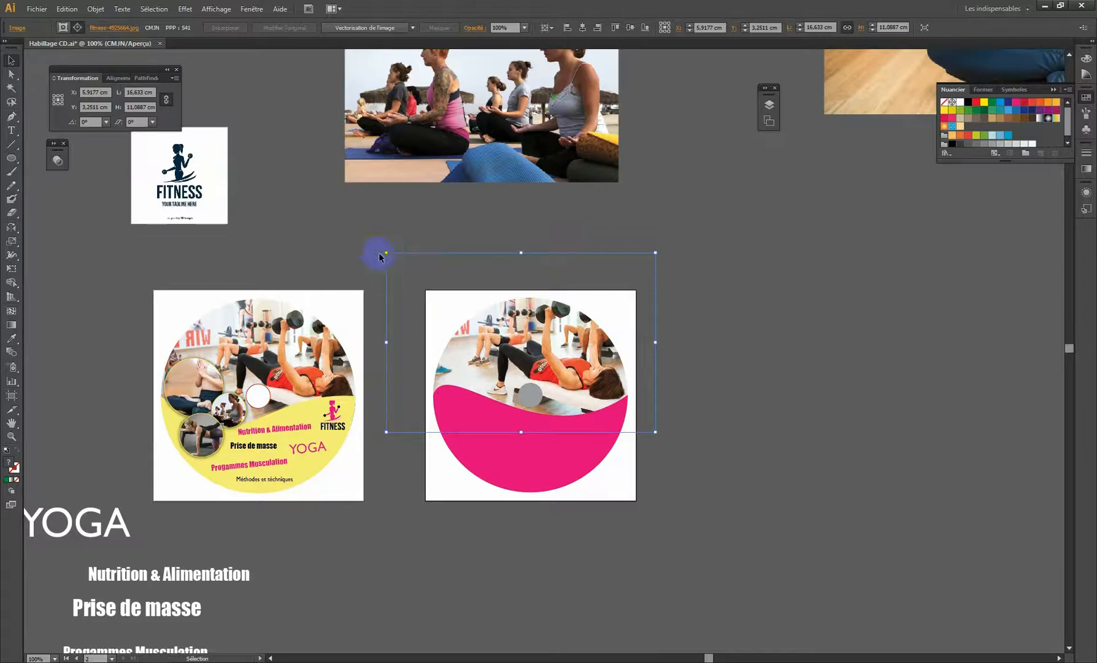
pyautogui.click(307, 223)
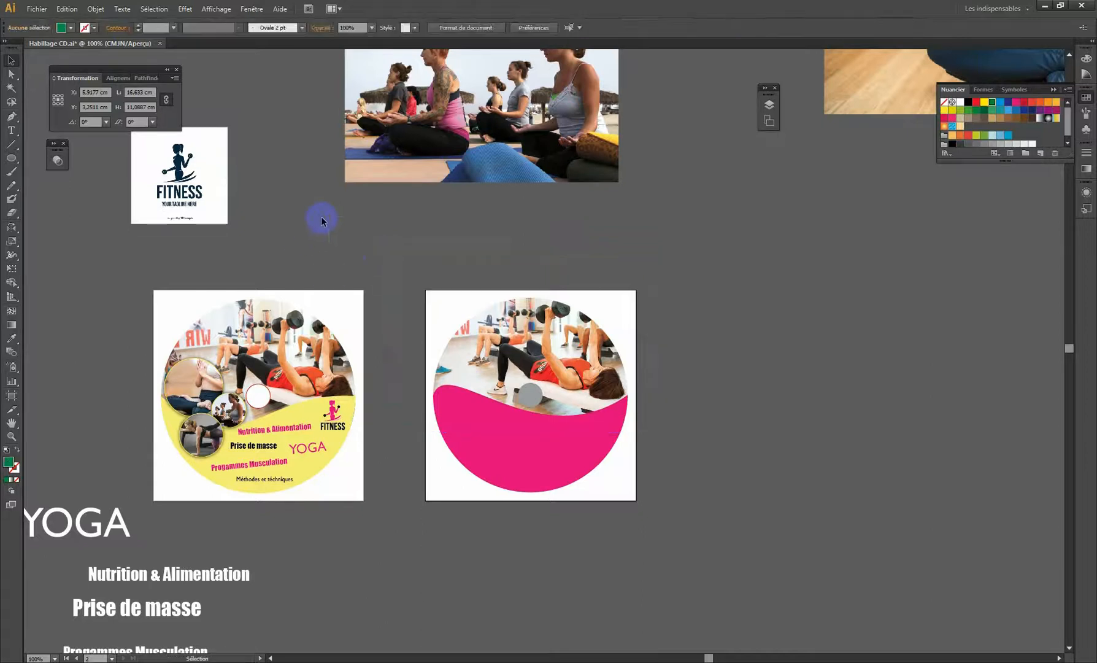
# Bring the seated yoga photo next to the second disc and shrink it to about 7.0 × 4.67 cm
pyautogui.moveTo(447, 268); pyautogui.dragTo(377, 255)
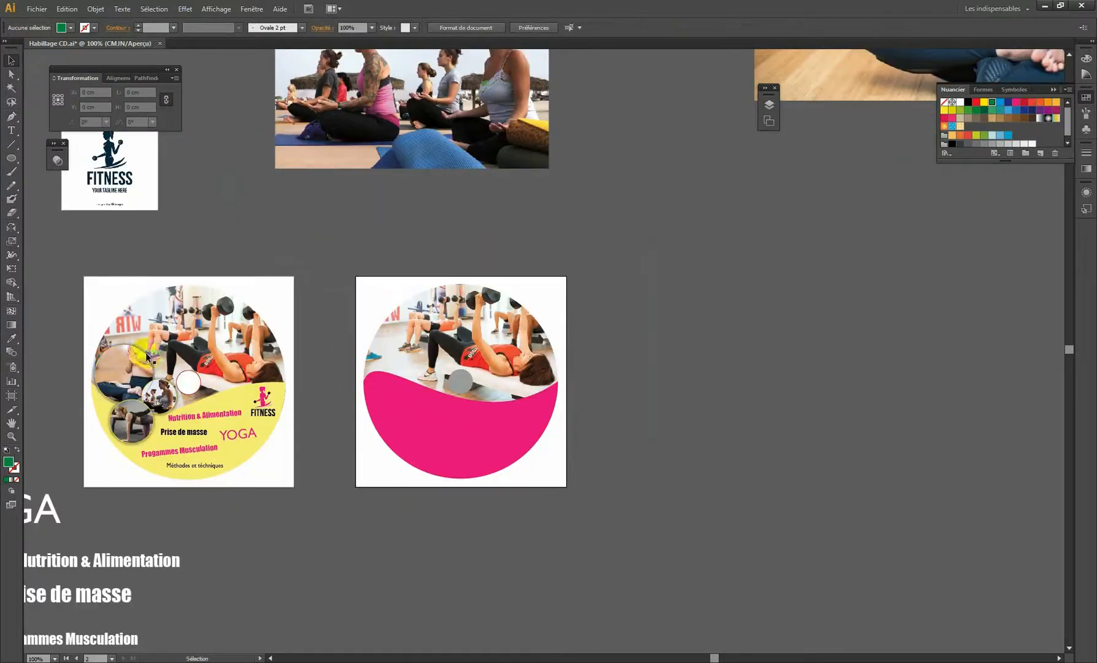
pyautogui.click(386, 203)
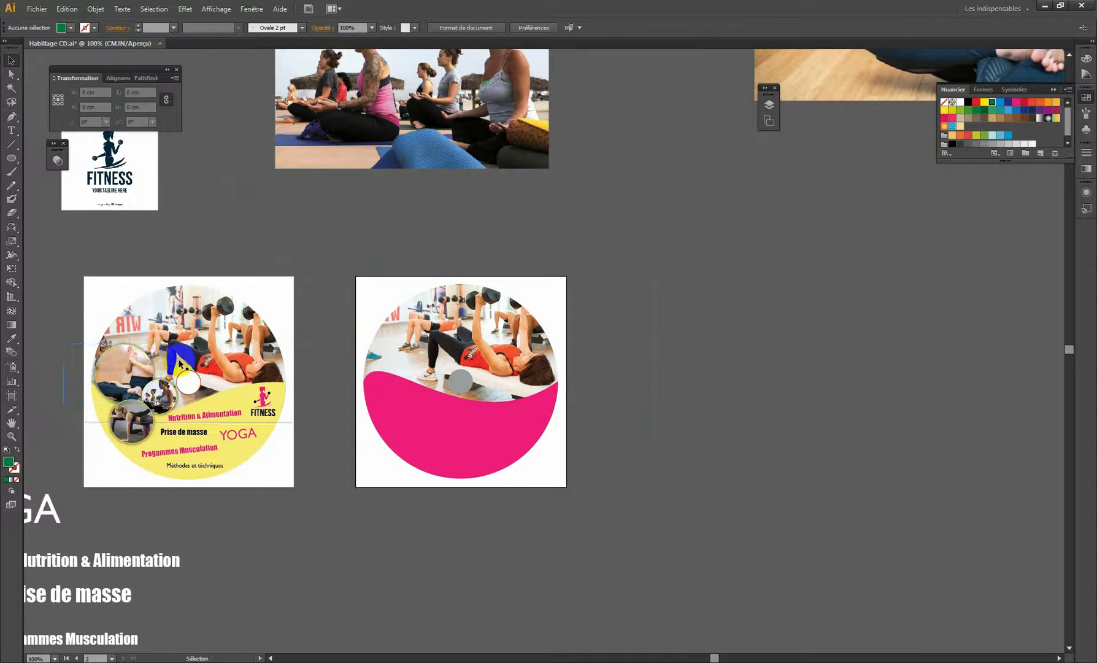
pyautogui.press('space')
pyautogui.moveTo(766, 182); pyautogui.dragTo(649, 327)
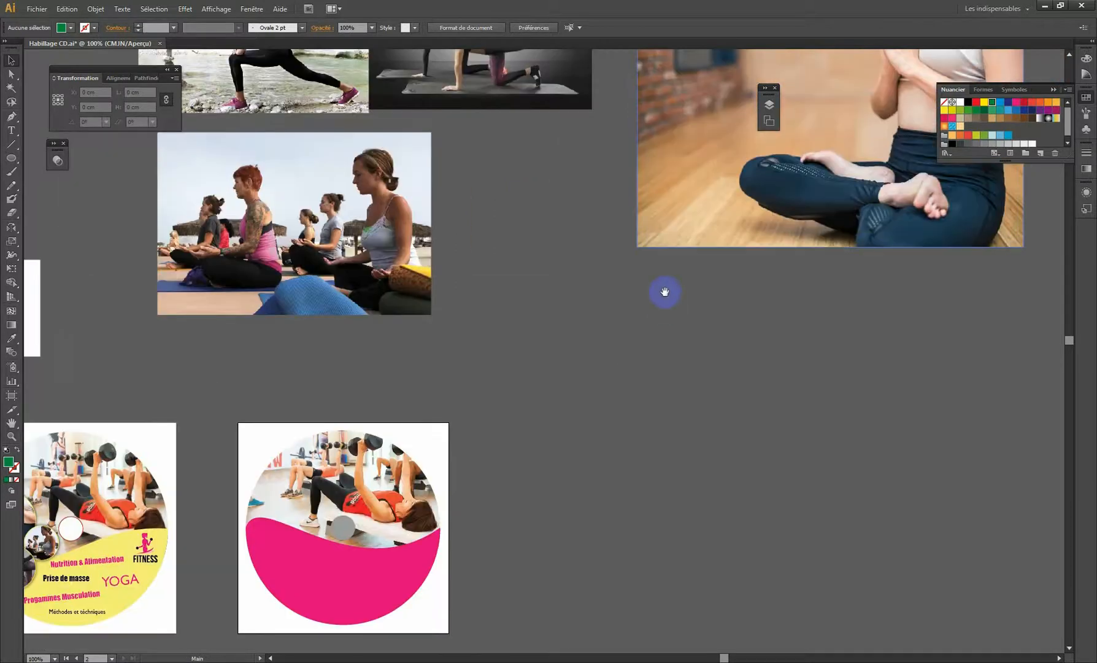
pyautogui.moveTo(796, 192); pyautogui.dragTo(666, 281)
pyautogui.press('space')
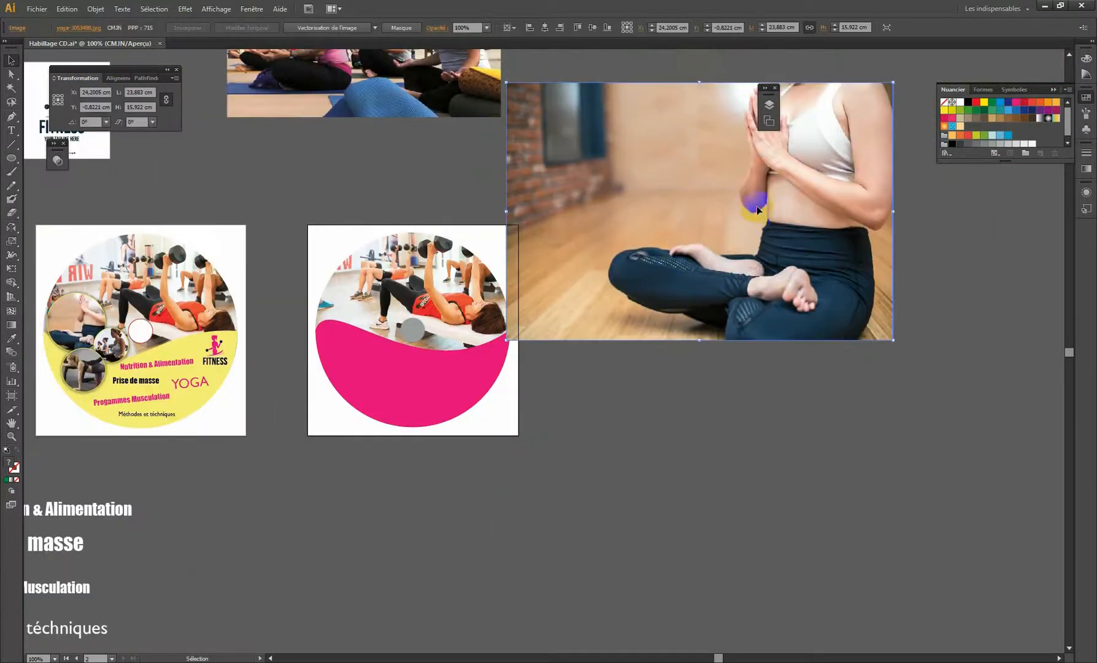
pyautogui.moveTo(893, 84); pyautogui.dragTo(669, 268)
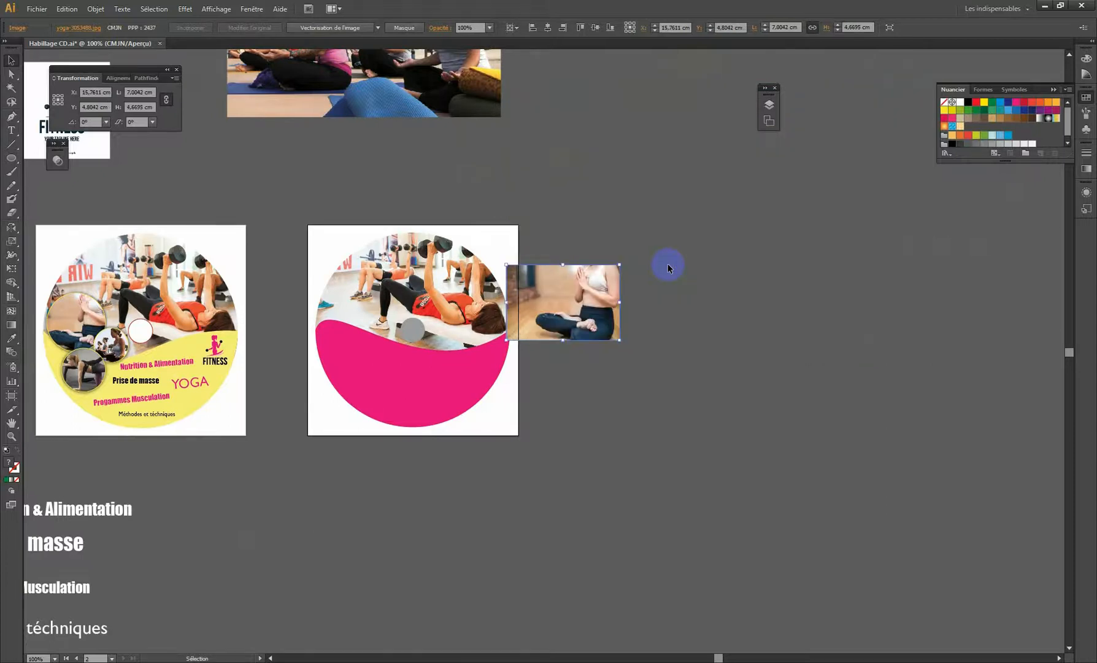
# Draw a green circle about 2.3 cm in diameter over the workout photo, near the second disc's left edge
pyautogui.hotkey('ctrl', 'space')
pyautogui.click(404, 385)
pyautogui.press('space')
pyautogui.moveTo(514, 219); pyautogui.dragTo(464, 342)
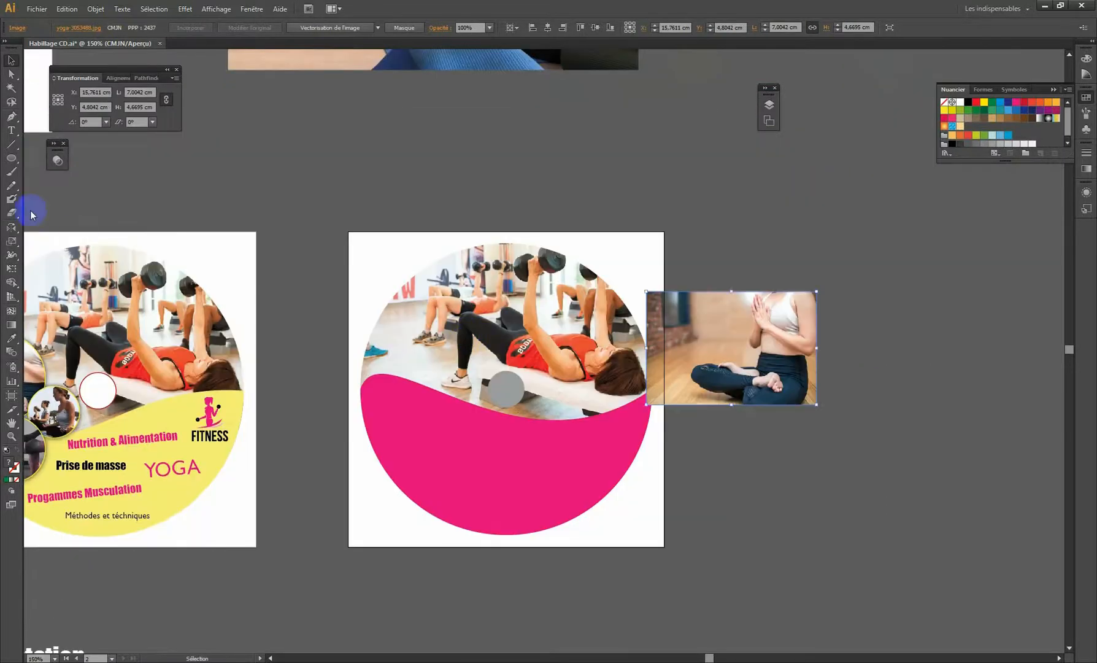
pyautogui.click(11, 158)
pyautogui.moveTo(383, 313); pyautogui.dragTo(438, 366)
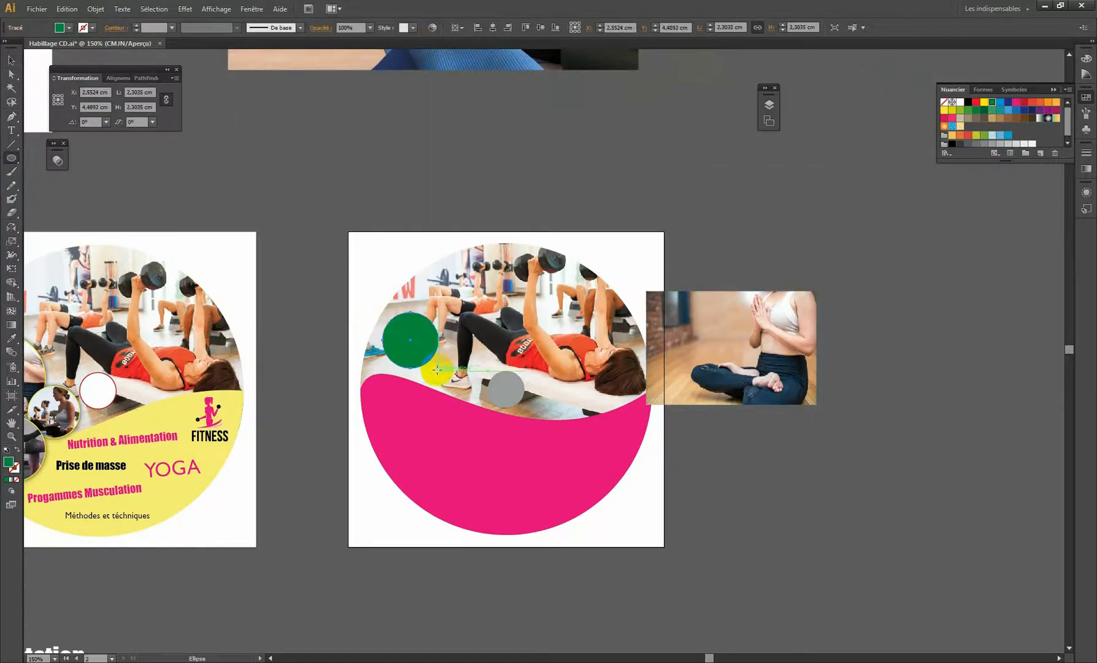
# Enlarge the green circle to about 3.87 cm and place it at about X 2.82 cm, Y 5.75 cm, overlapping the pink wave
pyautogui.press('space')
pyautogui.moveTo(74, 210); pyautogui.dragTo(174, 230)
pyautogui.click(11, 61)
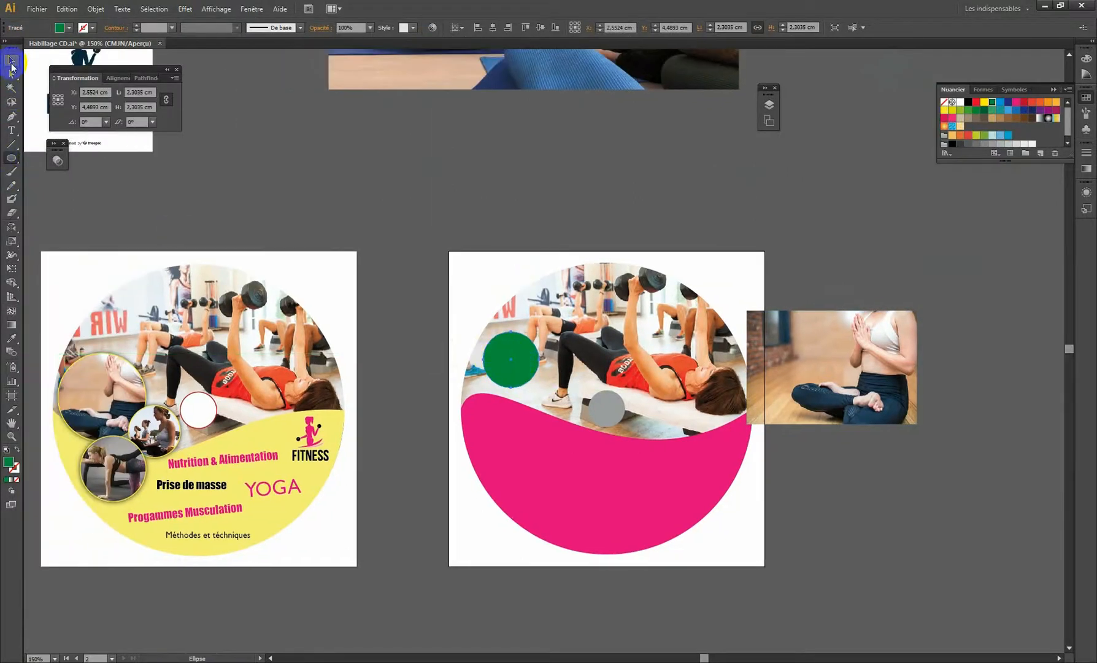
pyautogui.moveTo(541, 388); pyautogui.dragTo(567, 432)
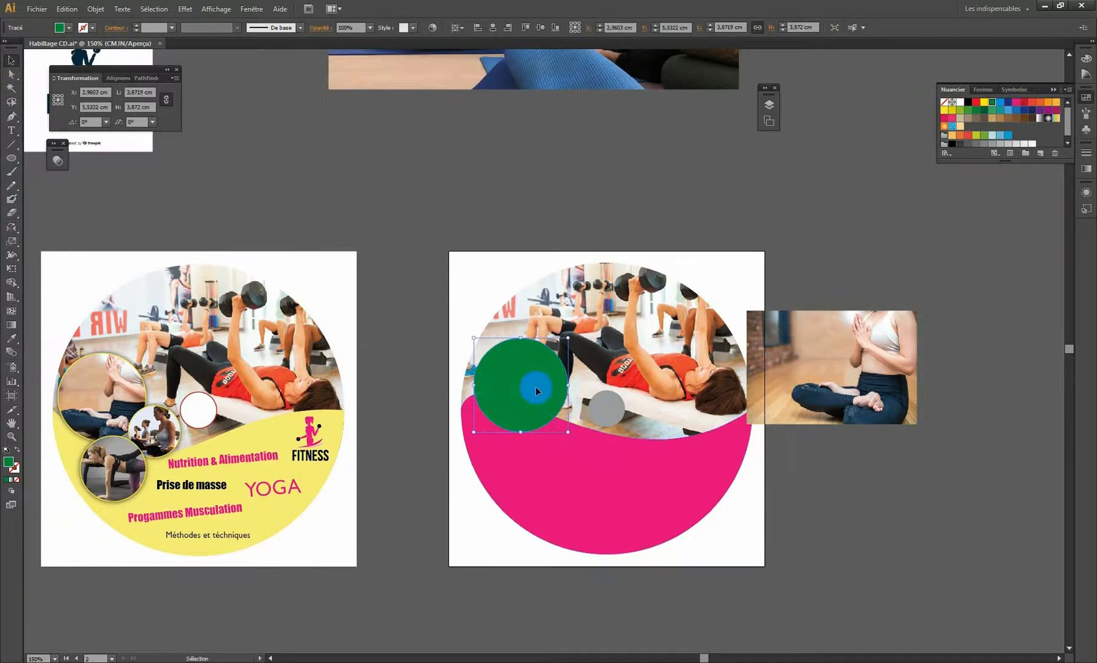
pyautogui.moveTo(536, 387); pyautogui.dragTo(532, 390)
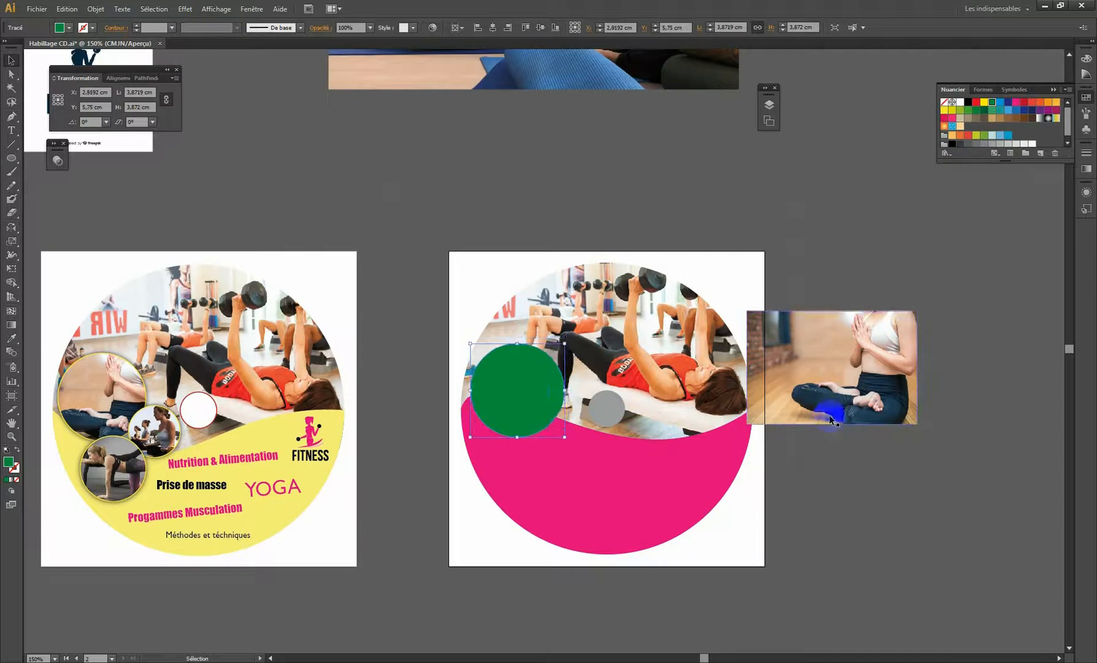
# Place the yoga photo behind the green circle on the disc, and put a copy of both beside the artboard with the circle over the woman
pyautogui.click(862, 382)
pyautogui.moveTo(861, 383); pyautogui.dragTo(551, 406)
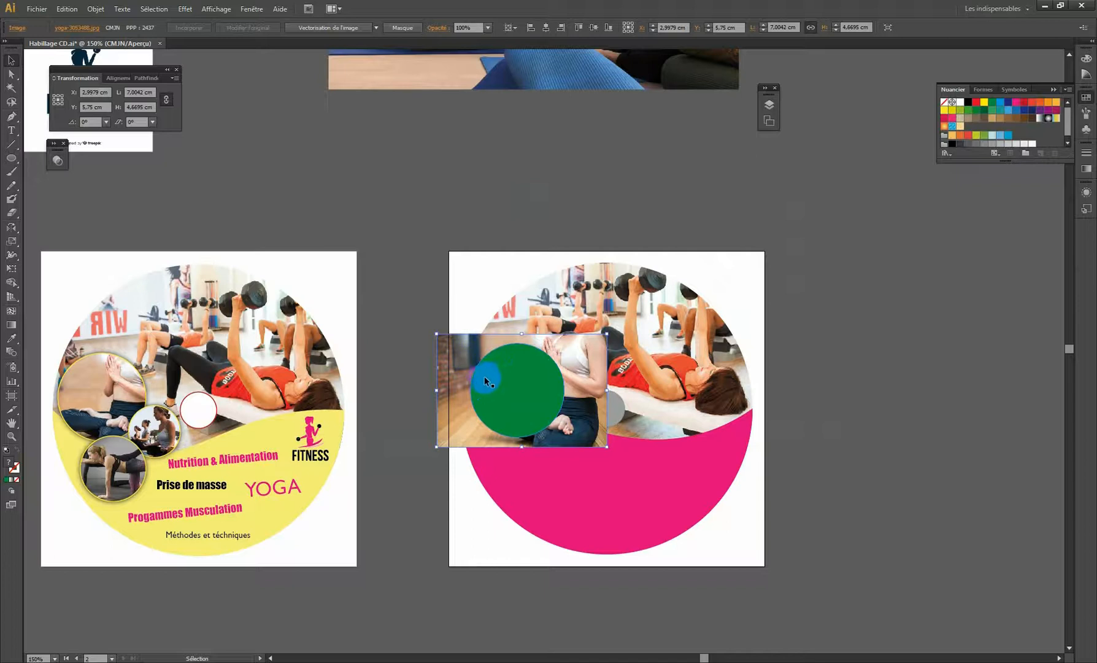
pyautogui.moveTo(511, 387); pyautogui.dragTo(800, 360)
pyautogui.keyDown('shift'); pyautogui.click(271, 329); pyautogui.keyUp('shift')
pyautogui.moveTo(832, 353); pyautogui.dragTo(652, 382)
pyautogui.click(724, 368)
pyautogui.click(646, 352)
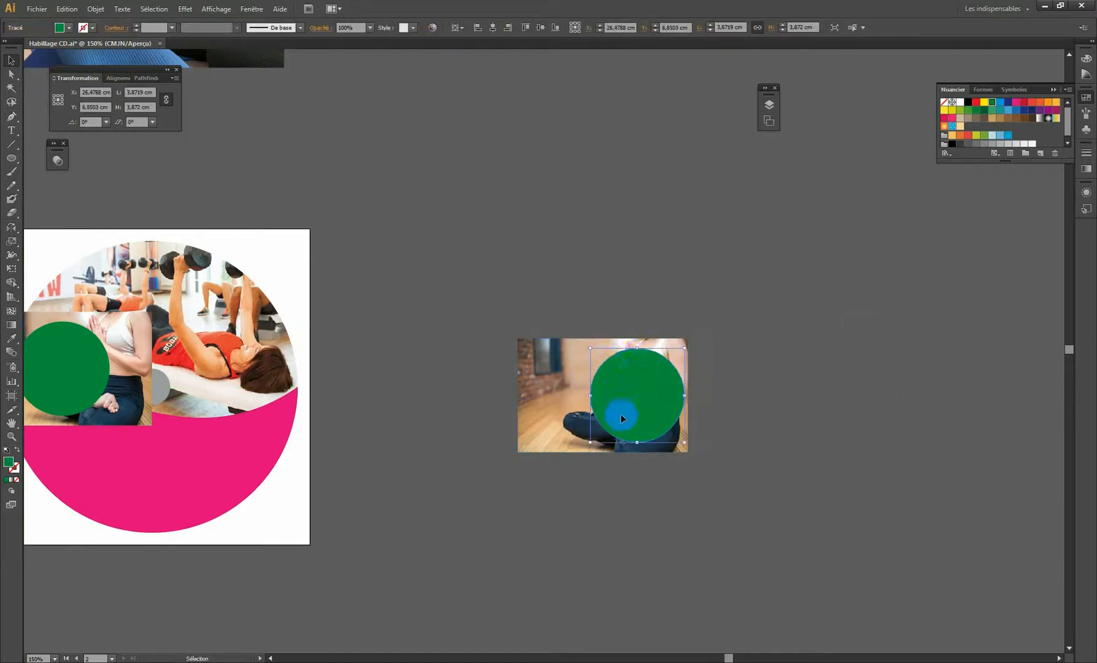
# Send the copied green circle behind the copied yoga photo
pyautogui.rightClick(638, 383)
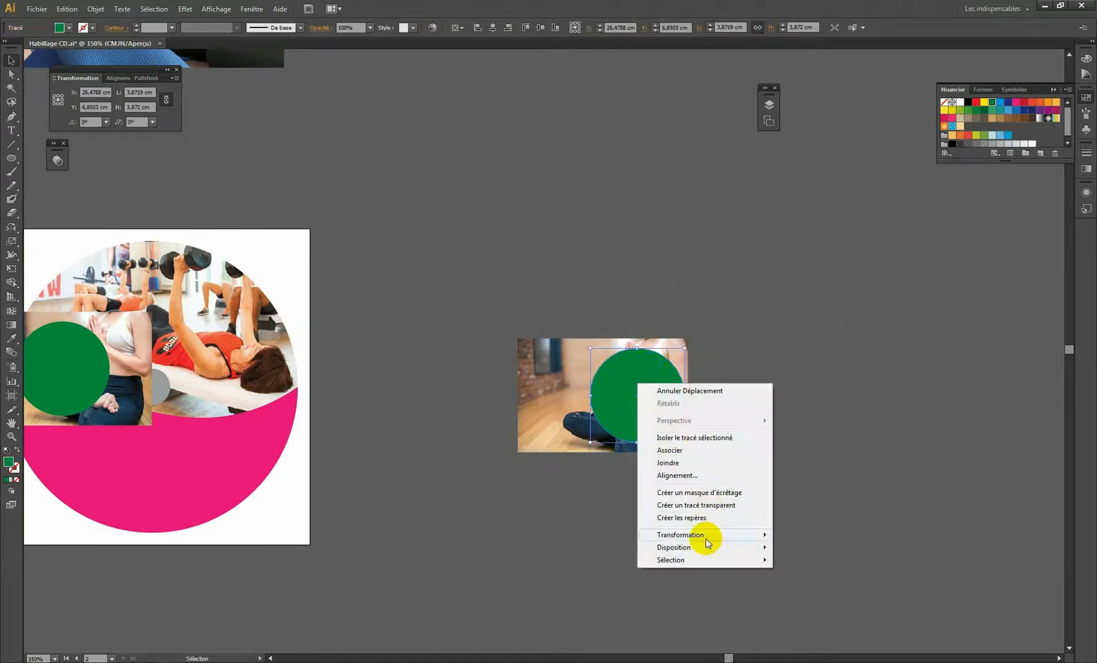
pyautogui.moveTo(698, 537)
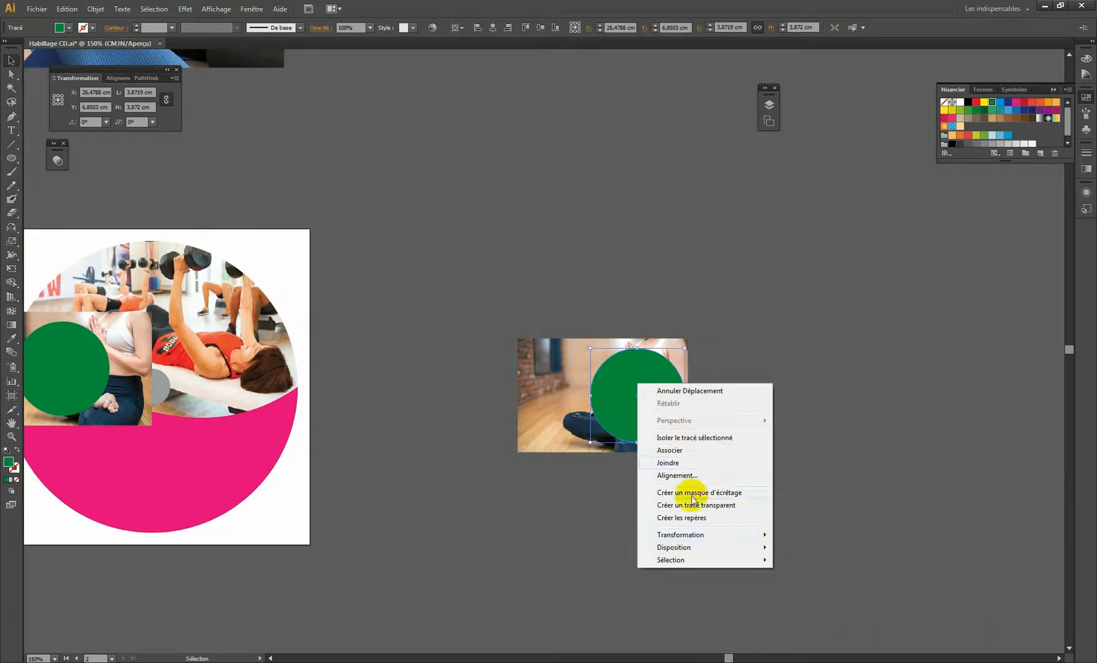
pyautogui.click(807, 584)
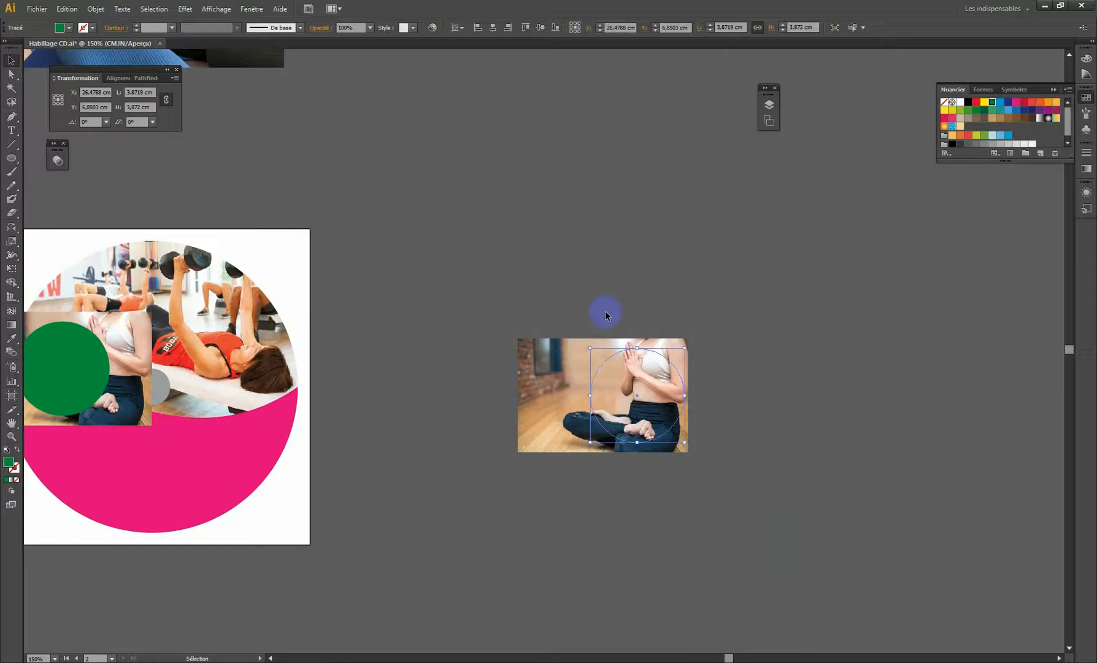
# Try to create a clipping mask from the copied yoga photo and the green circle behind it
pyautogui.moveTo(699, 500); pyautogui.dragTo(681, 420)
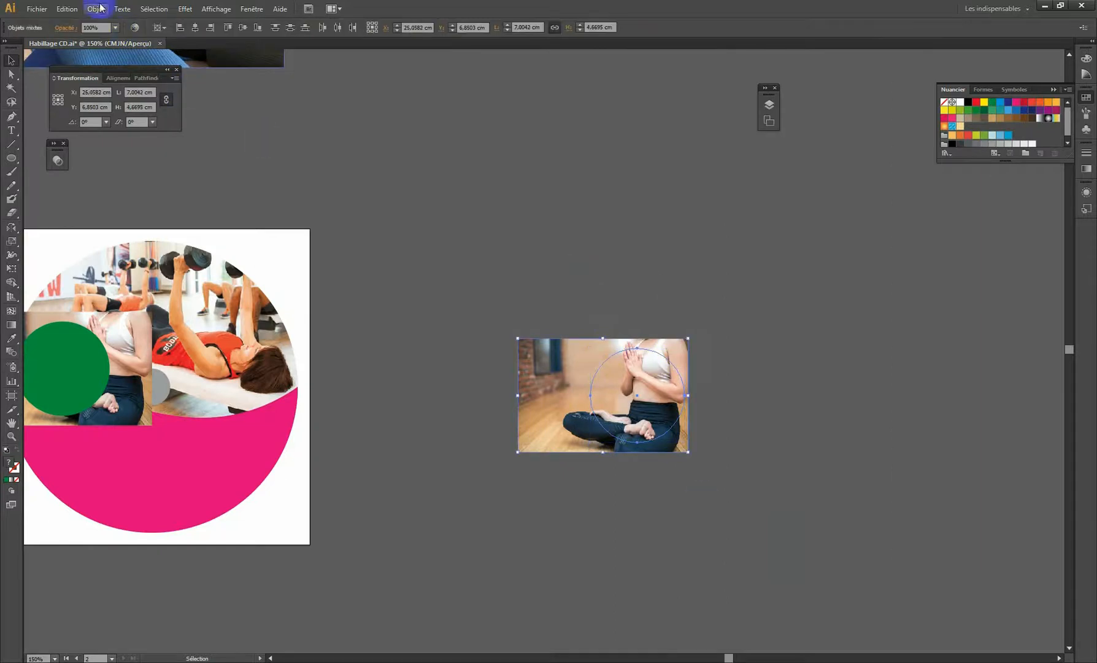
pyautogui.click(98, 8)
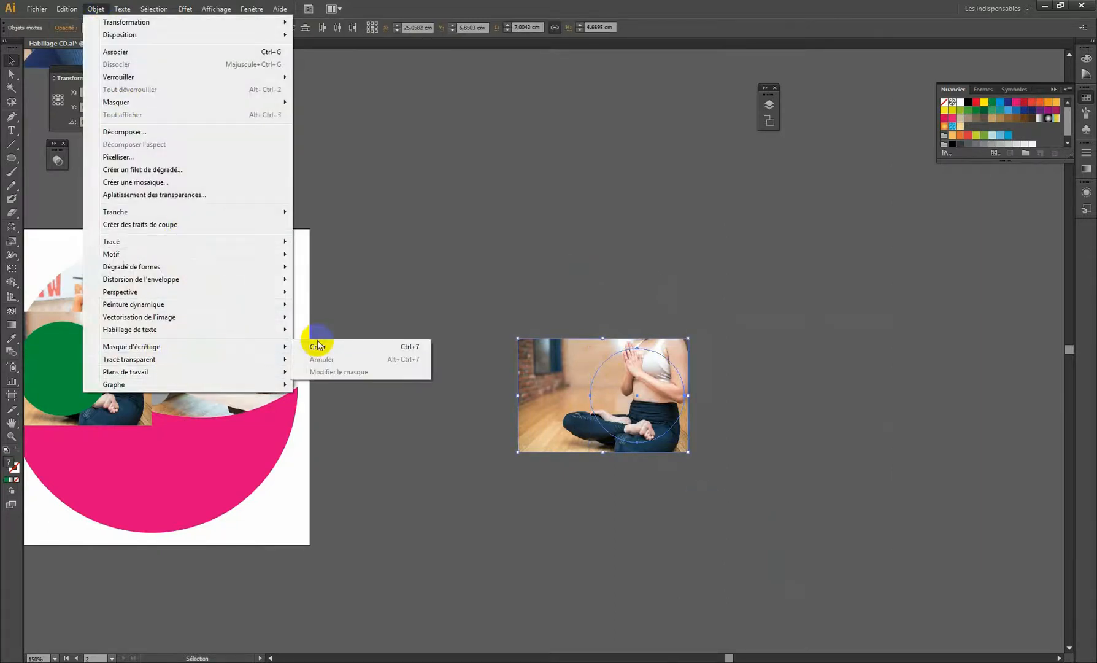
pyautogui.click(319, 347)
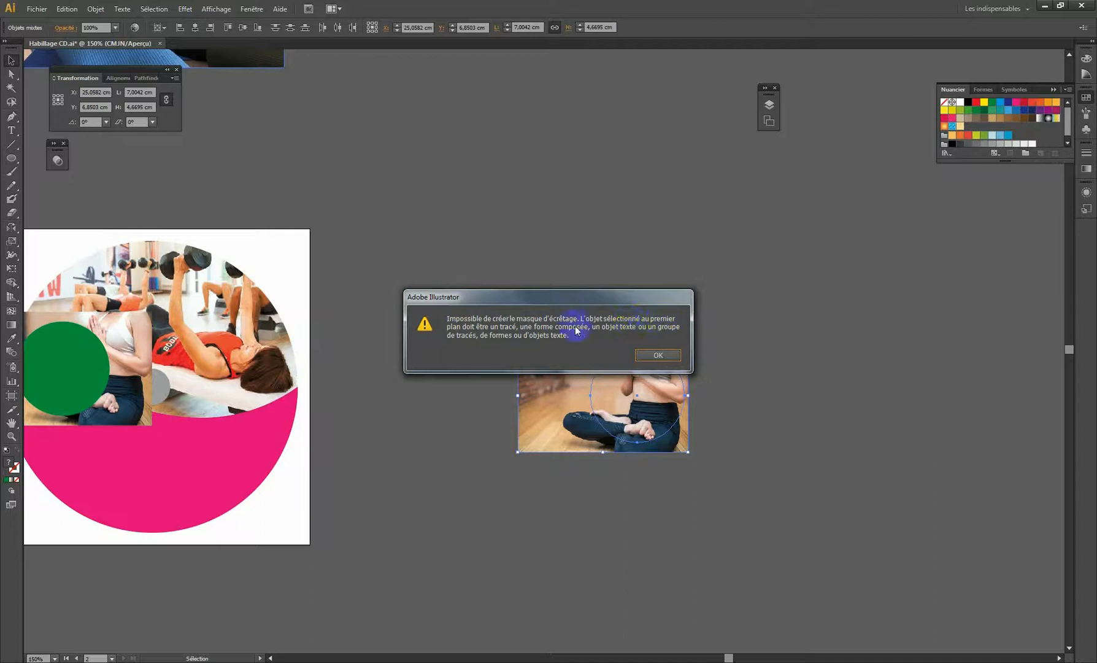
pyautogui.click(526, 295)
pyautogui.moveTo(526, 296); pyautogui.dragTo(499, 216)
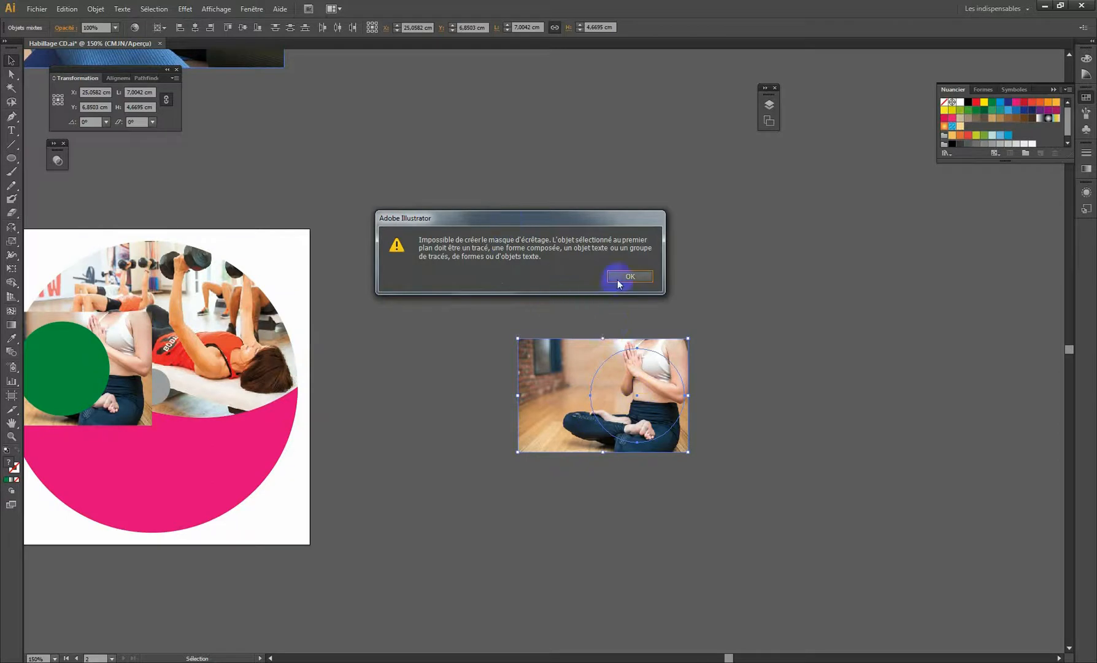
pyautogui.moveTo(507, 227); pyautogui.dragTo(462, 222)
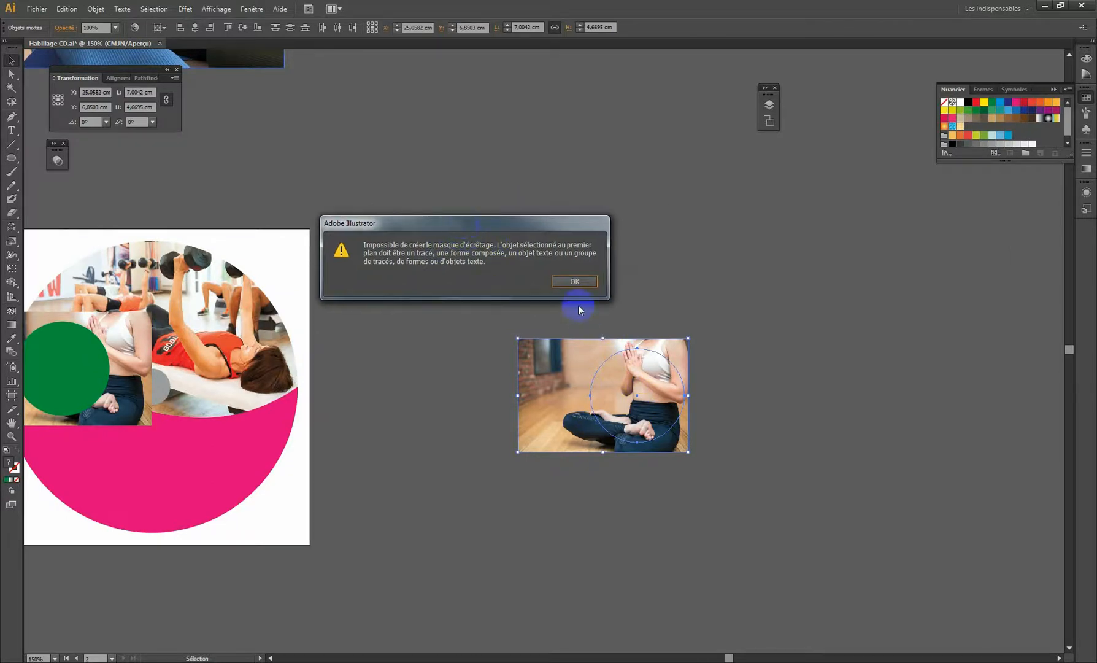
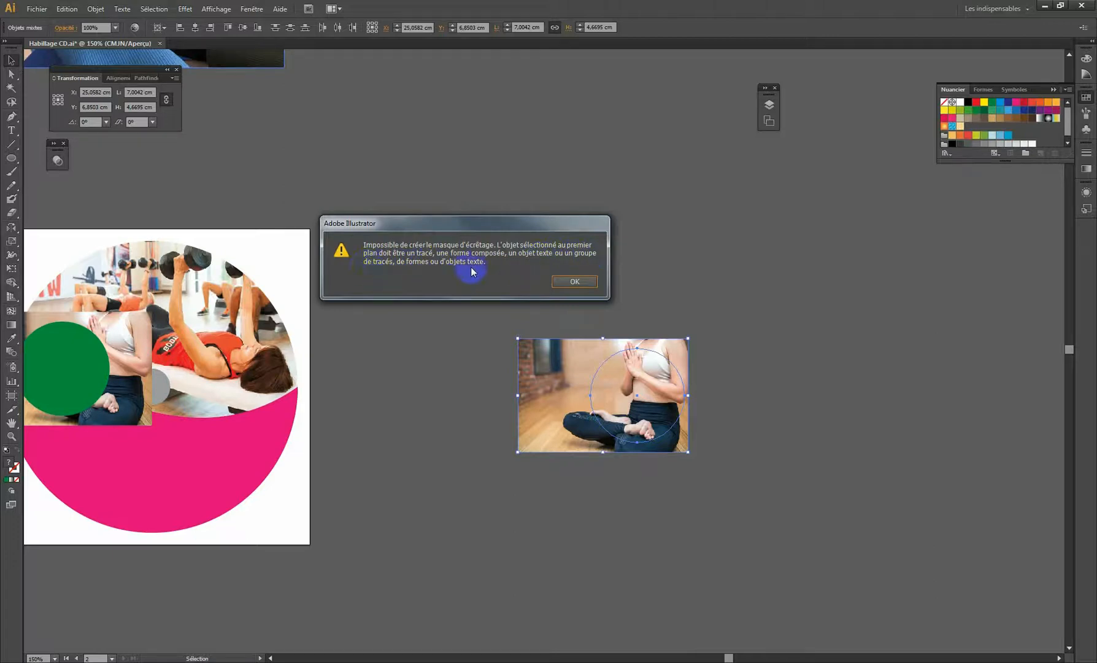
pyautogui.click(565, 281)
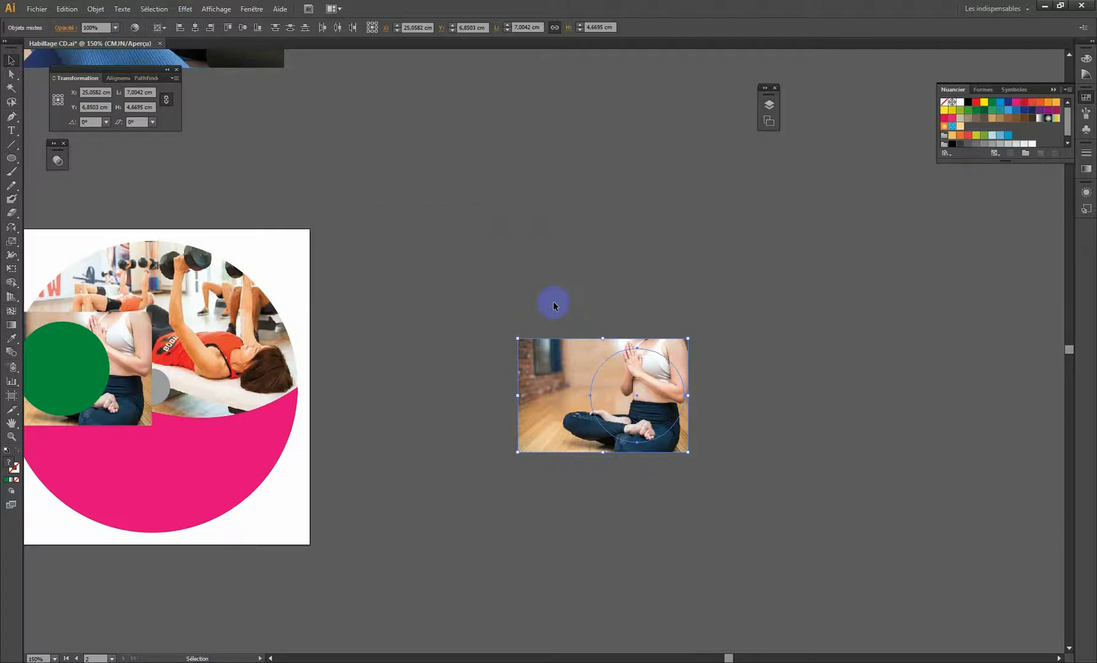
# Move the copied yoga photo to about X 22.98 cm, Y 6.64 cm and bring the copied green circle to the front
pyautogui.click(661, 340)
pyautogui.moveTo(661, 339); pyautogui.dragTo(576, 343)
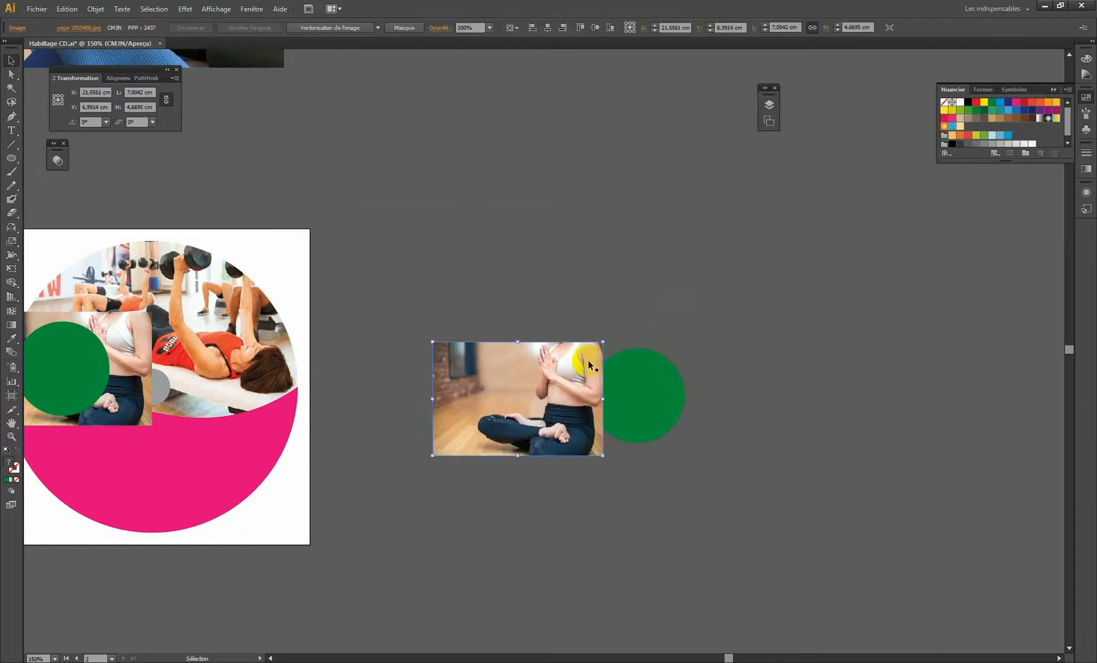
pyautogui.moveTo(559, 405); pyautogui.dragTo(594, 396)
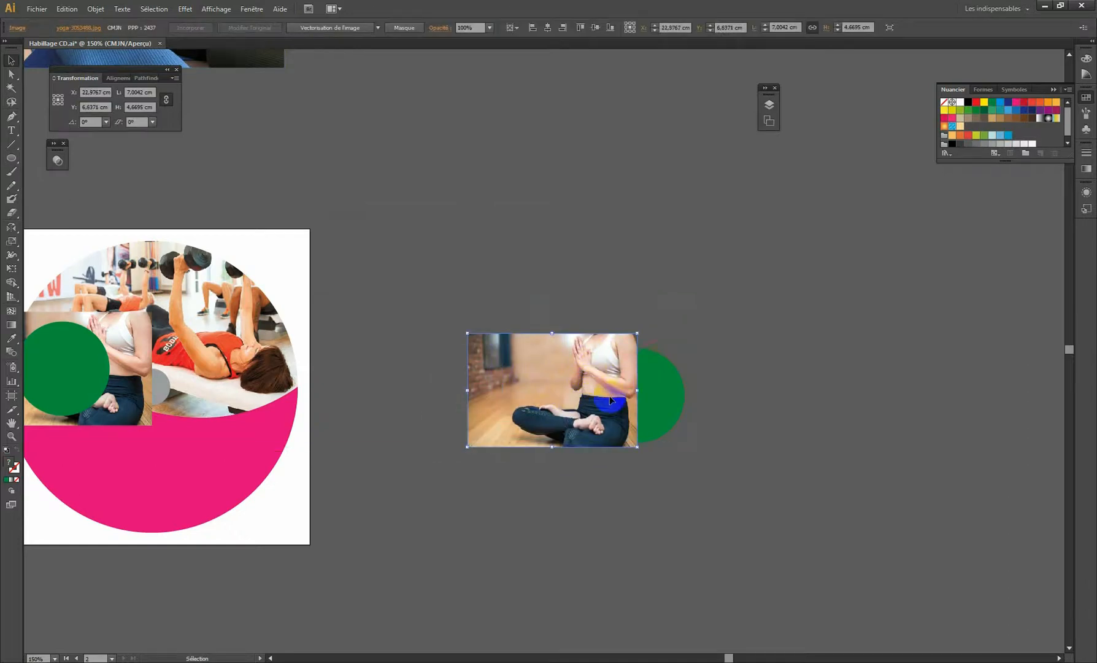
pyautogui.click(657, 385)
pyautogui.rightClick(655, 384)
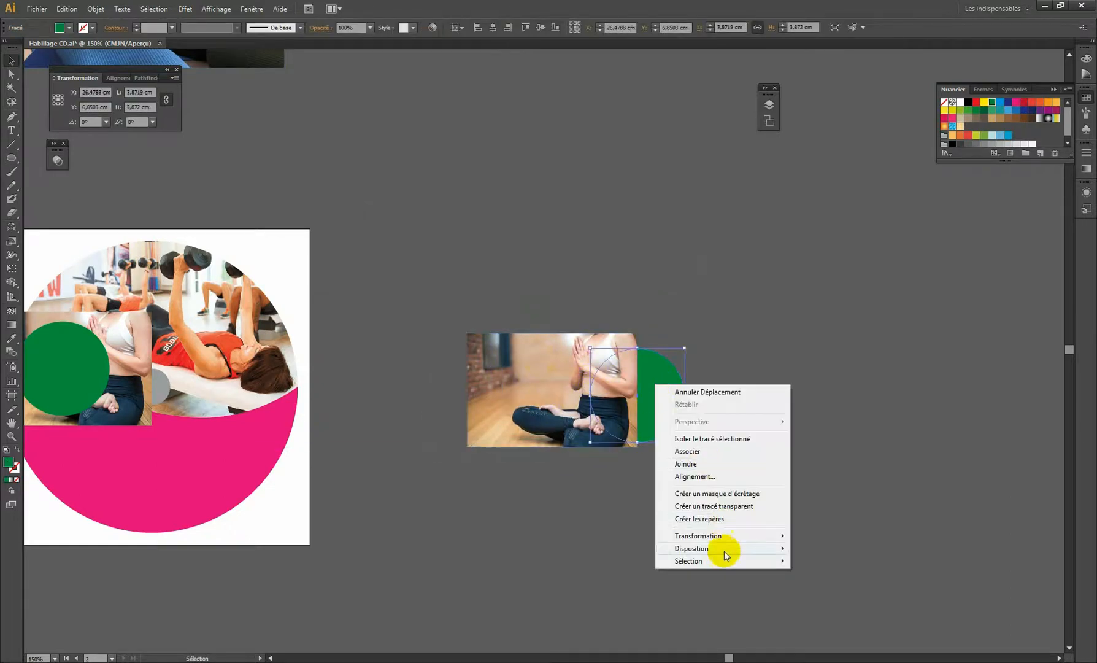
pyautogui.moveTo(710, 551)
pyautogui.click(823, 553)
# Place the copied green circle over the woman at about X 23.77 cm, Y 6.5 cm, and select it together with the copied yoga photo
pyautogui.moveTo(621, 413); pyautogui.dragTo(536, 376)
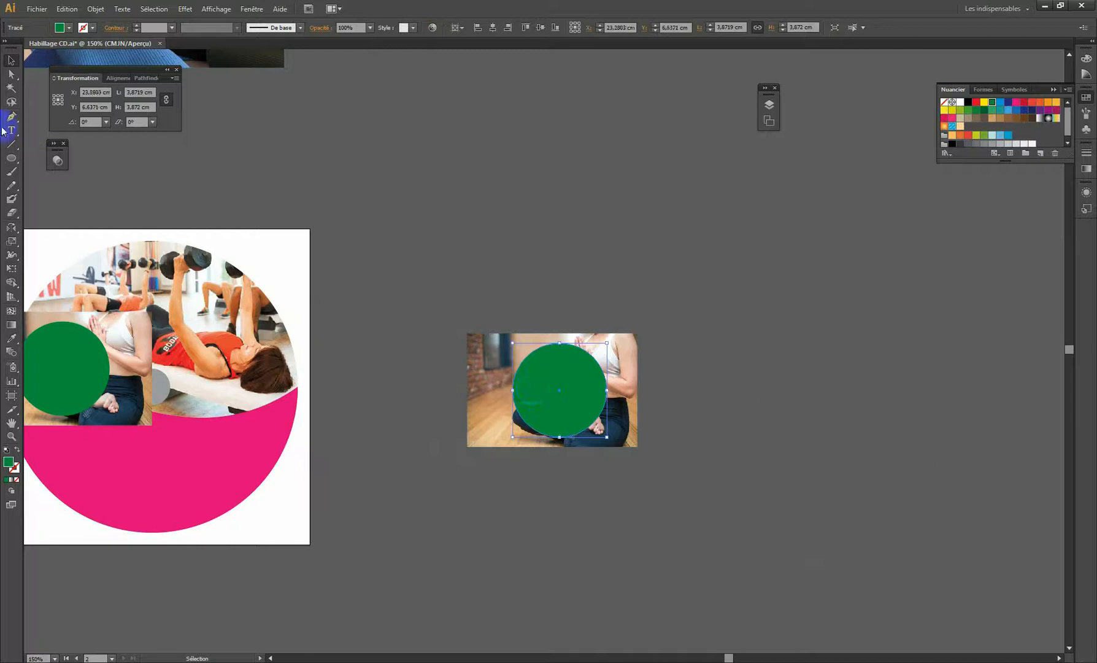
pyautogui.click(637, 422)
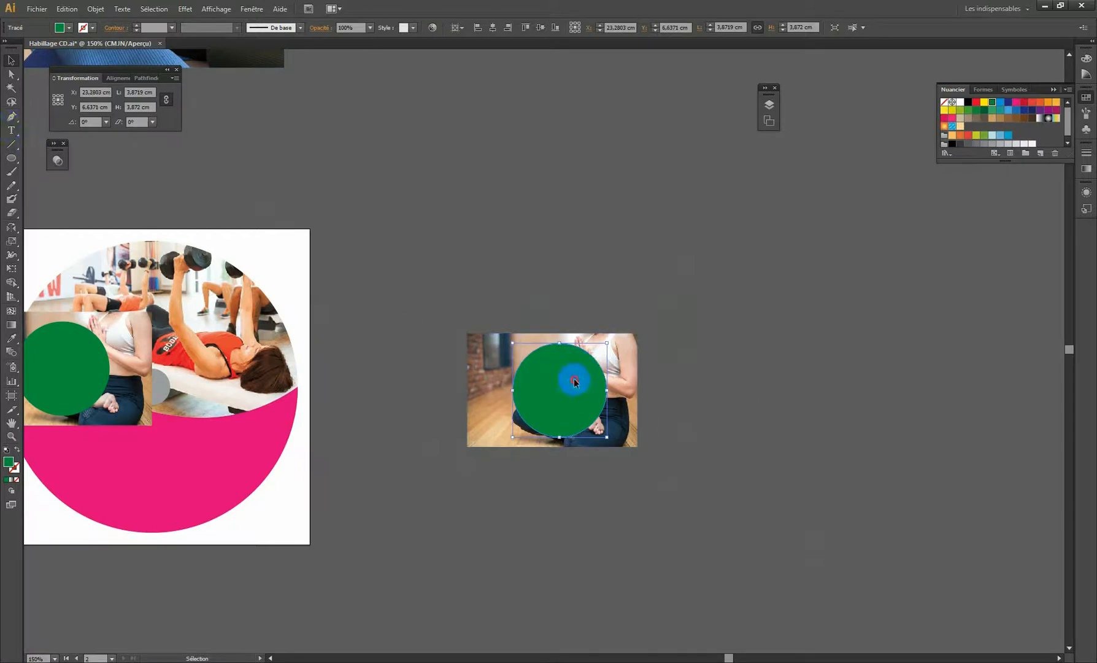
pyautogui.moveTo(575, 382); pyautogui.dragTo(586, 379)
pyautogui.moveTo(540, 290); pyautogui.dragTo(611, 539)
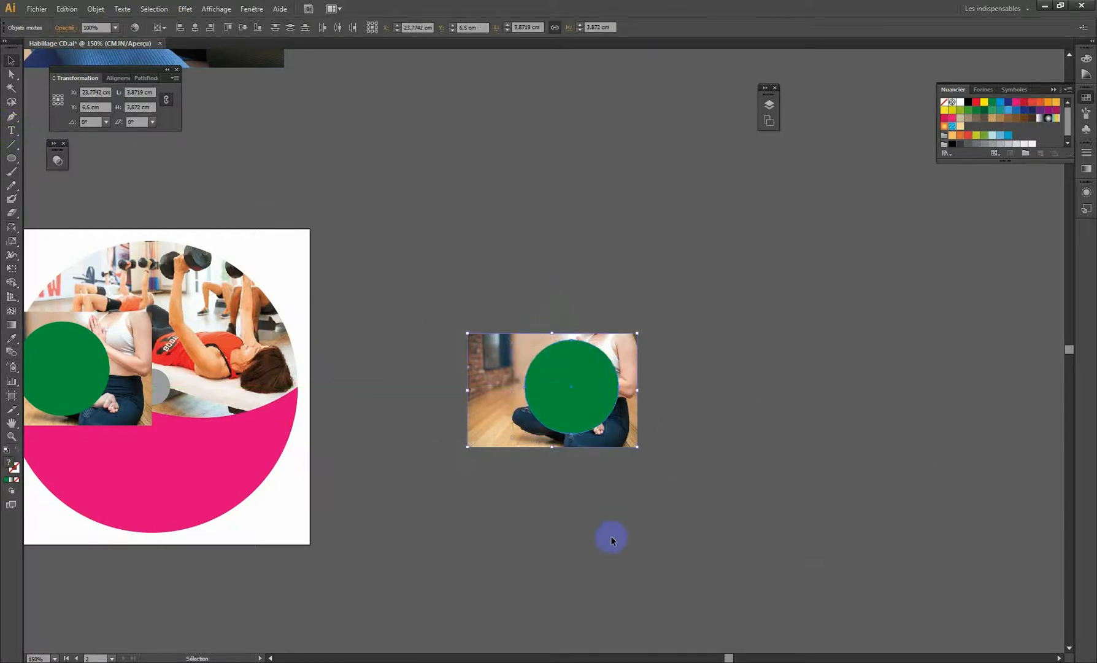
# Create a clipping mask from the green circle and the yoga photo placed outside the artboard
pyautogui.click(528, 286)
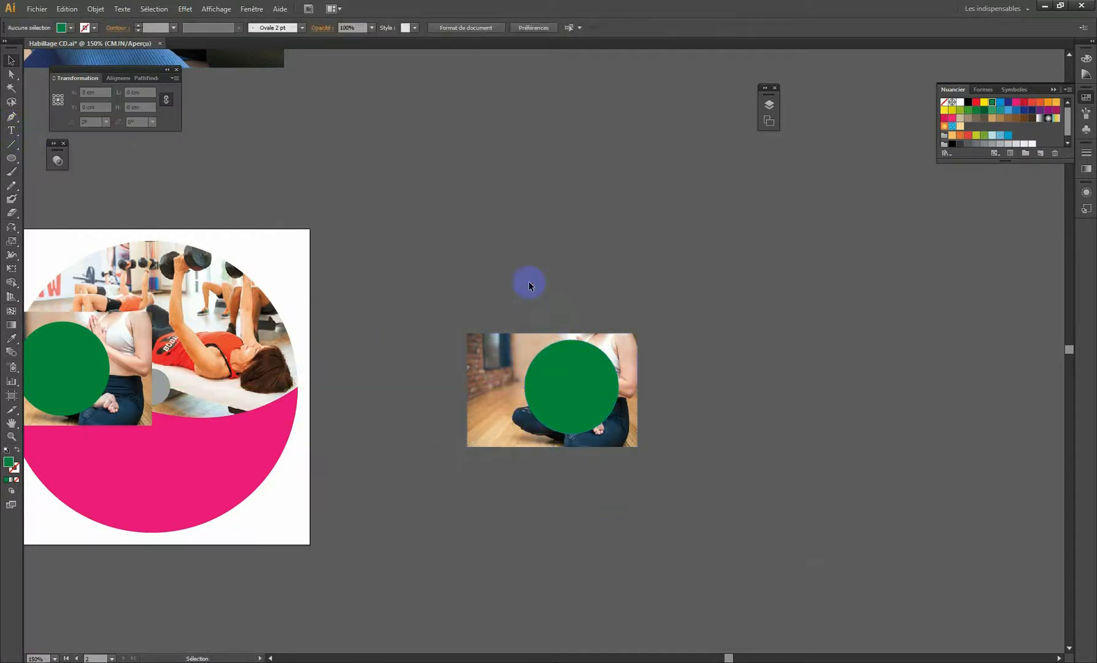
pyautogui.click(551, 386)
pyautogui.keyDown('shift'); pyautogui.click(507, 365); pyautogui.keyUp('shift')
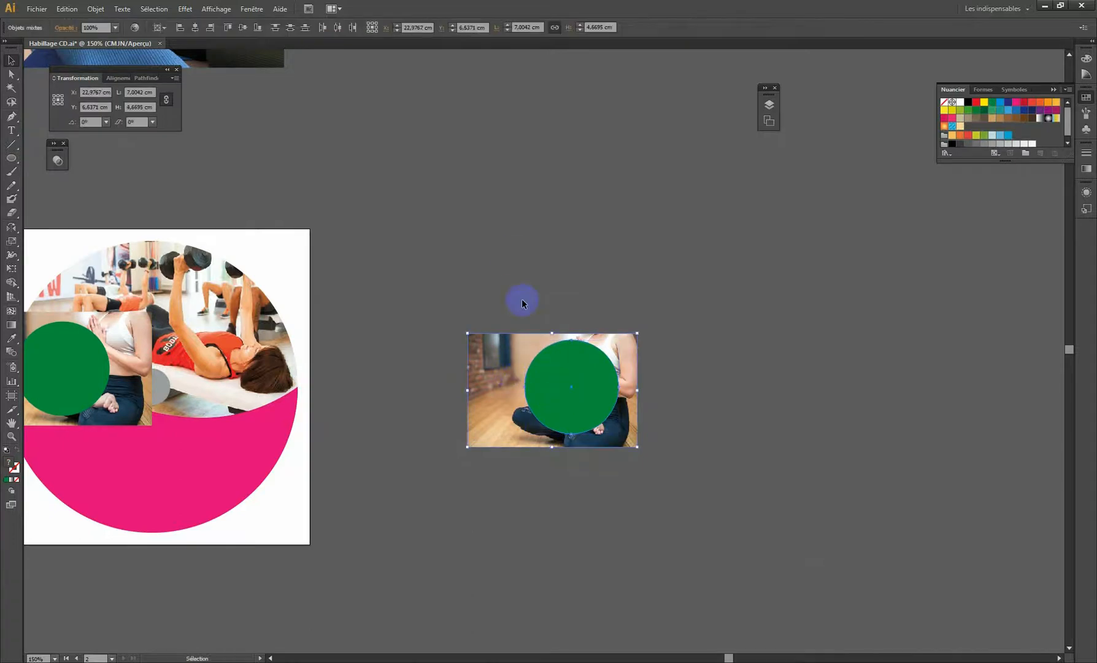
pyautogui.click(95, 9)
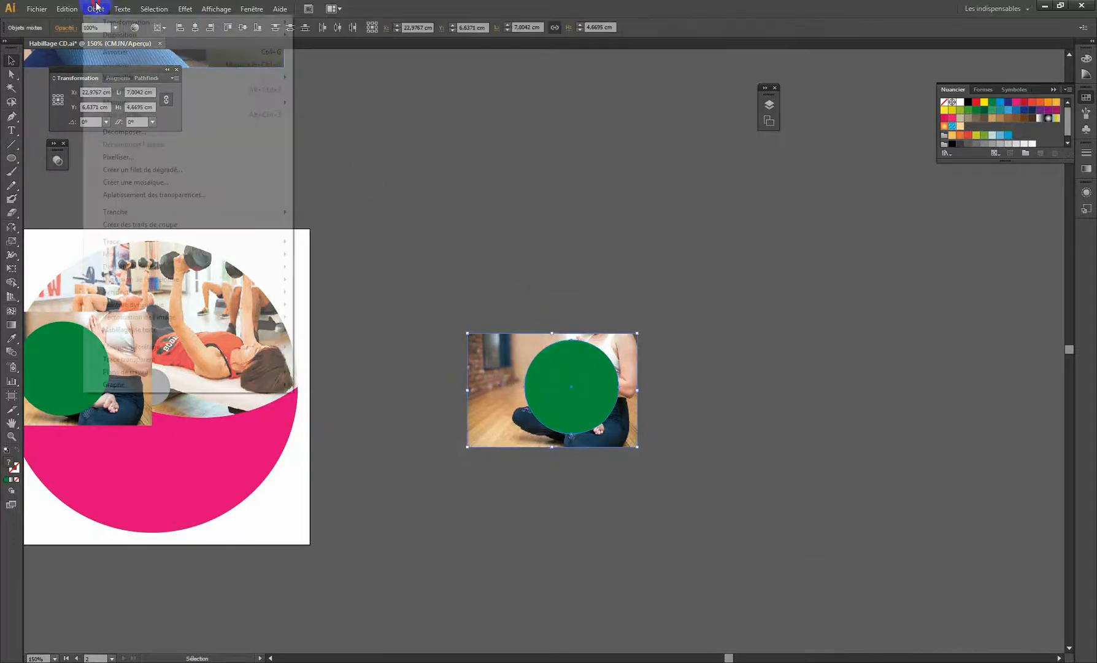
pyautogui.moveTo(286, 346)
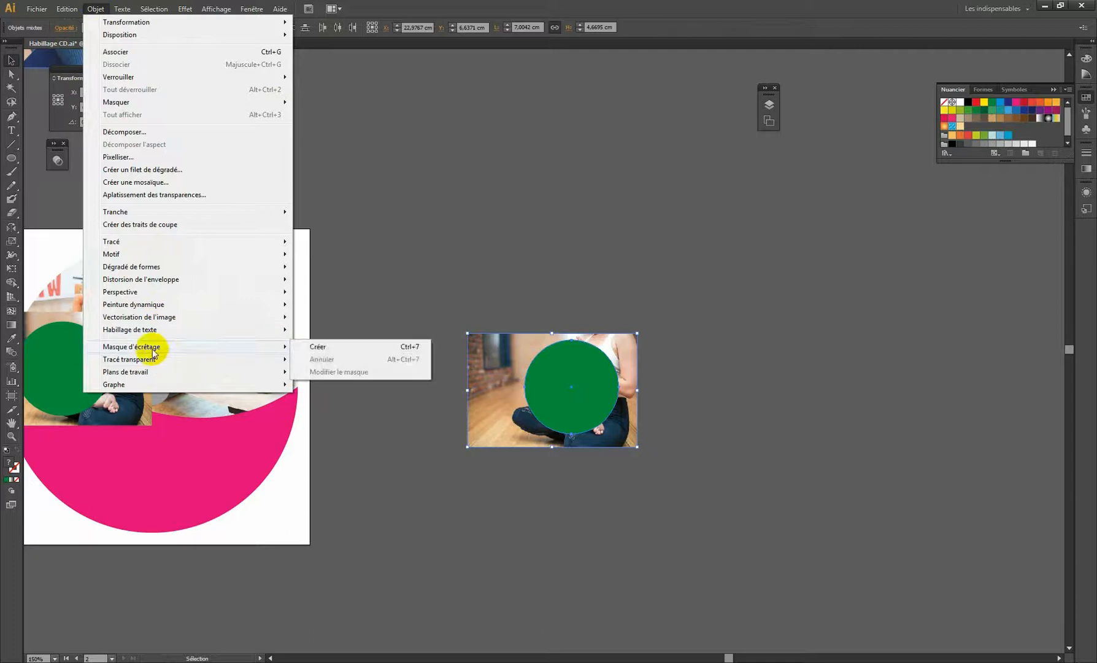
pyautogui.click(329, 347)
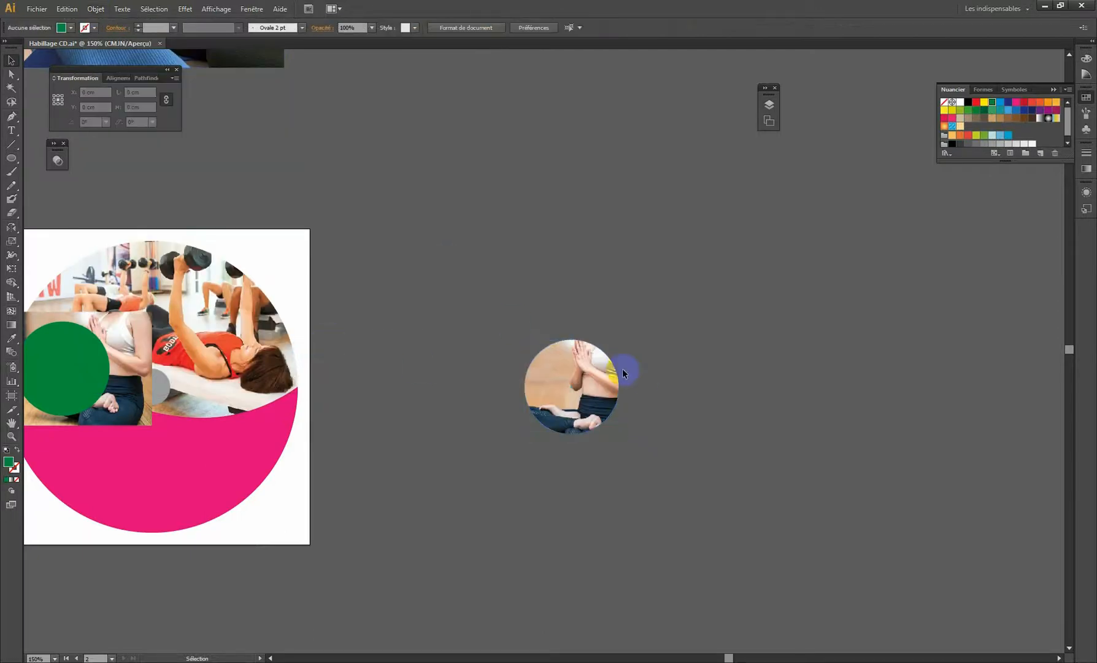
# Shift the yoga photo inside its circular mask and scale the photo down to about 6.4 × 4.3 cm
pyautogui.moveTo(532, 386); pyautogui.dragTo(641, 376)
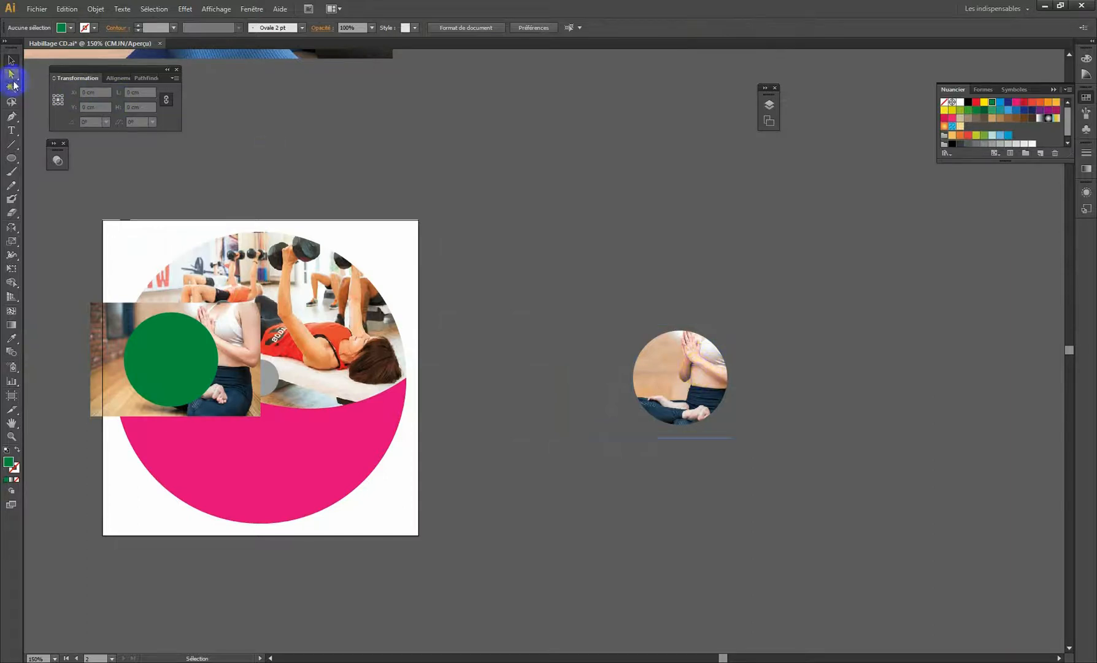
pyautogui.click(12, 75)
pyautogui.click(694, 374)
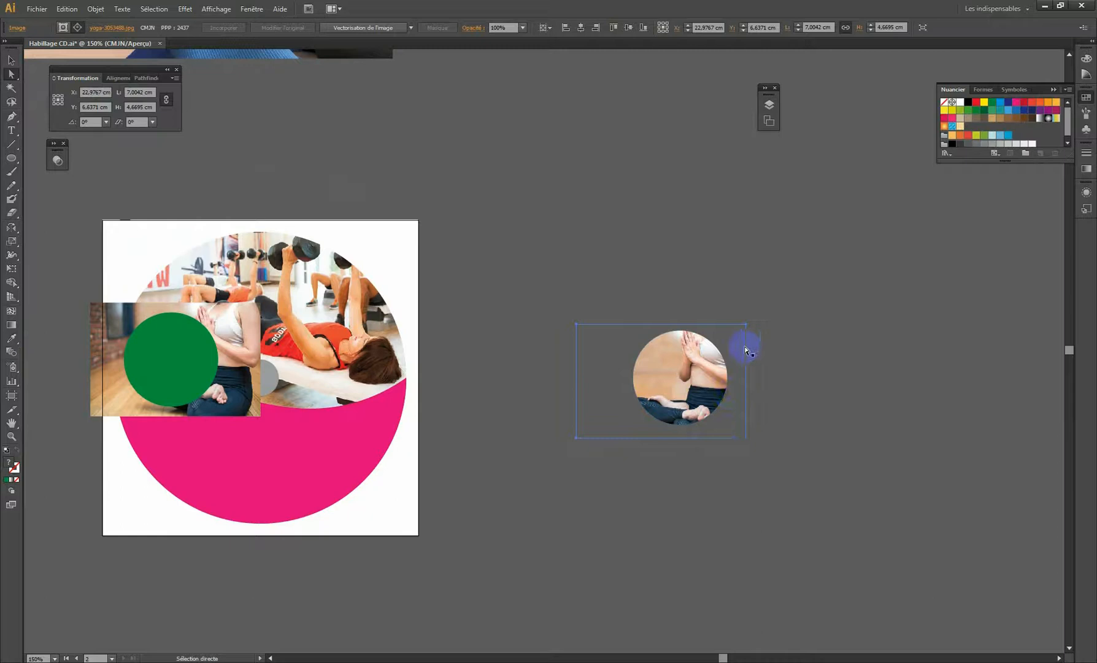
pyautogui.moveTo(694, 361)
pyautogui.mouseDown()
pyautogui.moveTo(681, 369)
pyautogui.moveTo(691, 375)
pyautogui.mouseUp()
pyautogui.click(11, 60)
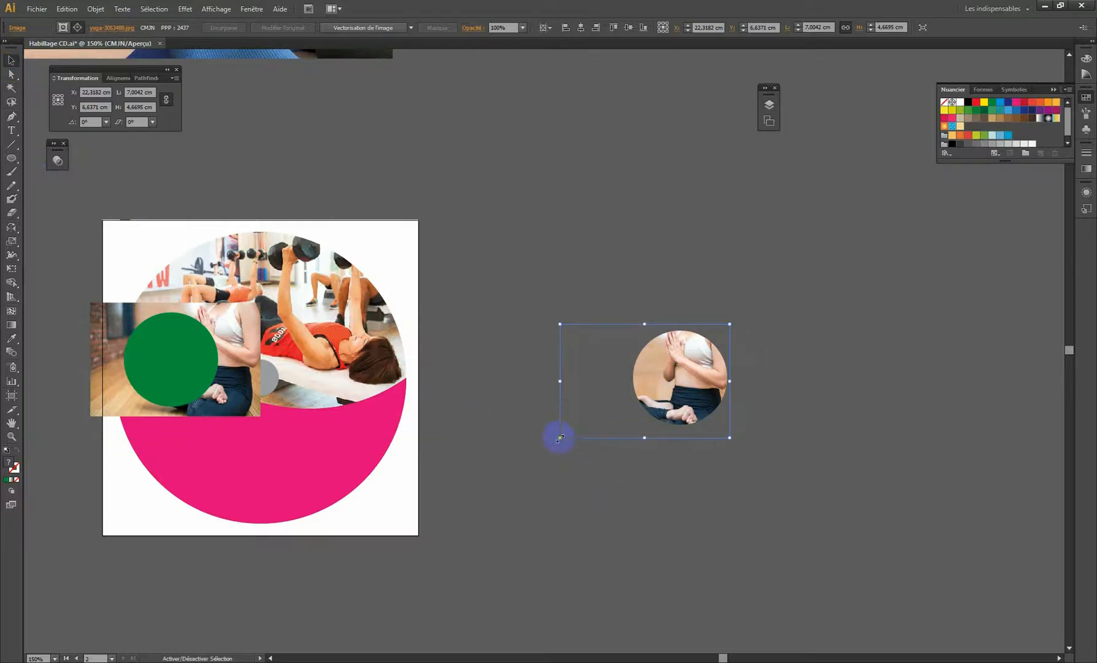
pyautogui.moveTo(560, 437); pyautogui.dragTo(574, 429)
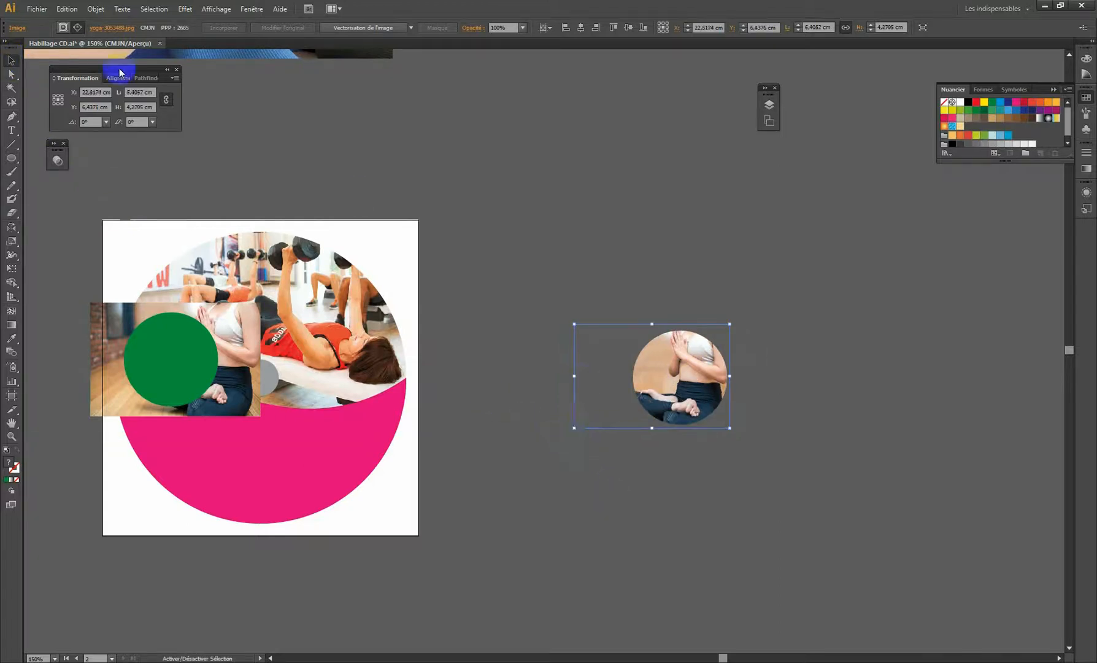
pyautogui.click(570, 196)
# Delete the leftover green circle and unmasked yoga photo from the pink disc's artboard
pyautogui.moveTo(451, 271); pyautogui.dragTo(588, 218)
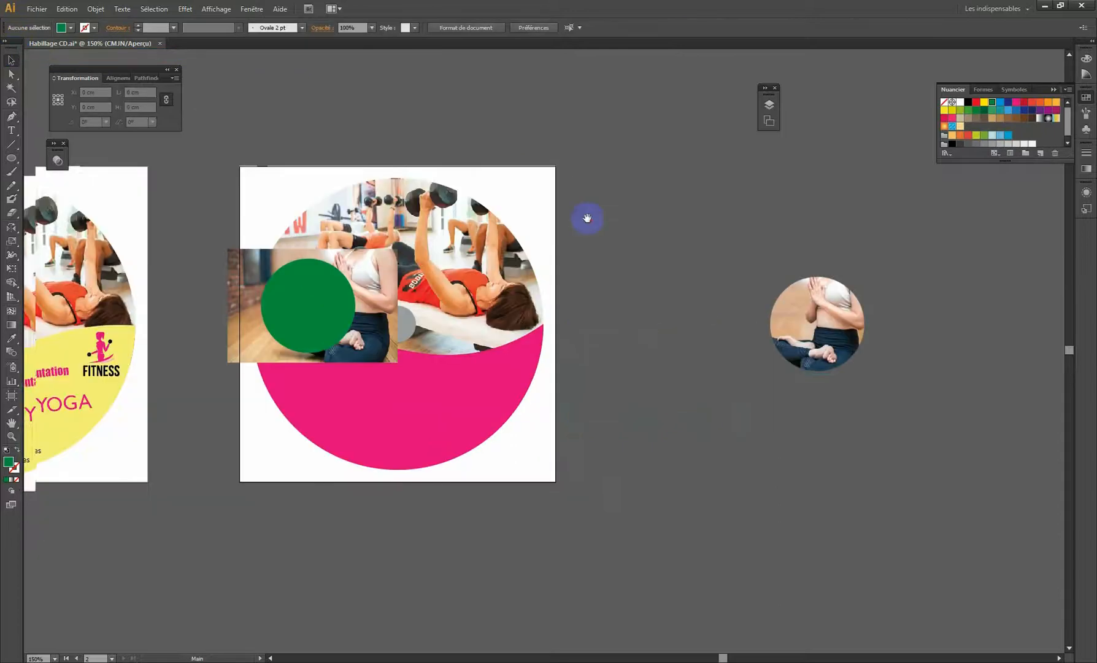
pyautogui.click(281, 283)
pyautogui.press('Delete')
pyautogui.click(362, 286)
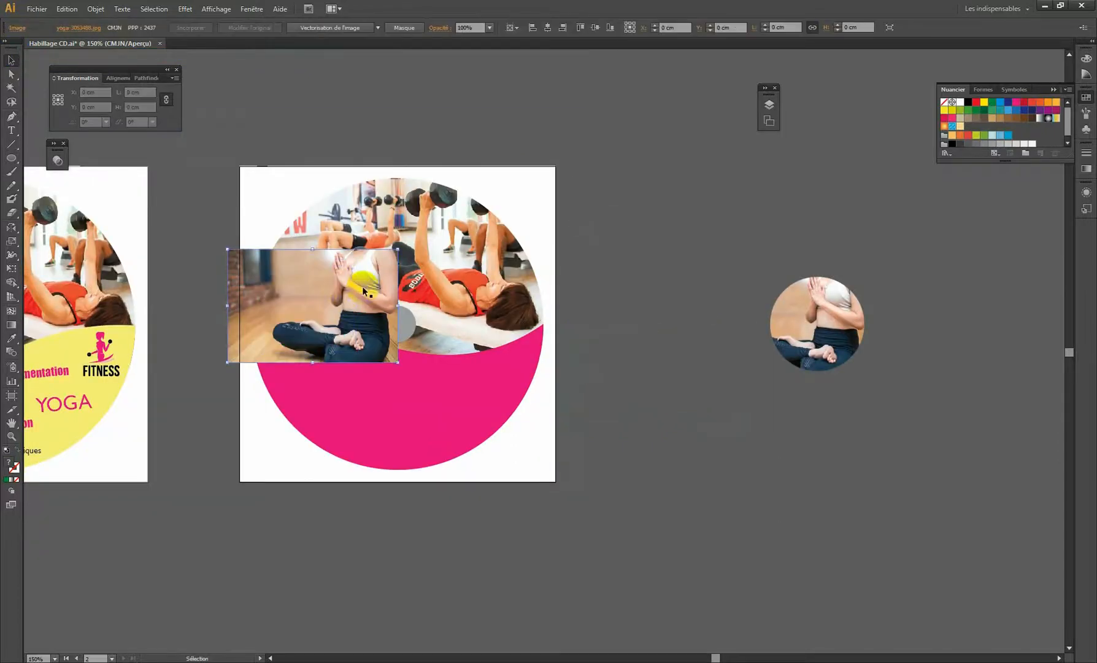
pyautogui.press('Delete')
# Place the circular yoga photo at the pink disc's left edge, over the wavy boundary
pyautogui.moveTo(822, 326); pyautogui.dragTo(310, 298)
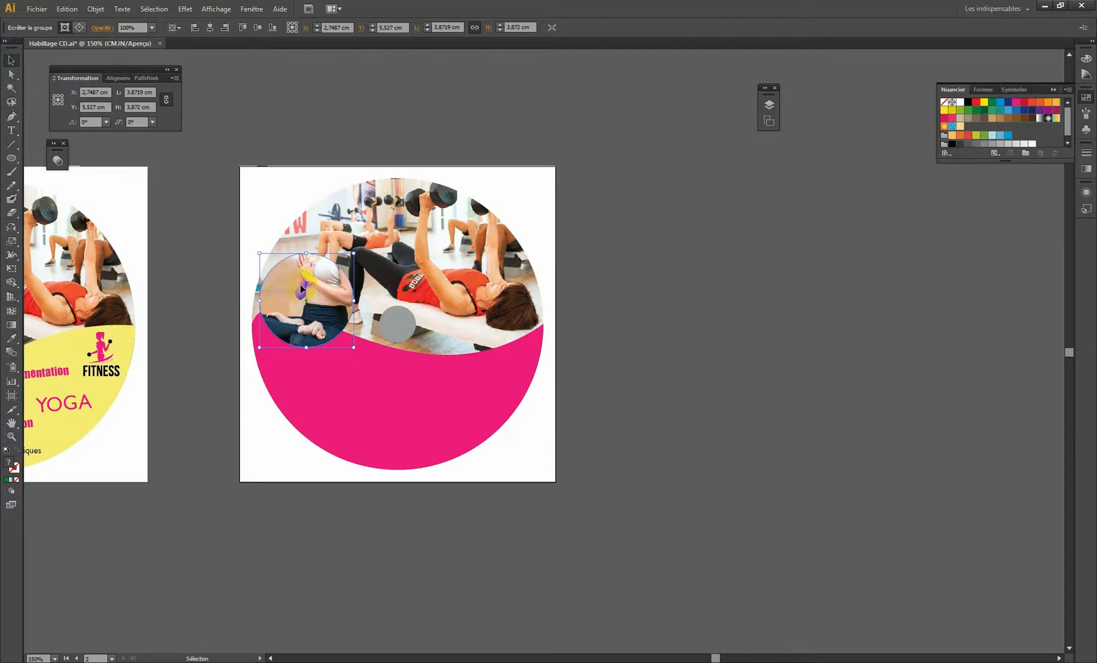
pyautogui.moveTo(301, 285); pyautogui.dragTo(426, 298)
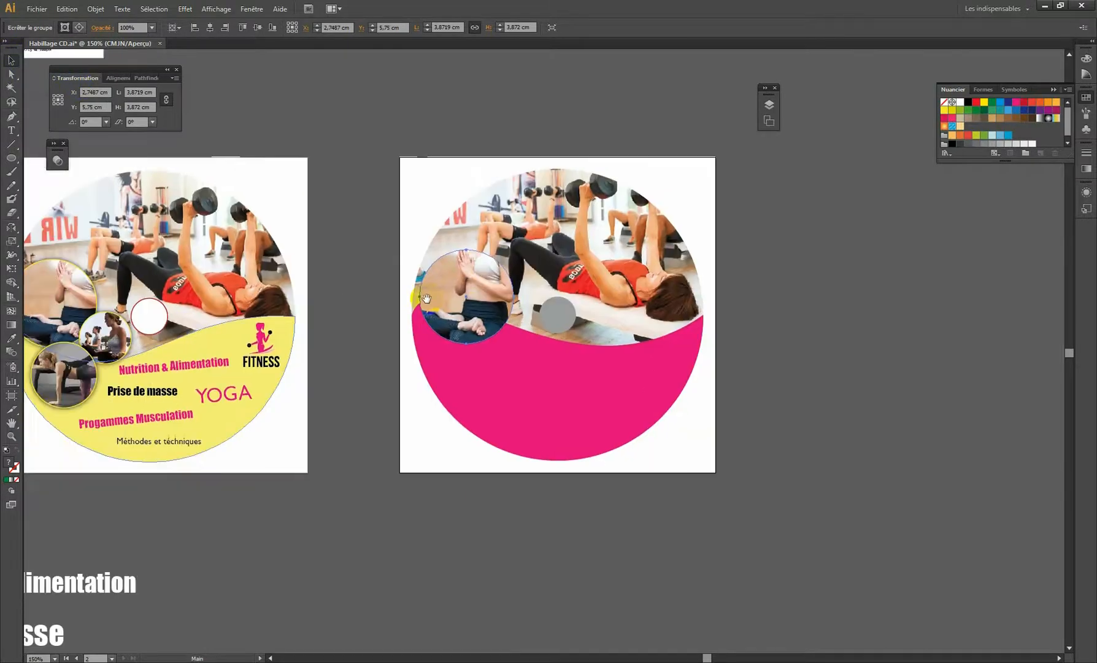
pyautogui.moveTo(299, 315); pyautogui.dragTo(351, 285)
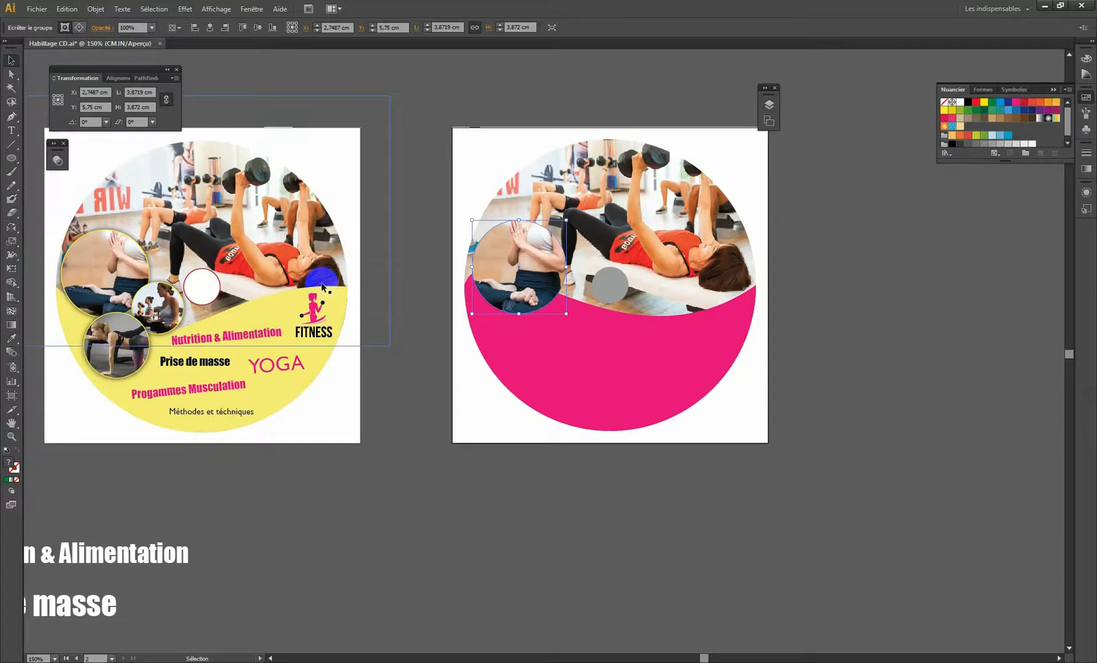
pyautogui.click(459, 343)
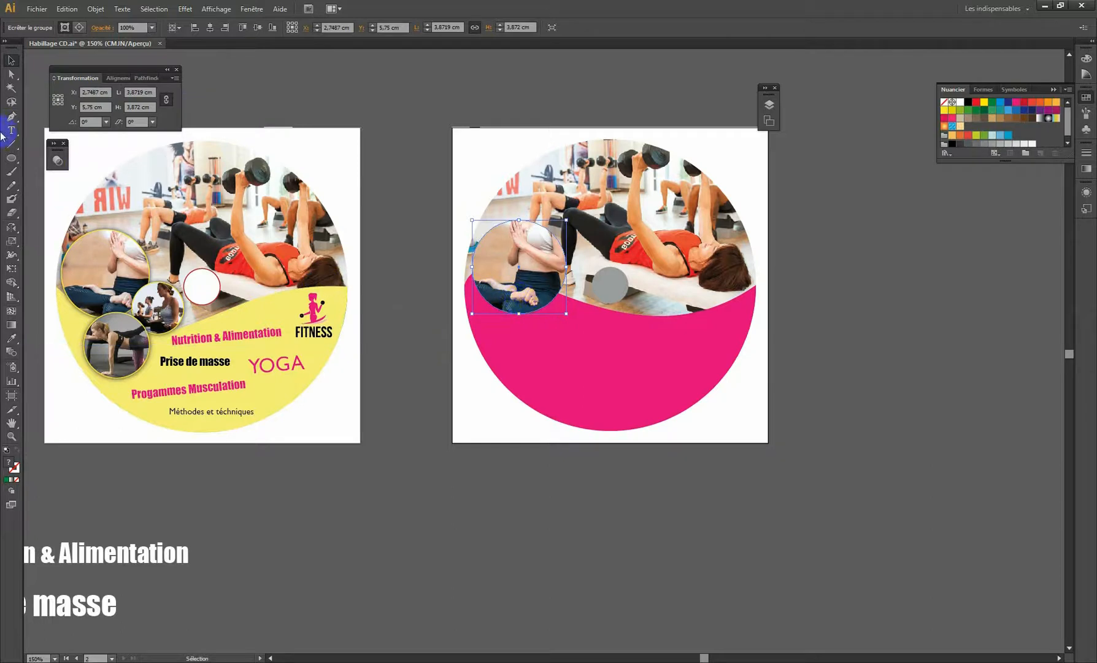
# Draw a green circle about 3.12 cm in diameter over the pink disc's lower-left edge
pyautogui.click(11, 157)
pyautogui.moveTo(625, 327); pyautogui.dragTo(527, 309)
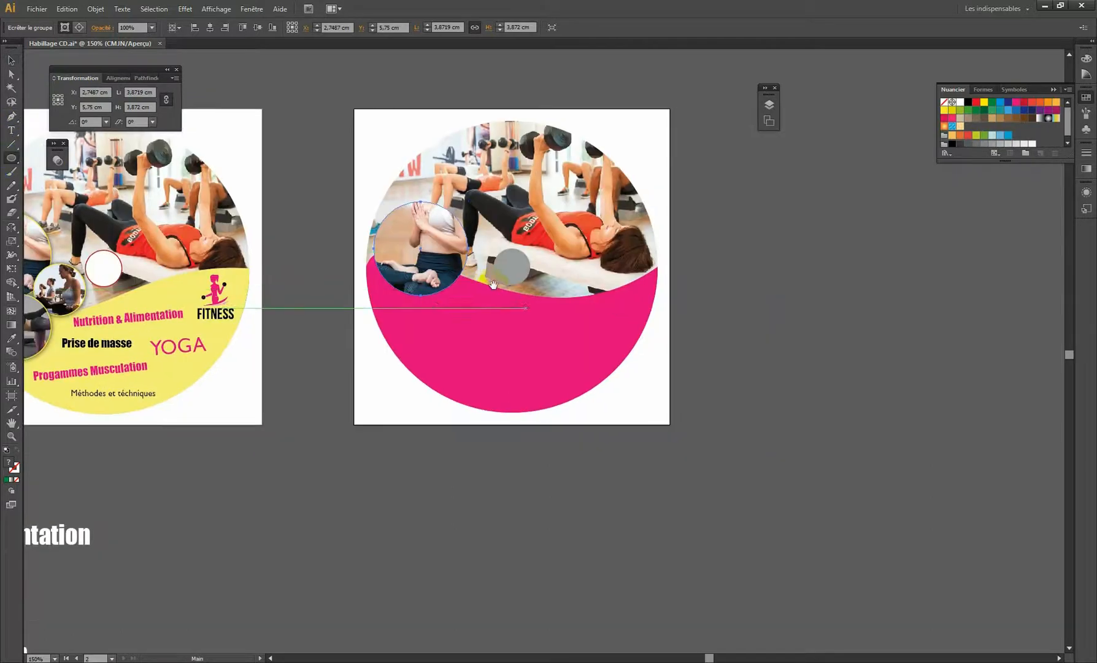
pyautogui.moveTo(398, 337); pyautogui.dragTo(467, 407)
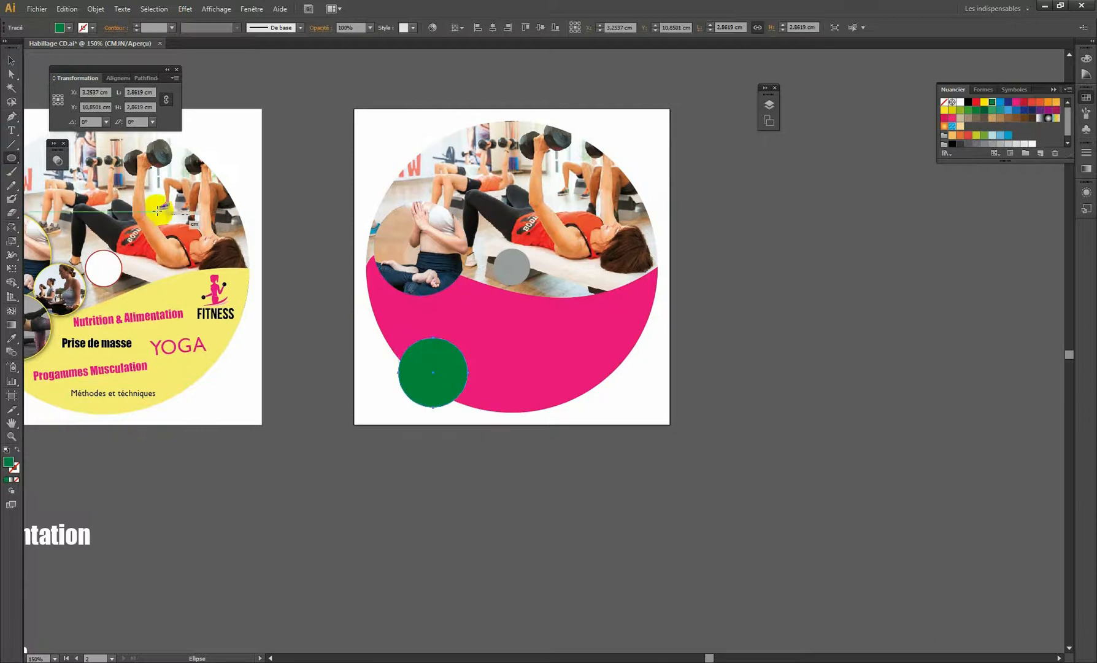
pyautogui.click(11, 60)
pyautogui.moveTo(297, 290); pyautogui.dragTo(365, 283)
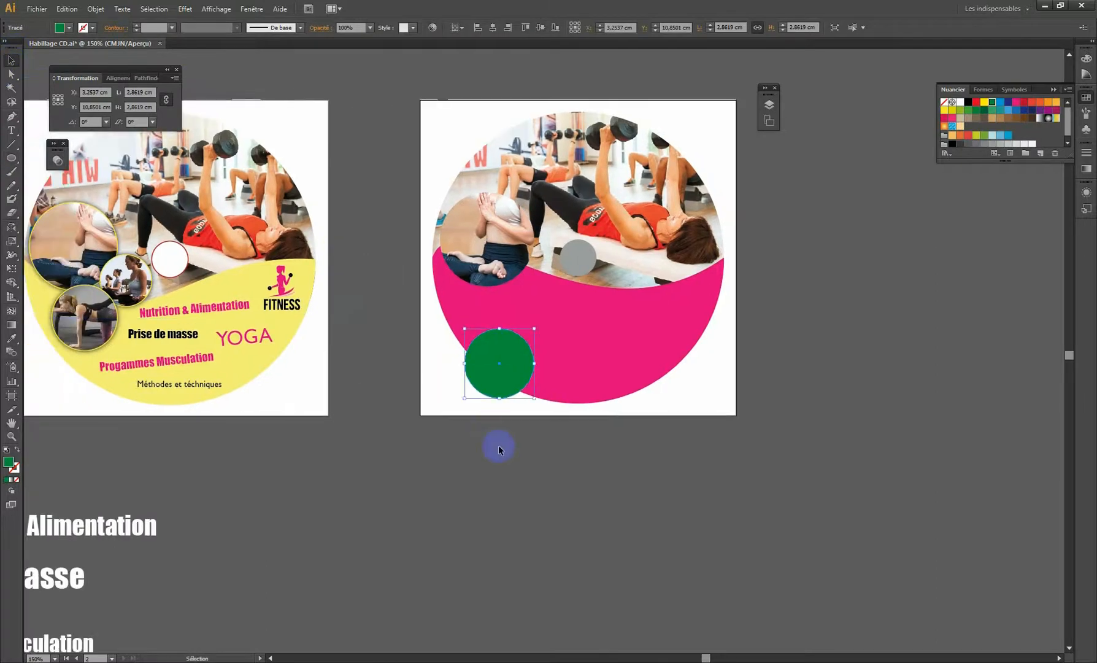
pyautogui.moveTo(534, 399); pyautogui.dragTo(540, 405)
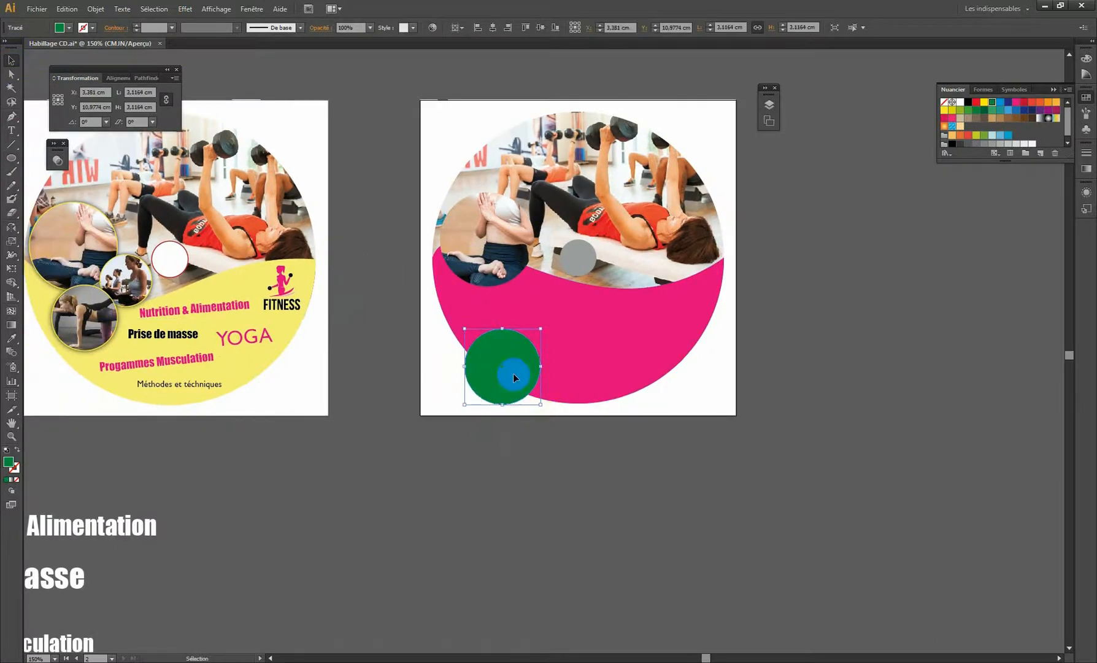
# Bring the photo of the two women exercising on mats behind the green circle at the pink disc's lower-left edge
pyautogui.moveTo(746, 286); pyautogui.dragTo(690, 345)
pyautogui.keyDown('ctrl'); pyautogui.keyDown('alt'); pyautogui.click(677, 323); pyautogui.keyUp('alt'); pyautogui.keyUp('ctrl')
pyautogui.moveTo(749, 284); pyautogui.dragTo(781, 555)
pyautogui.moveTo(569, 162); pyautogui.dragTo(678, 572)
pyautogui.moveTo(678, 620); pyautogui.dragTo(677, 335)
pyautogui.moveTo(712, 252); pyautogui.dragTo(601, 451)
pyautogui.keyDown('ctrl'); pyautogui.click(587, 447); pyautogui.keyUp('ctrl')
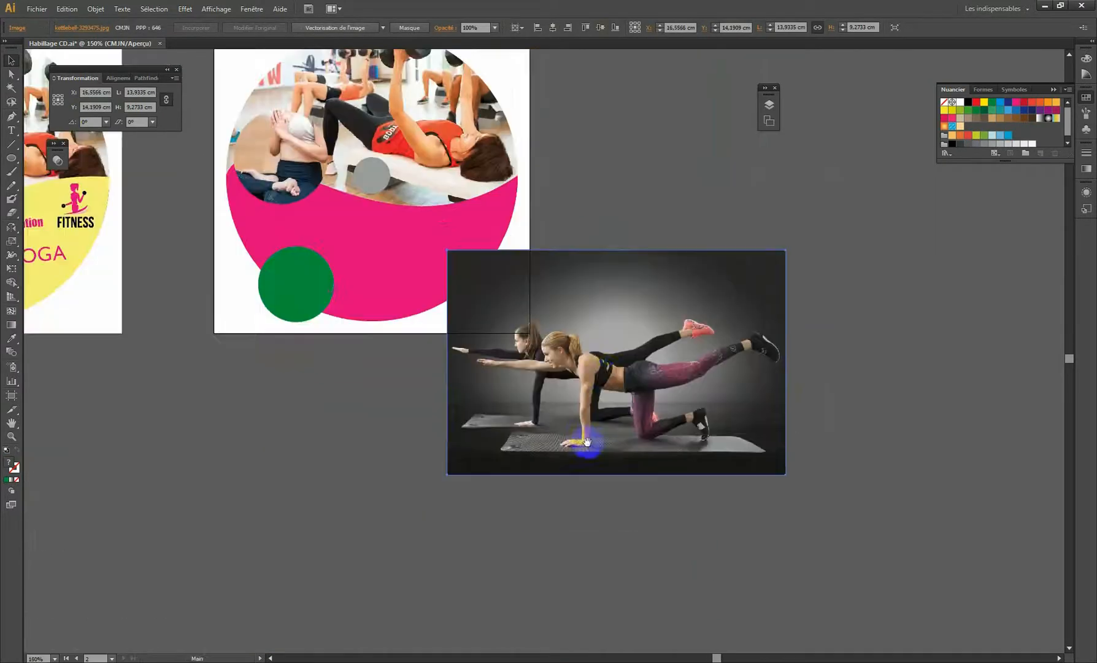
pyautogui.moveTo(605, 376); pyautogui.dragTo(403, 439)
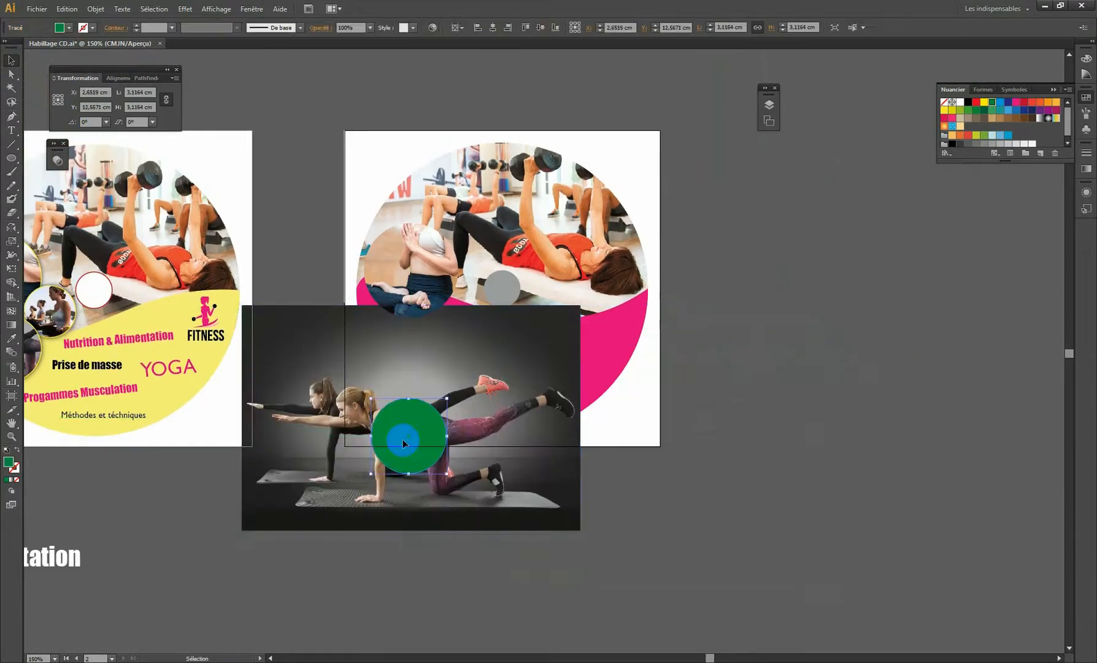
# Scale the mat exercise photo down to about 4.93 × 3.28 cm around the green circle
pyautogui.click(505, 343)
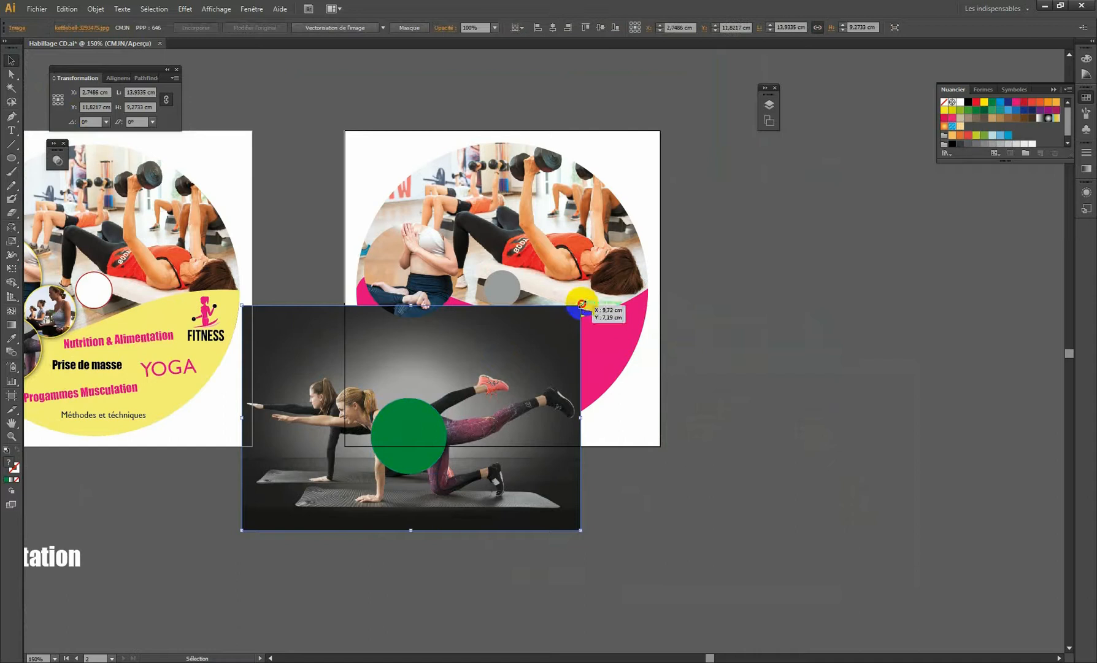
pyautogui.moveTo(581, 305); pyautogui.dragTo(434, 403)
pyautogui.moveTo(305, 494); pyautogui.dragTo(407, 461)
pyautogui.moveTo(534, 497); pyautogui.dragTo(464, 449)
pyautogui.moveTo(441, 395); pyautogui.dragTo(466, 454)
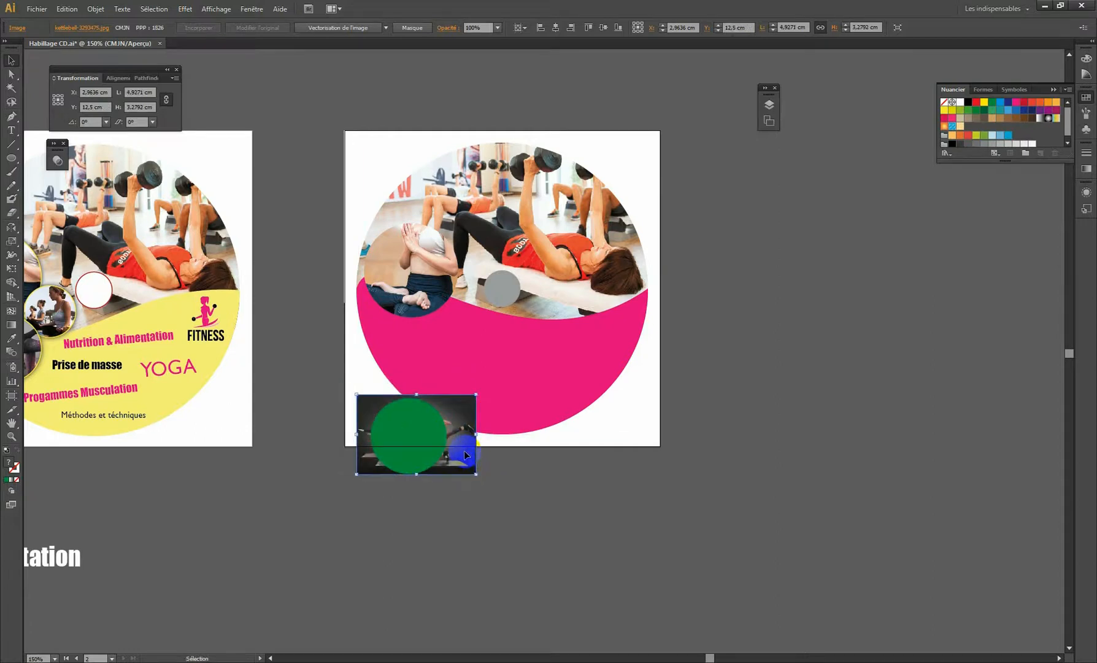
# Clip the mat exercise photo to the green circle and move the masked photo up beneath the circular yoga photo
pyautogui.keyDown('shift'); pyautogui.click(398, 426); pyautogui.keyUp('shift')
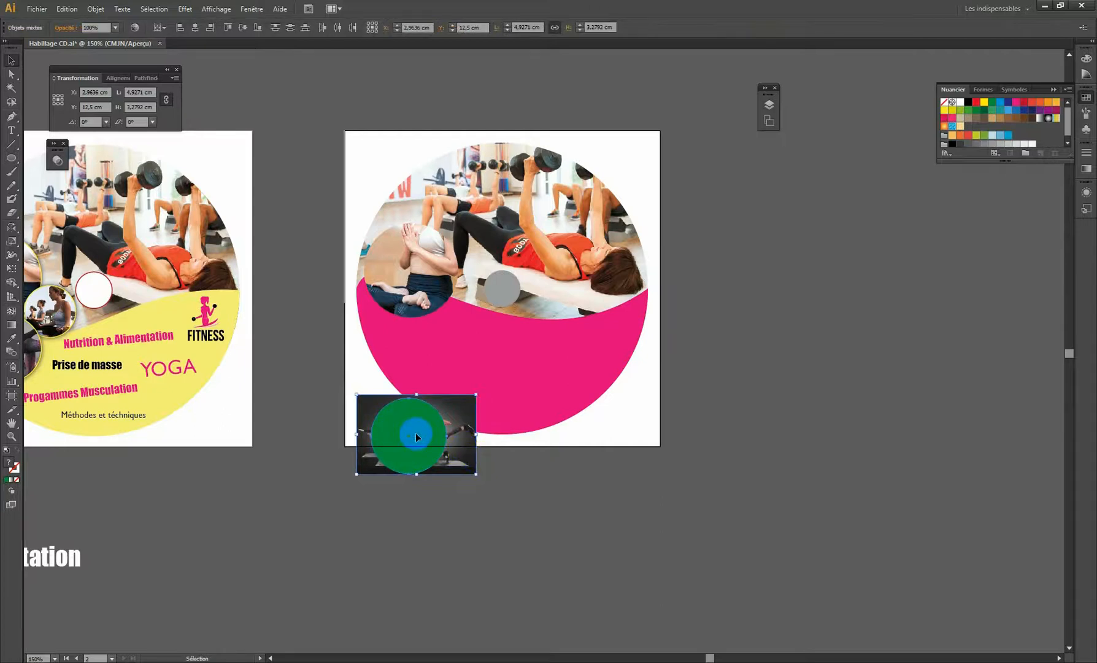
pyautogui.hotkey('ctrl', '7')
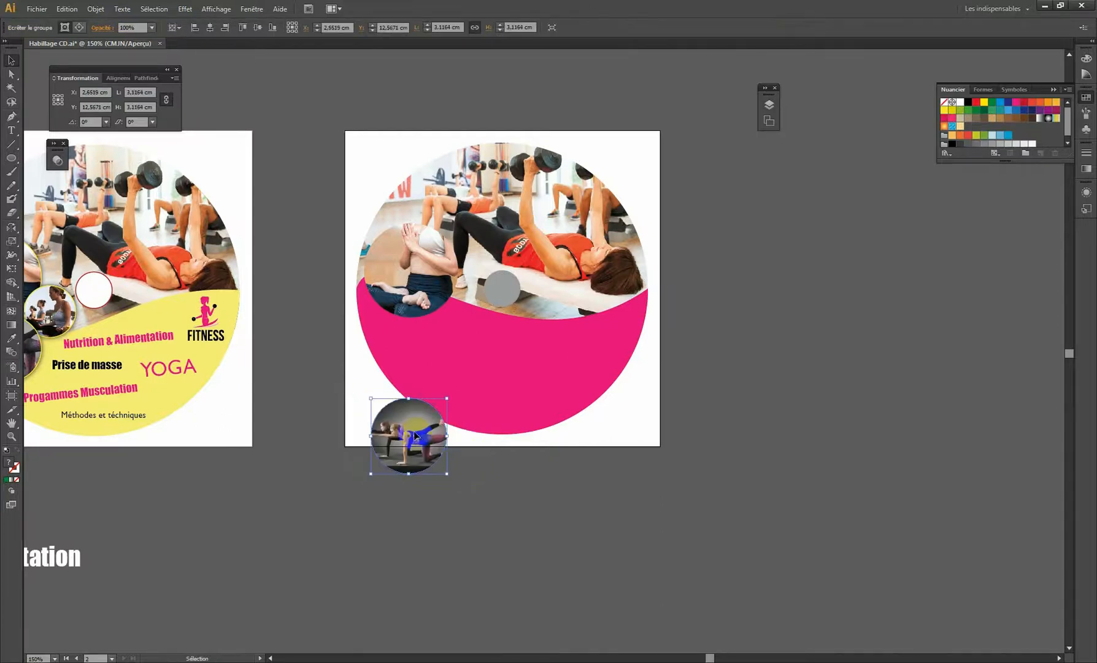
pyautogui.click(571, 524)
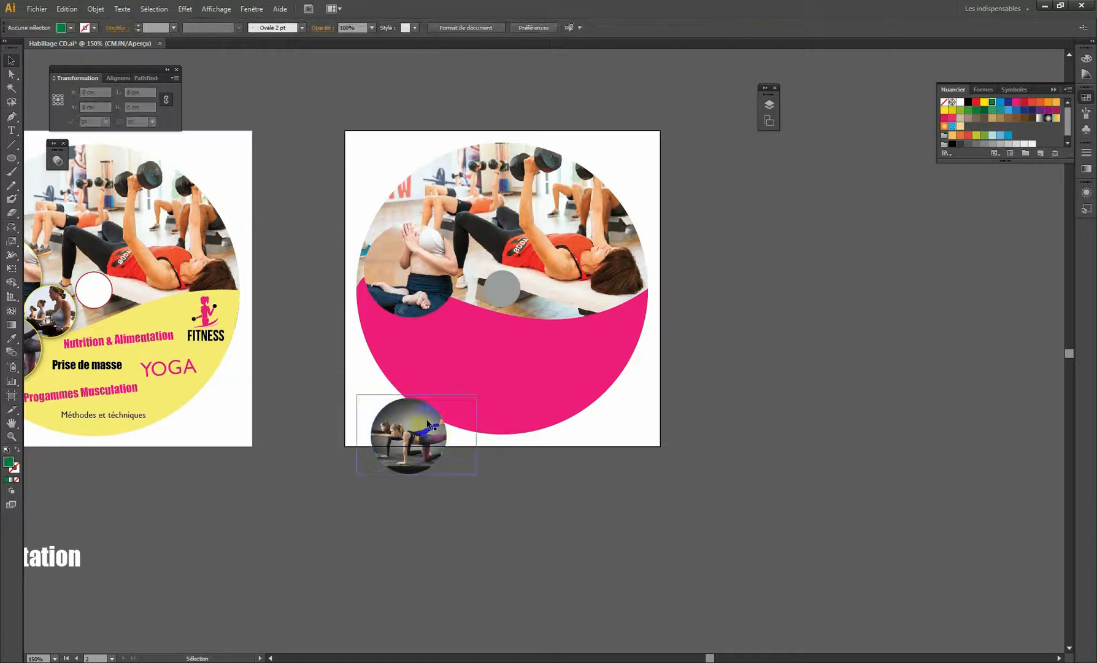
pyautogui.moveTo(412, 431); pyautogui.dragTo(467, 374)
# Enlarge the mat exercise photo inside its circular mask to about 6.68 × 4.45 cm and nudge it sideways to frame the women
pyautogui.press('a')
pyautogui.press('space')
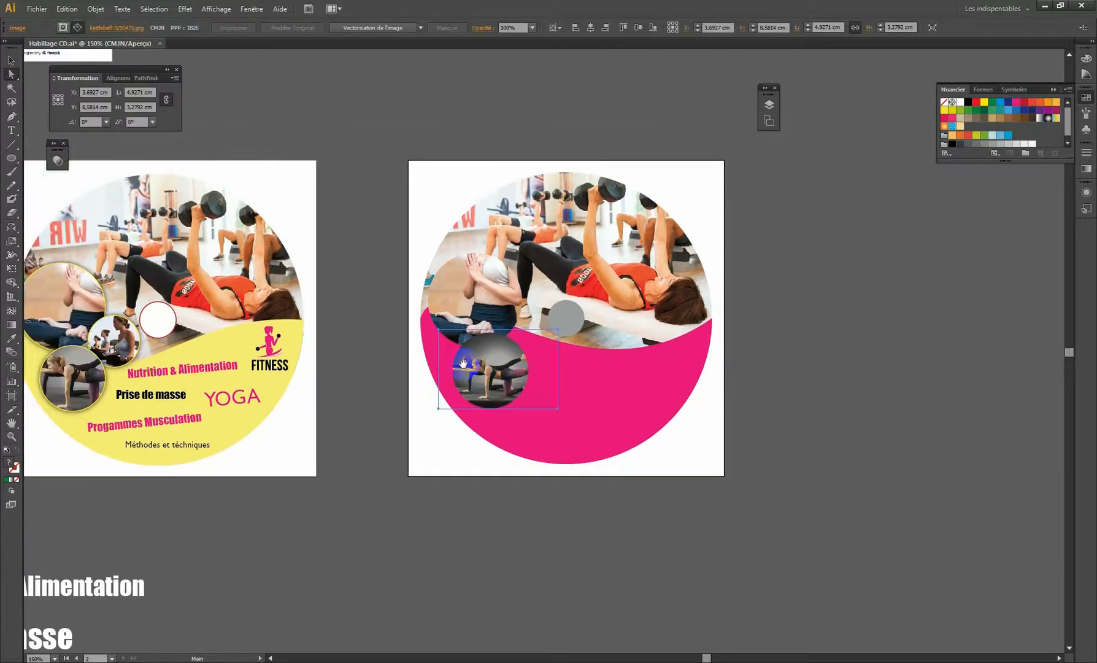
pyautogui.press('v')
pyautogui.moveTo(558, 408)
pyautogui.mouseDown()
pyautogui.moveTo(583, 423)
pyautogui.moveTo(570, 417)
pyautogui.mouseUp()
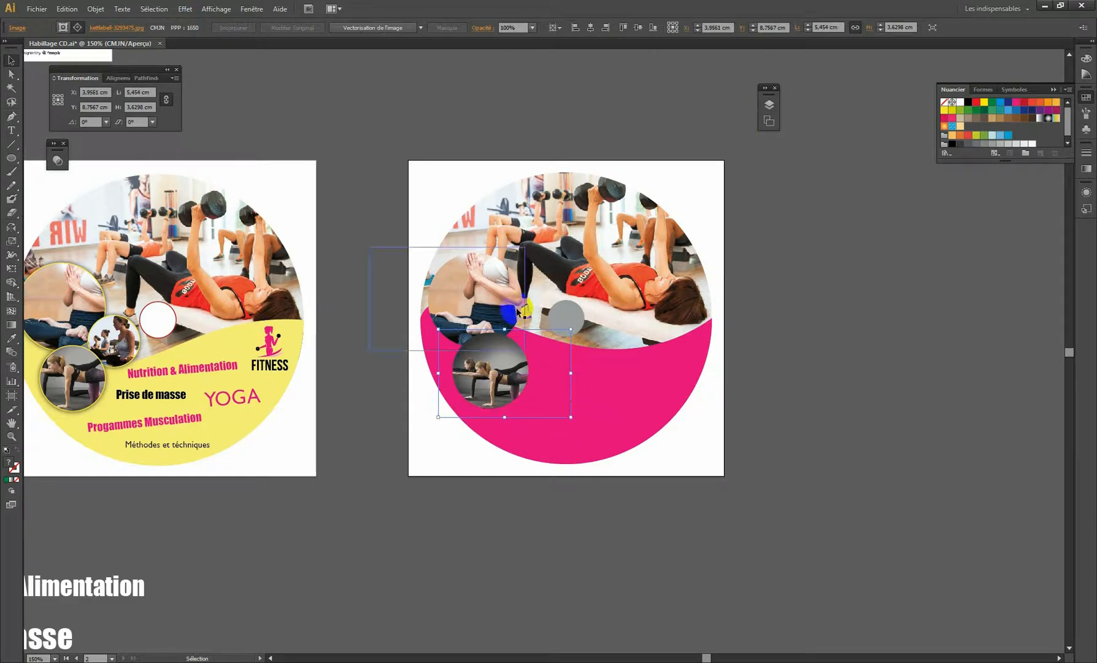
pyautogui.moveTo(571, 329); pyautogui.dragTo(613, 300)
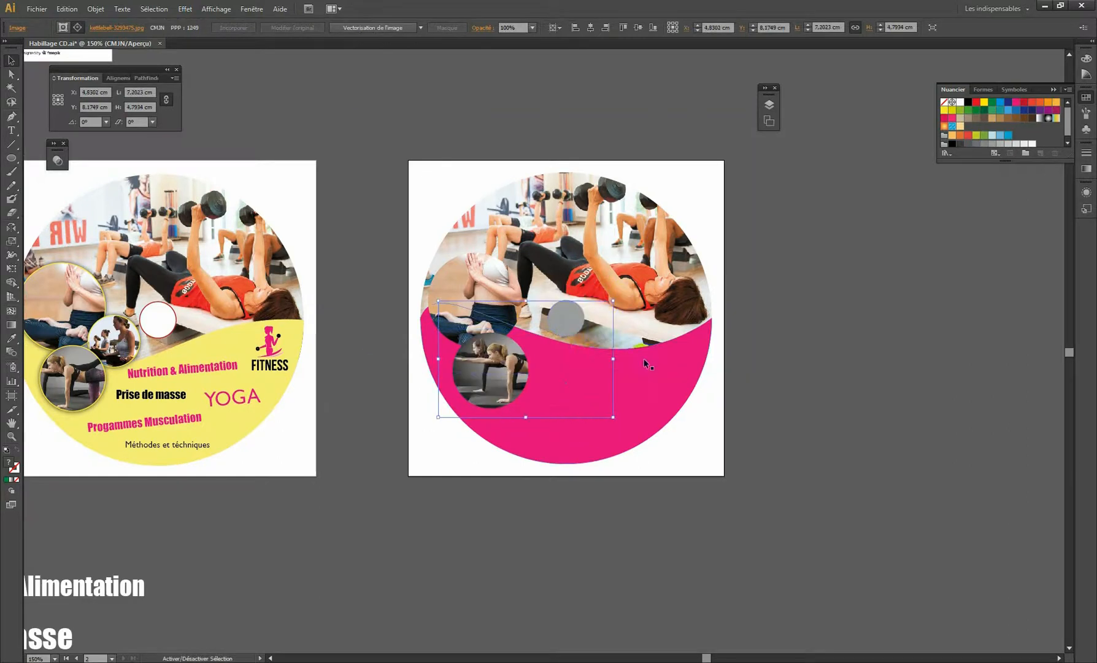
pyautogui.hotkey('shift', 'Left')
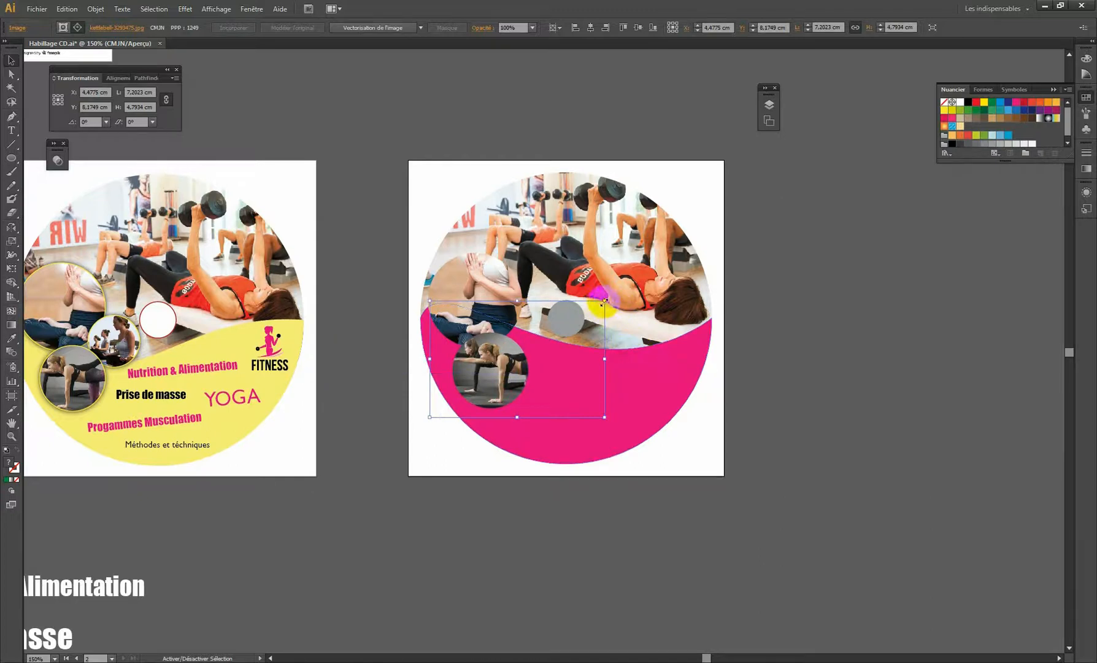
pyautogui.moveTo(605, 300); pyautogui.dragTo(592, 313)
pyautogui.hotkey('shift', 'Right')
pyautogui.hotkey('shift', 'Right')
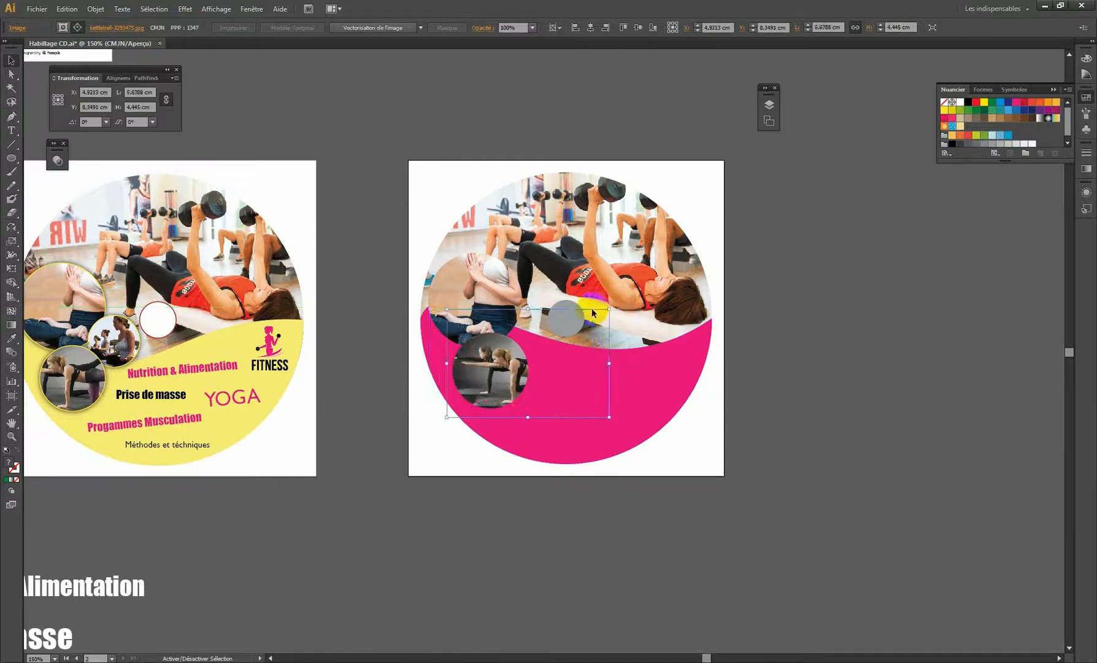
pyautogui.hotkey('shift', 'Left')
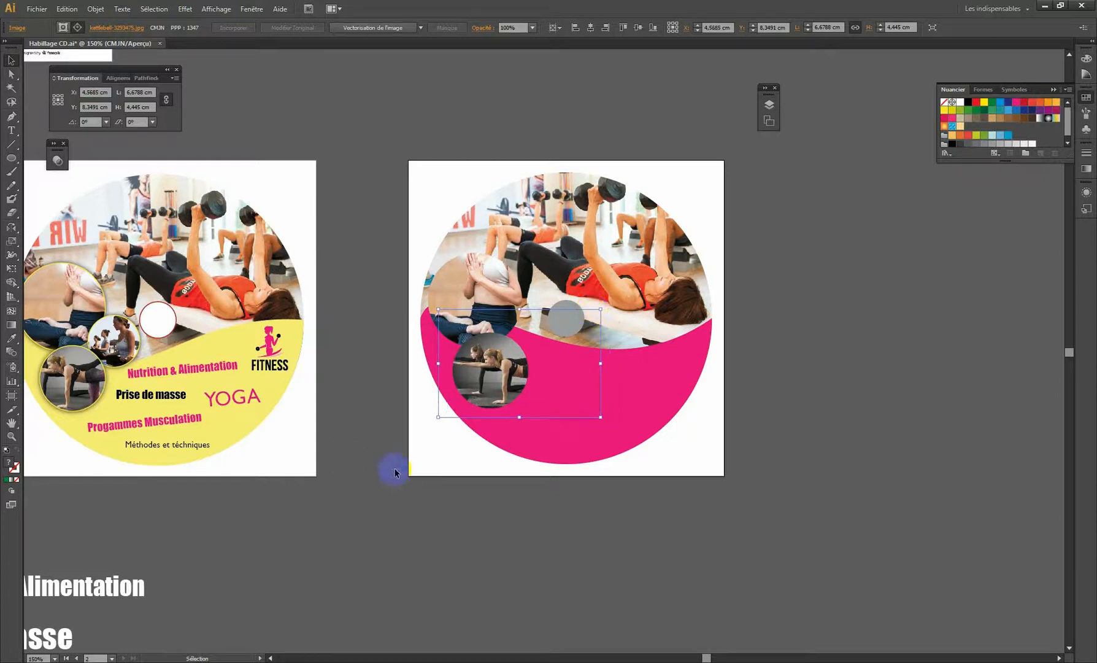
# Adjust the position of the whole circular mat exercise photo just below the circular yoga photo
pyautogui.click(424, 412)
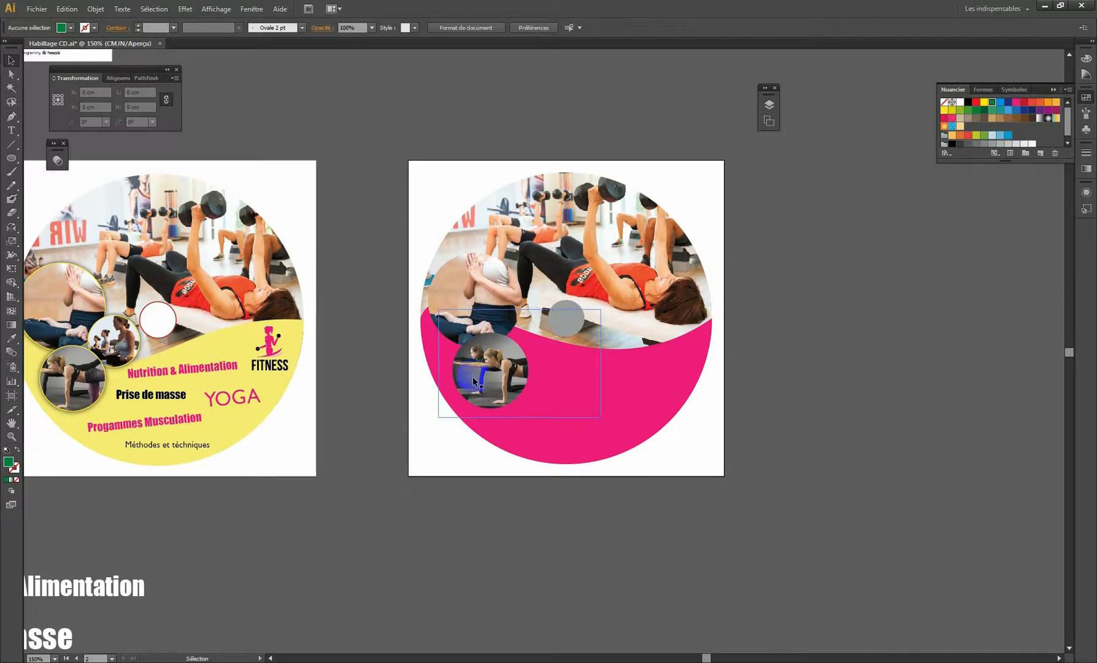
pyautogui.moveTo(477, 378); pyautogui.dragTo(489, 397)
# Draw a green circle about 2.12 cm in diameter on the pink area, beside the circular mat exercise photo
pyautogui.moveTo(406, 399); pyautogui.dragTo(414, 369)
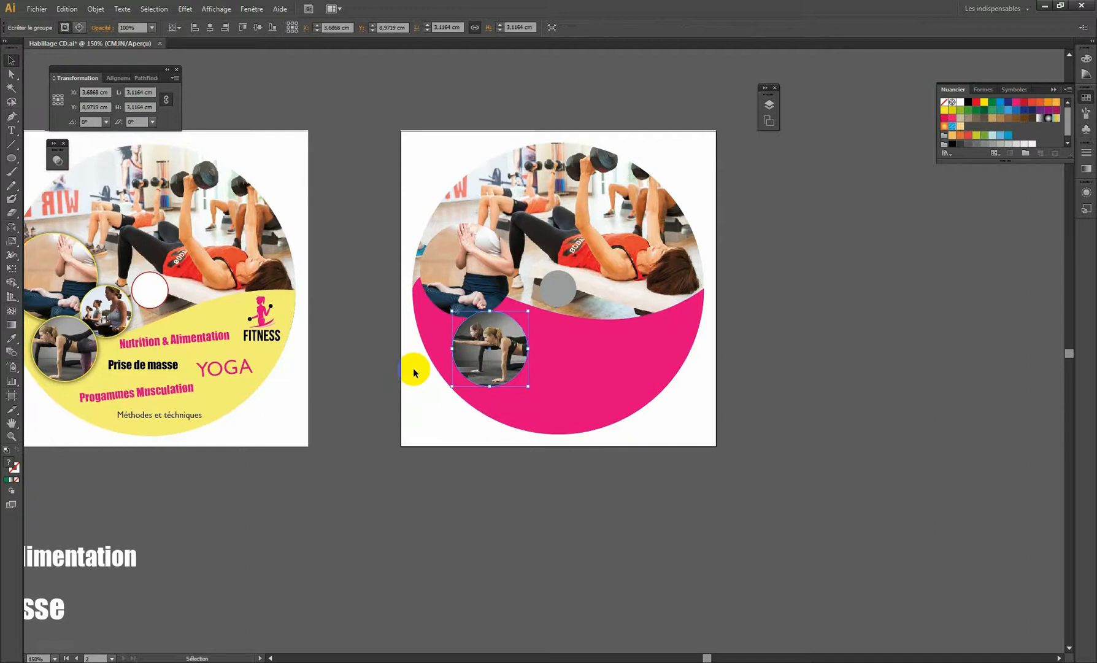
pyautogui.click(13, 161)
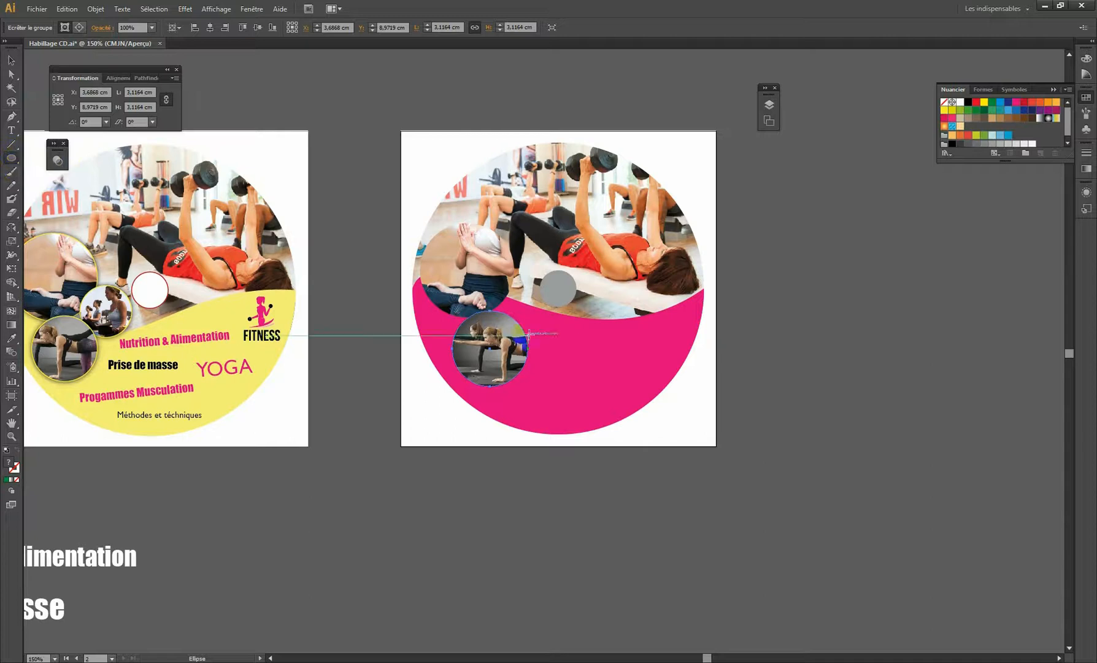
pyautogui.moveTo(535, 313); pyautogui.dragTo(587, 362)
pyautogui.click(81, 98)
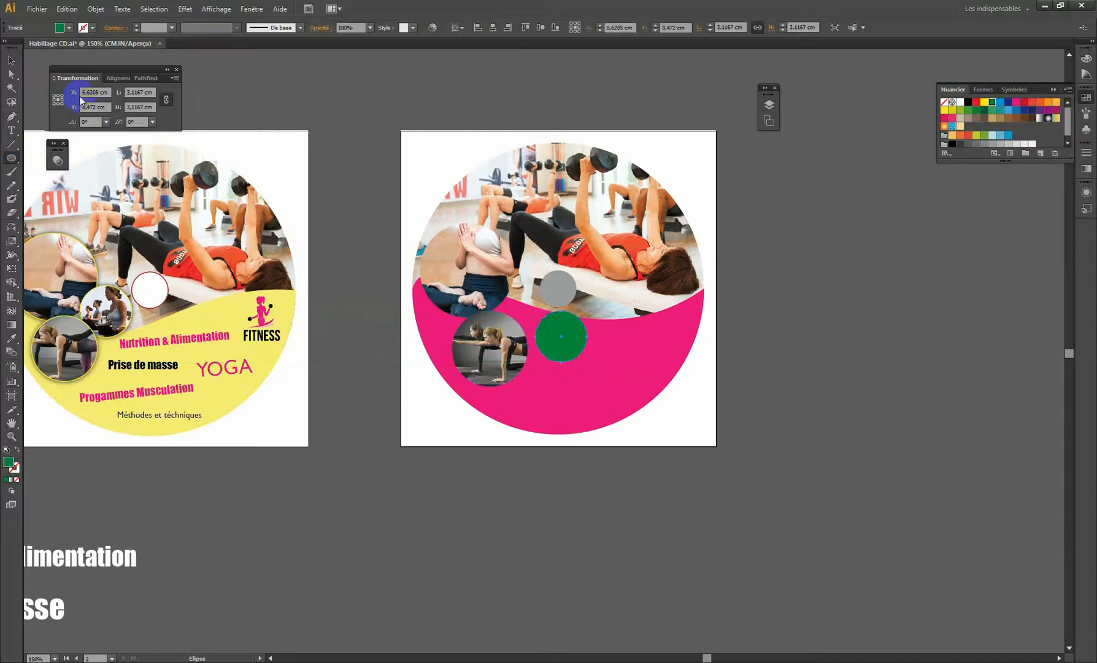
# Bring the group meditation photo onto the pink disc design, scaled down to about 5.63 × 3.75 cm around the green circle
pyautogui.keyDown('ctrl'); pyautogui.keyDown('alt'); pyautogui.click(613, 247); pyautogui.keyUp('alt'); pyautogui.keyUp('ctrl')
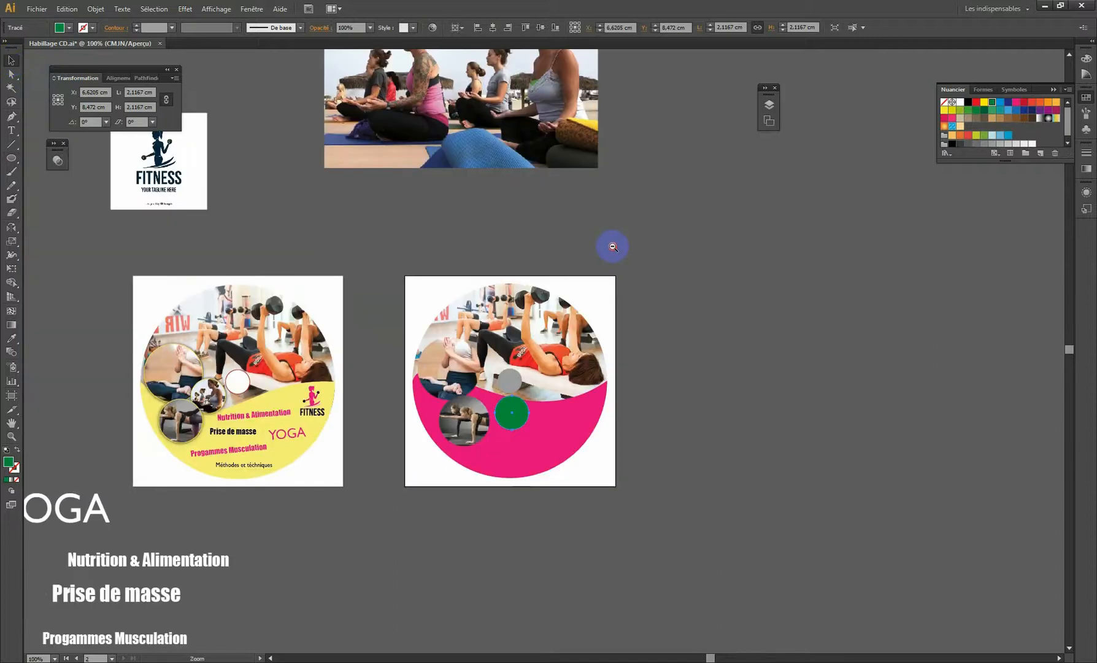
pyautogui.keyDown('ctrl'); pyautogui.keyDown('alt'); pyautogui.click(613, 247); pyautogui.keyUp('alt'); pyautogui.keyUp('ctrl')
pyautogui.moveTo(458, 214); pyautogui.dragTo(546, 318)
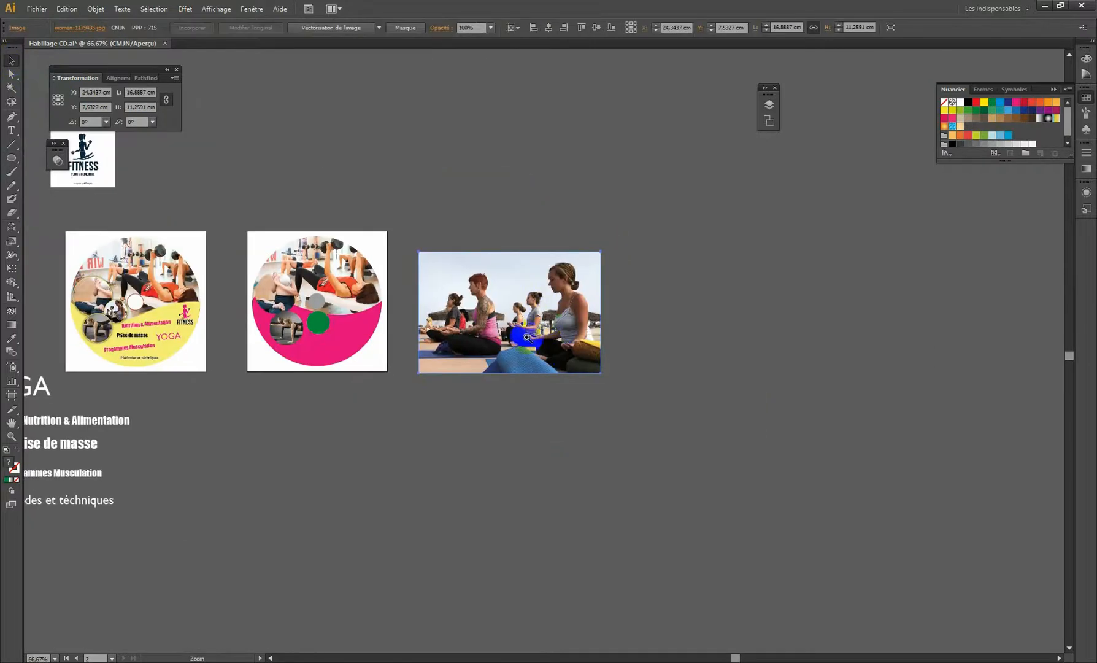
pyautogui.keyDown('ctrl'); pyautogui.click(526, 337); pyautogui.keyUp('ctrl')
pyautogui.keyDown('ctrl'); pyautogui.click(456, 317); pyautogui.keyUp('ctrl')
pyautogui.moveTo(457, 317); pyautogui.dragTo(598, 292)
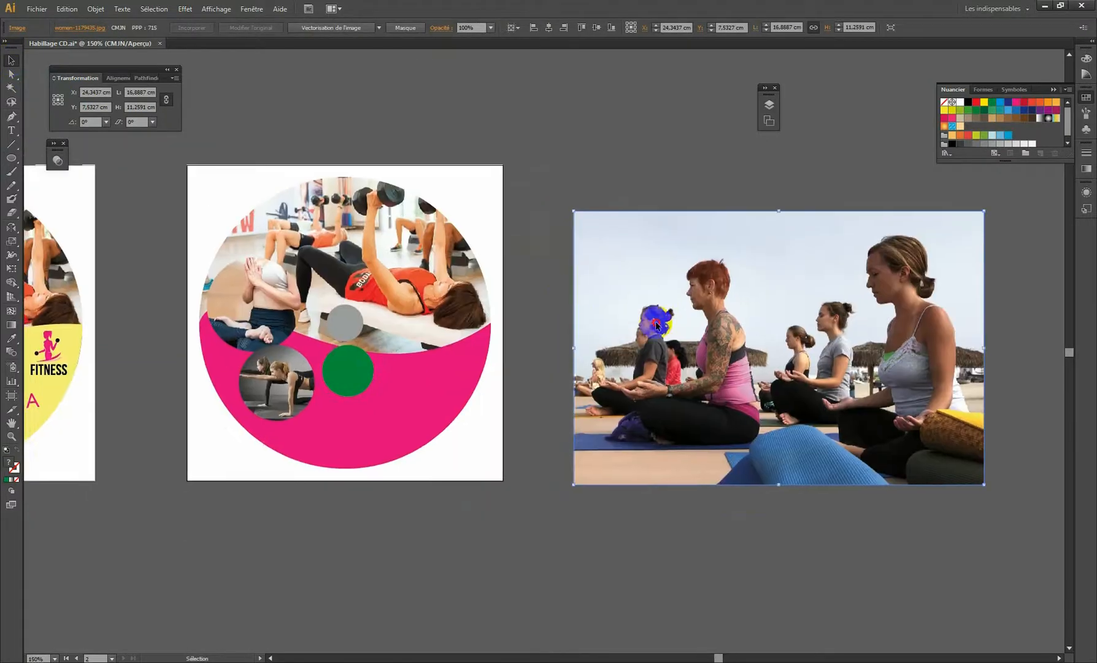
pyautogui.moveTo(656, 325); pyautogui.dragTo(499, 361)
pyautogui.moveTo(827, 246); pyautogui.dragTo(554, 428)
pyautogui.moveTo(489, 472); pyautogui.dragTo(358, 362)
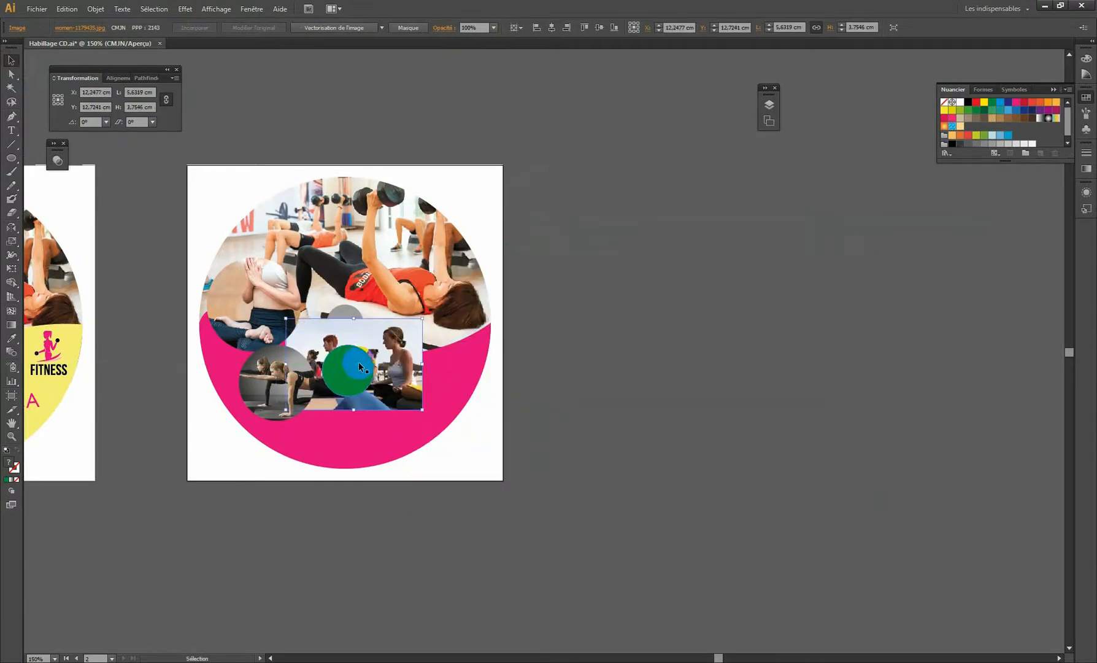
# Clip the group meditation photo to the green circle with a clipping mask
pyautogui.keyDown('shift'); pyautogui.click(352, 367); pyautogui.keyUp('shift')
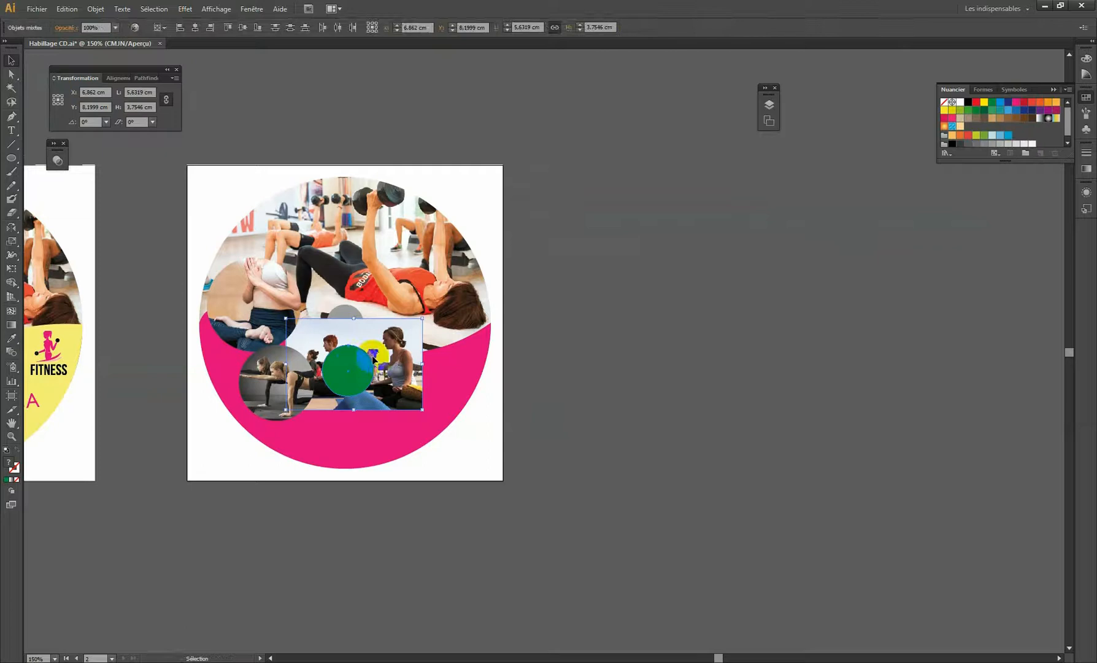
pyautogui.click(95, 8)
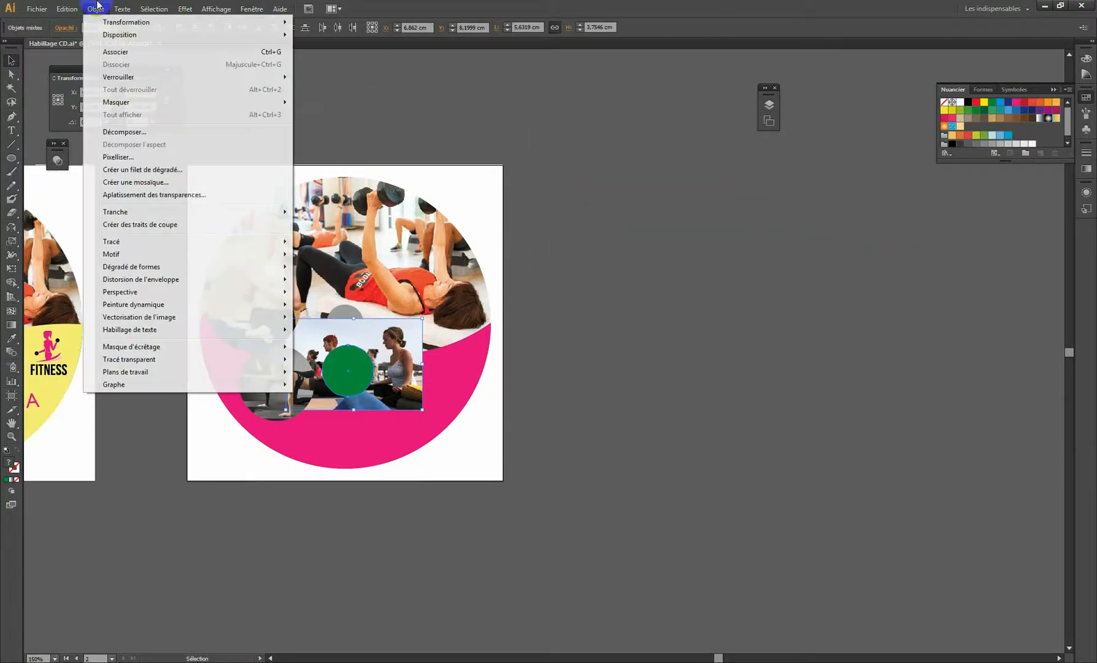
pyautogui.moveTo(150, 349)
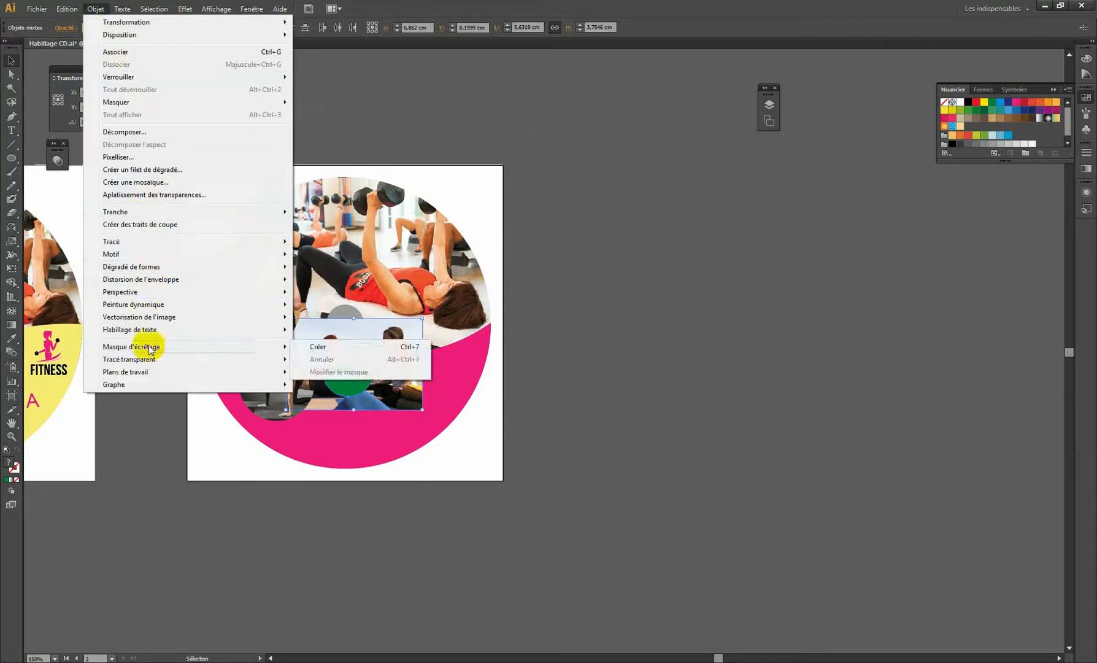
pyautogui.click(328, 350)
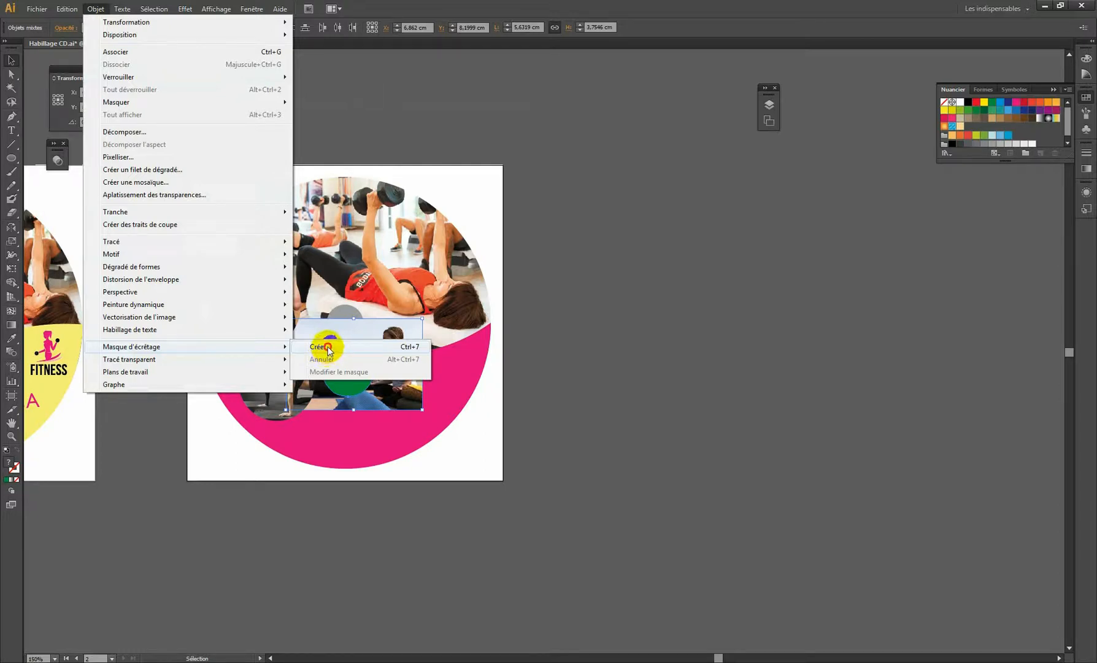
pyautogui.click(594, 339)
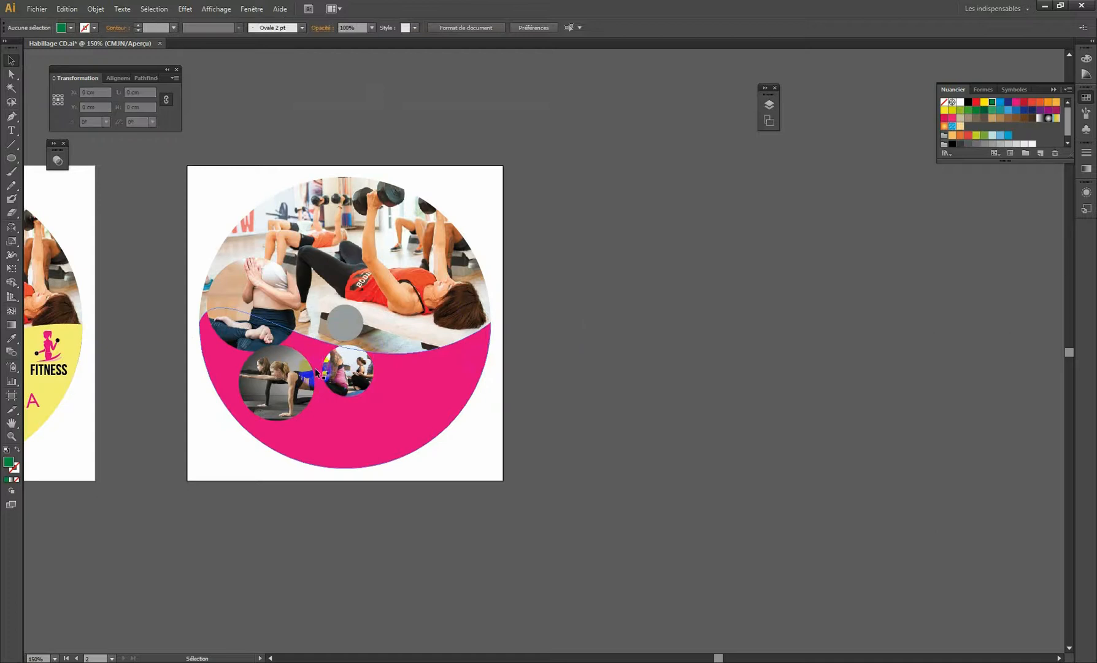
# Shift the group meditation photo sideways inside its circular mask, keeping the mask in place
pyautogui.press('a')
pyautogui.moveTo(360, 371); pyautogui.dragTo(337, 373)
pyautogui.click(348, 372)
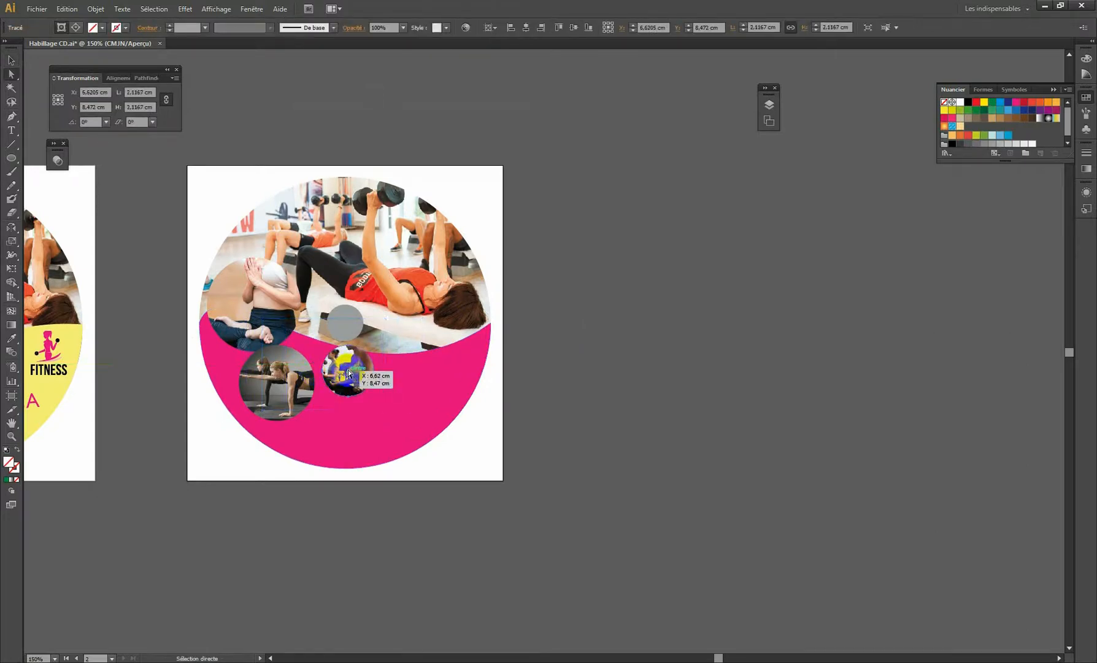
pyautogui.click(585, 406)
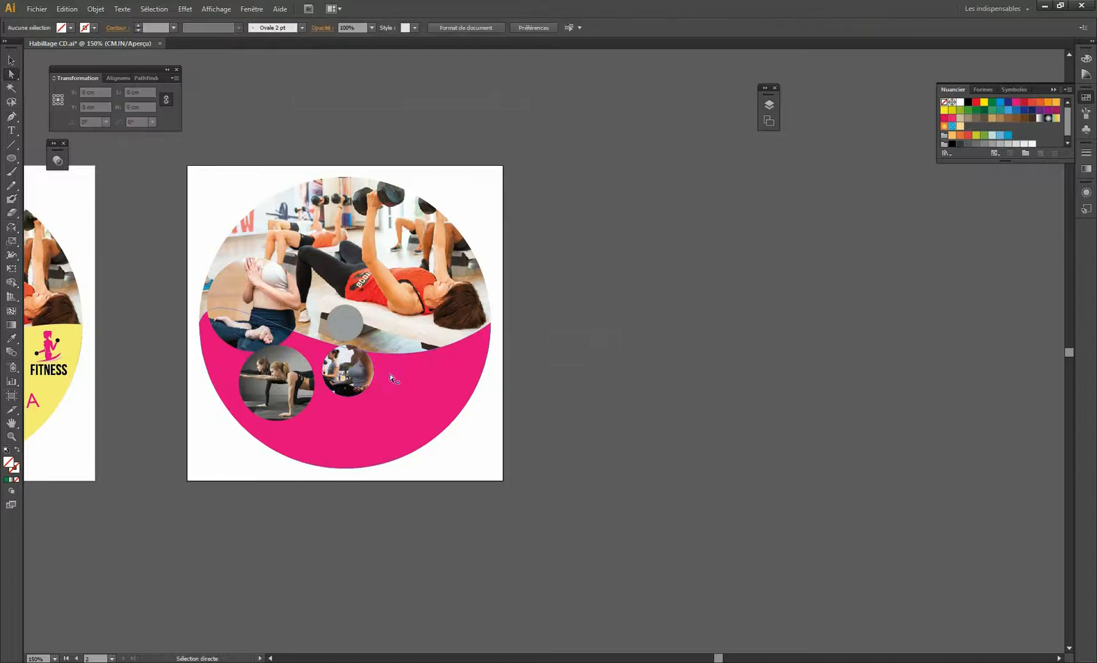
pyautogui.click(364, 370)
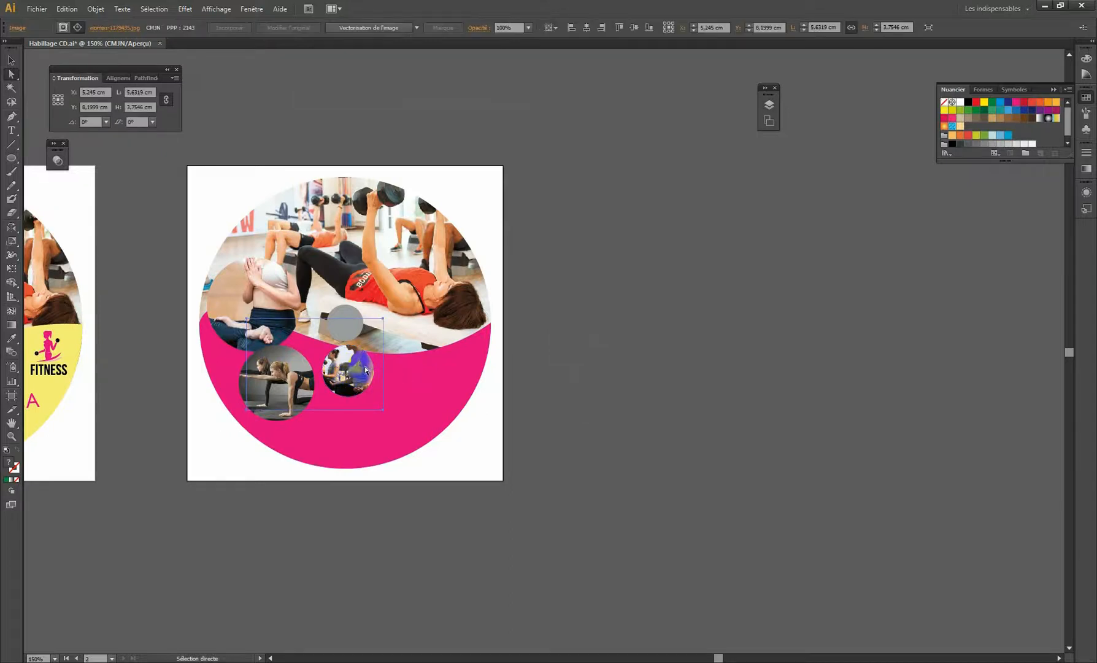
# Scale the group meditation photo inside its mask down to about 3.58 × 2.39 cm and nudge it sideways to frame the women
pyautogui.click(11, 60)
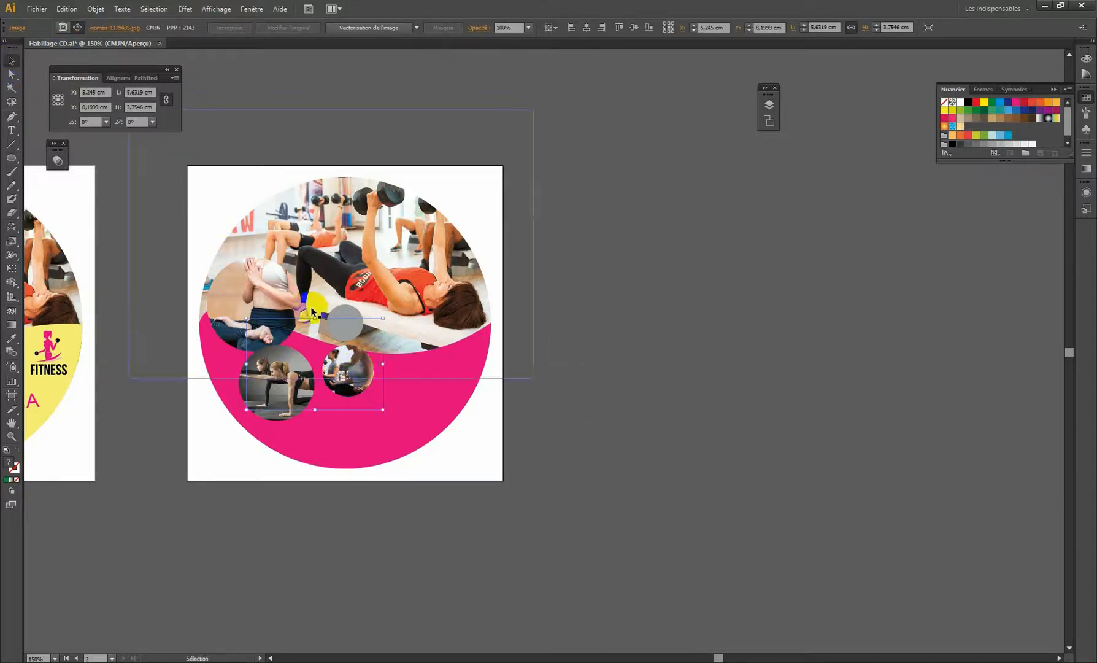
pyautogui.moveTo(247, 318); pyautogui.dragTo(281, 343)
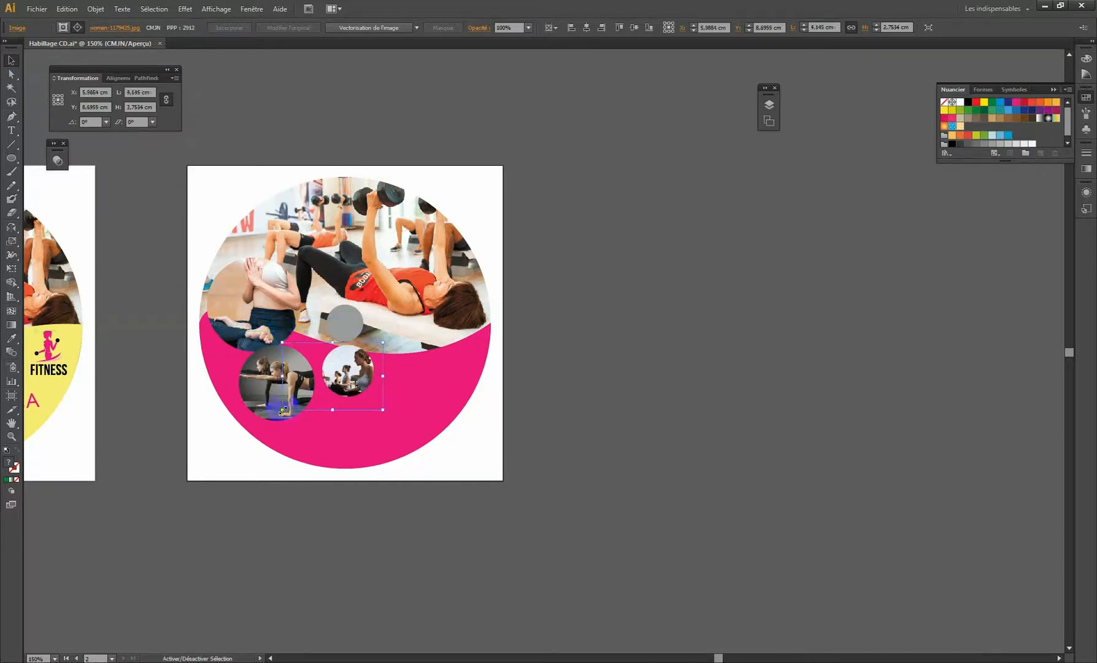
pyautogui.moveTo(281, 410); pyautogui.dragTo(296, 400)
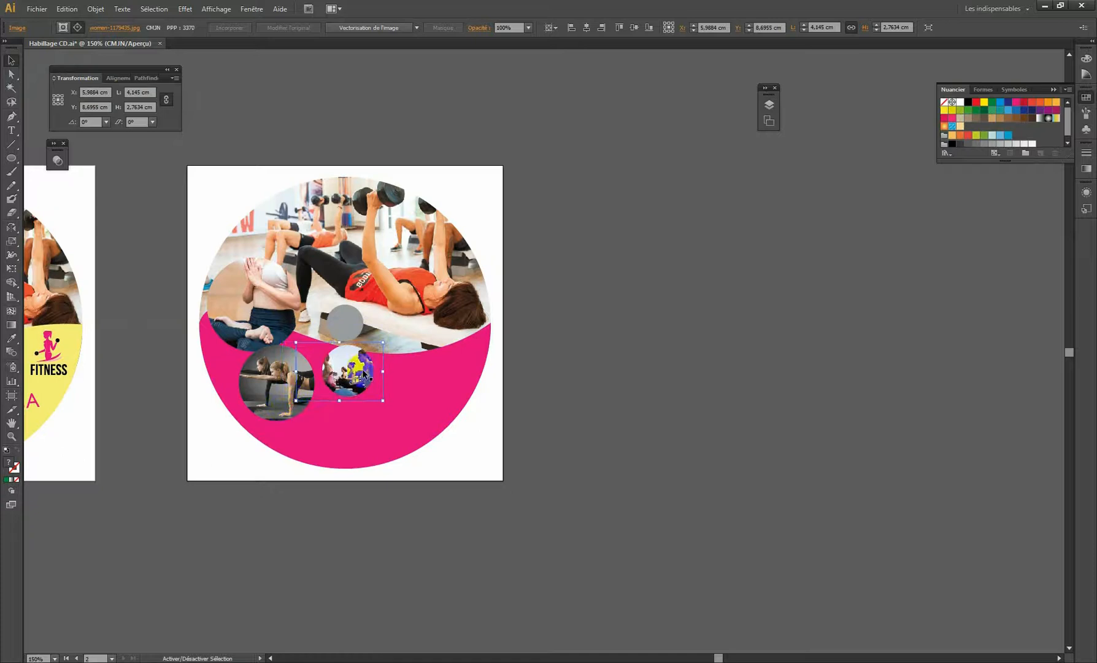
pyautogui.hotkey('shift', 'Left')
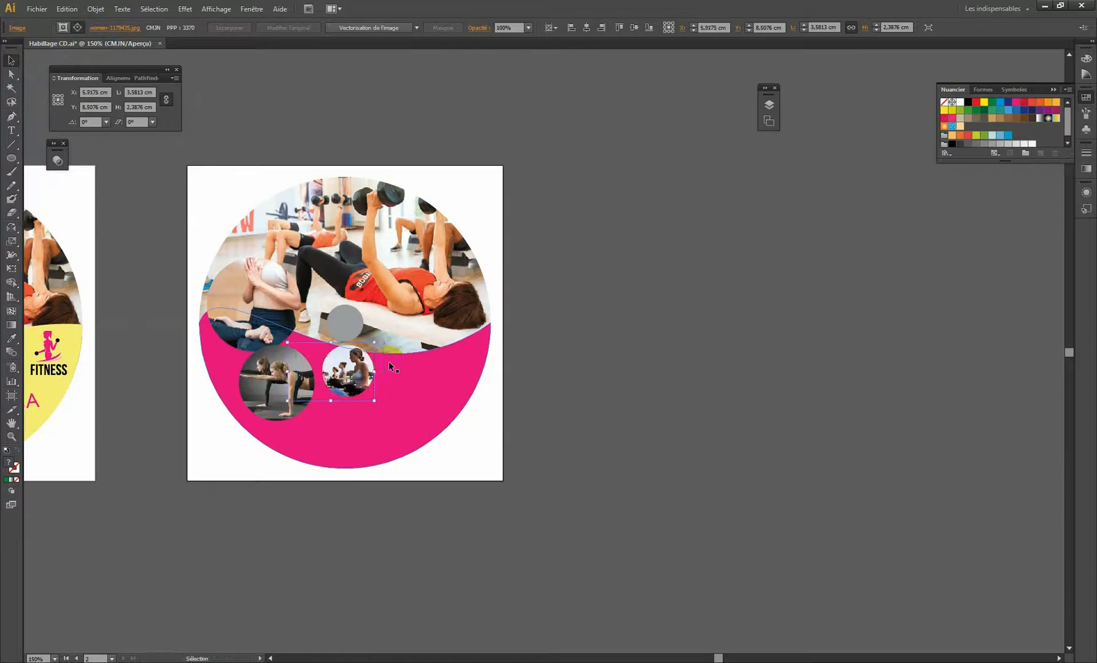
pyautogui.click(565, 383)
# Move the circular group meditation photo between the circular yoga photo and the grey centre hole, overlapping the yoga photo
pyautogui.keyDown('ctrl'); pyautogui.keyDown('alt'); pyautogui.click(387, 345); pyautogui.keyUp('alt'); pyautogui.keyUp('ctrl')
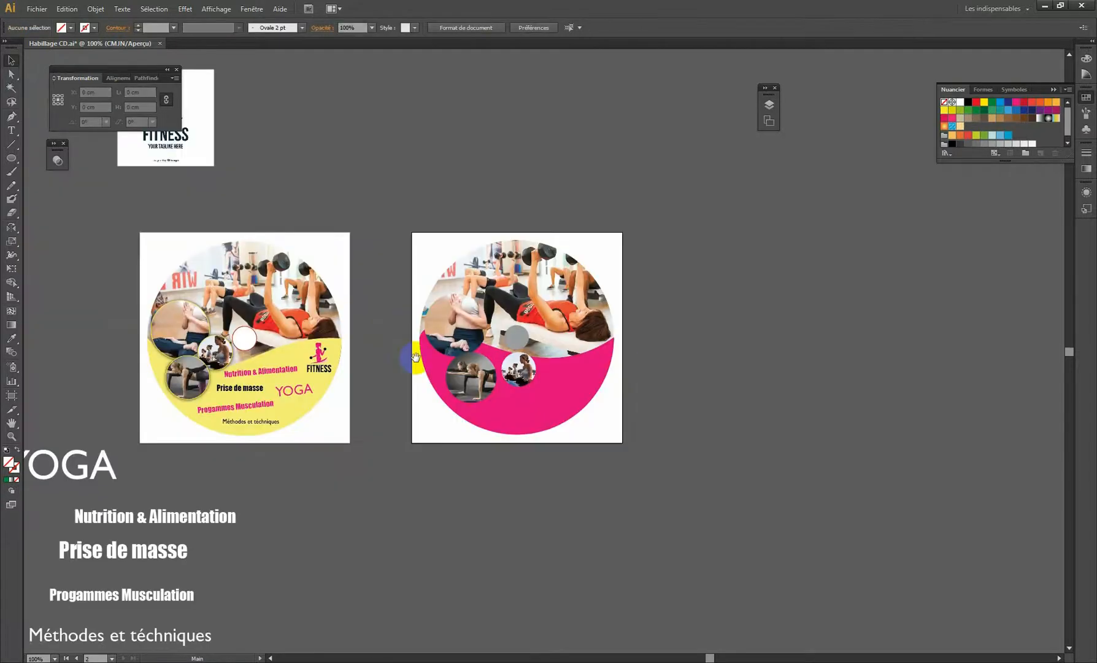
pyautogui.moveTo(416, 356); pyautogui.dragTo(416, 436)
pyautogui.click(518, 453)
pyautogui.moveTo(505, 439); pyautogui.dragTo(480, 422)
pyautogui.keyDown('ctrl'); pyautogui.click(483, 417); pyautogui.keyUp('ctrl')
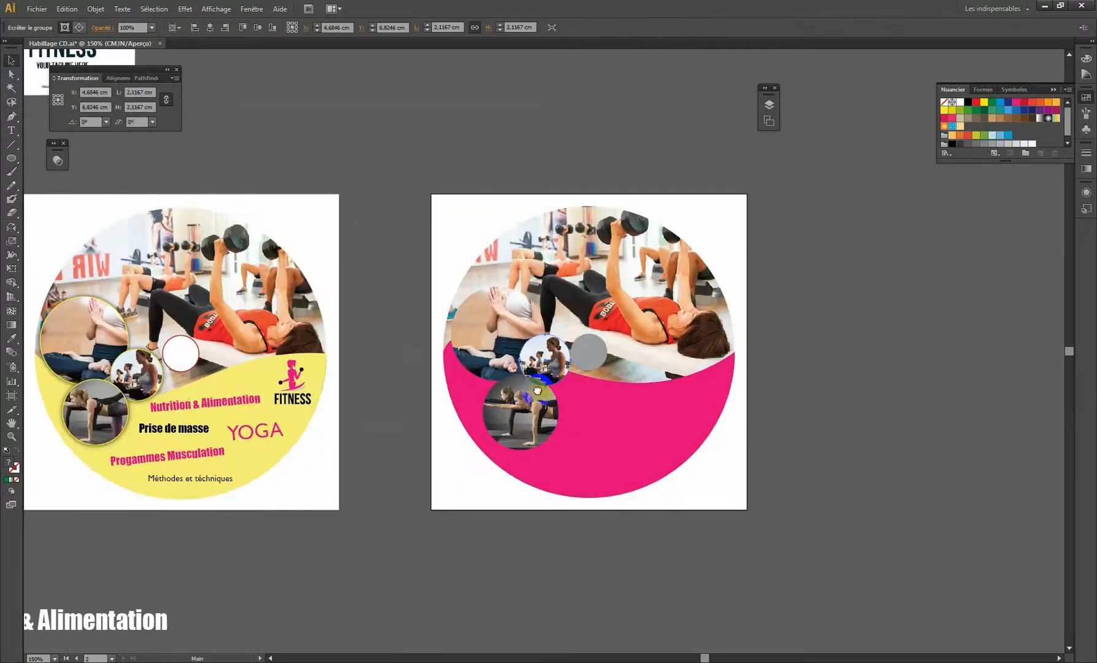
# Bring the circular mat exercise photo to the front of the stacking order
pyautogui.moveTo(546, 381); pyautogui.dragTo(520, 413)
pyautogui.click(496, 455)
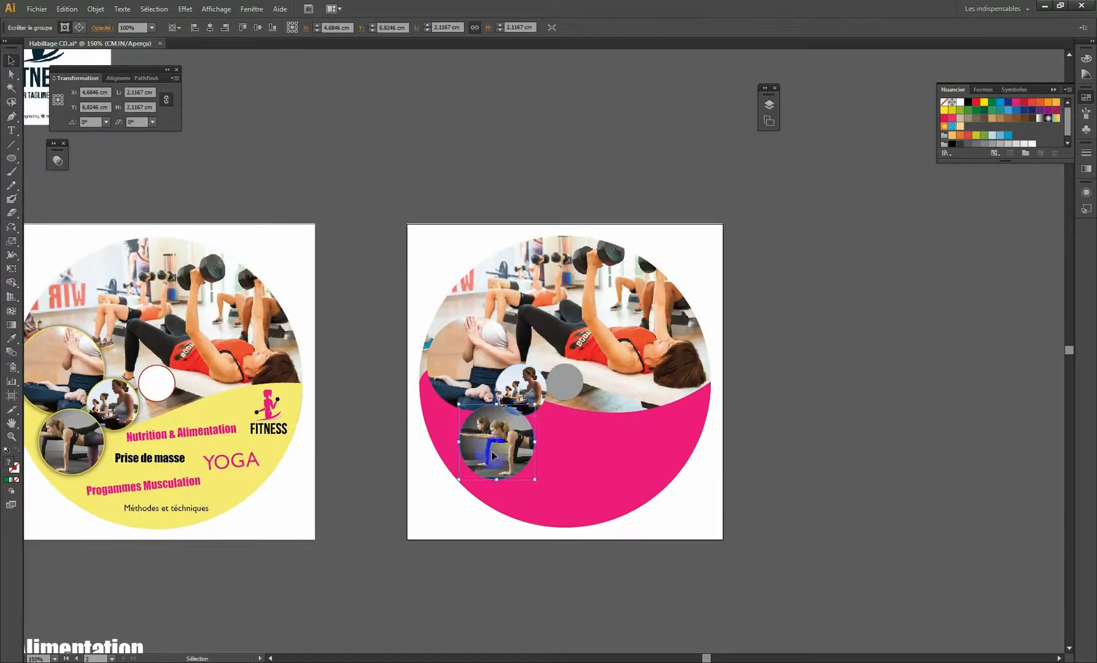
pyautogui.rightClick(494, 454)
pyautogui.moveTo(525, 548)
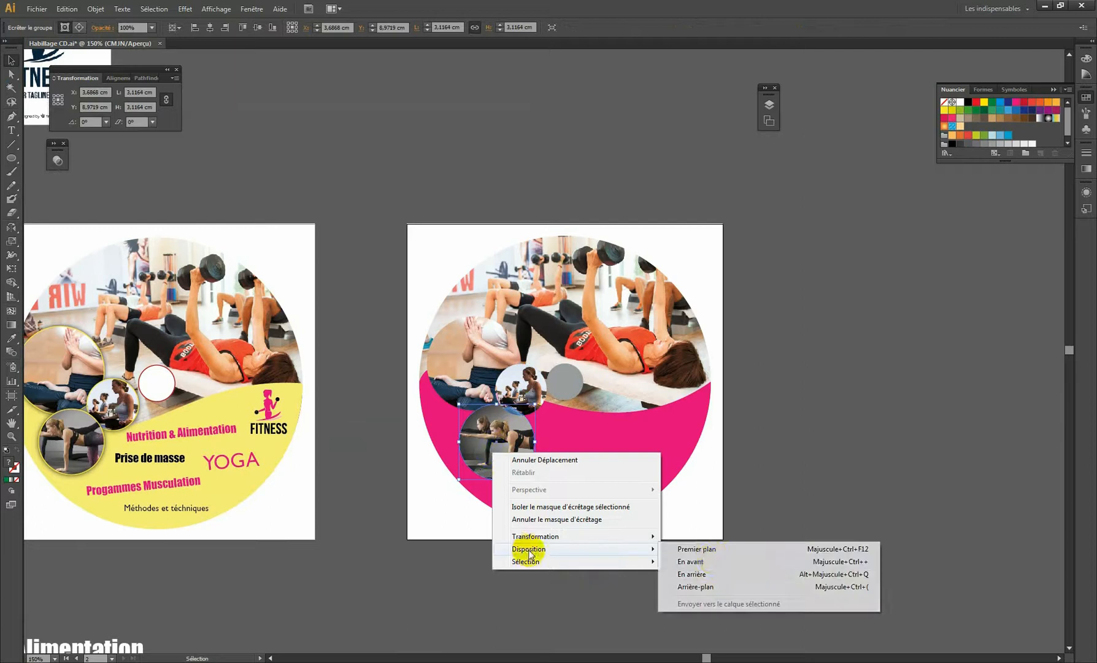
pyautogui.click(700, 550)
pyautogui.rightClick(494, 461)
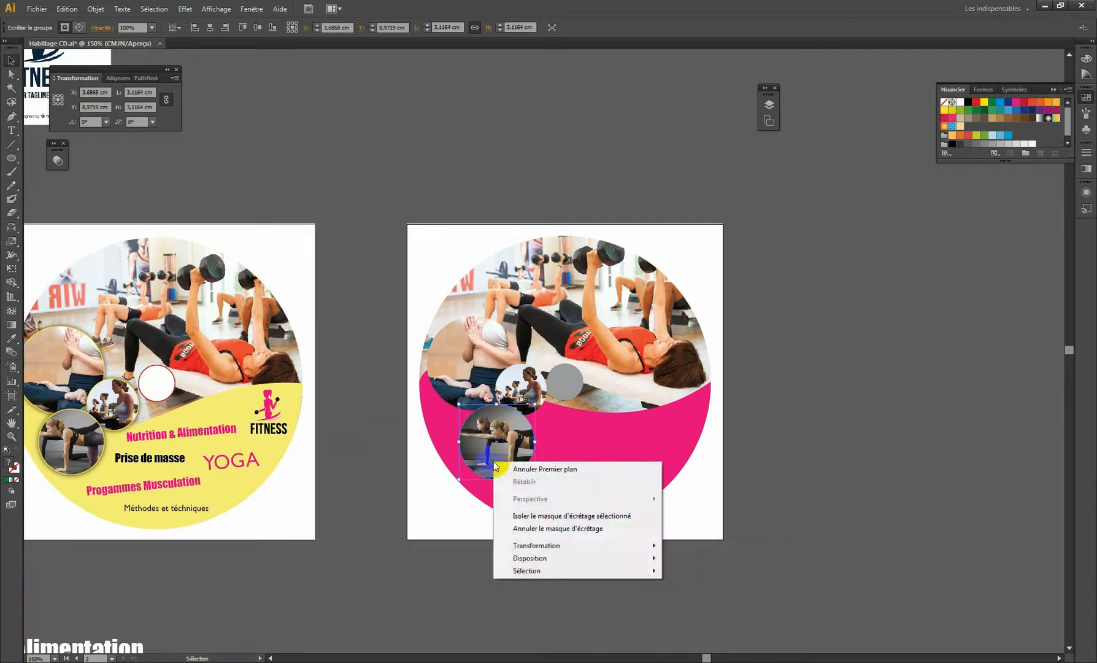
pyautogui.moveTo(535, 560)
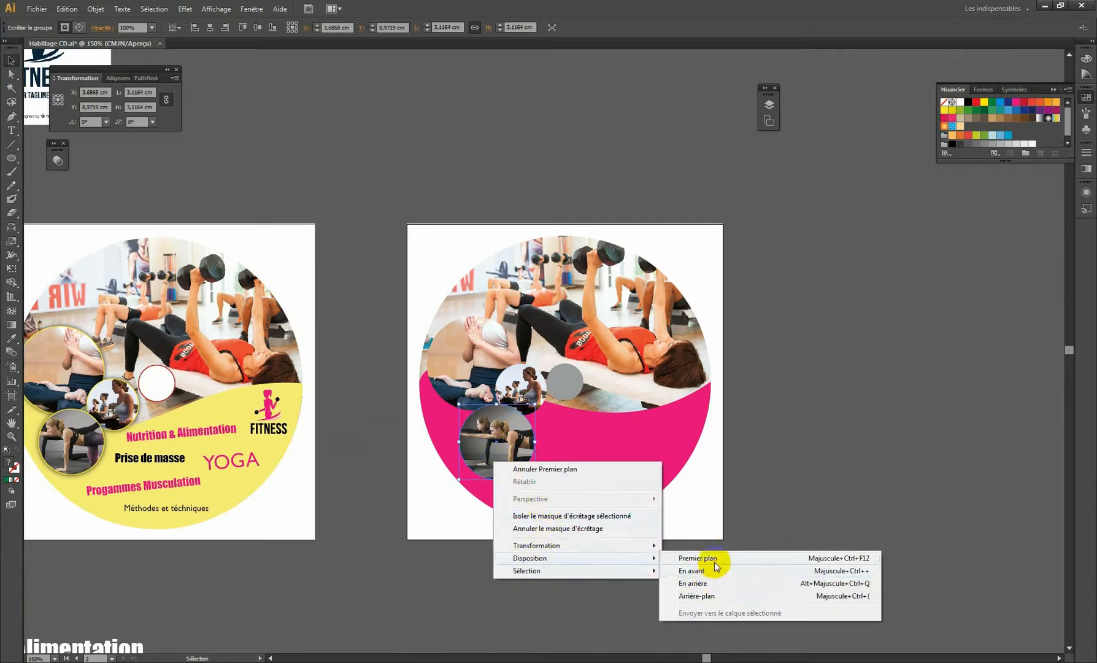
pyautogui.click(810, 374)
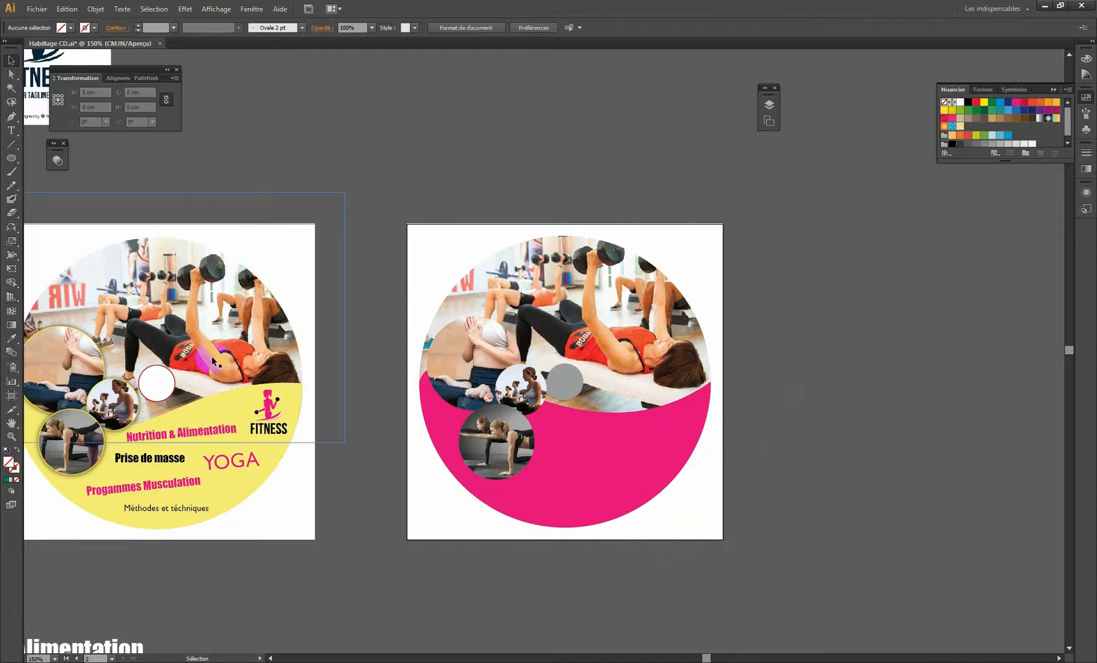
# Start a drop shadow effect on the circular yoga photo of the pink disc, with the preview turned on
pyautogui.moveTo(208, 362); pyautogui.dragTo(282, 280)
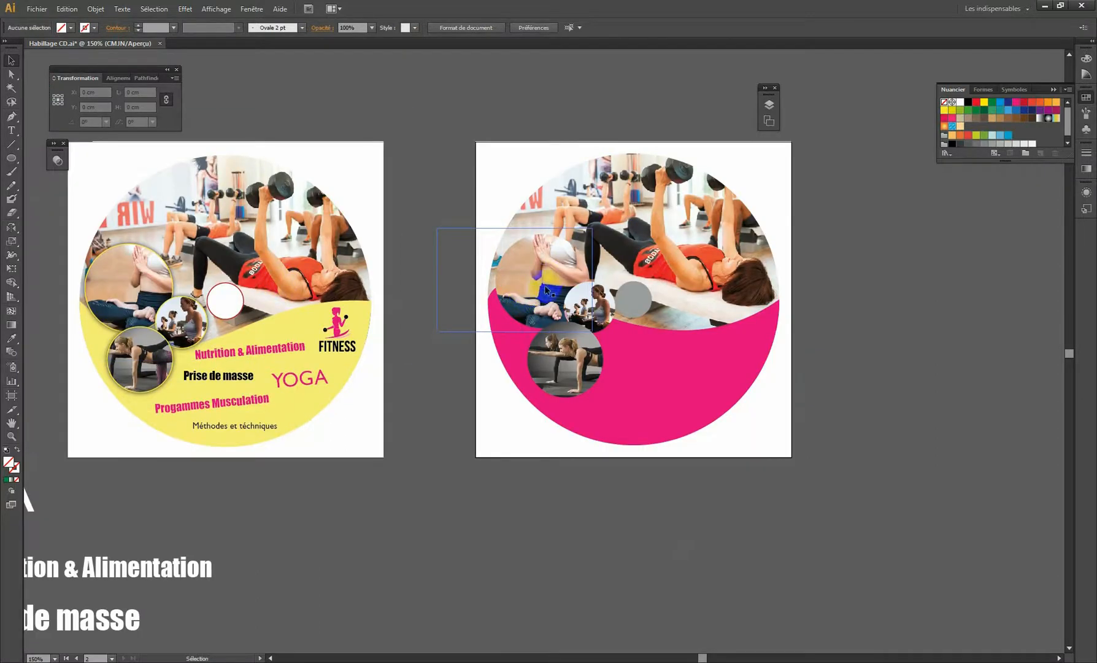
pyautogui.click(547, 246)
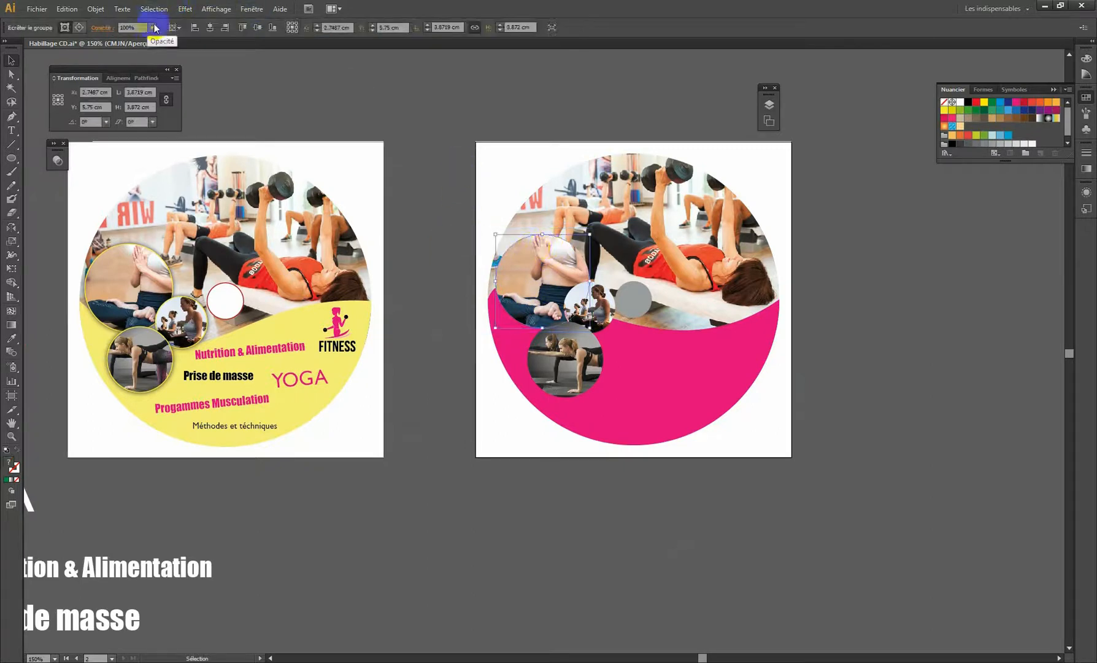
pyautogui.click(182, 10)
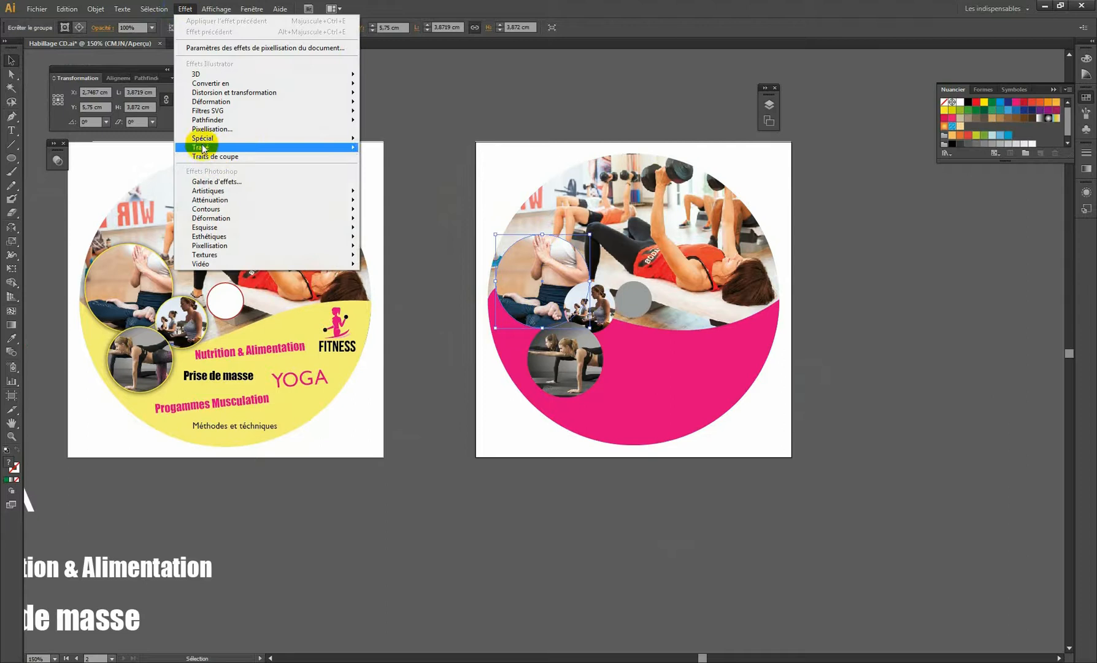
pyautogui.moveTo(203, 148)
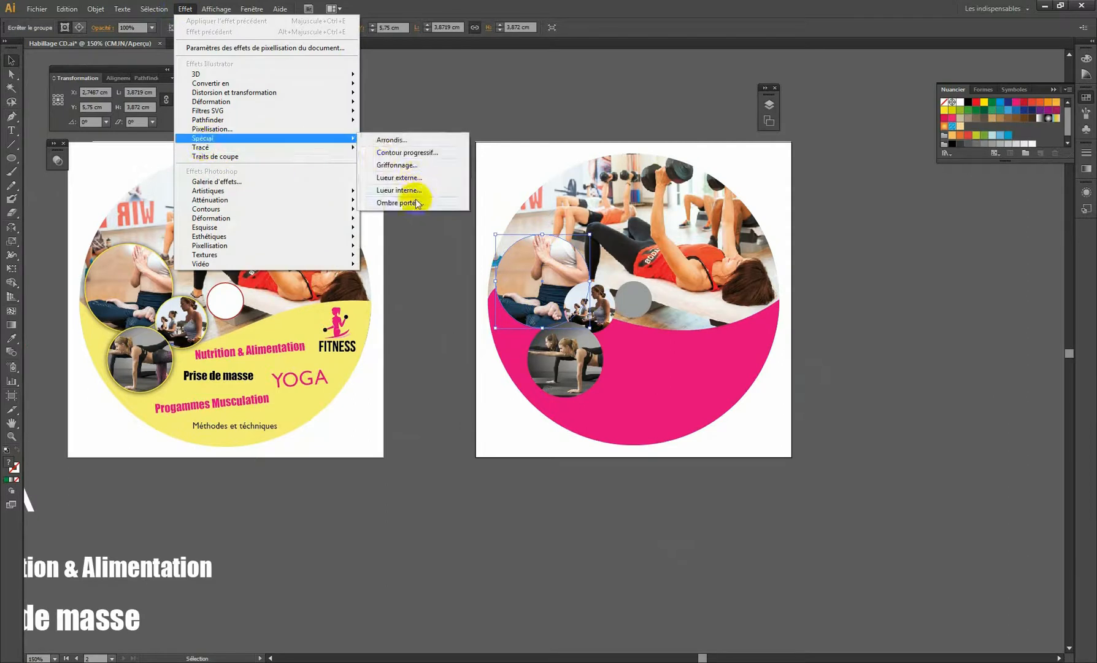
pyautogui.click(410, 203)
pyautogui.moveTo(601, 130); pyautogui.dragTo(740, 176)
pyautogui.click(761, 220)
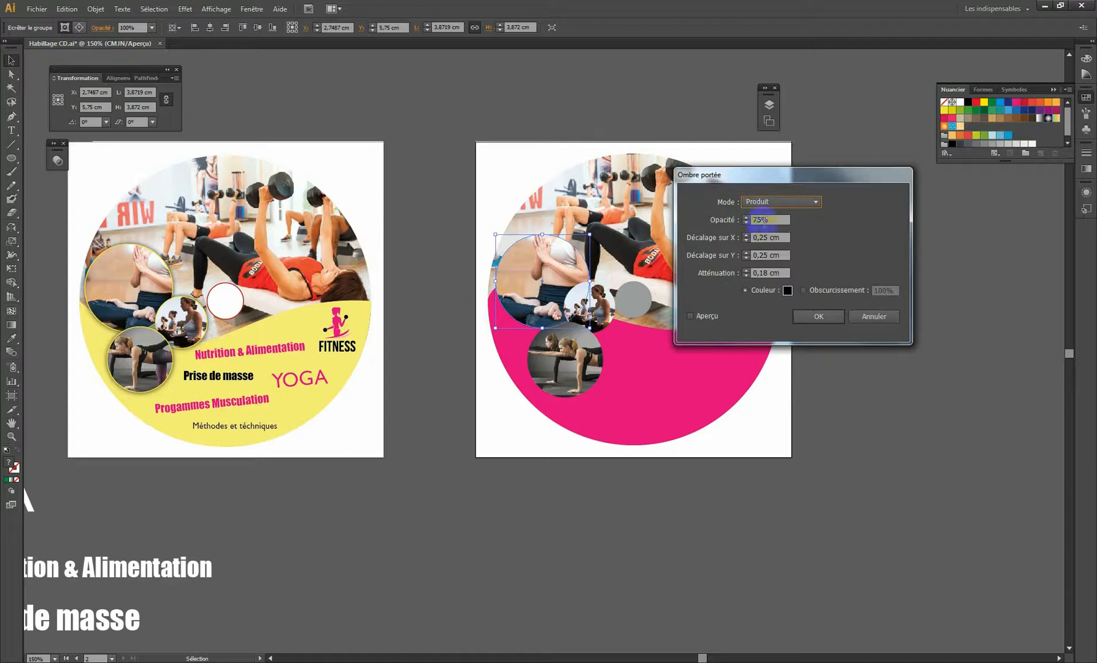
pyautogui.click(691, 315)
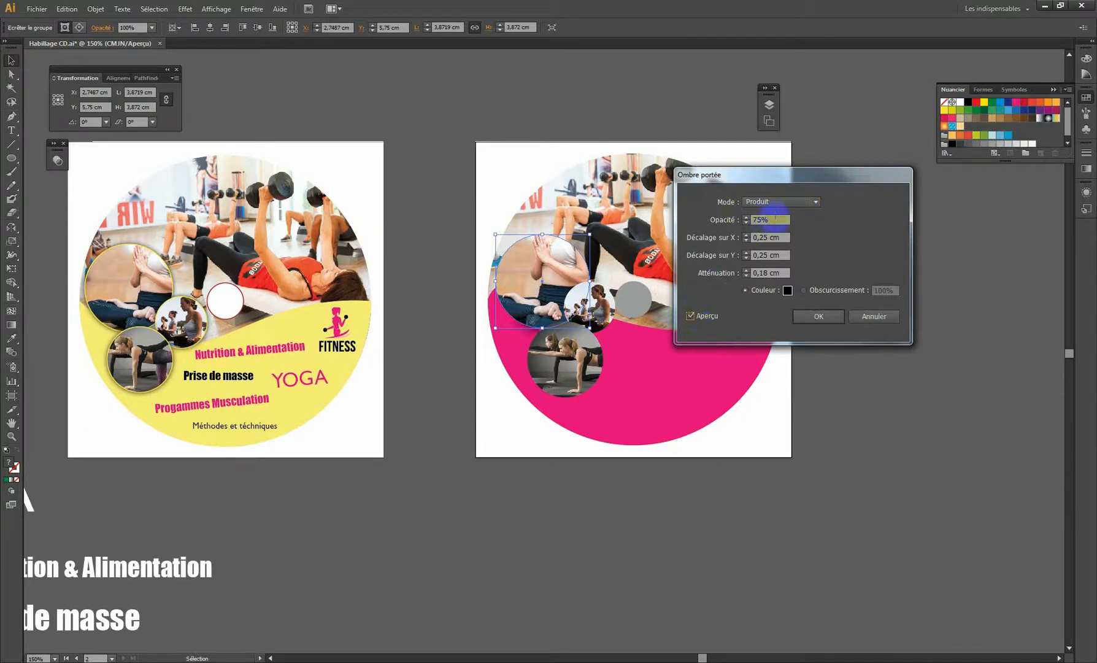
# Apply the yoga photo's drop shadow with 100% opacity, 0 cm X and Y offsets and 0.1 cm blur
pyautogui.doubleClick(773, 219)
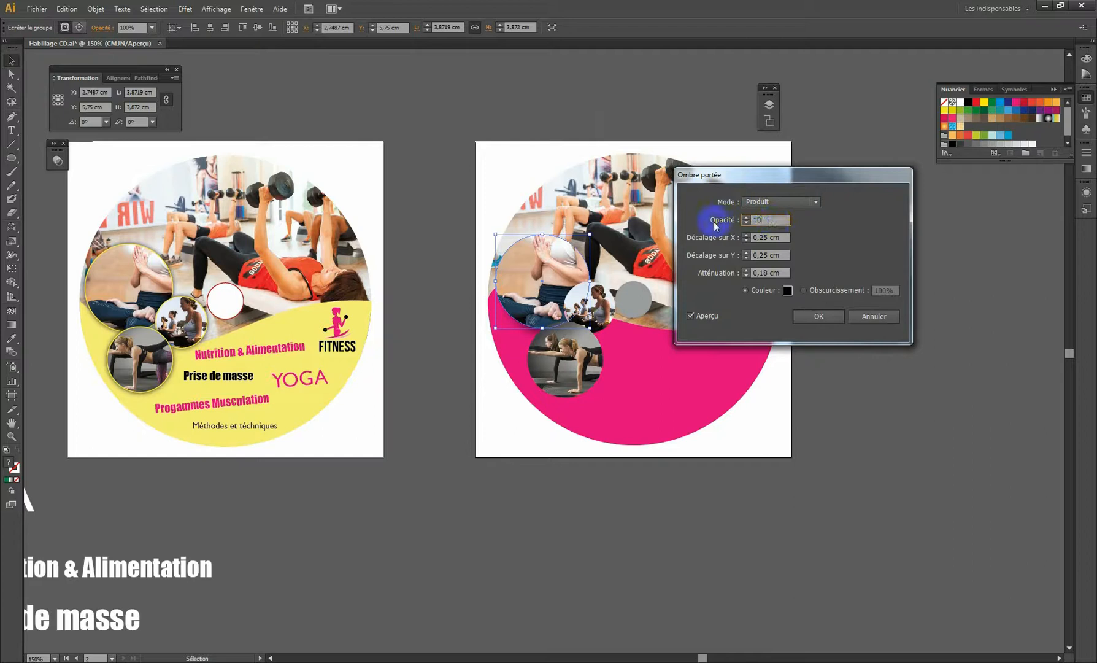
pyautogui.write('100')
pyautogui.press('Tab')
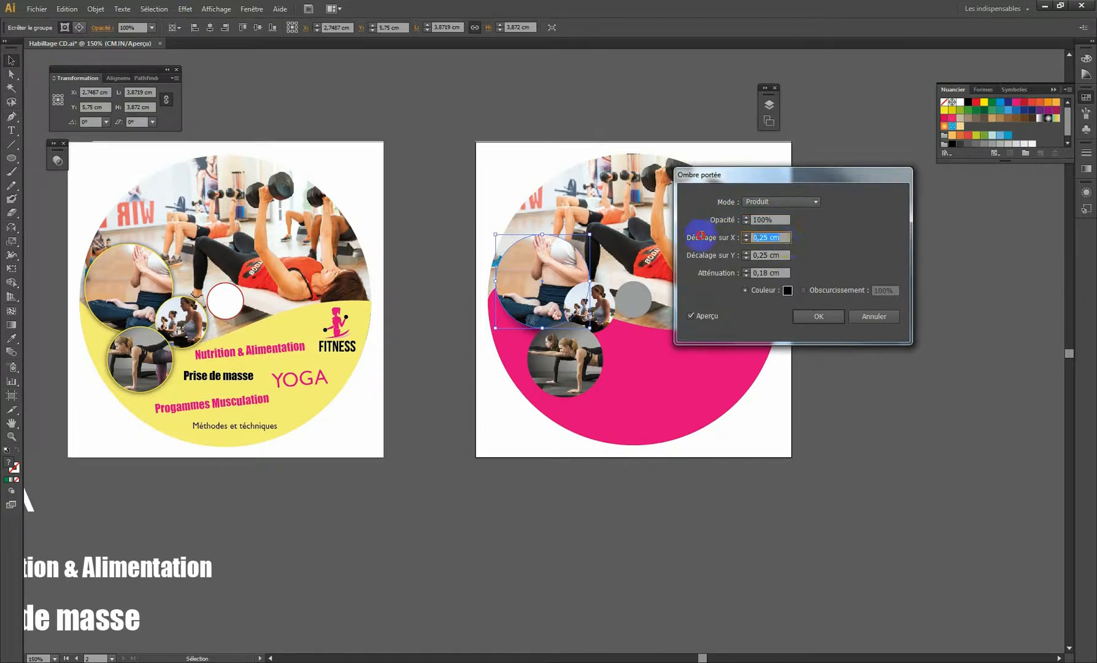
pyautogui.write('0')
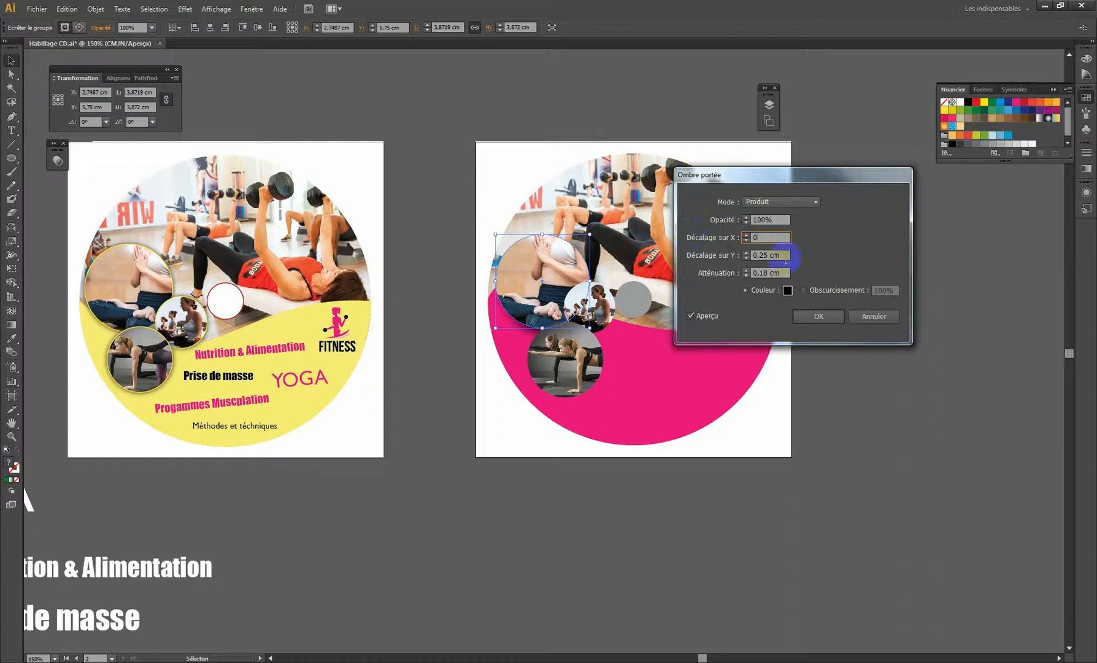
pyautogui.press('Tab')
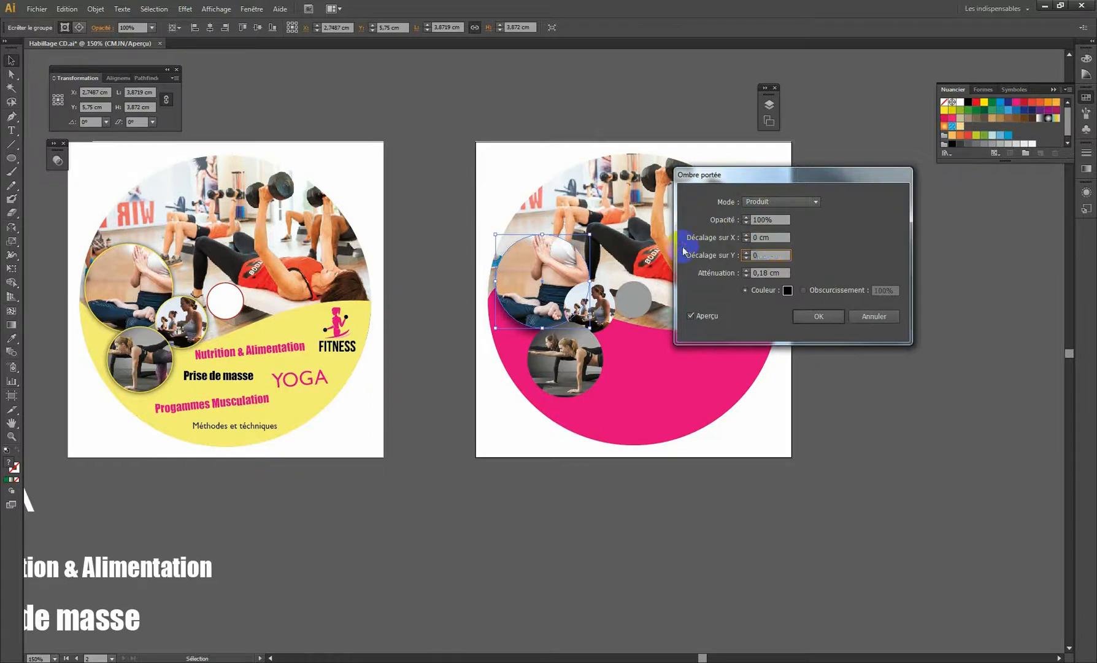
pyautogui.write('0')
pyautogui.press('Tab')
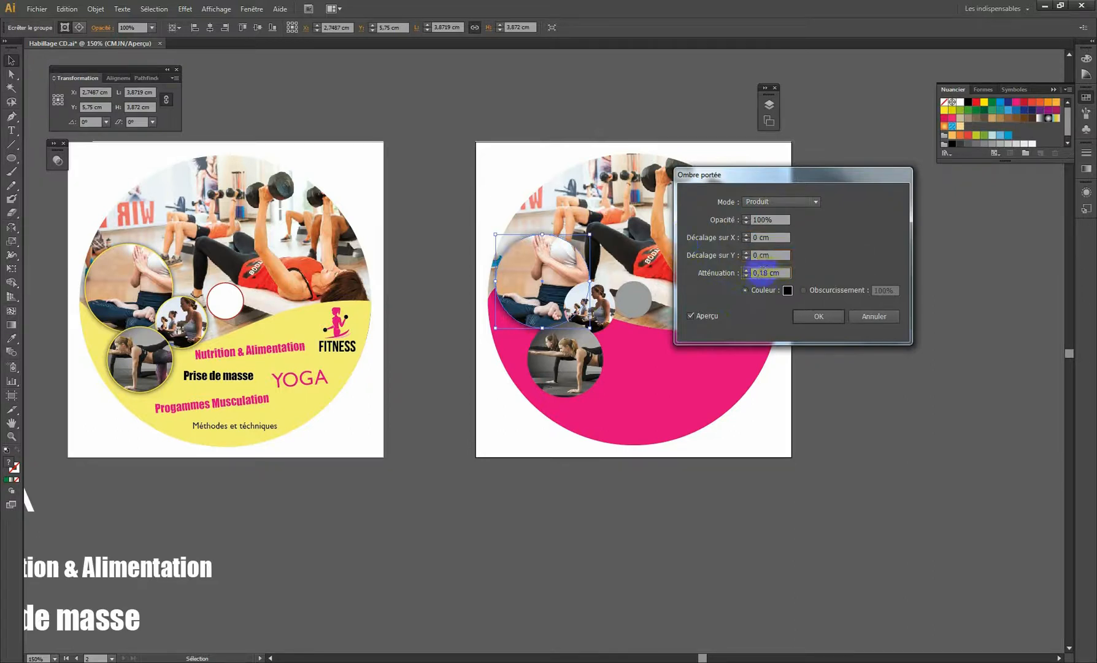
pyautogui.click(746, 275)
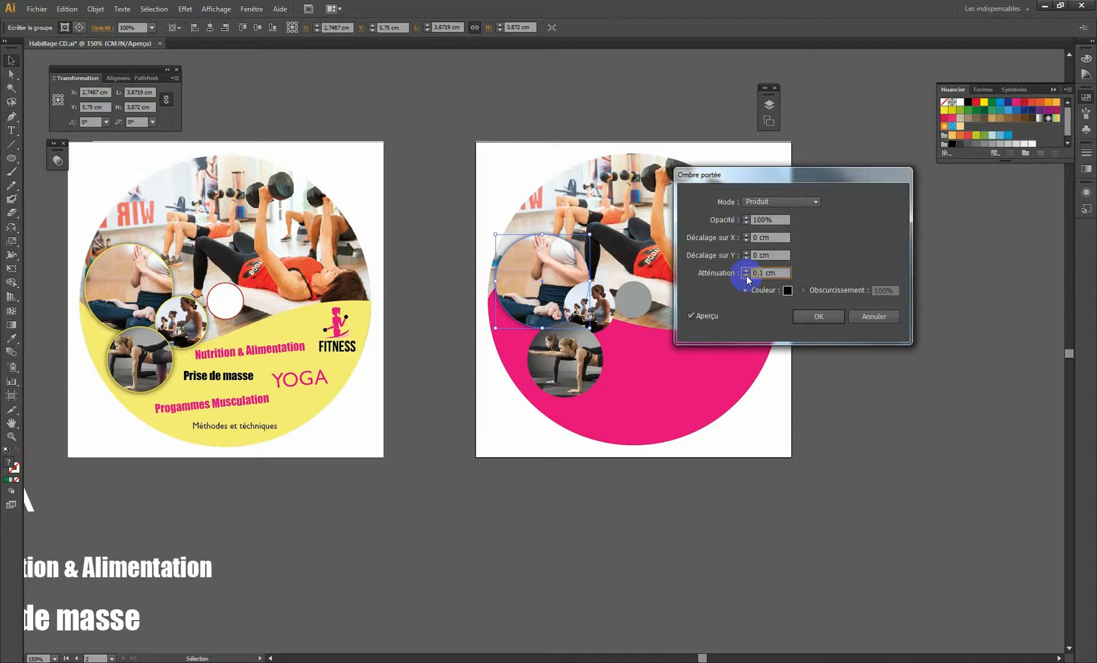
pyautogui.click(815, 317)
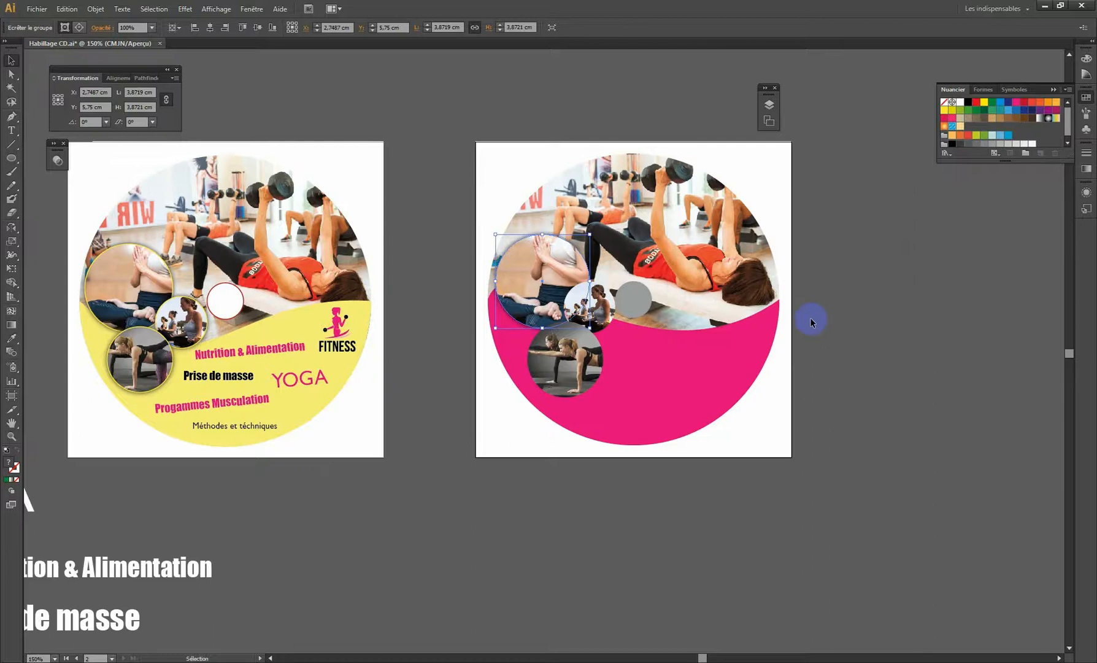
# Apply the same drop shadow to the circular group meditation photo on the pink disc
pyautogui.click(682, 301)
pyautogui.click(589, 294)
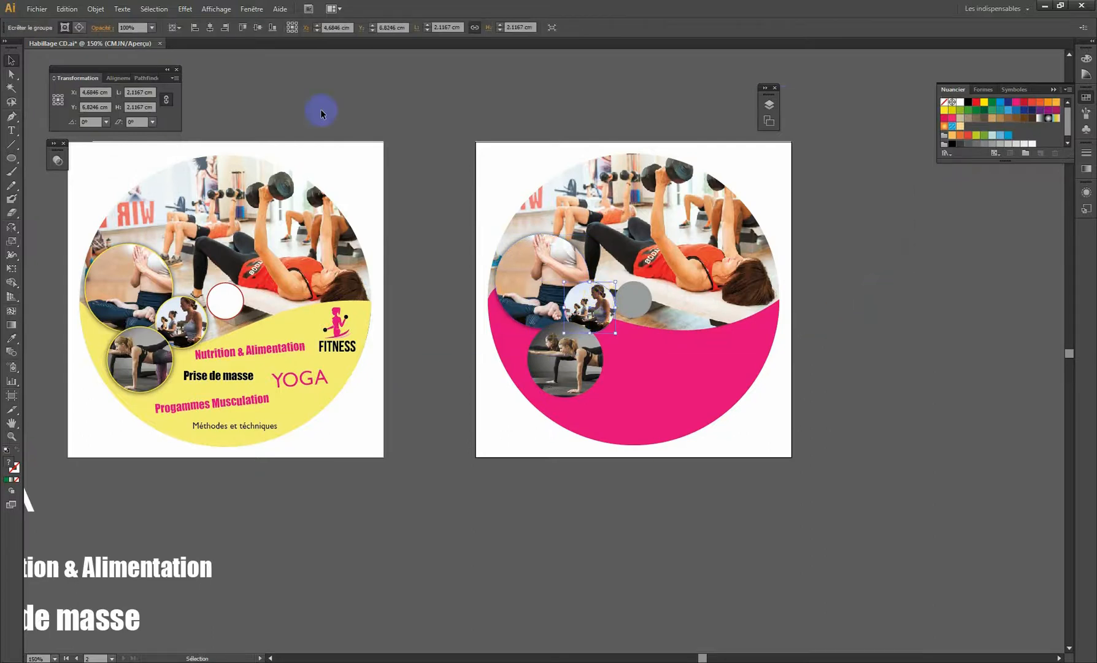
pyautogui.click(189, 12)
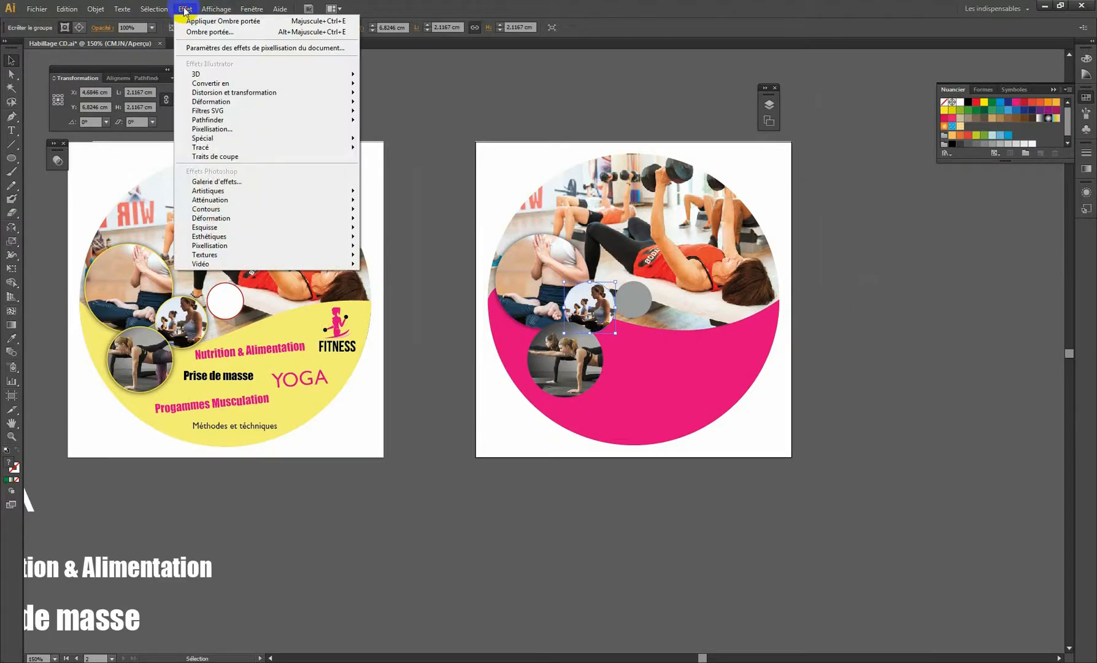
pyautogui.click(233, 22)
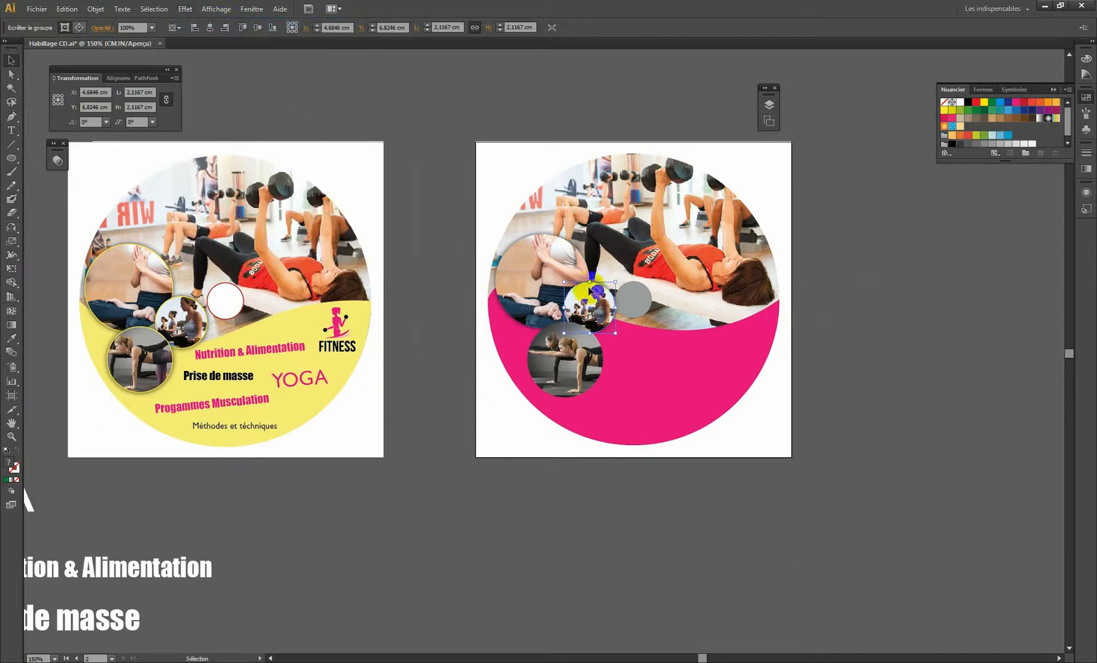
# Apply the same drop shadow to the circular mat exercise photo and deselect it
pyautogui.click(560, 361)
pyautogui.click(184, 8)
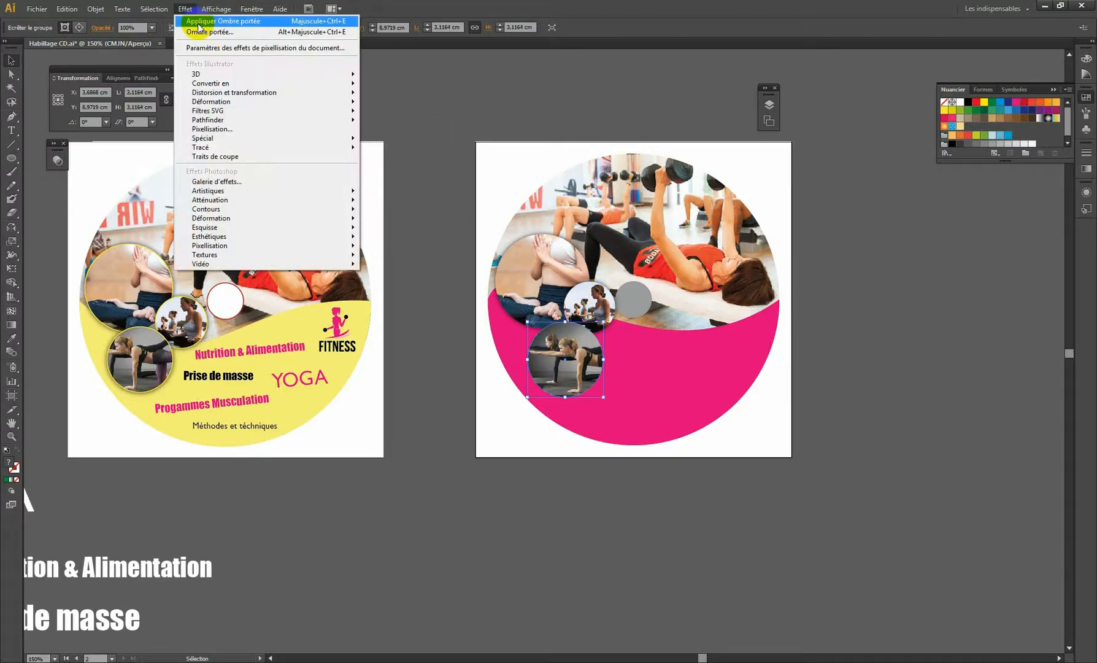
pyautogui.click(200, 22)
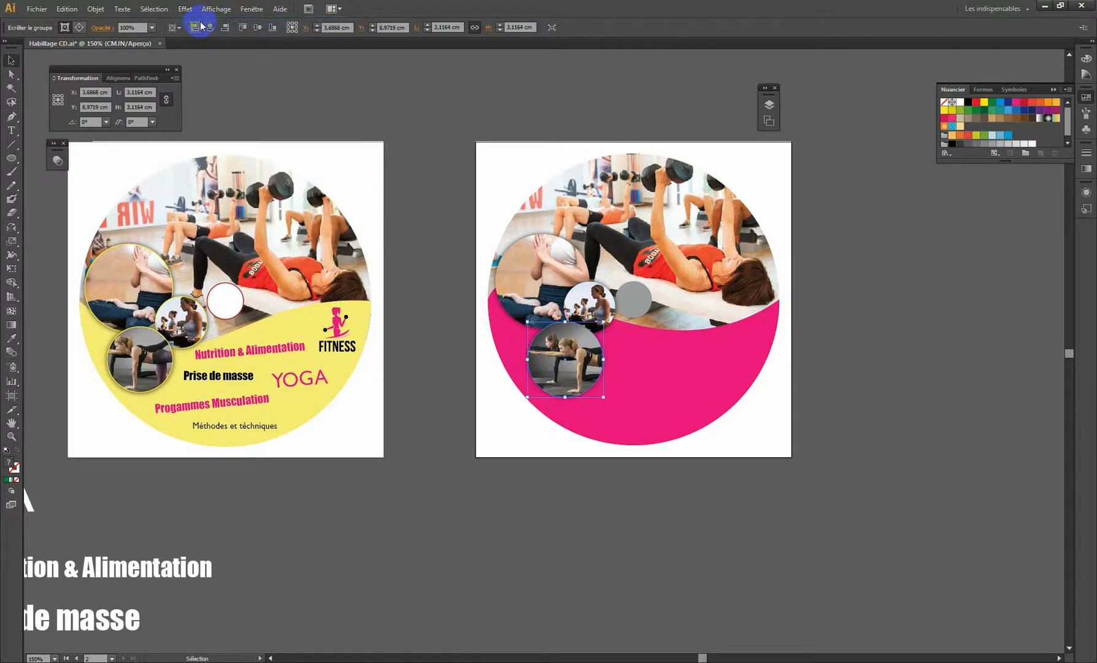
pyautogui.click(810, 543)
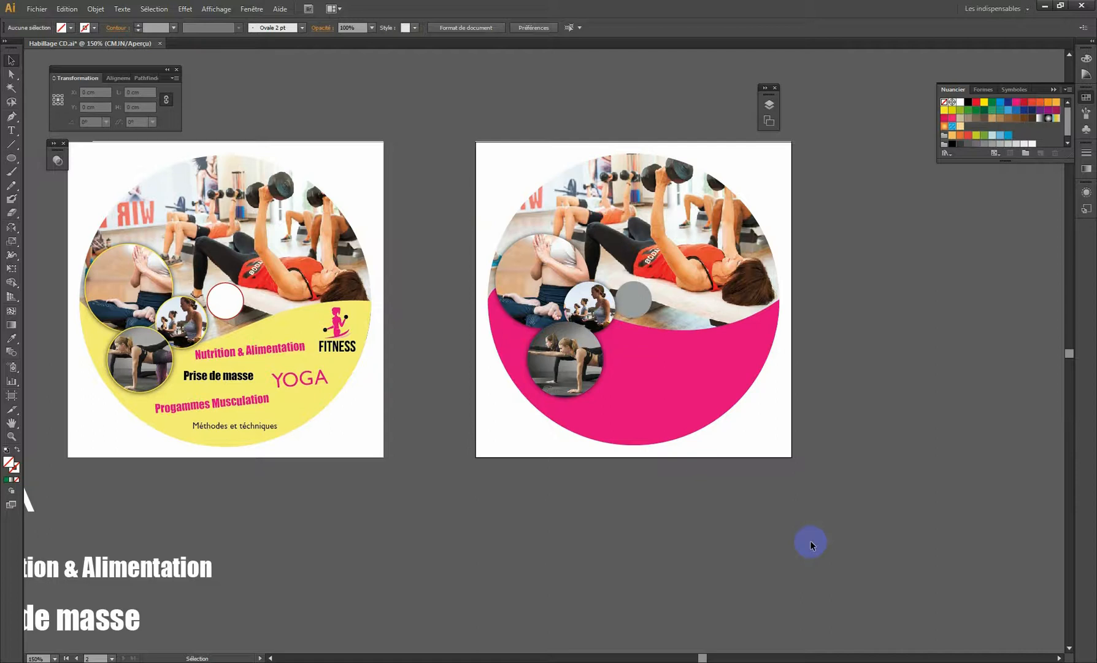
# Nudge the circular group meditation photo away from the grey centre hole to an X position of about 4.51 cm
pyautogui.click(596, 309)
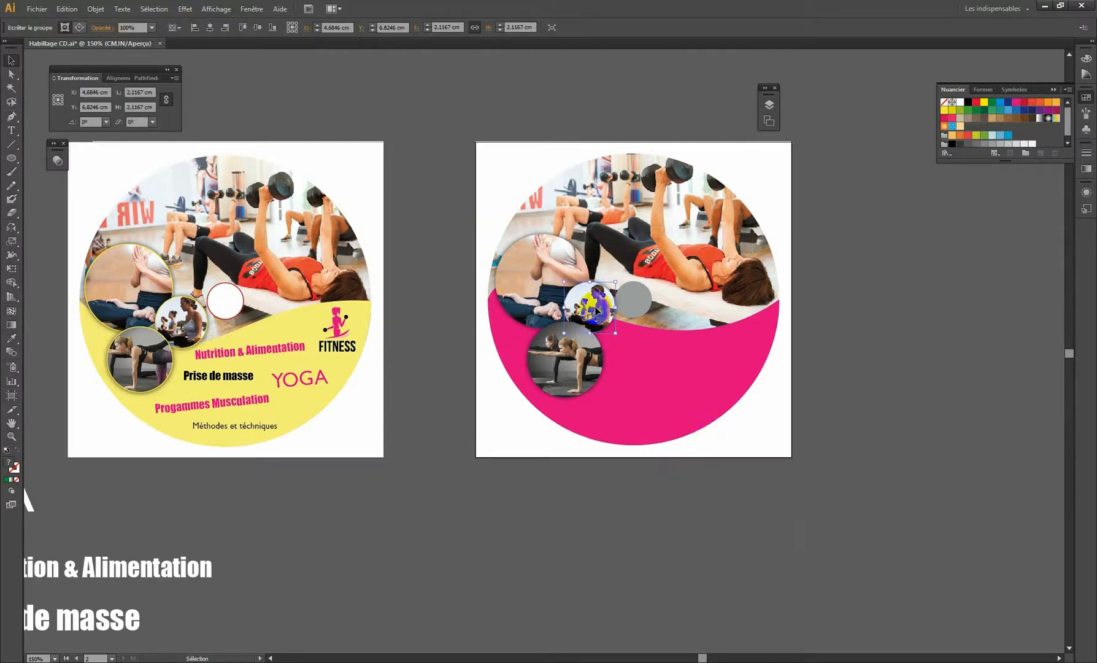
pyautogui.press('Left')
pyautogui.press('Left')
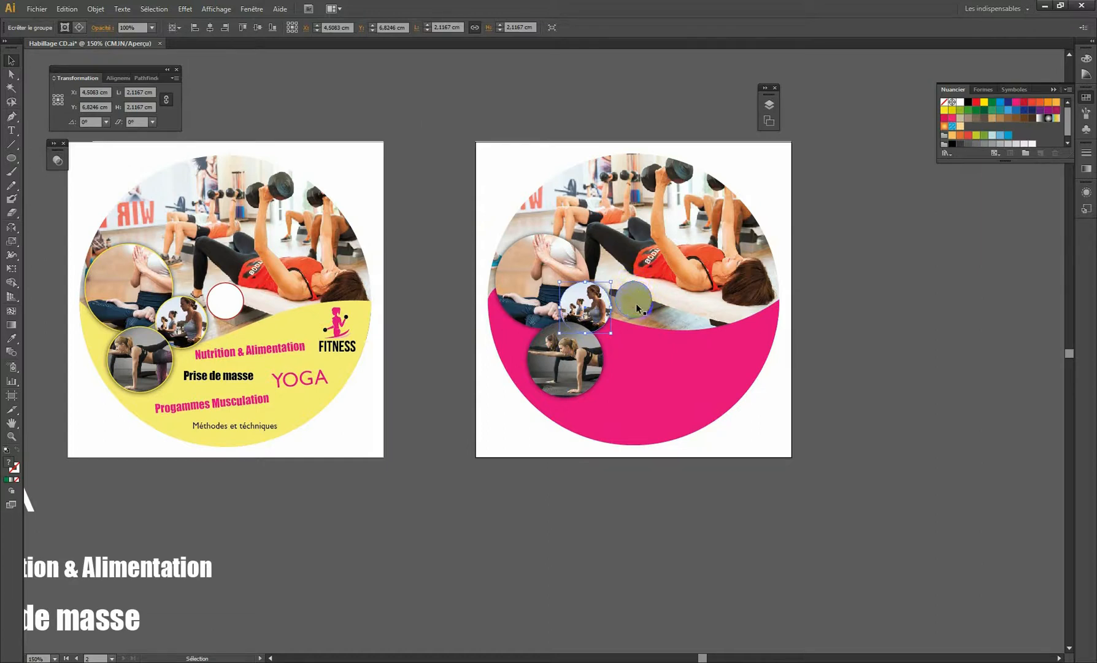
pyautogui.click(633, 294)
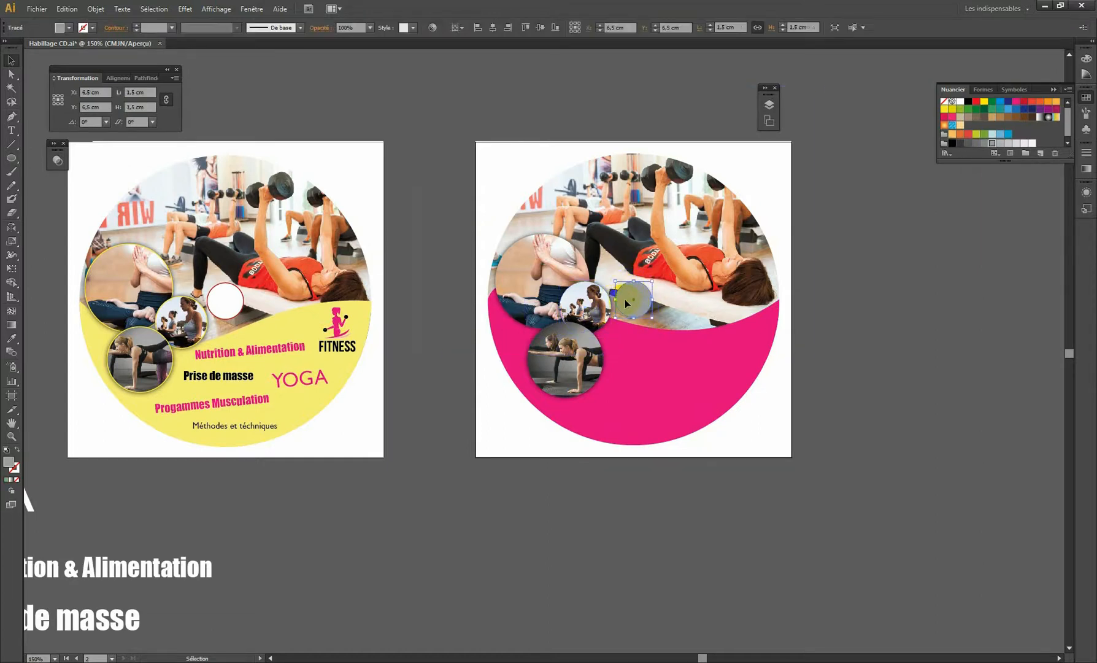
pyautogui.click(598, 305)
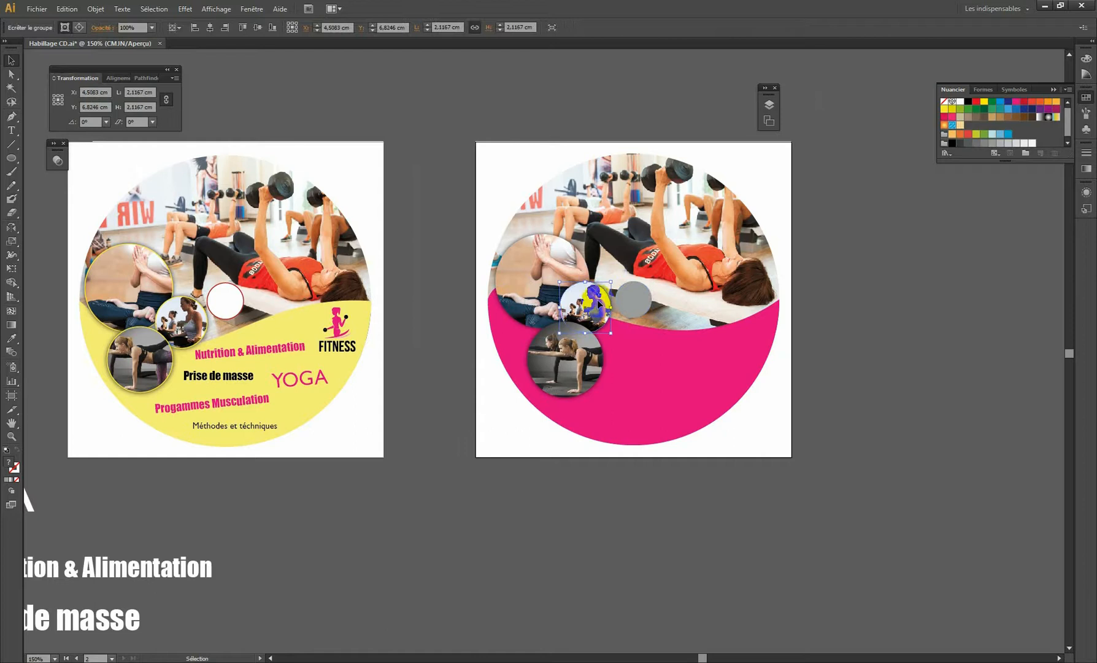
# Give the circular yoga photo on the pink disc a yellow outline with a 2 pt stroke weight
pyautogui.click(570, 253)
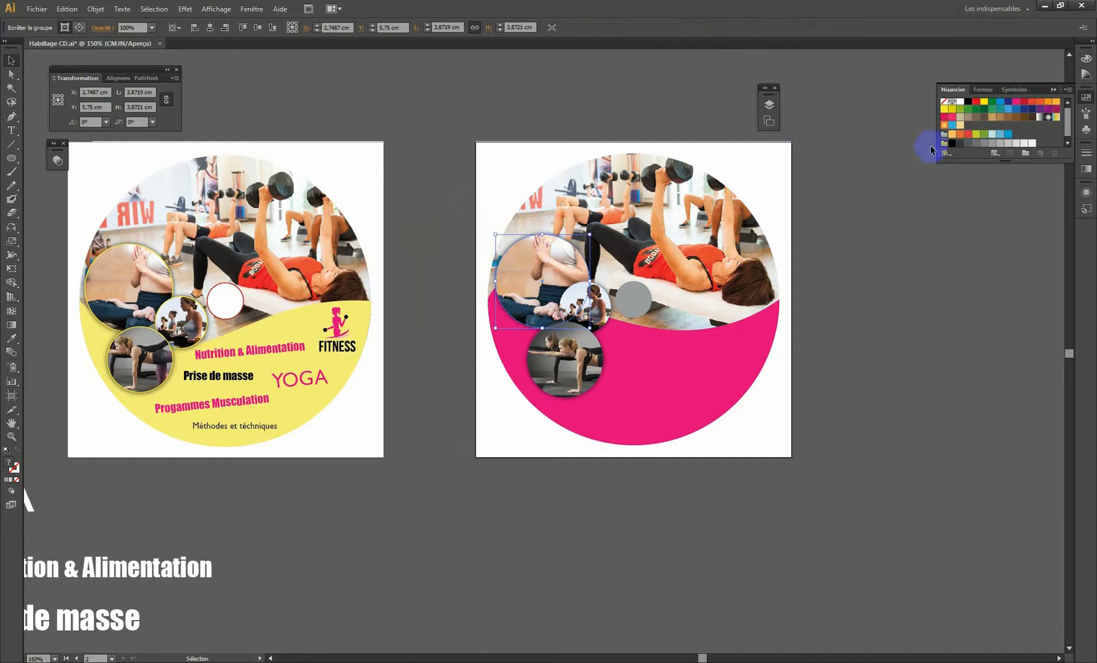
pyautogui.click(12, 479)
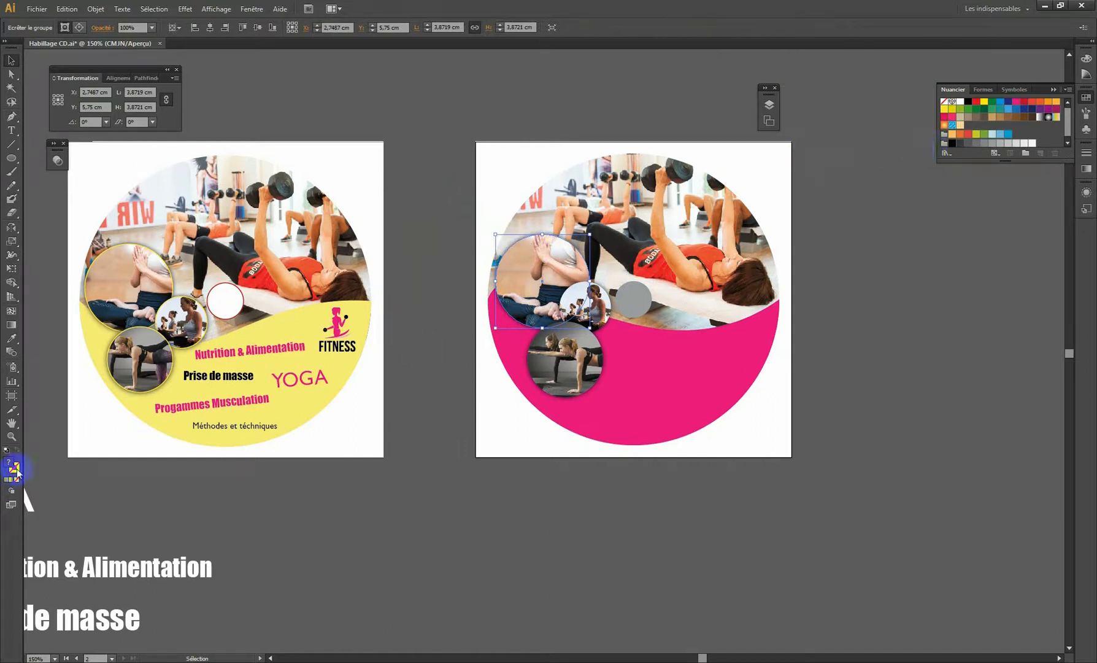
pyautogui.click(15, 469)
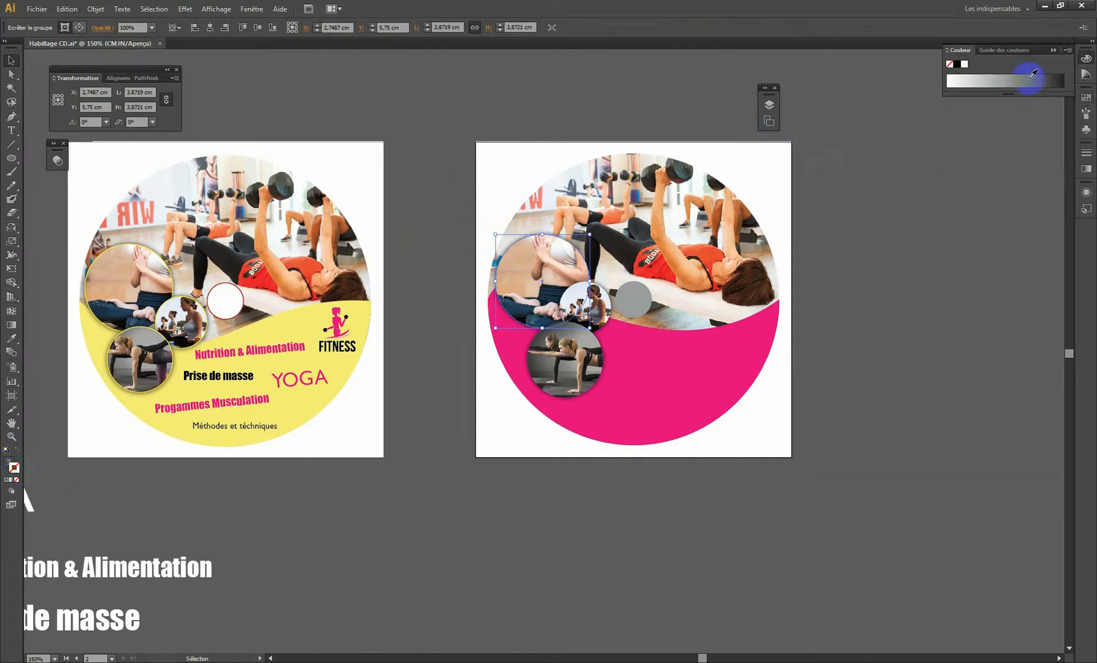
pyautogui.click(1087, 97)
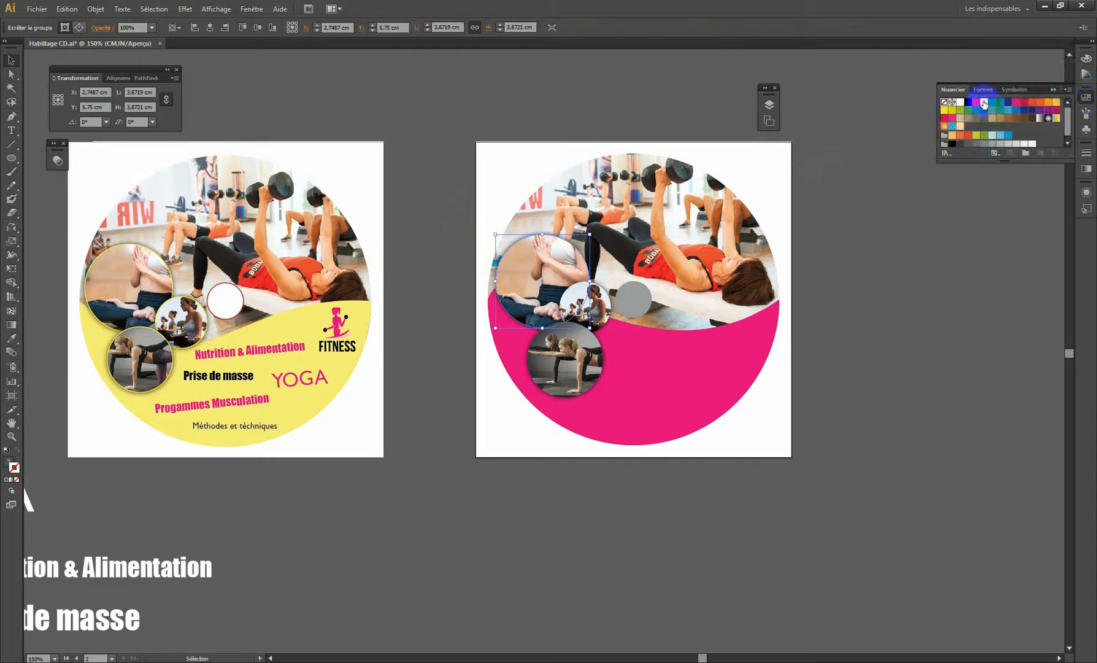
pyautogui.moveTo(984, 103)
pyautogui.mouseDown()
pyautogui.moveTo(556, 243)
pyautogui.moveTo(478, 314)
pyautogui.moveTo(546, 257)
pyautogui.moveTo(588, 249)
pyautogui.moveTo(560, 255)
pyautogui.moveTo(588, 297)
pyautogui.moveTo(598, 257)
pyautogui.mouseUp()
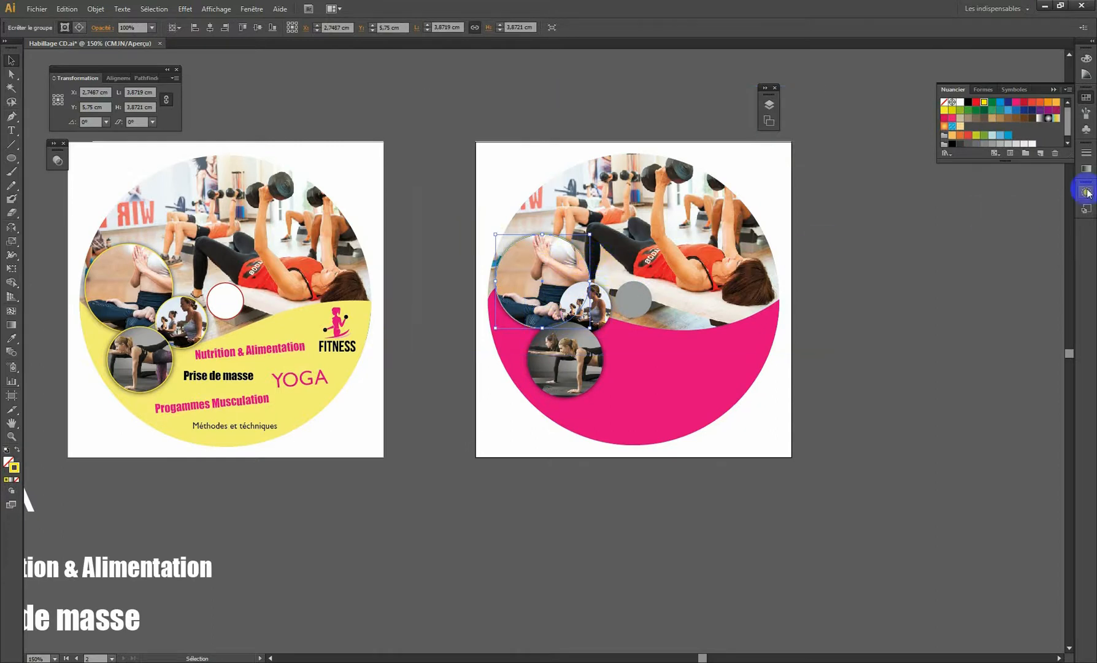
pyautogui.click(1087, 154)
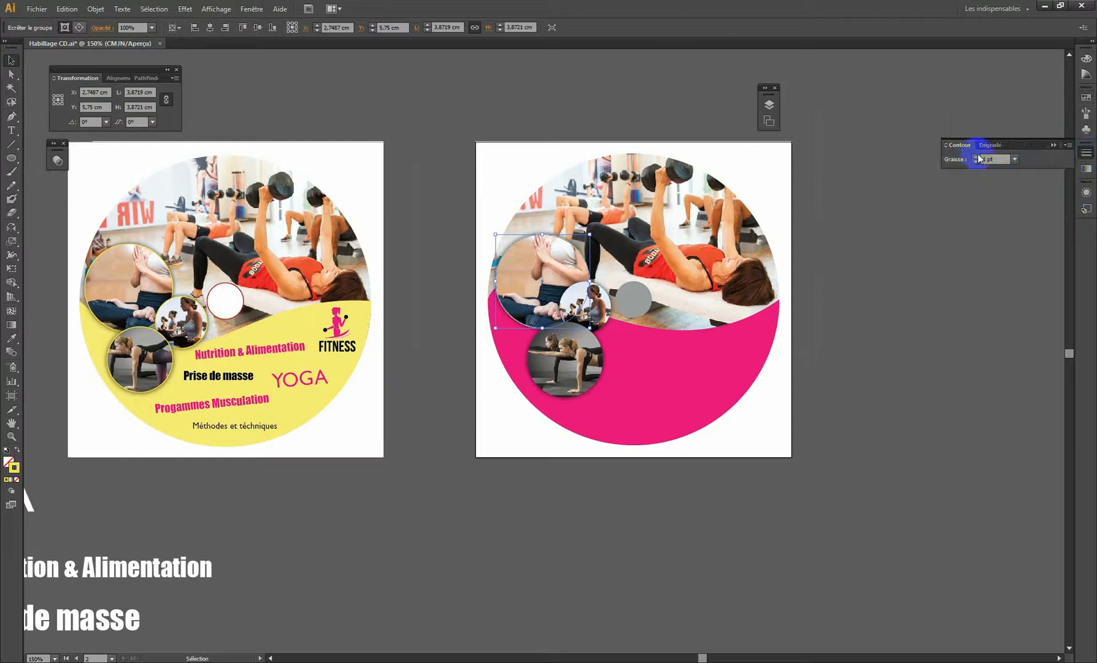
pyautogui.click(976, 156)
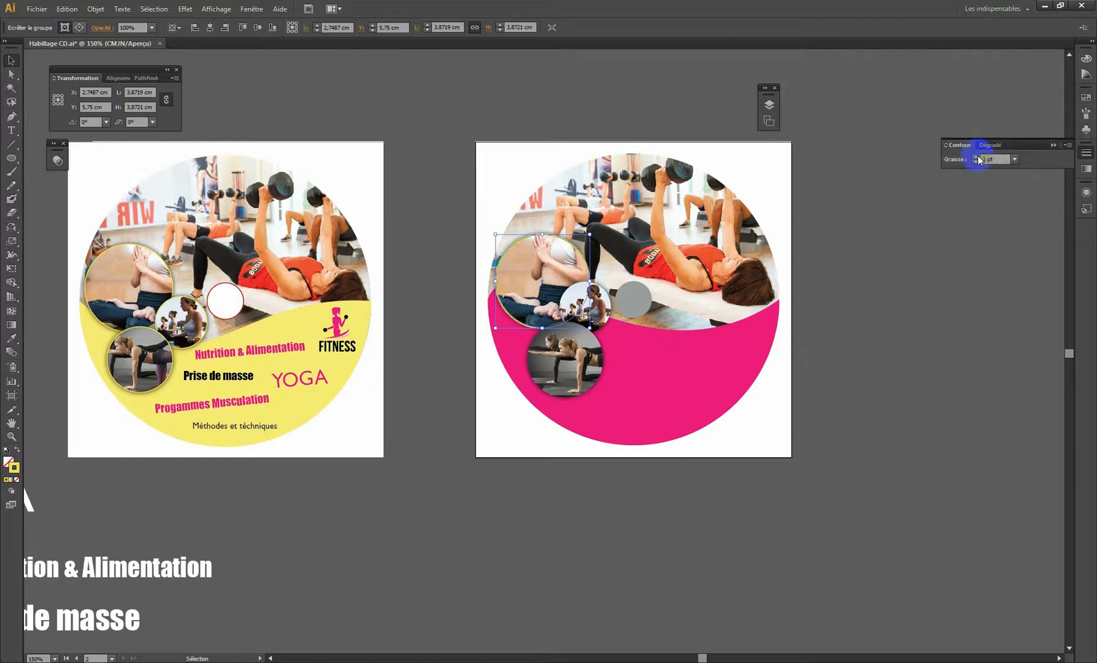
pyautogui.click(882, 310)
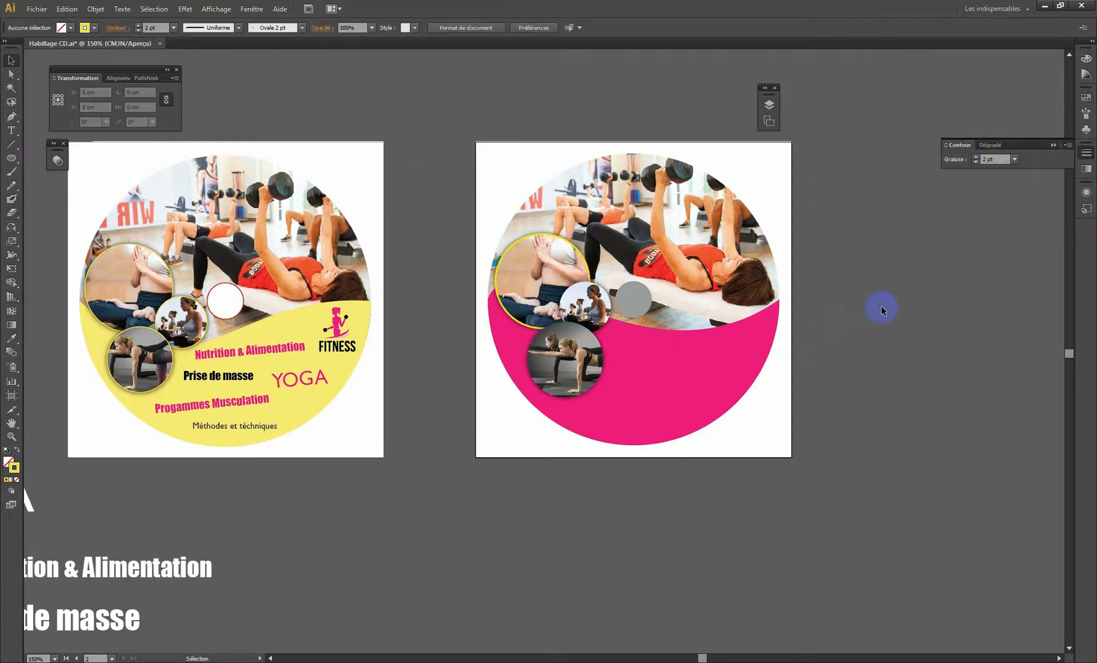
# Set the yellow outline of the circular yoga photo to 1.5 pt
pyautogui.click(565, 251)
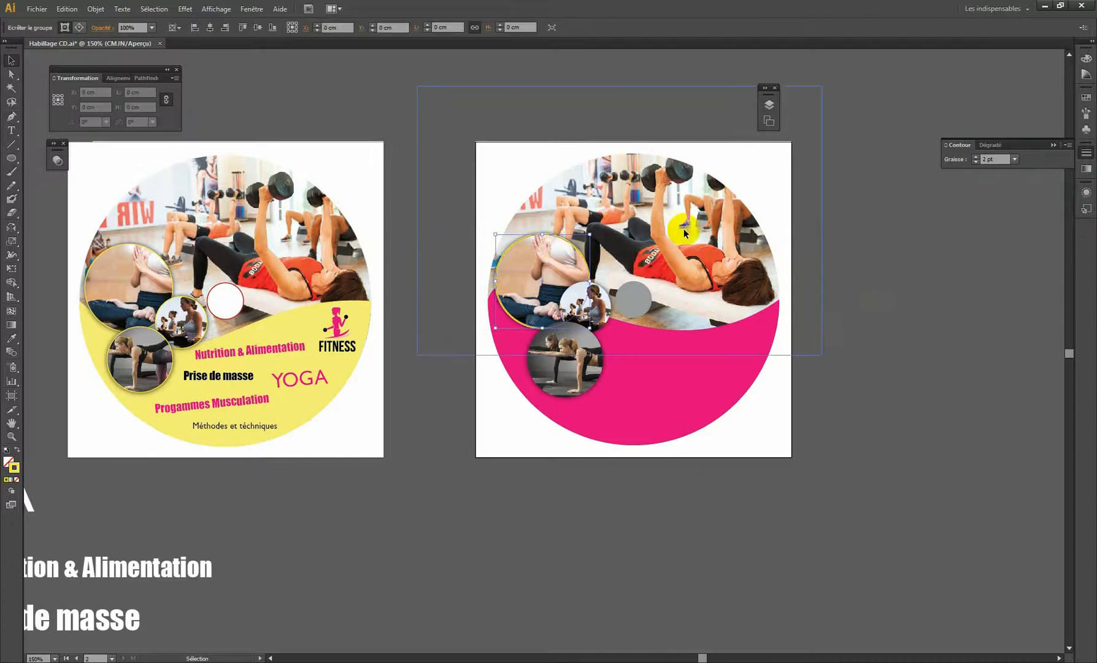
pyautogui.click(1002, 160)
pyautogui.moveTo(1001, 159); pyautogui.dragTo(900, 153)
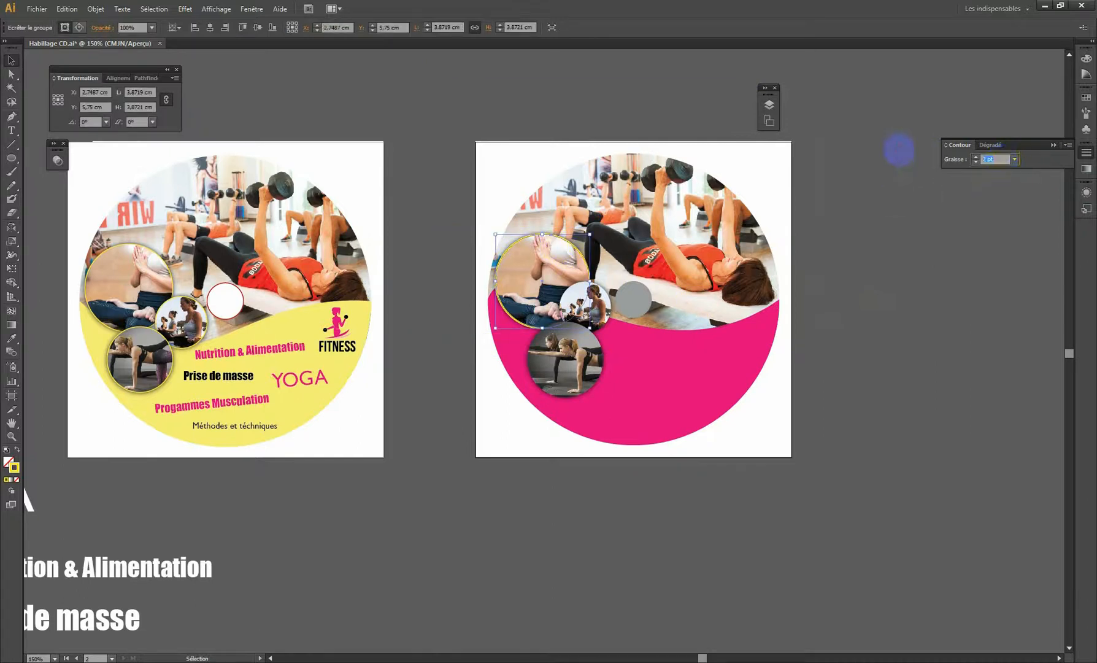
pyautogui.press('Return')
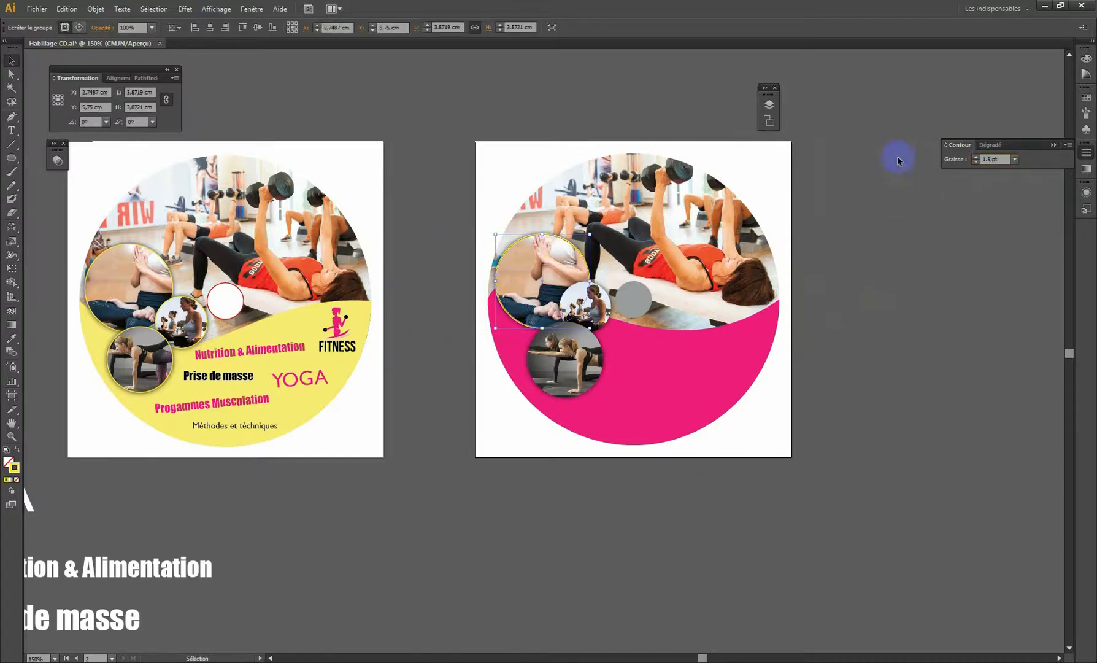
pyautogui.click(884, 210)
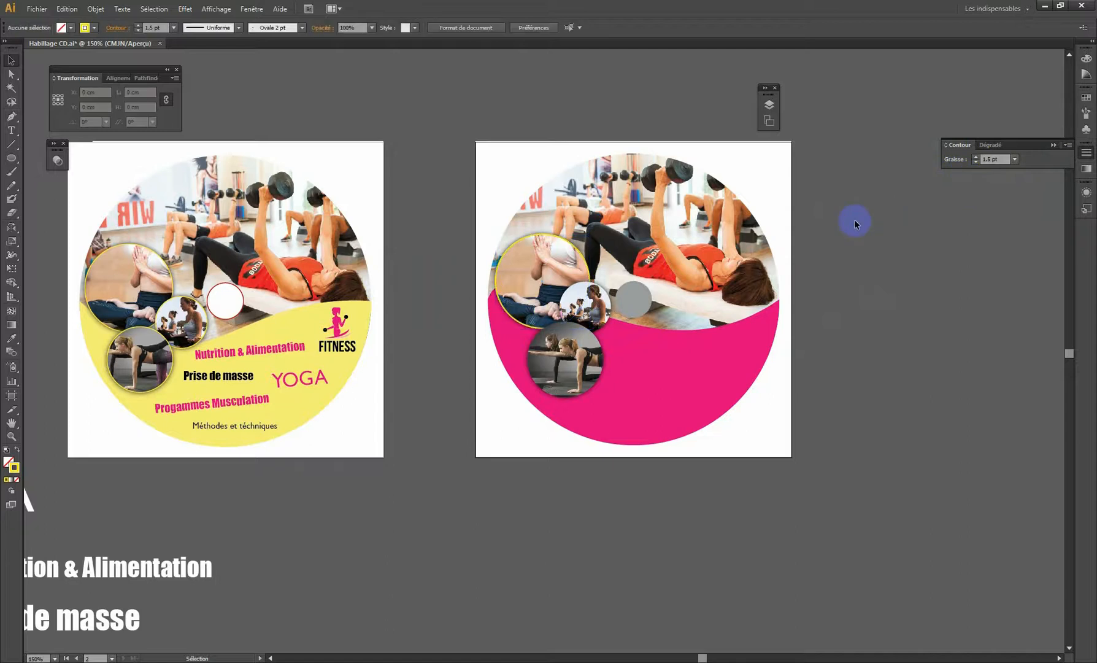
# Add a yellow 1.5 pt outline to the circular mat exercise photo on the pink disc
pyautogui.click(560, 359)
pyautogui.click(994, 160)
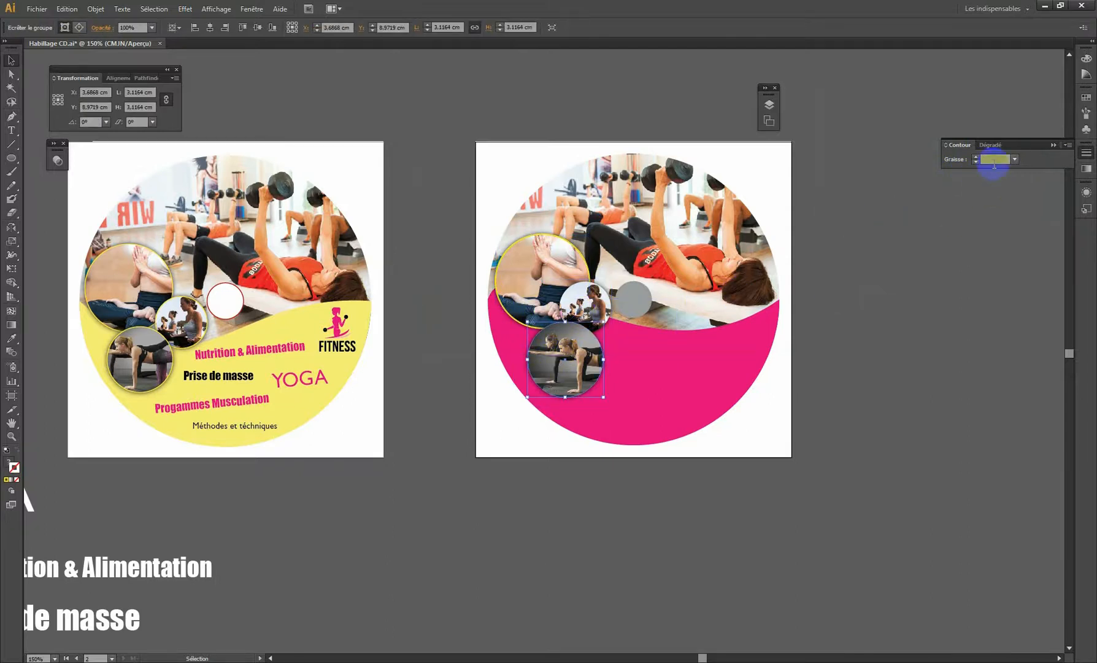
pyautogui.click(992, 161)
pyautogui.press('Return')
# Add a yellow 1.5 pt outline to the circular group meditation photo and deselect it
pyautogui.click(607, 283)
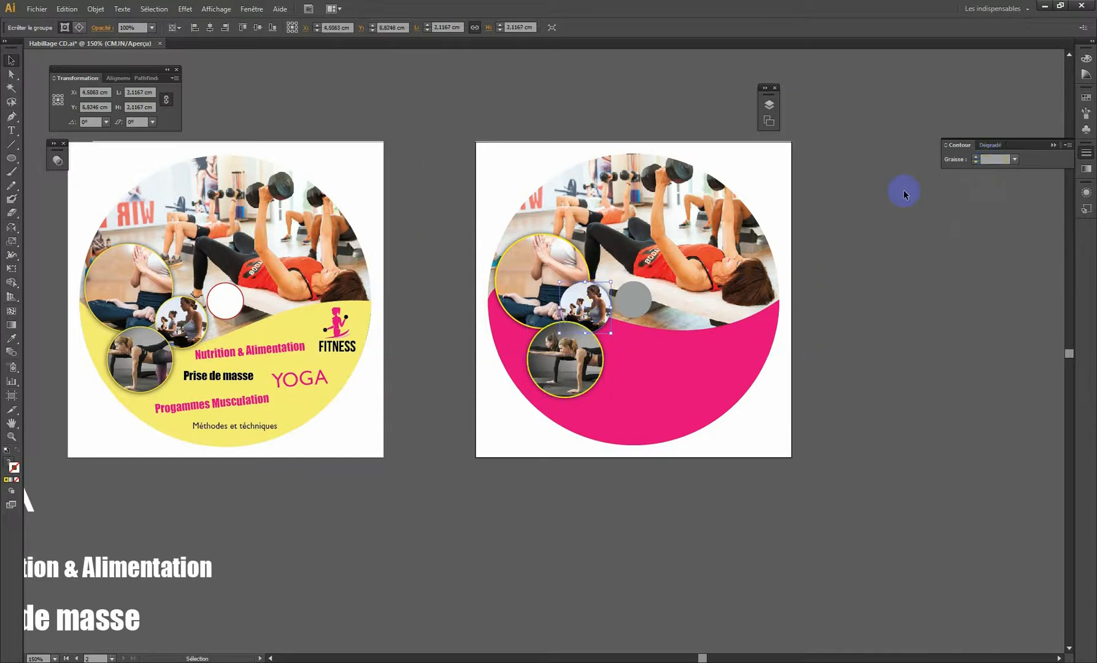
pyautogui.click(998, 159)
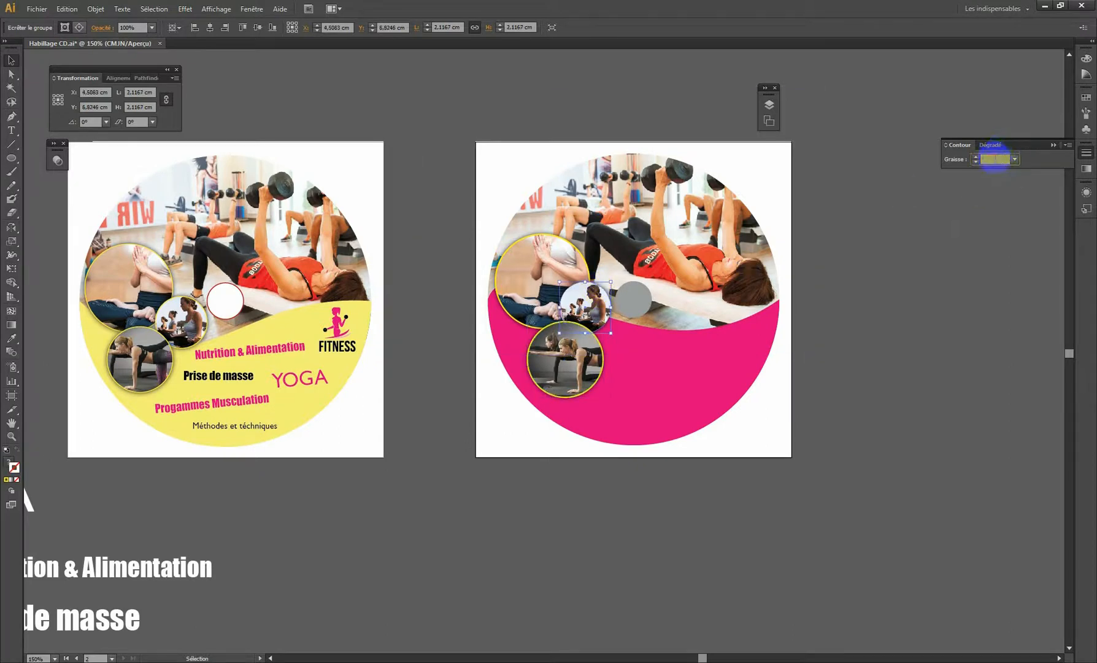
pyautogui.press('Return')
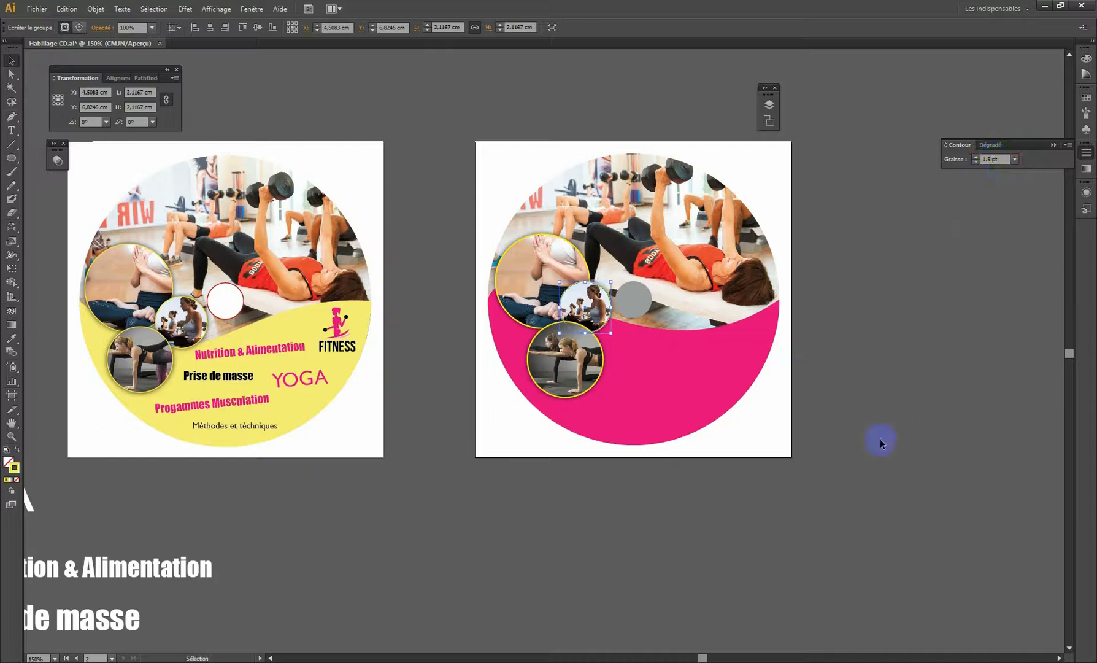
pyautogui.click(863, 381)
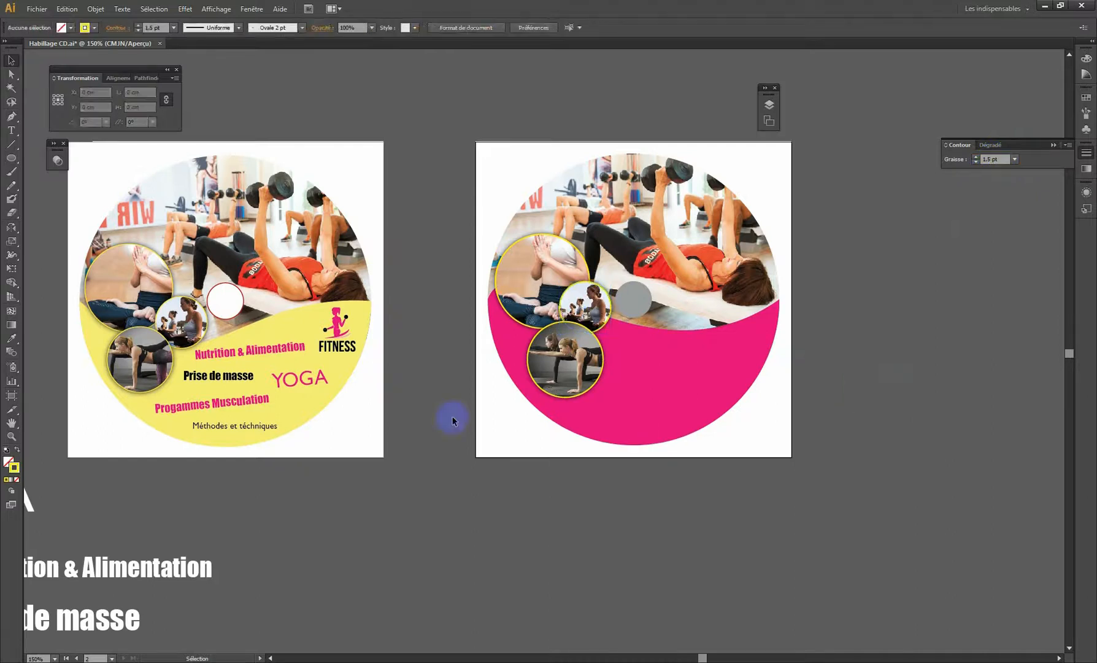
# Move the white YOGA text out of the text list to just below the pink disc's artboard
pyautogui.click(345, 327)
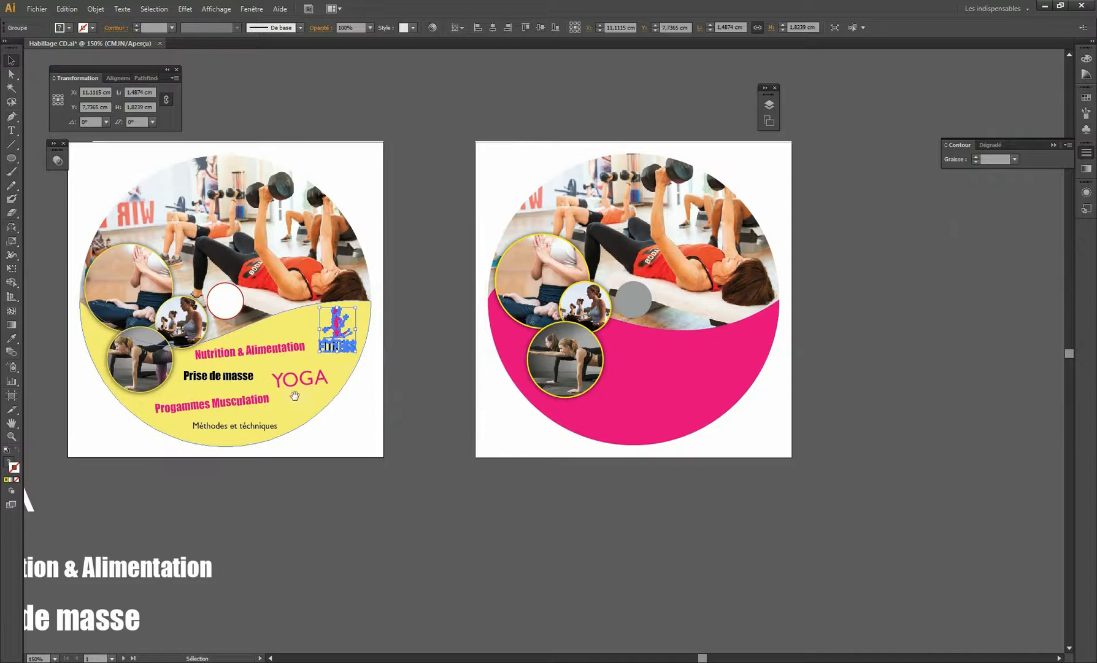
pyautogui.moveTo(294, 396); pyautogui.dragTo(414, 344)
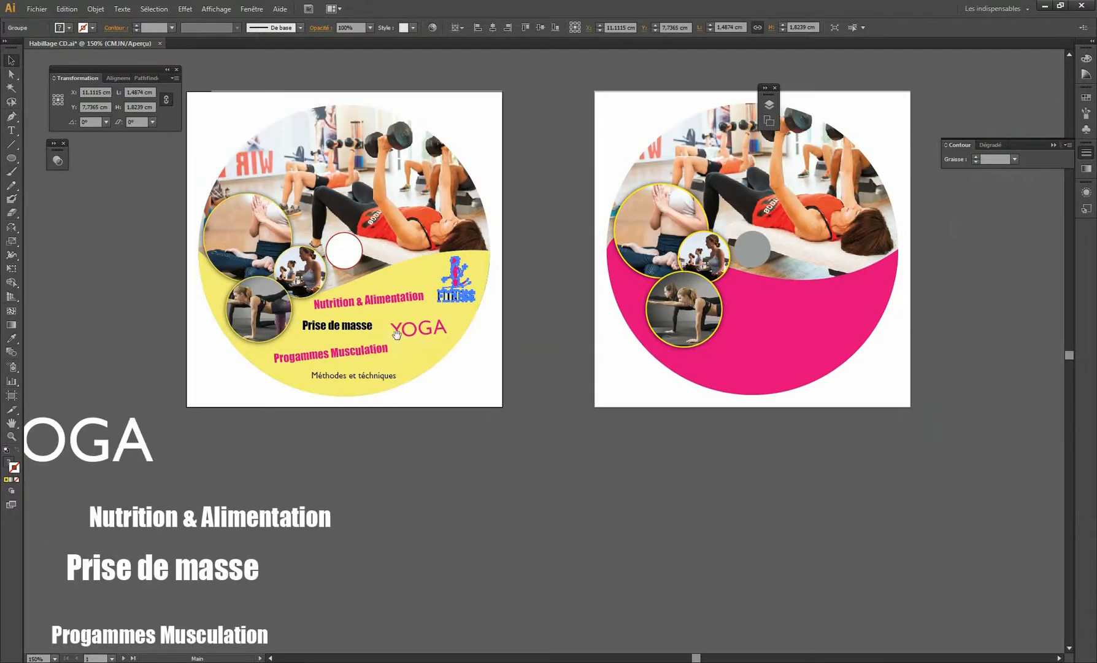
pyautogui.press('z')
pyautogui.keyDown('alt'); pyautogui.click(349, 411); pyautogui.keyUp('alt')
pyautogui.moveTo(474, 445); pyautogui.dragTo(307, 395)
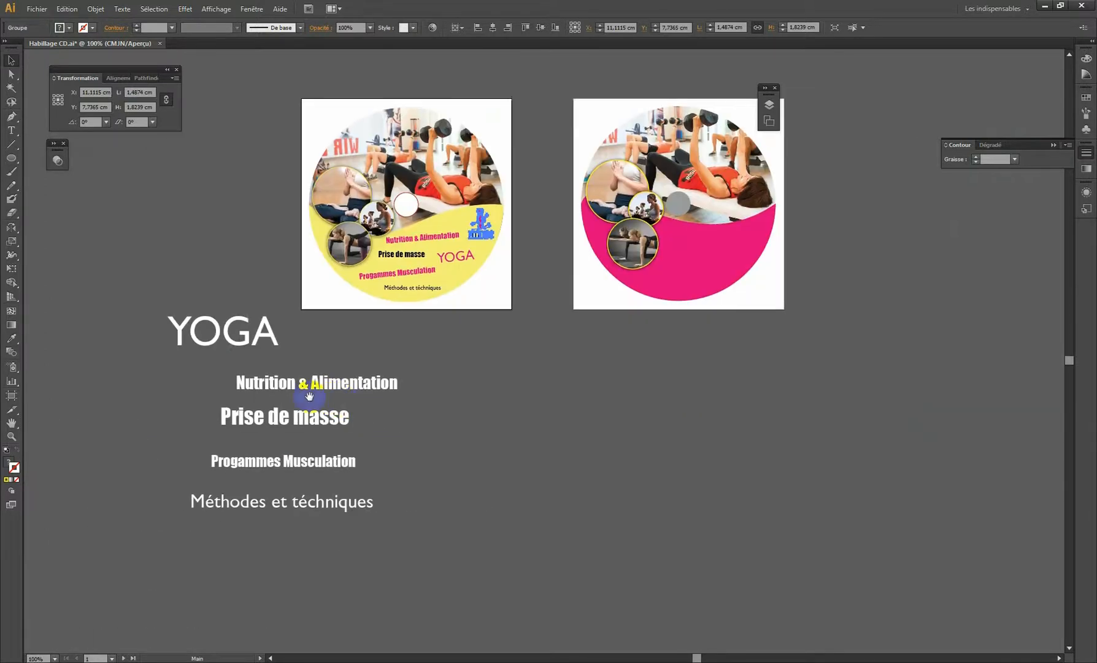
pyautogui.press('v')
pyautogui.moveTo(258, 323); pyautogui.dragTo(529, 351)
pyautogui.moveTo(621, 349); pyautogui.dragTo(525, 367)
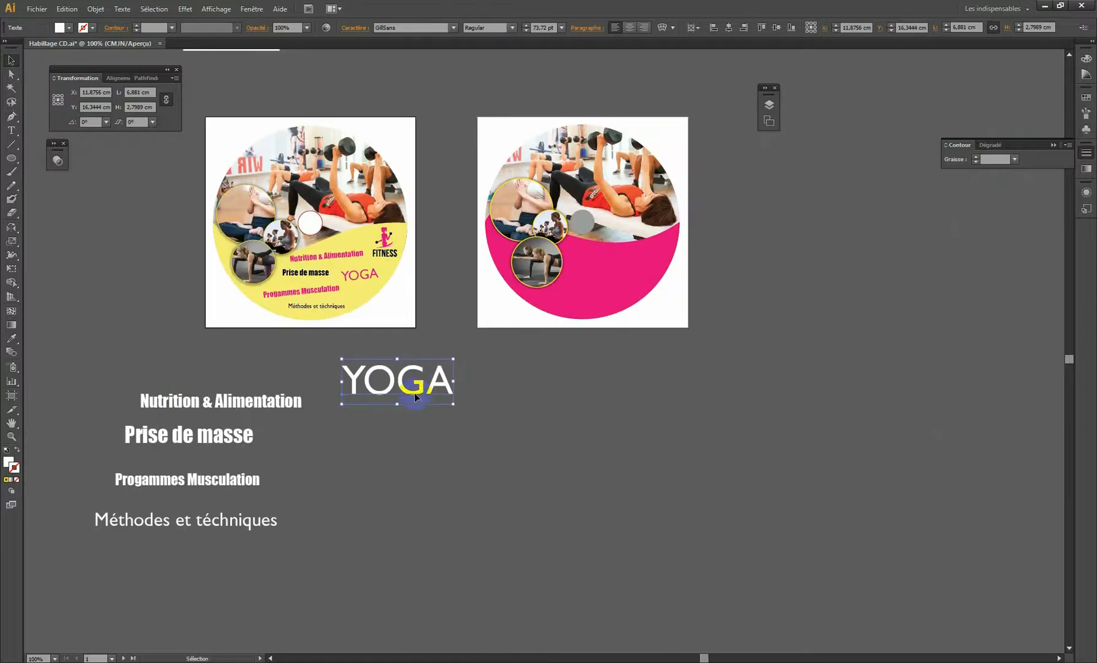
pyautogui.moveTo(414, 379); pyautogui.dragTo(539, 381)
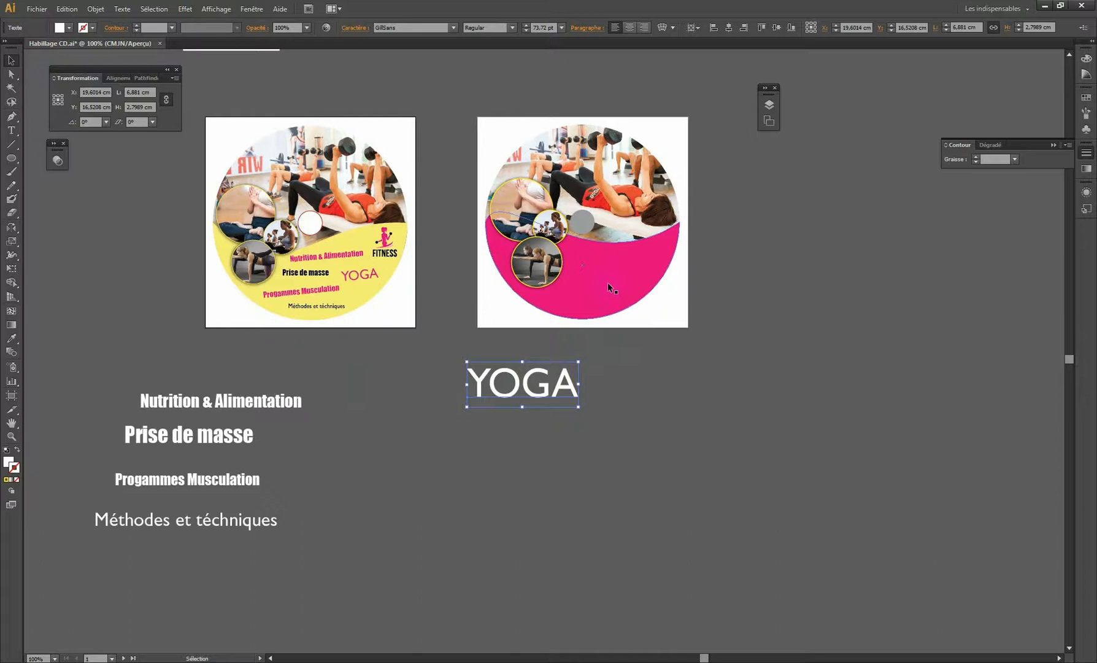
# Colour the YOGA text with the disc's pink and place it, shrunk to about 46 pt and tilted upward, beside the pink disc
pyautogui.press('i')
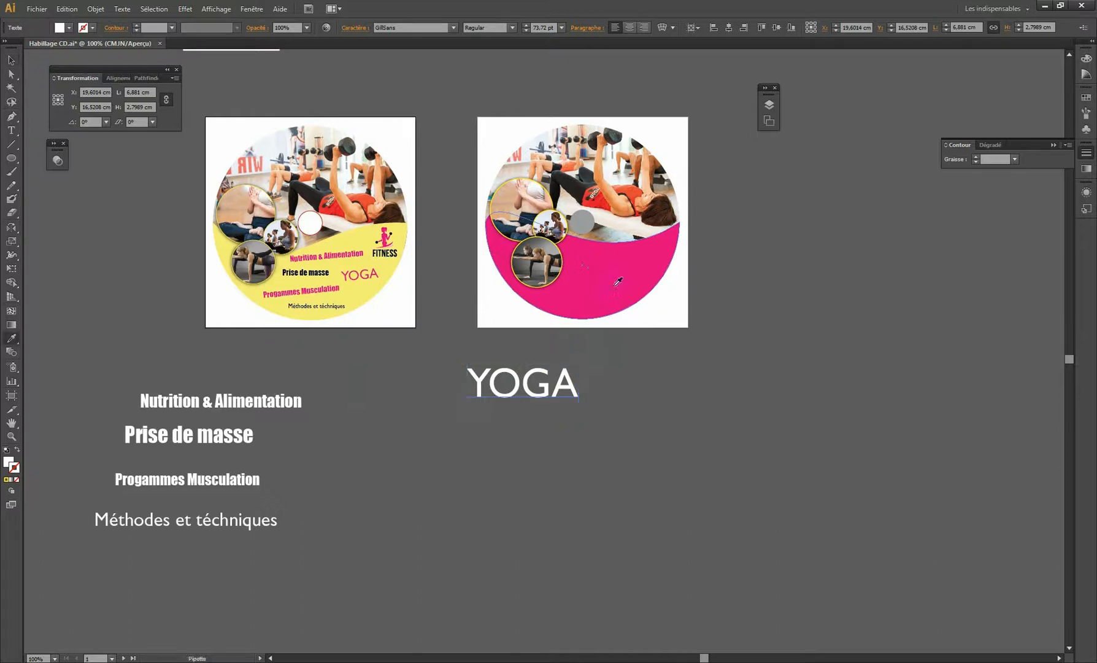
pyautogui.click(531, 311)
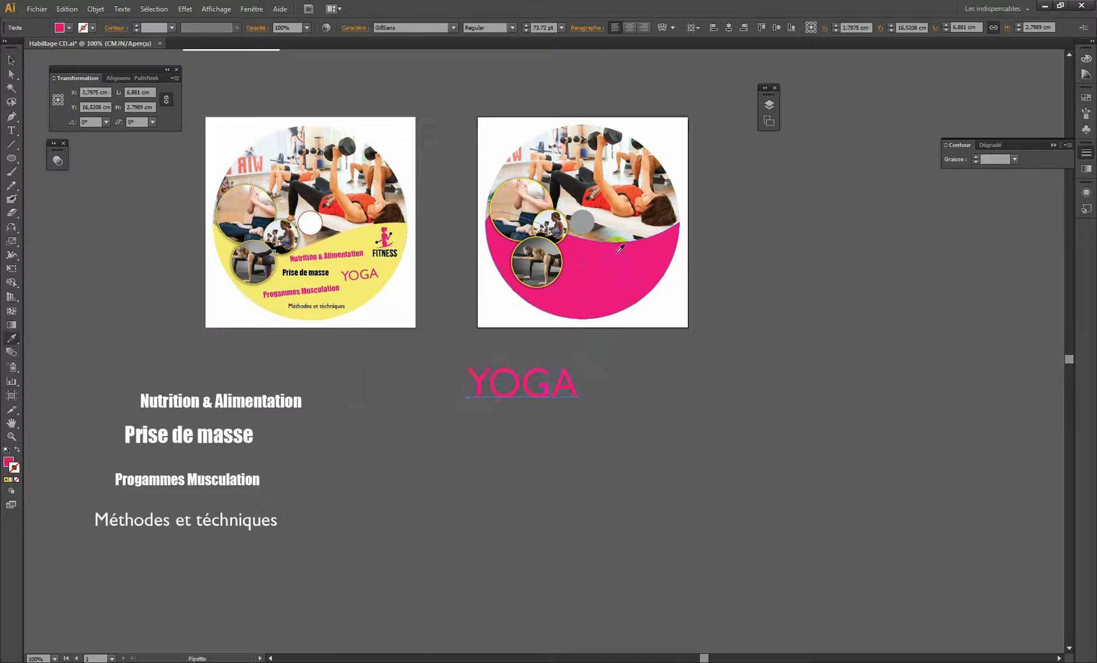
pyautogui.click(11, 60)
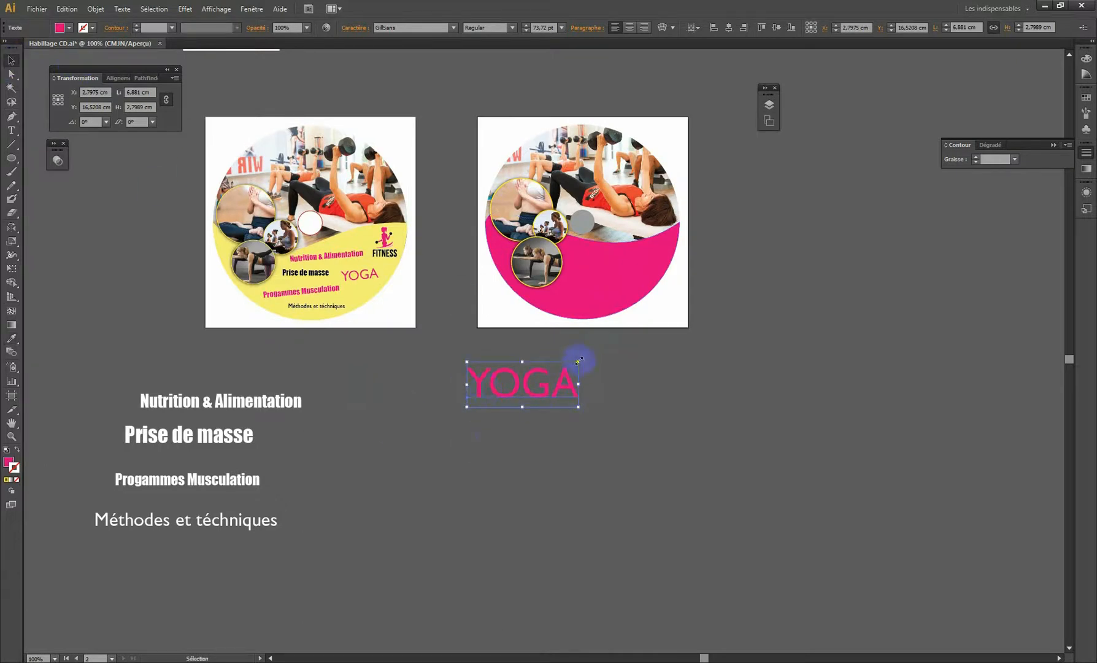
pyautogui.moveTo(578, 361); pyautogui.dragTo(546, 380)
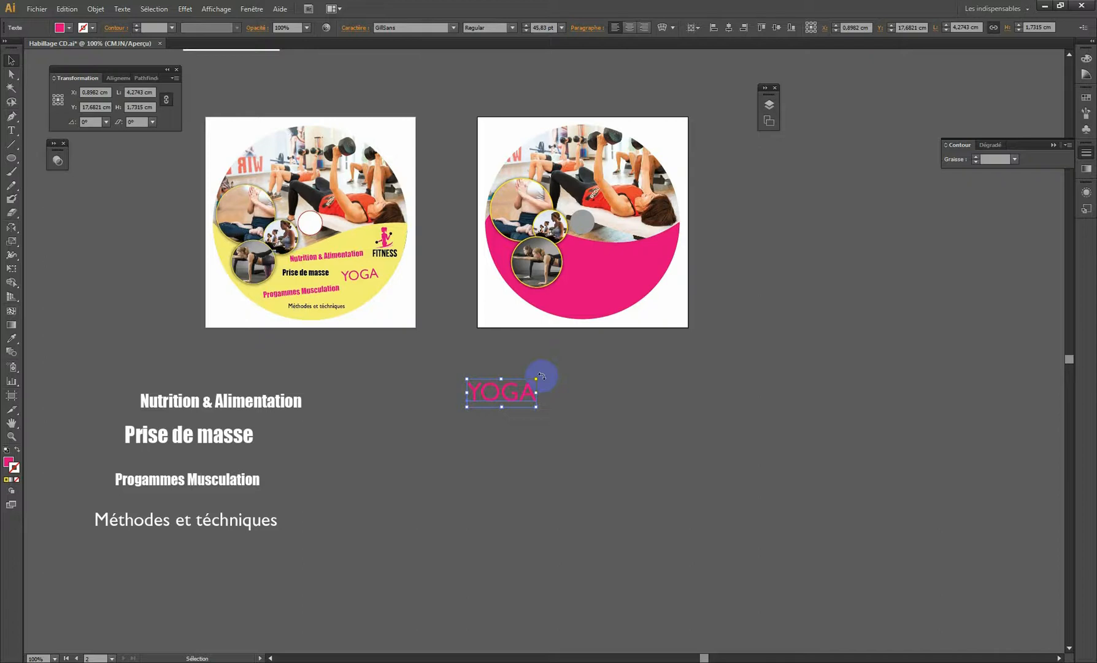
pyautogui.moveTo(541, 375); pyautogui.dragTo(725, 288)
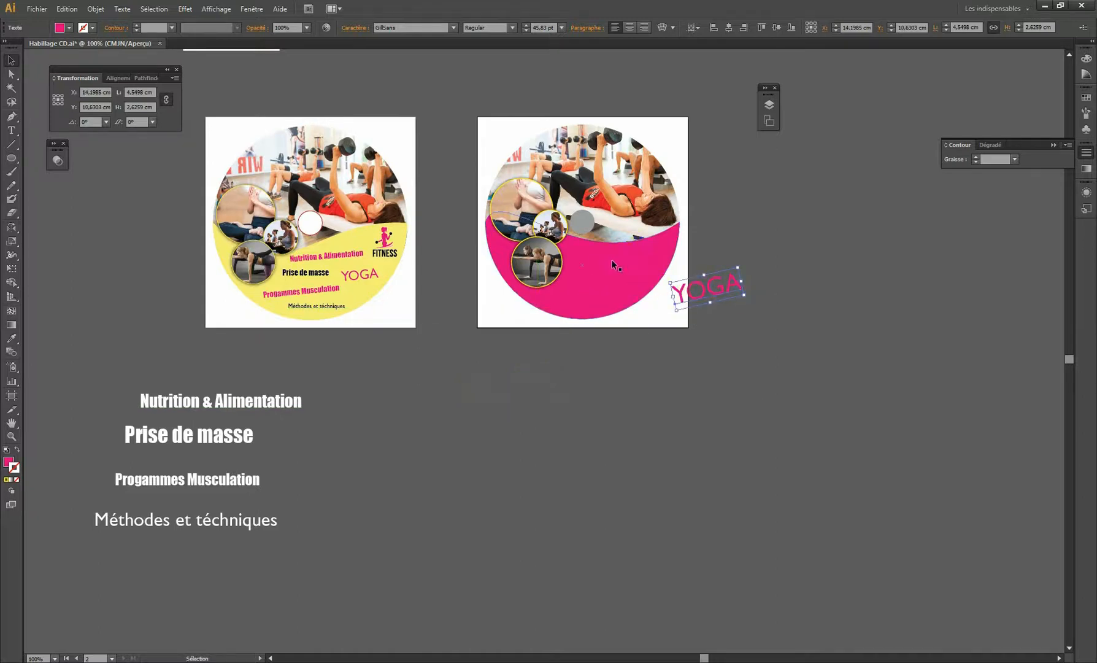
# Shrink the "Nutrition & Alimentation" text to about 16 pt and fill it and the "Prise de masse" text with black
pyautogui.click(266, 403)
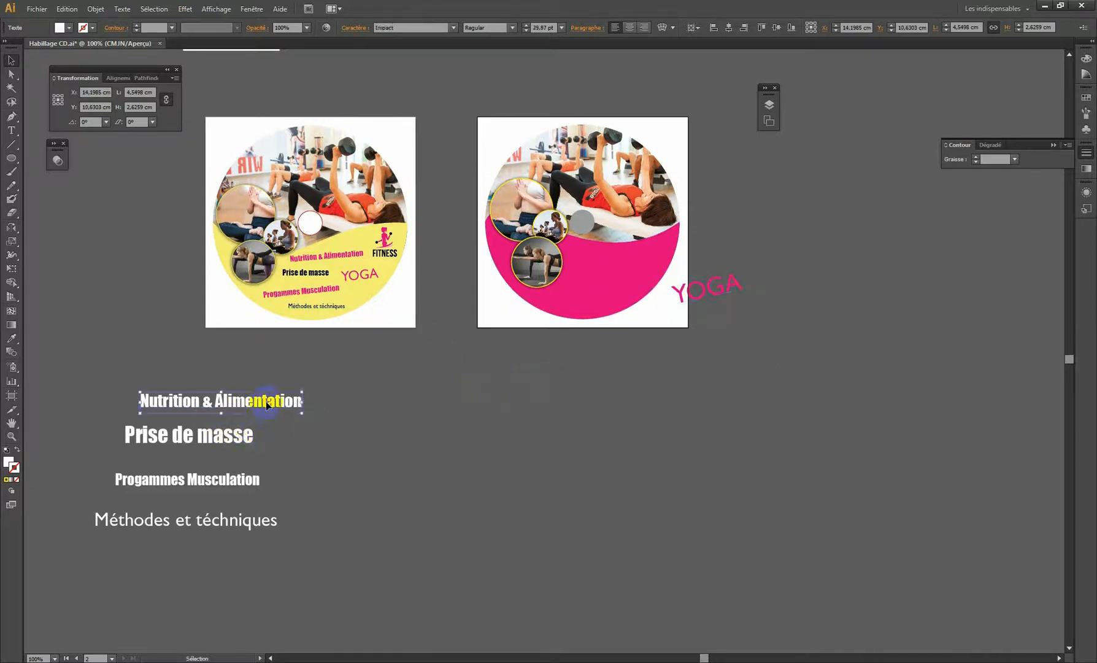
pyautogui.moveTo(302, 391); pyautogui.dragTo(252, 401)
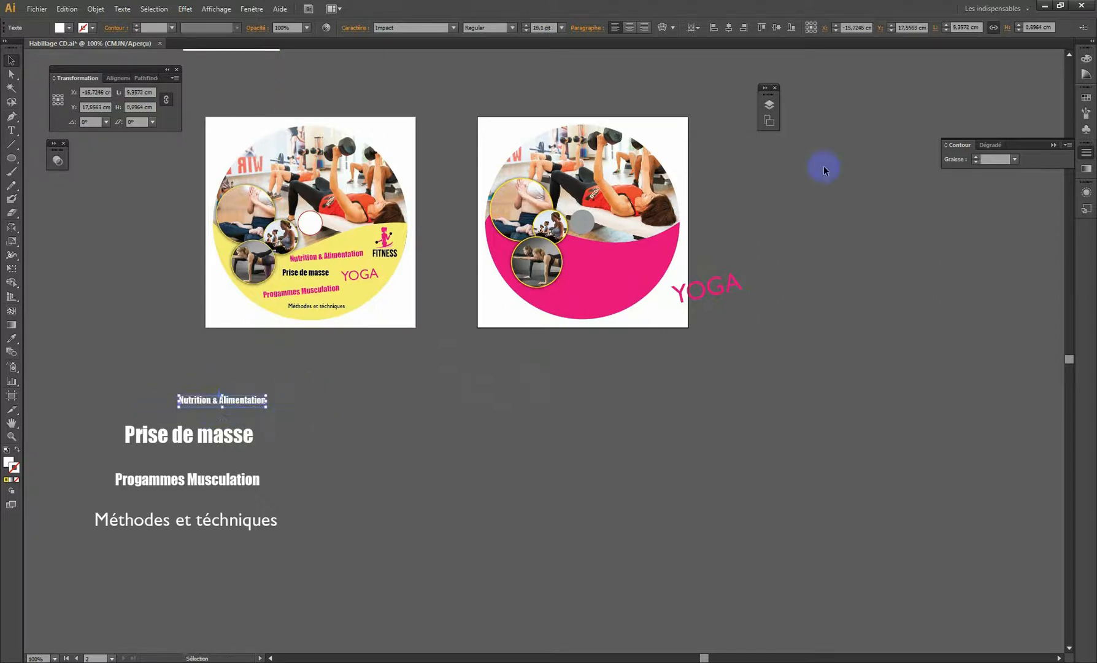
pyautogui.click(1086, 99)
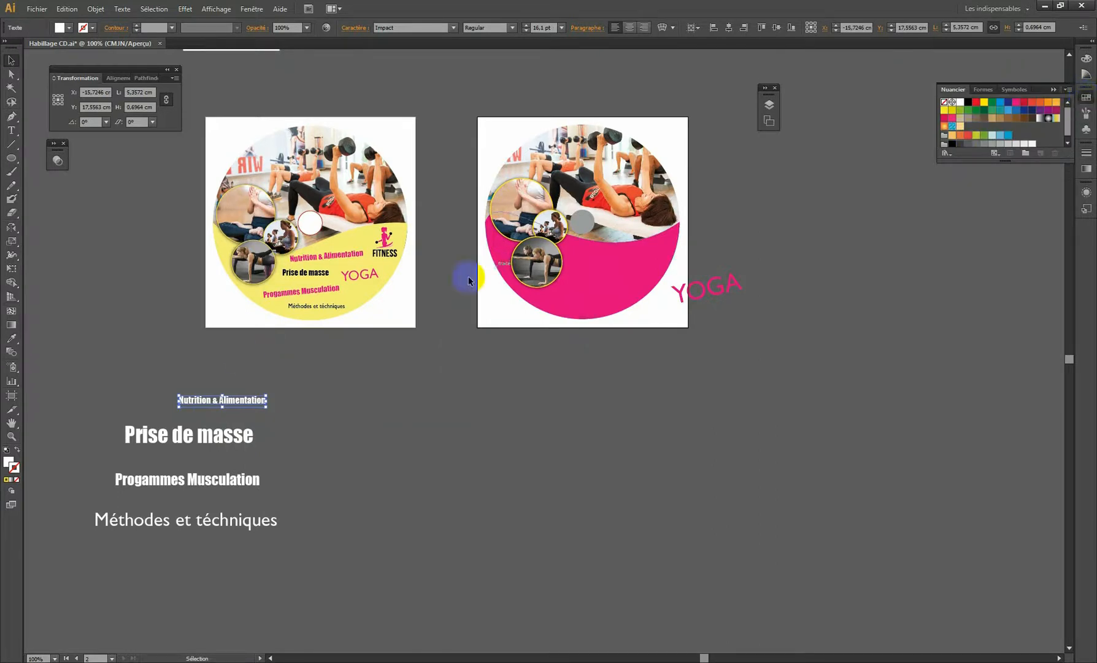
pyautogui.click(8, 463)
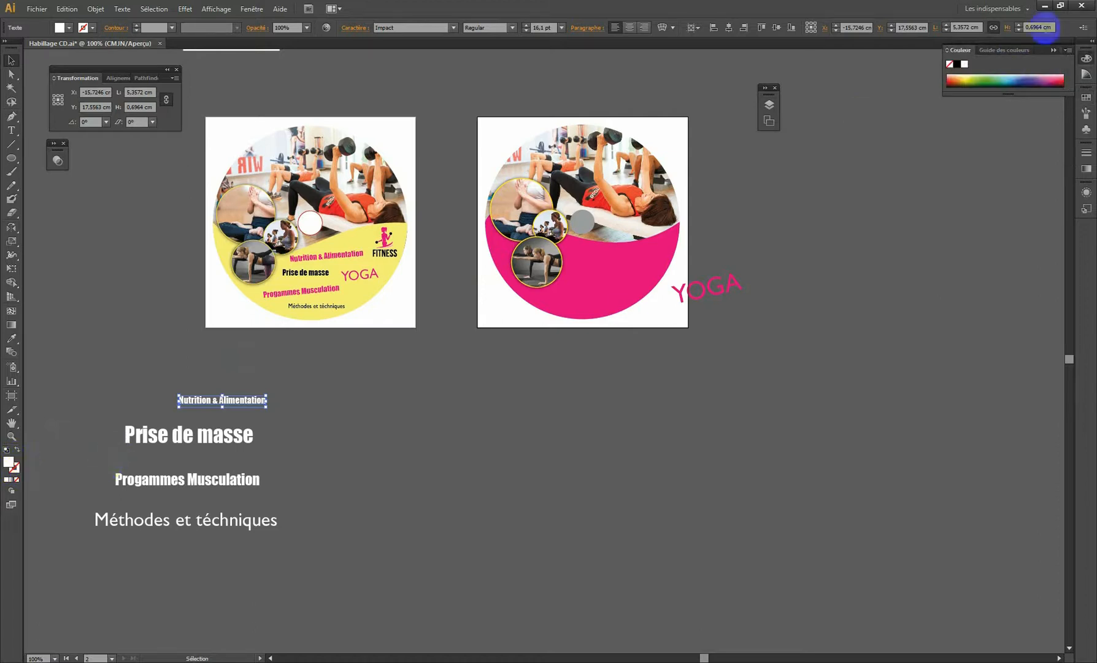
pyautogui.click(1087, 98)
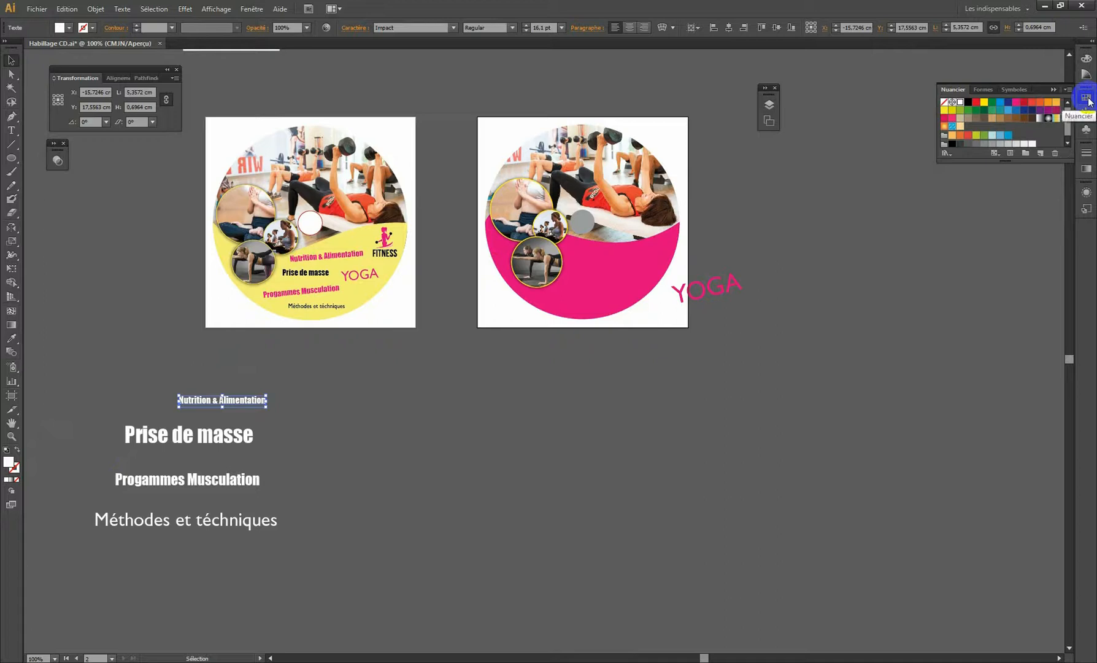
pyautogui.click(968, 102)
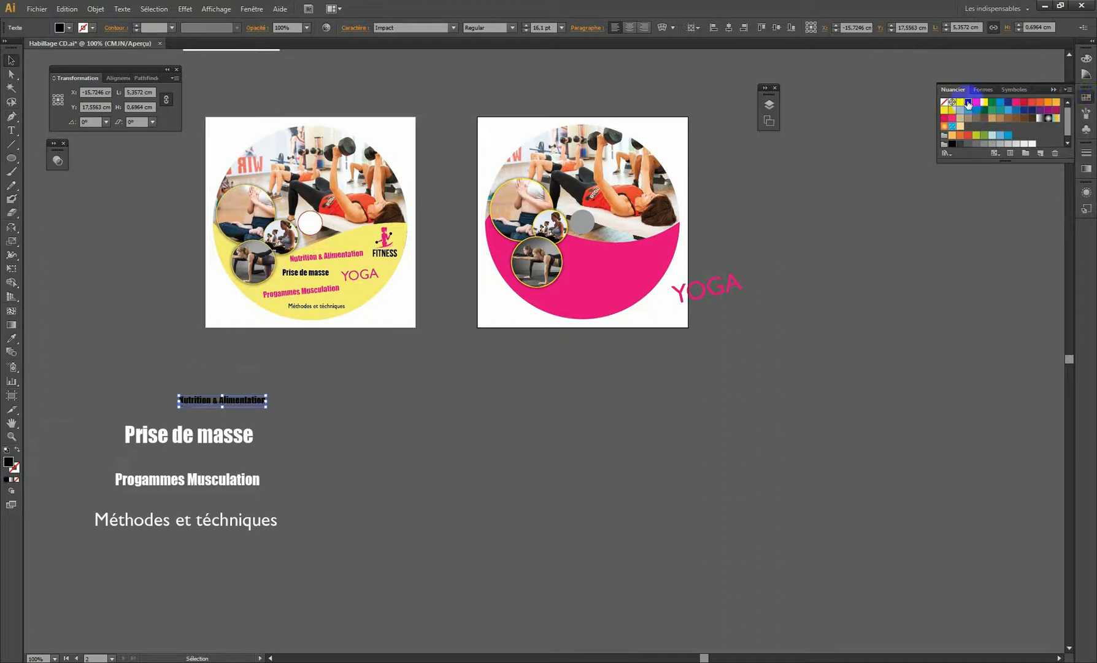
pyautogui.click(188, 440)
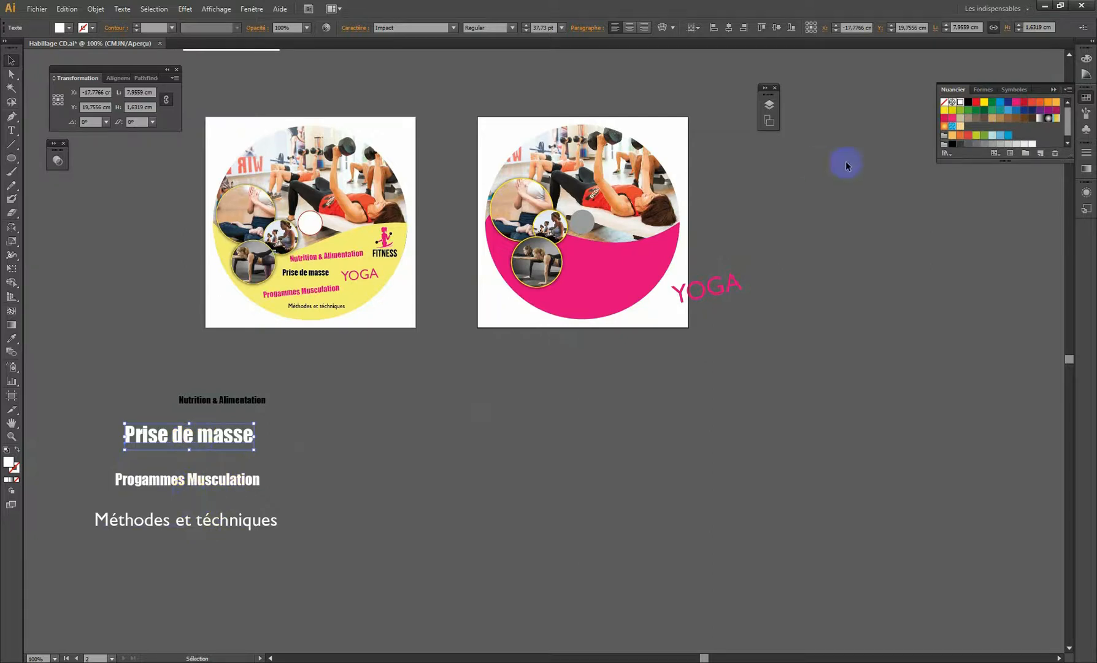
pyautogui.click(968, 103)
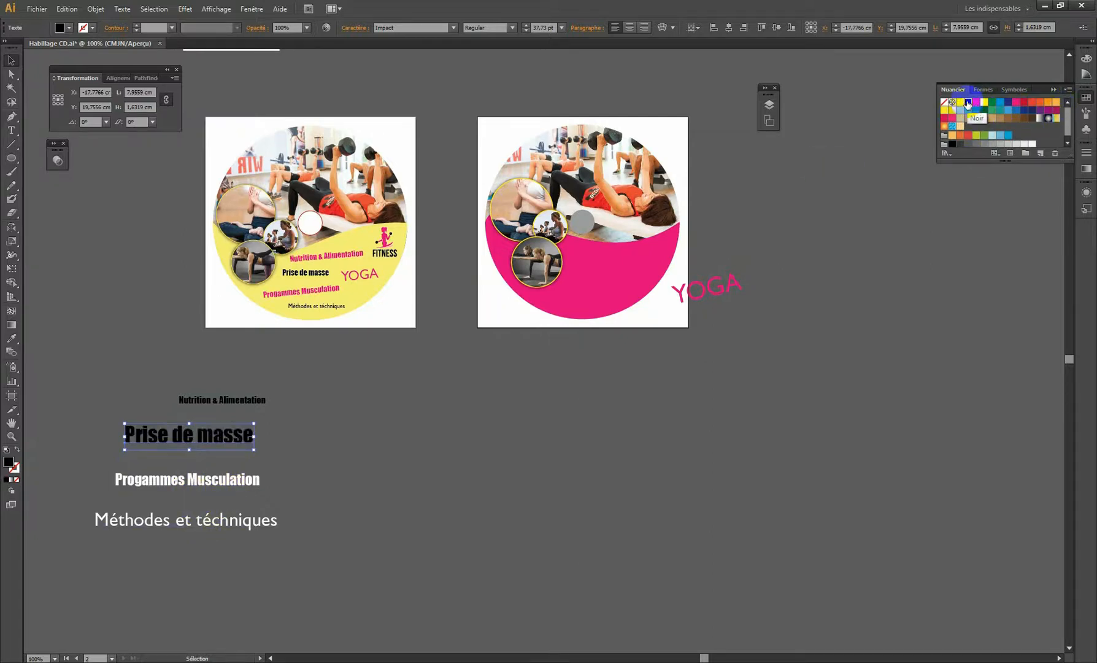
# Recolour the "Progammes Musculation" and "Méthodes et téchniques" texts with the pink sampled from the disc
pyautogui.click(209, 483)
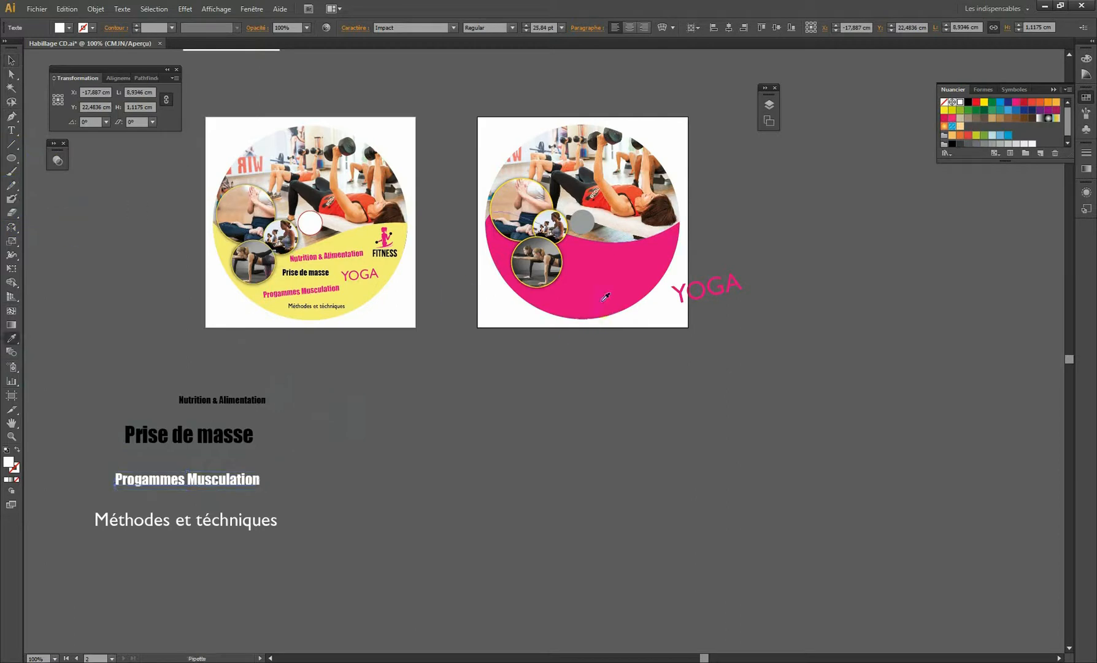
pyautogui.click(9, 343)
pyautogui.click(623, 268)
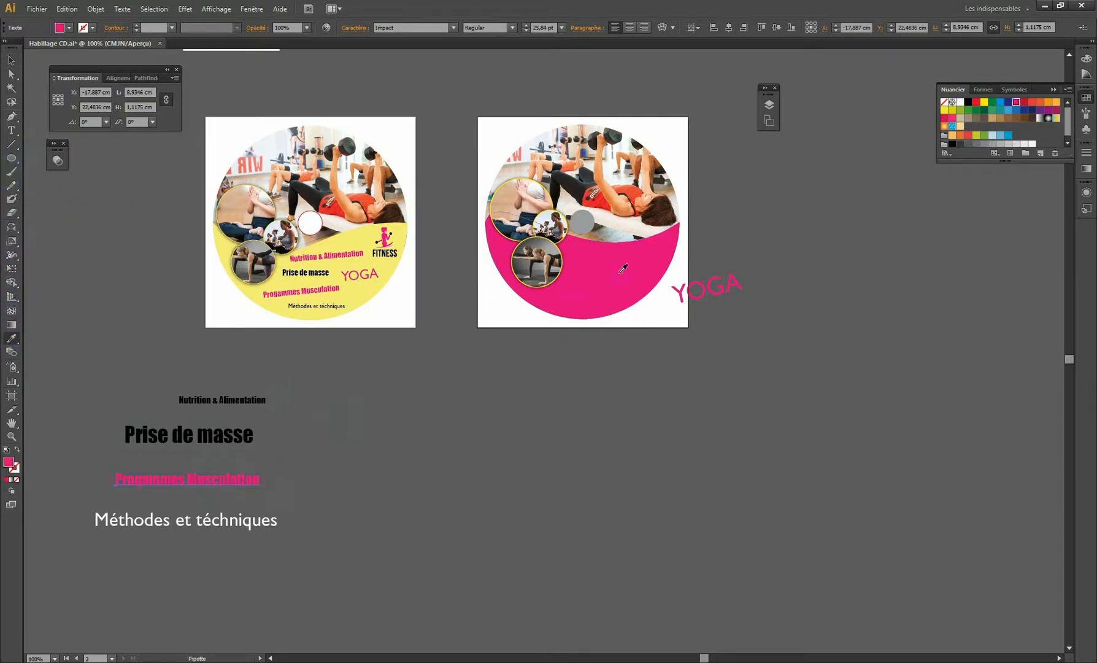
pyautogui.click(11, 59)
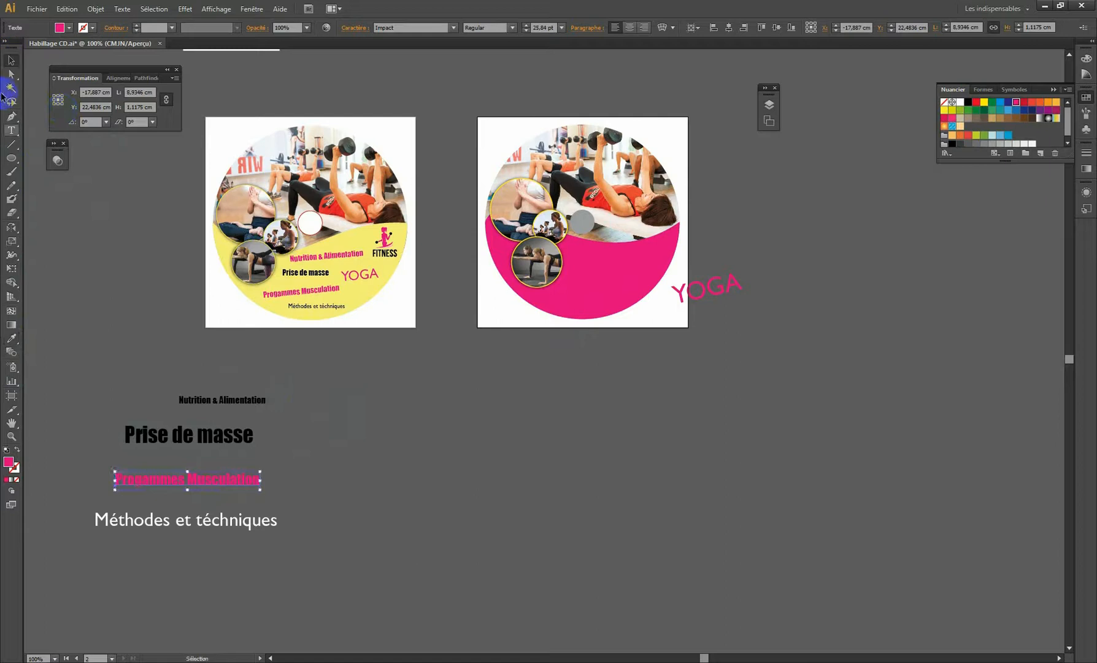
pyautogui.click(221, 522)
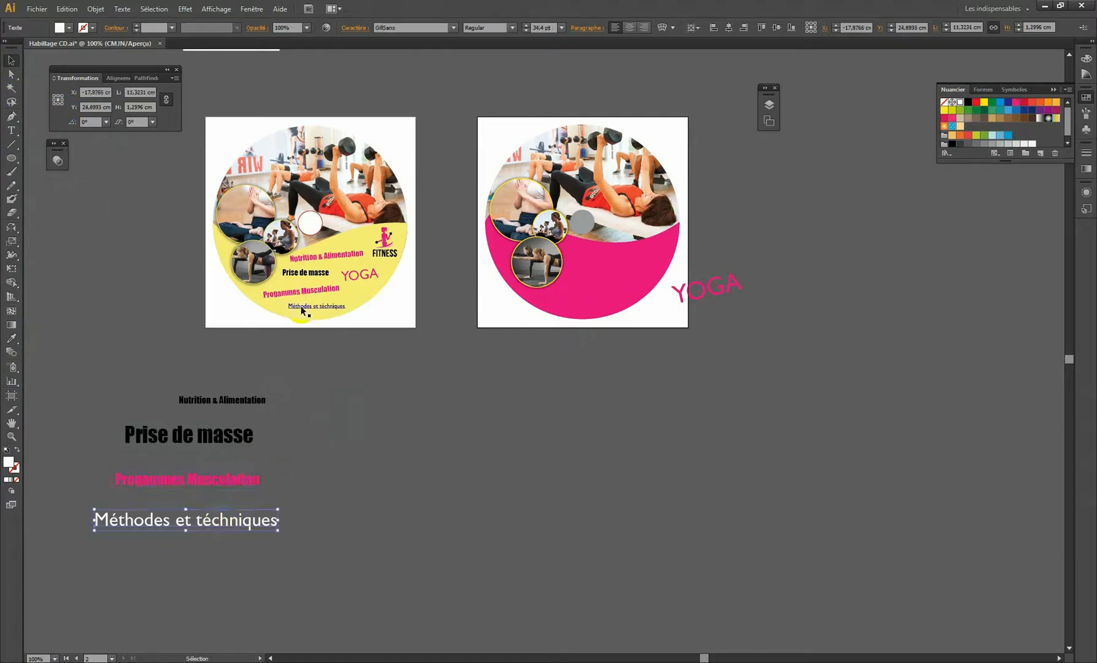
pyautogui.press('i')
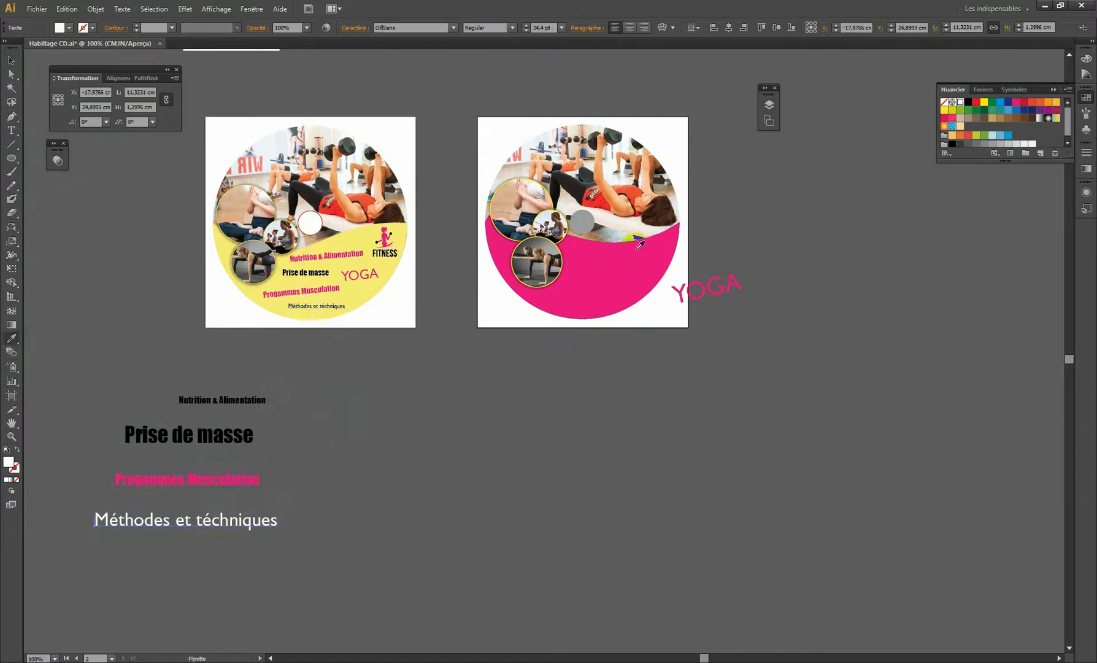
pyautogui.click(622, 269)
pyautogui.click(11, 60)
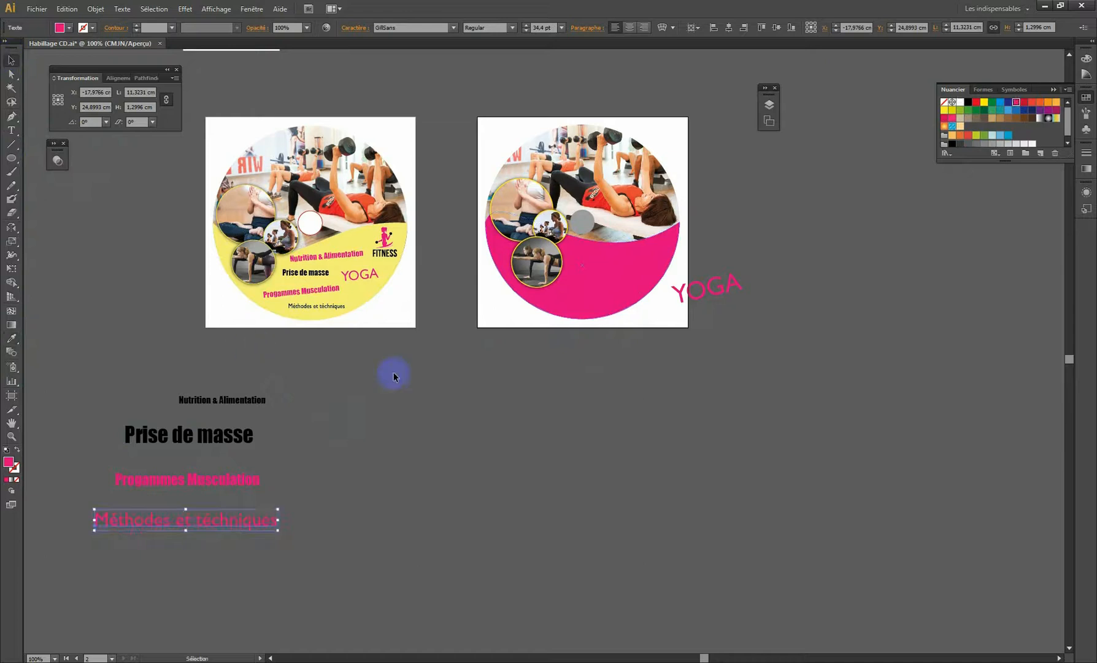
# Move the two pink texts closer to the artboards, with "Progammes Musculation" beside "Prise de masse" and "Méthodes et téchniques" just below it
pyautogui.click(418, 495)
pyautogui.moveTo(233, 528); pyautogui.dragTo(401, 483)
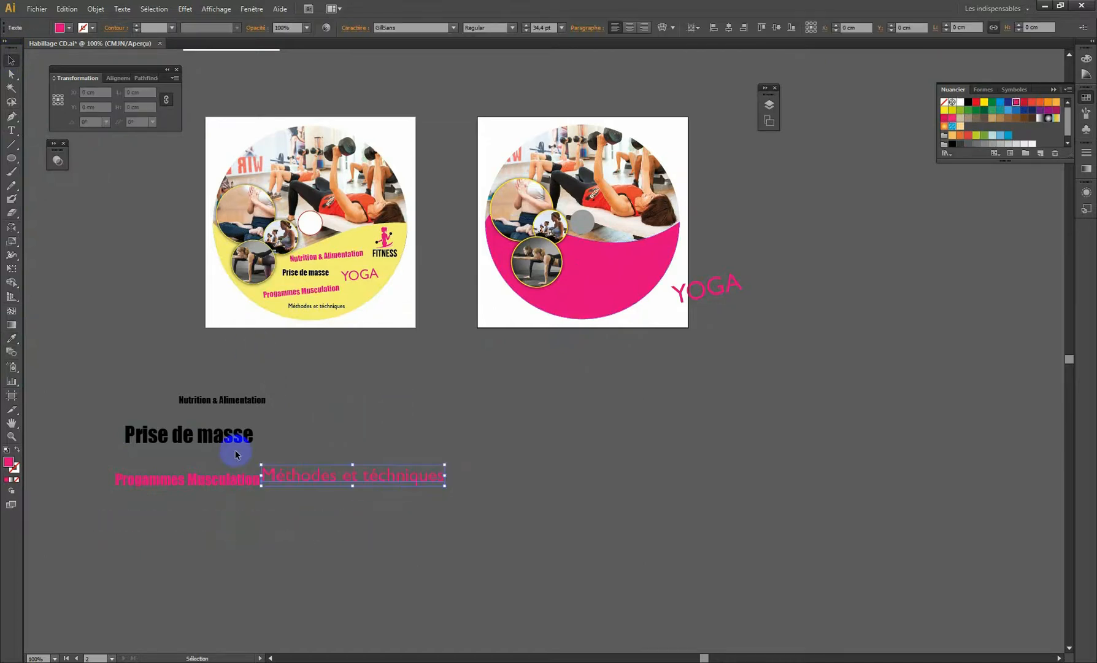
pyautogui.moveTo(202, 485); pyautogui.dragTo(356, 429)
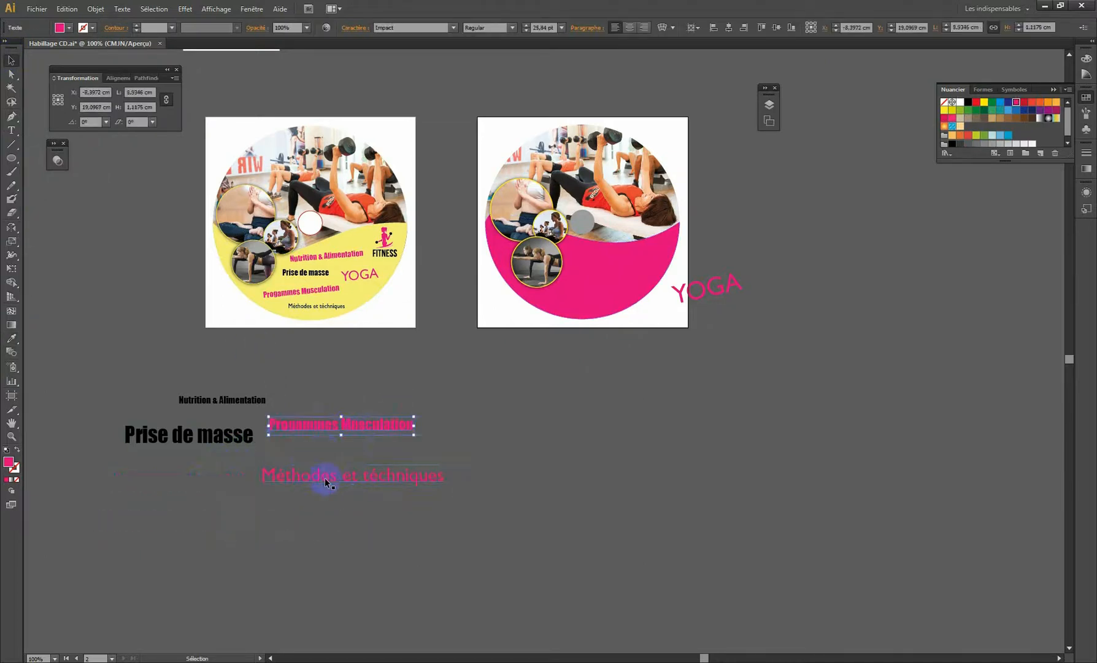
pyautogui.moveTo(326, 481); pyautogui.dragTo(406, 460)
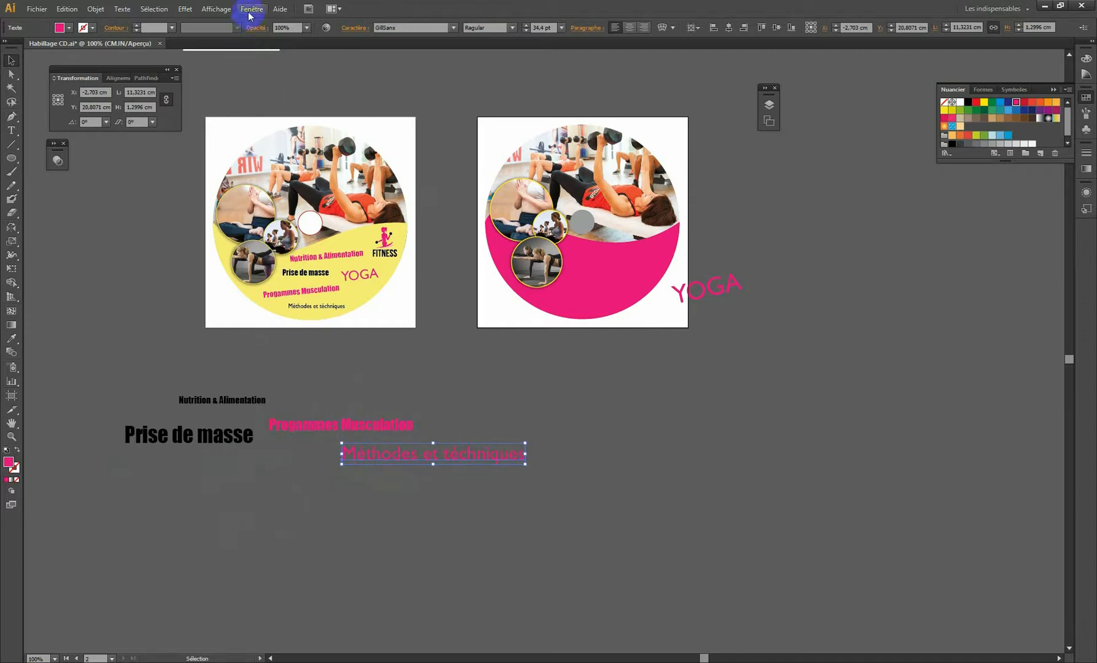
# Show the Character settings, place them beside the yellow disc's artboard and deselect the text
pyautogui.hotkey('ctrl', 't')
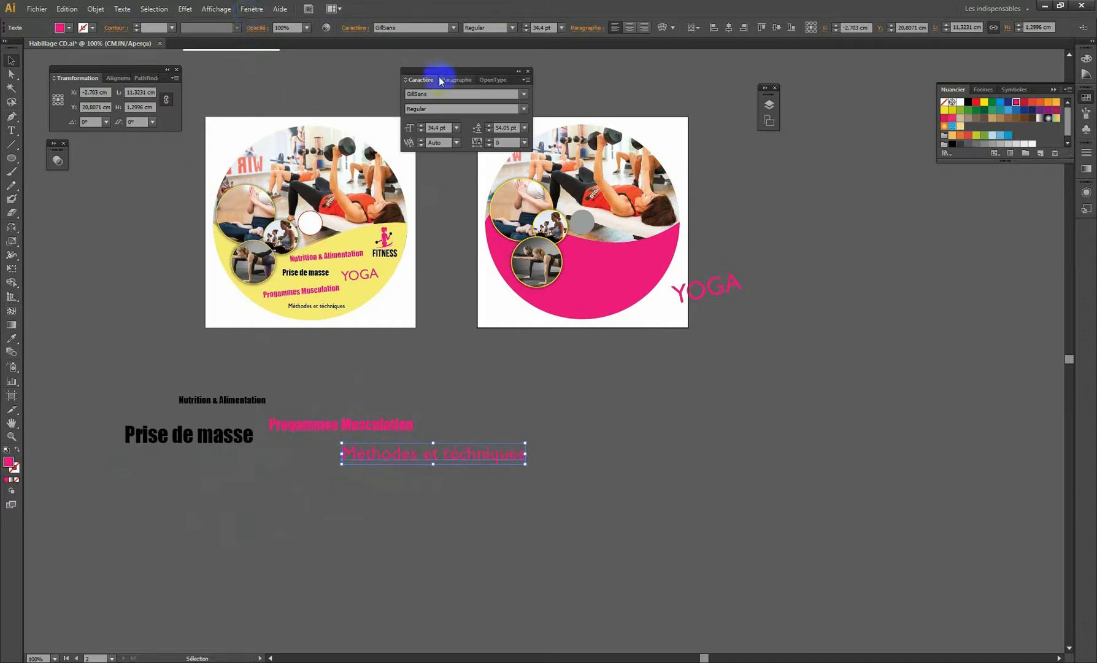
pyautogui.moveTo(439, 73); pyautogui.dragTo(72, 228)
pyautogui.click(252, 8)
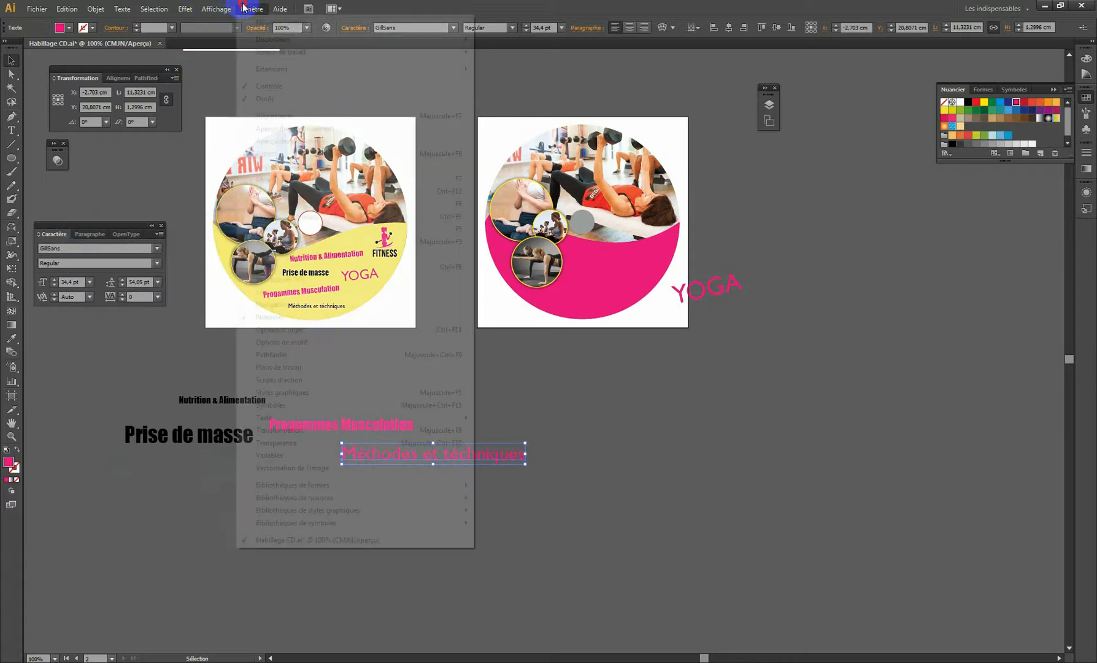
pyautogui.moveTo(301, 417)
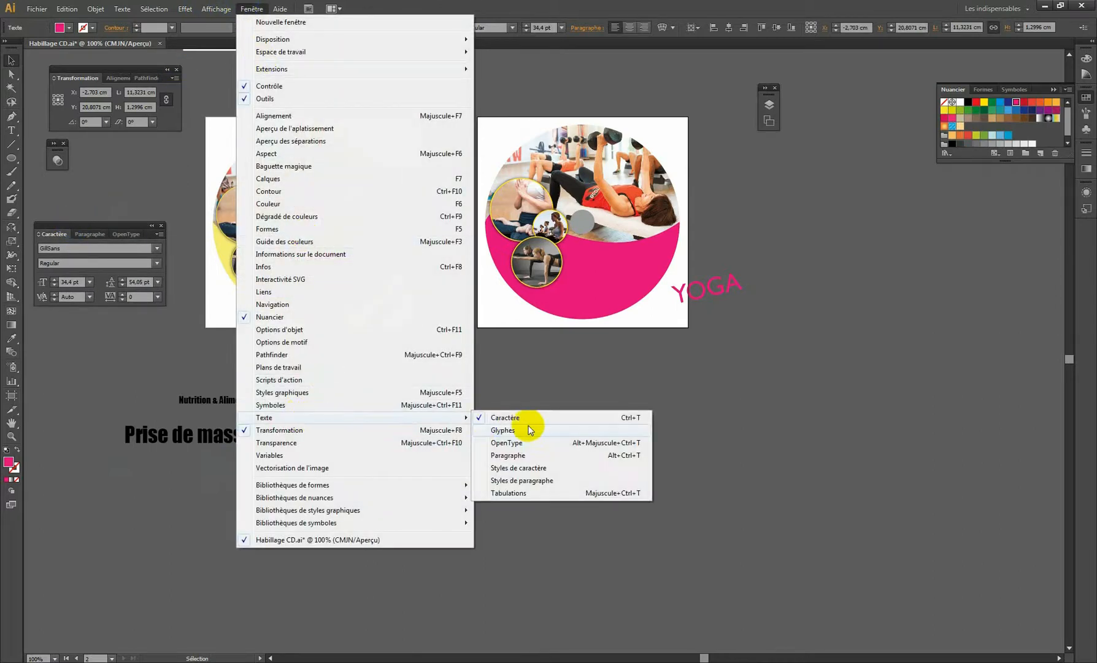
pyautogui.click(638, 422)
pyautogui.click(724, 432)
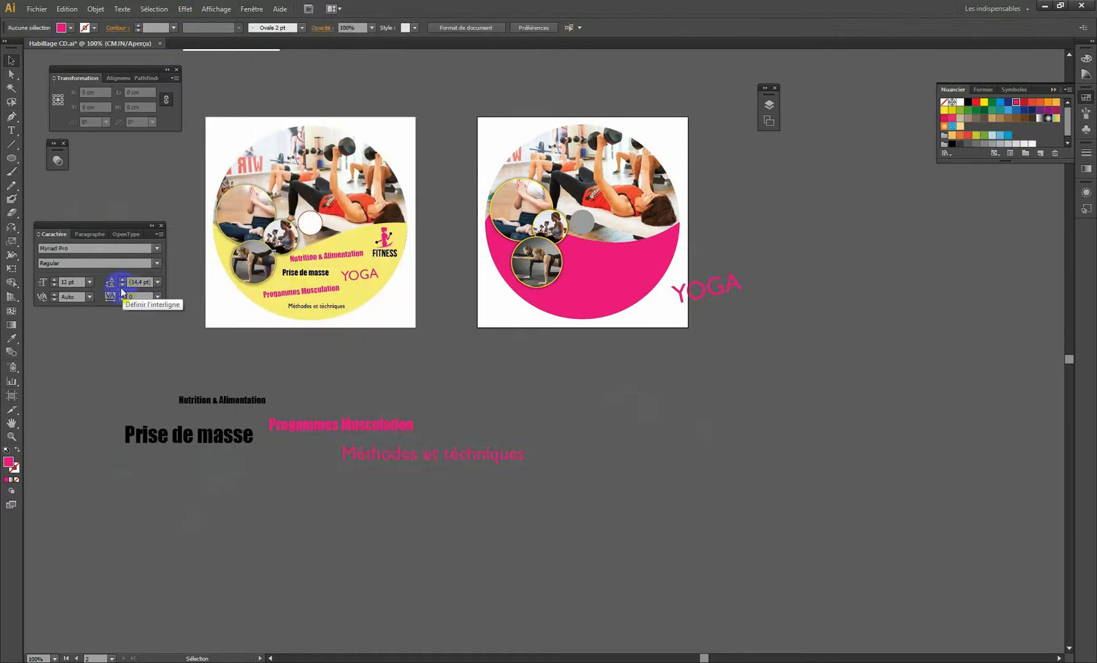
# Browse the available fonts for the "Progammes Musculation" text without changing its font
pyautogui.click(358, 425)
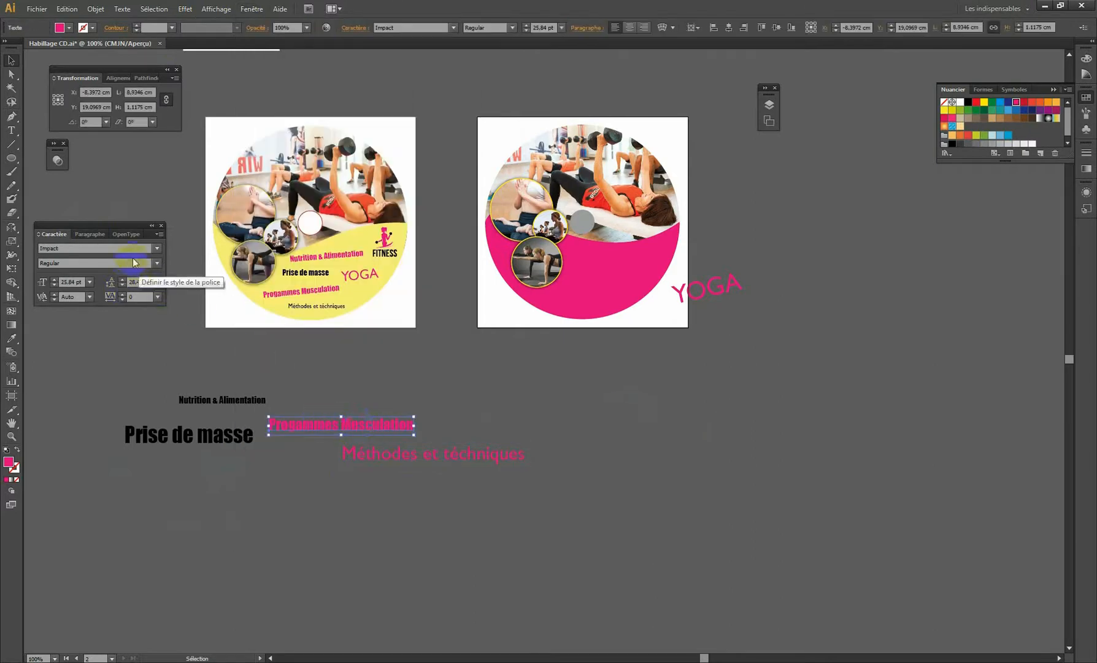
pyautogui.click(157, 250)
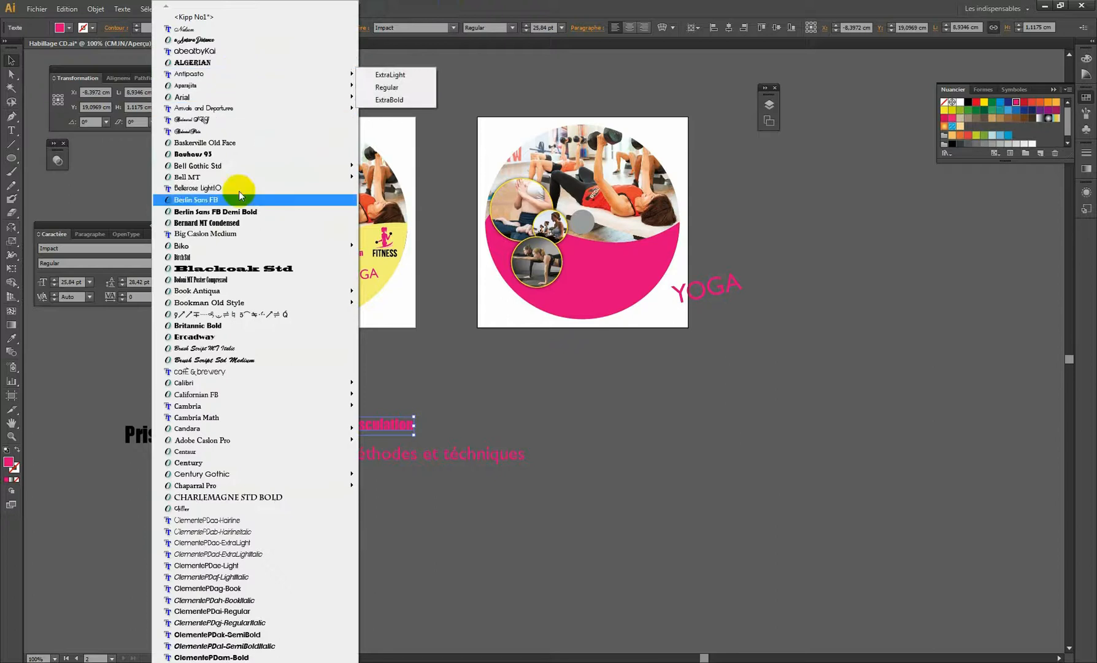
pyautogui.click(428, 5)
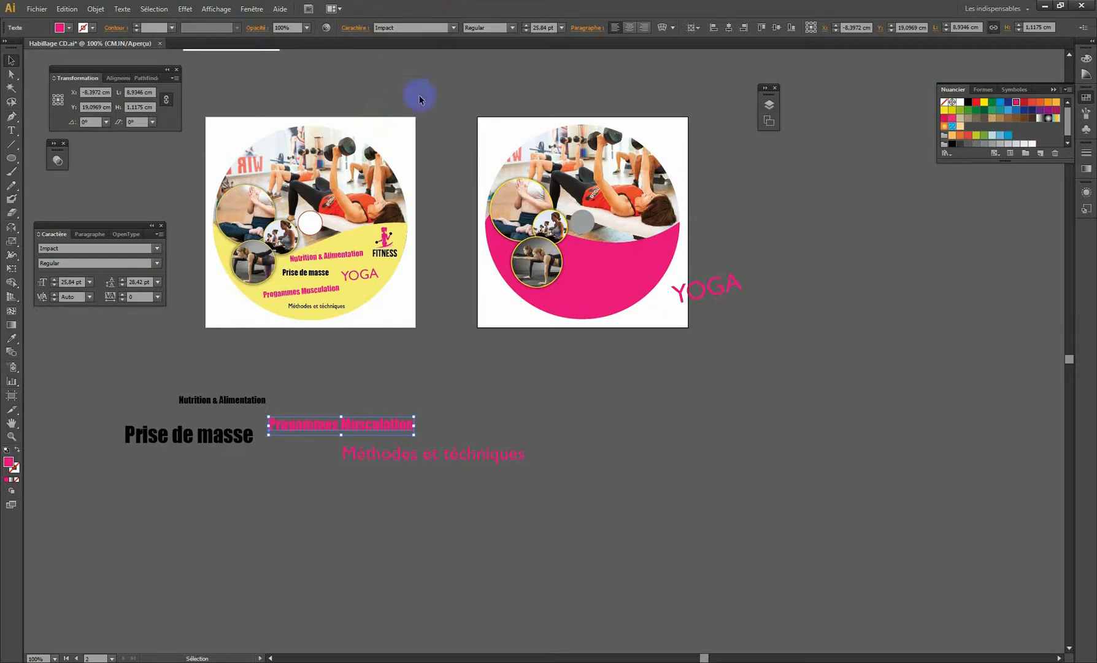
# Recolour the disc's pink lower shape yellow and lighten it by reducing its yellow component to 54%
pyautogui.click(639, 275)
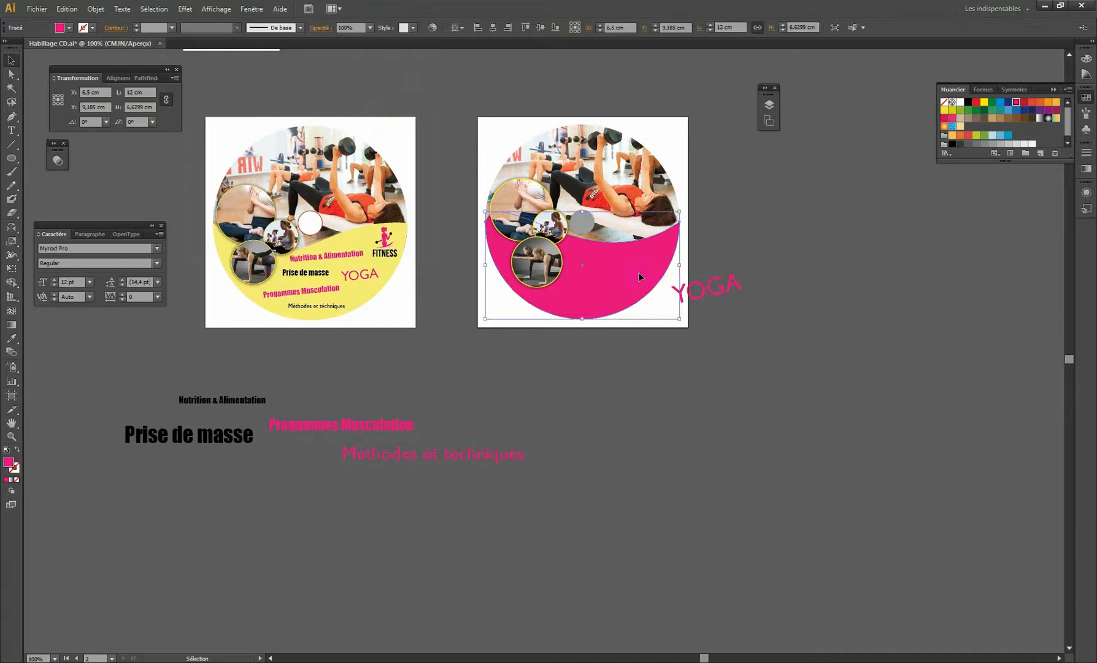
pyautogui.click(984, 103)
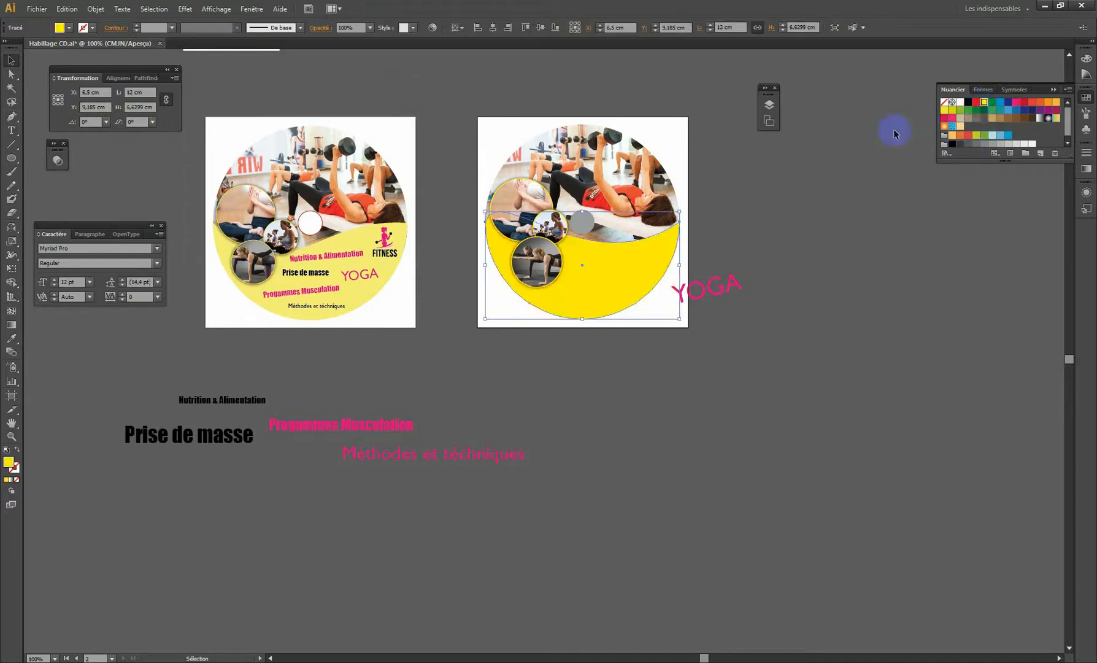
pyautogui.click(1086, 99)
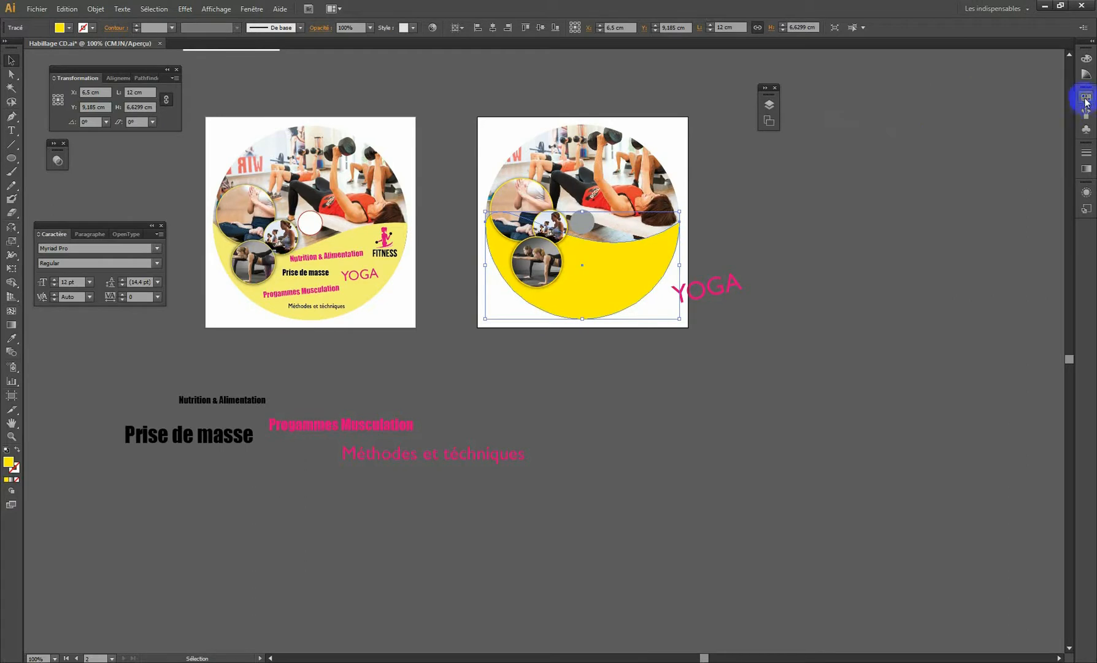
pyautogui.click(1087, 60)
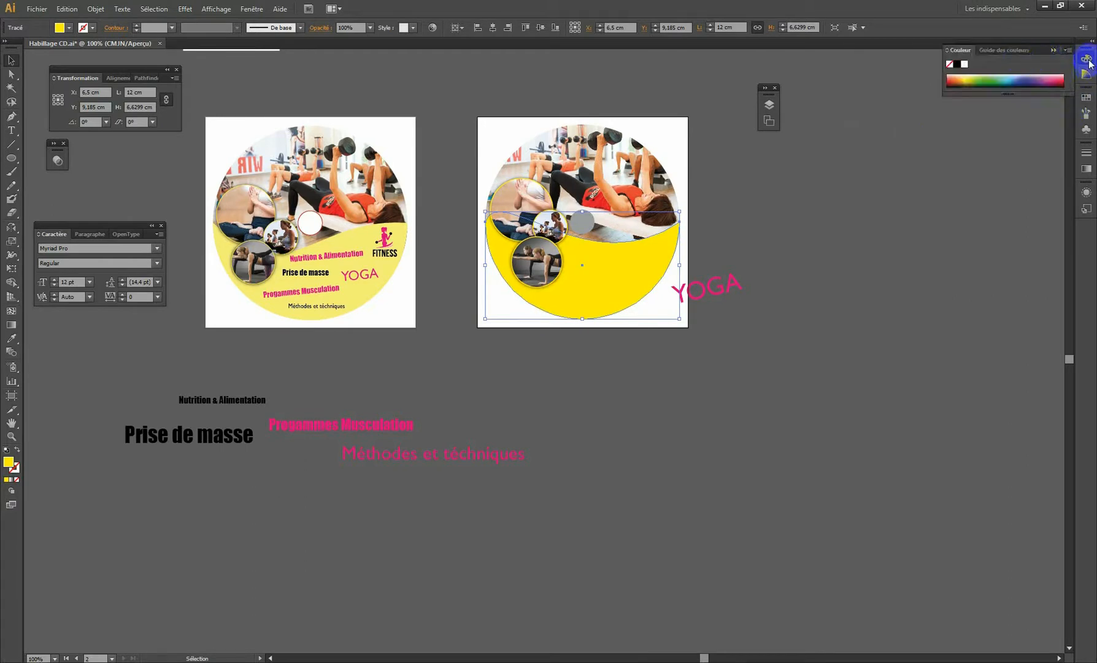
pyautogui.click(947, 50)
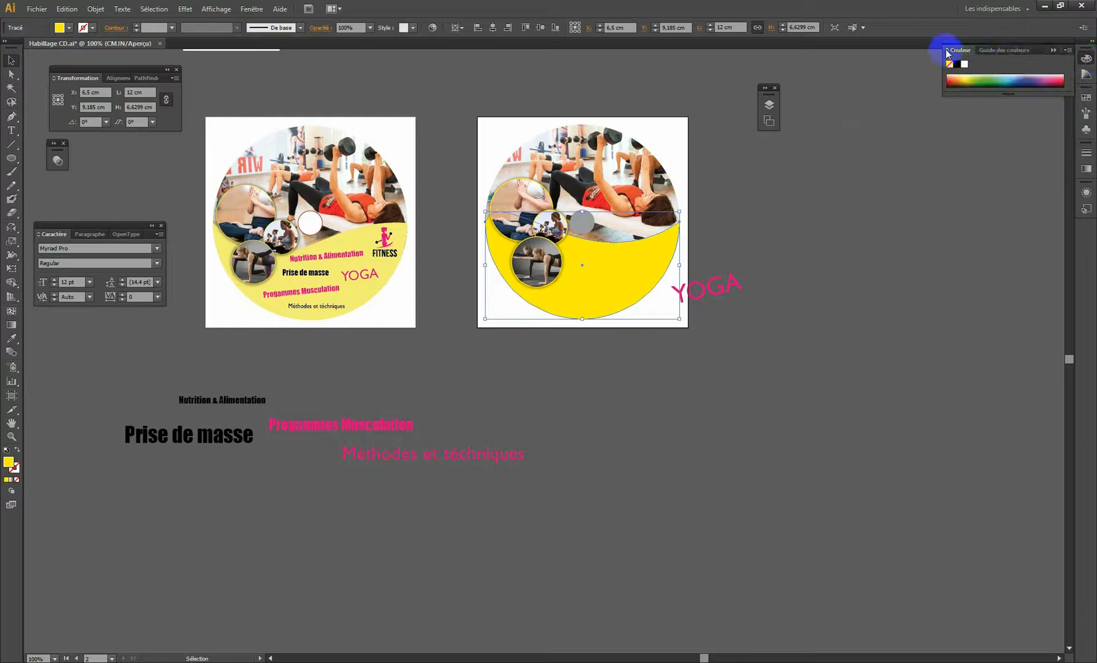
pyautogui.click(947, 51)
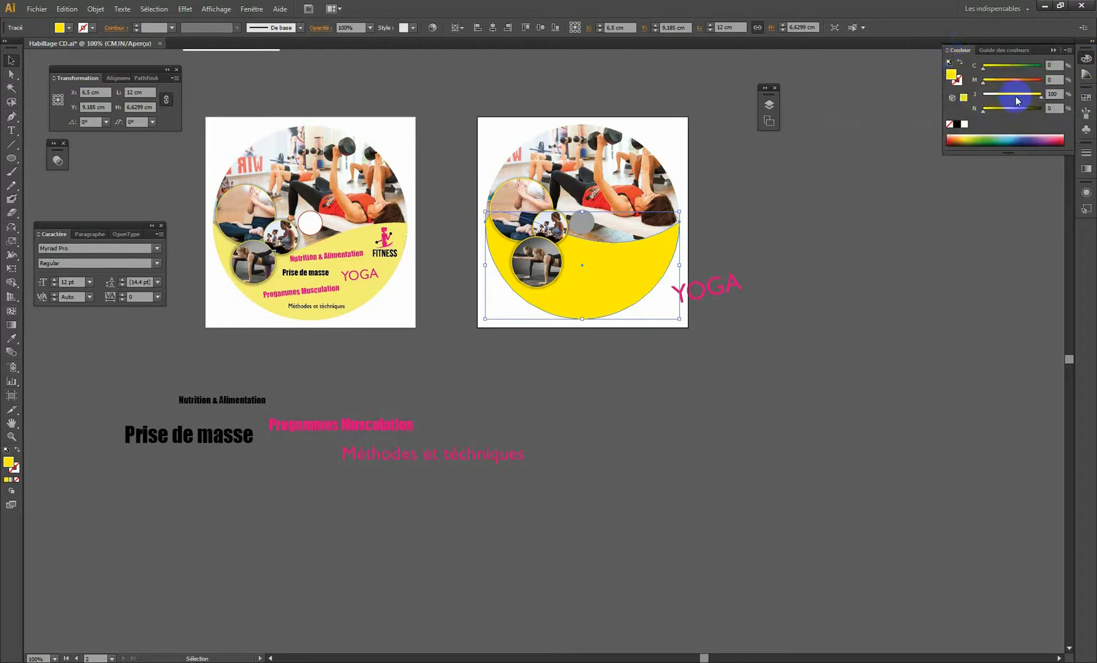
pyautogui.moveTo(1026, 97); pyautogui.dragTo(1024, 99)
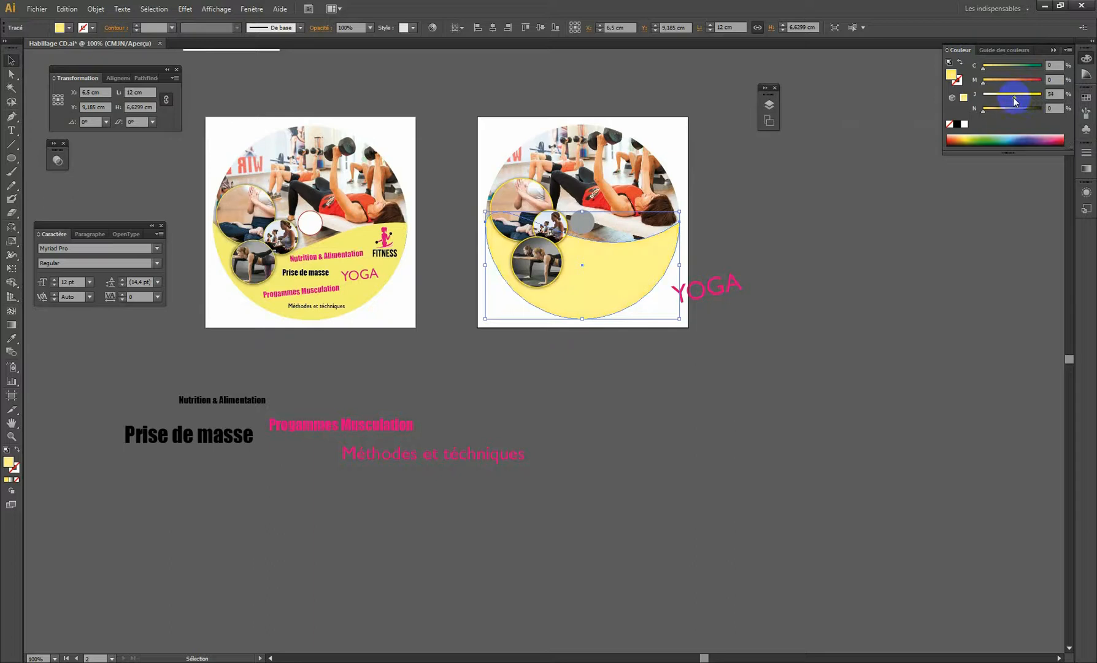
pyautogui.click(787, 321)
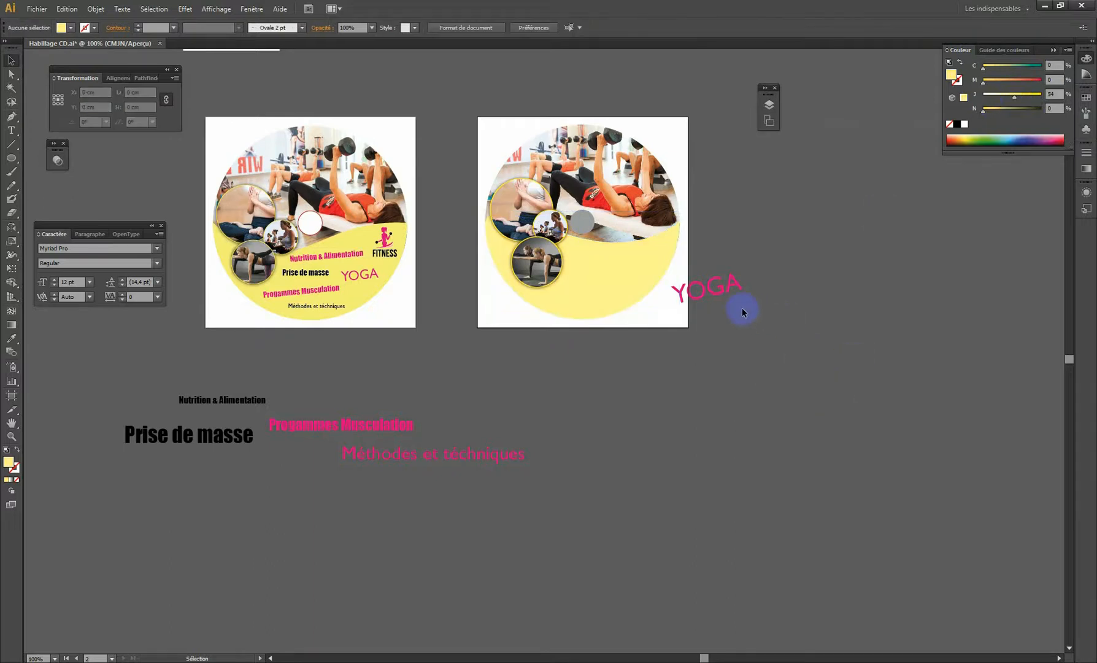
# Shrink the "YOGA" text to about 25.6 pt and place it on the disc's yellow area with "Nutrition & Alimentation" below it
pyautogui.click(709, 287)
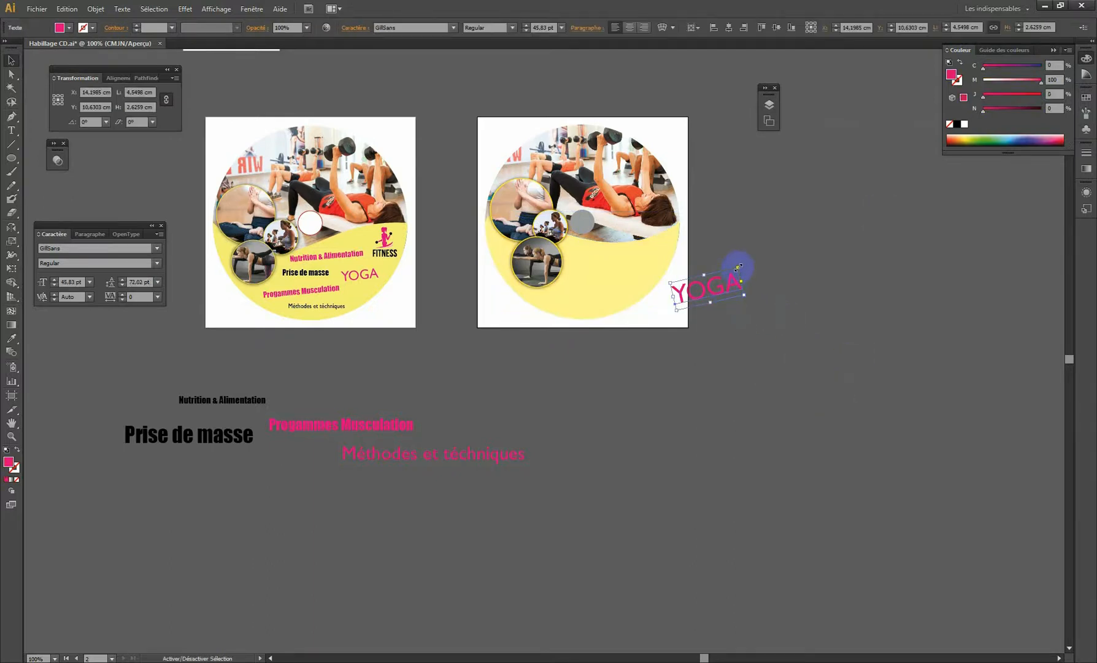
pyautogui.moveTo(738, 267); pyautogui.dragTo(689, 299)
pyautogui.moveTo(689, 298); pyautogui.dragTo(631, 268)
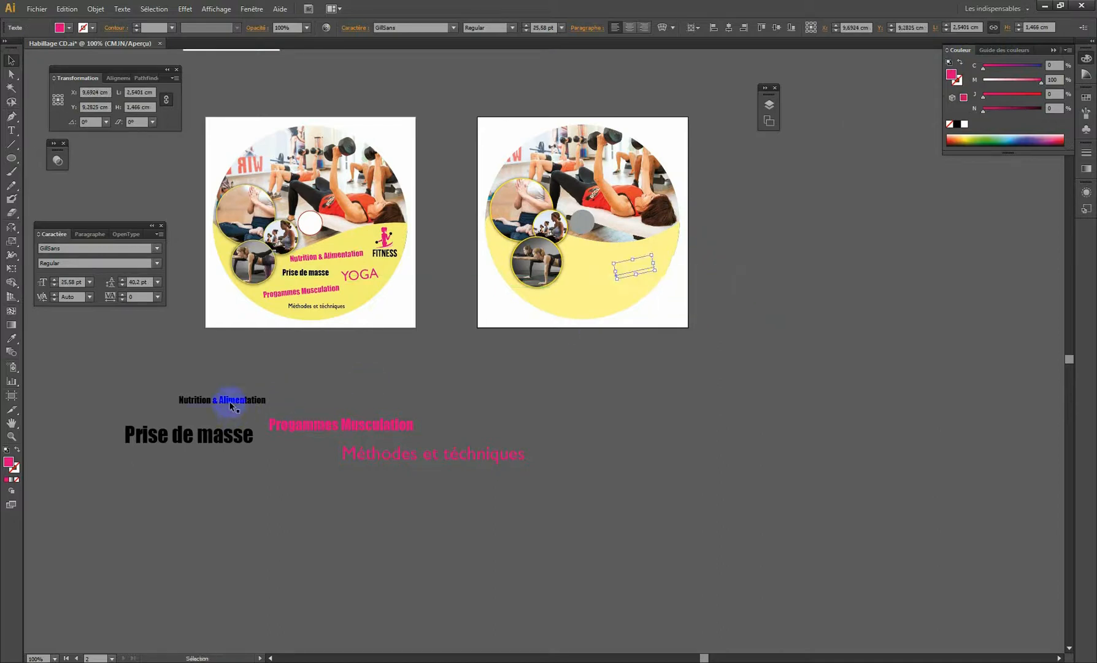
pyautogui.moveTo(230, 406); pyautogui.dragTo(605, 291)
pyautogui.click(666, 363)
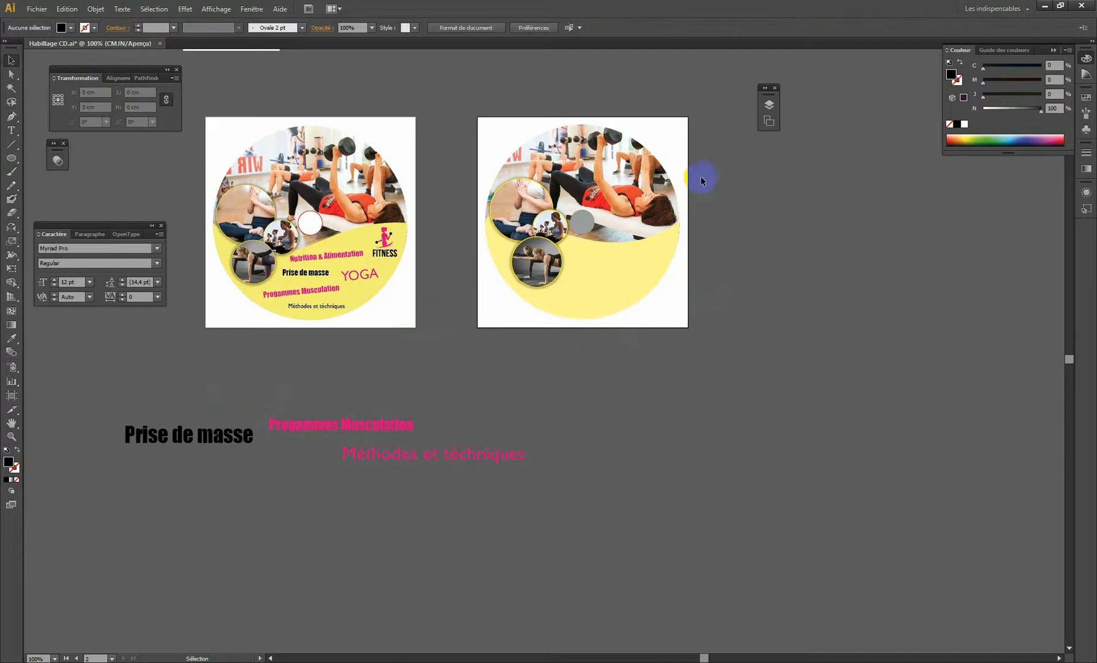
# Send the disc's main photo and pale yellow shape to the back, behind the texts
pyautogui.moveTo(686, 207); pyautogui.dragTo(675, 232)
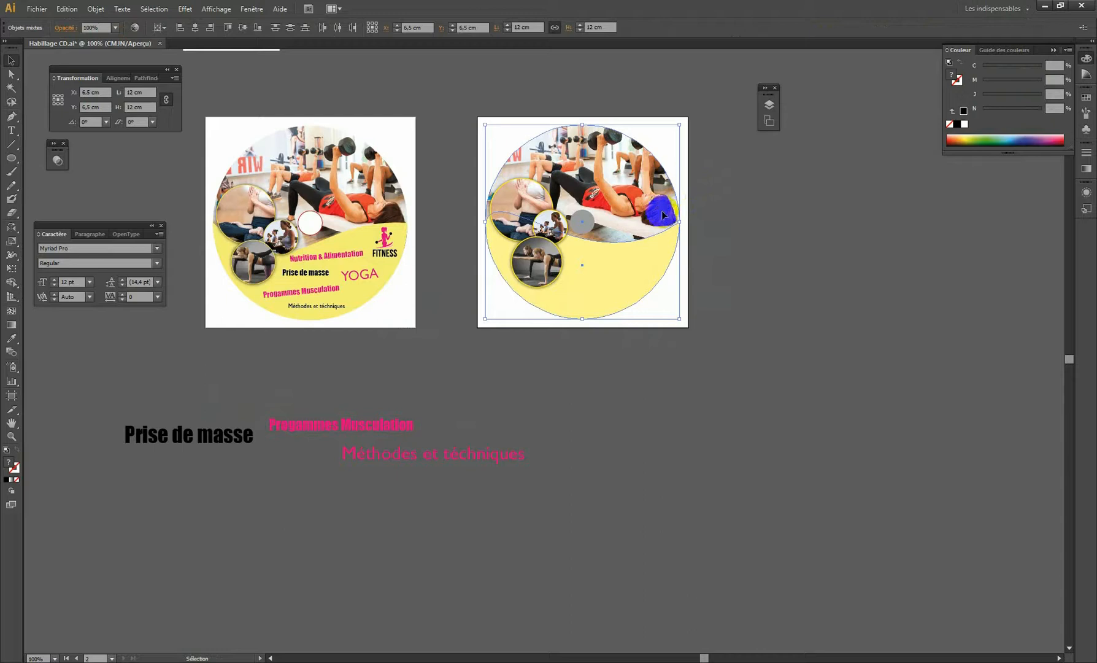
pyautogui.rightClick(663, 213)
pyautogui.moveTo(711, 311)
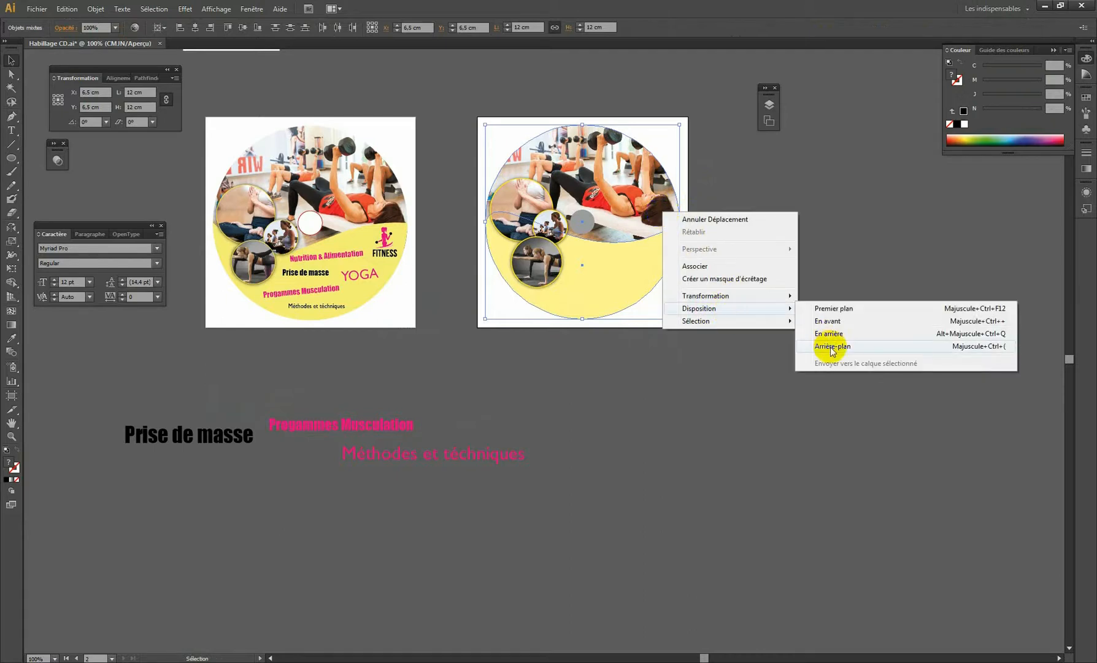
pyautogui.click(825, 345)
pyautogui.click(586, 342)
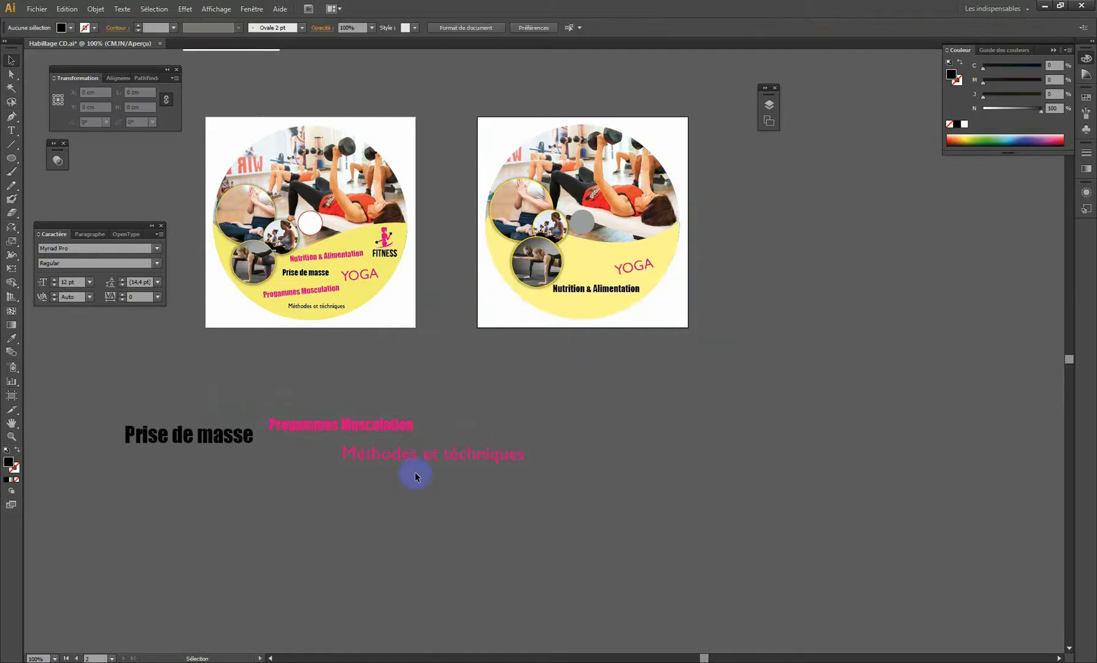
# Shrink "Progammes Musculation" and "Méthodes et téchniques" and stack them below "Nutrition & Alimentation" on the disc, the latter at about 9.2 pt
pyautogui.click(395, 432)
pyautogui.moveTo(411, 416); pyautogui.dragTo(592, 296)
pyautogui.click(497, 452)
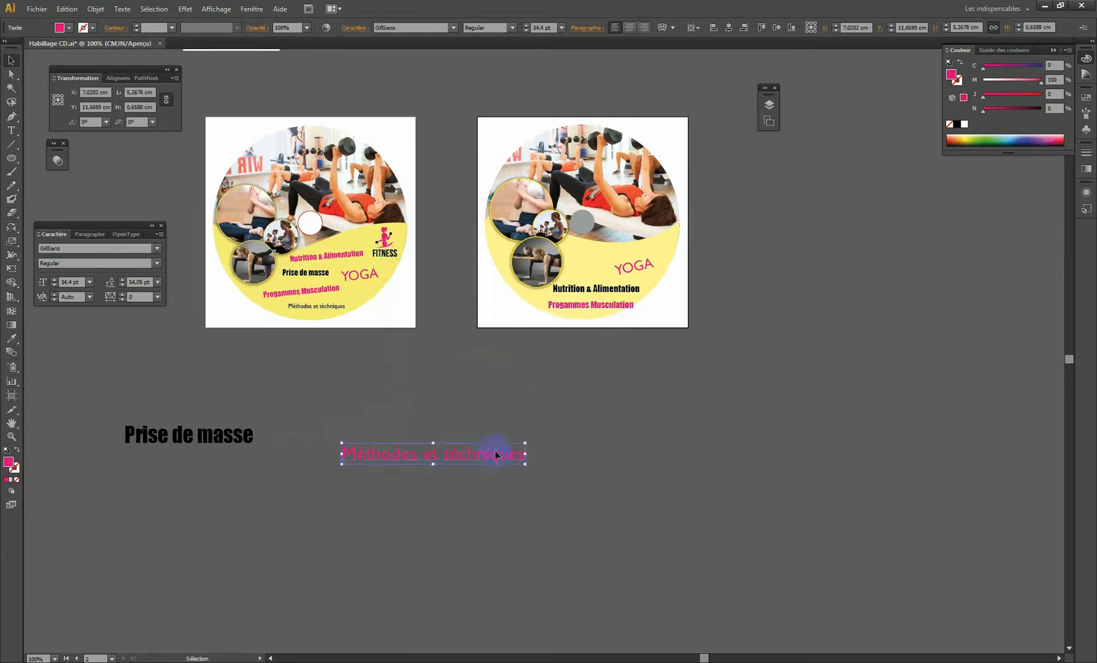
pyautogui.moveTo(528, 446); pyautogui.dragTo(588, 315)
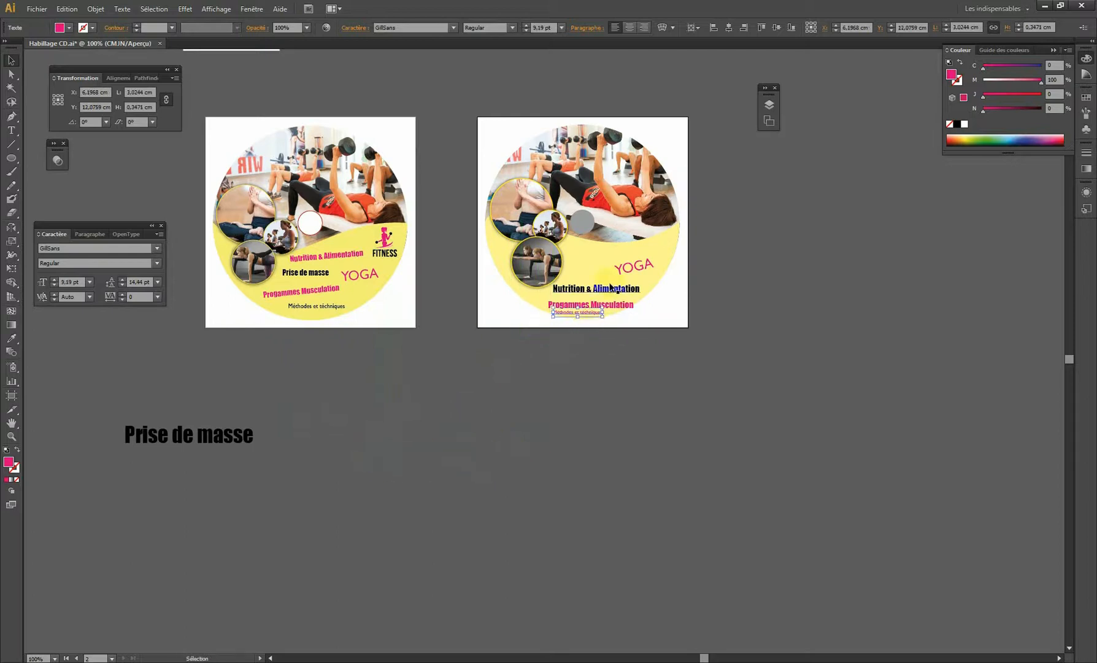
# Shrink the "Prise de masse" text to about 17.3 pt and place it on the disc just above "YOGA"
pyautogui.click(214, 436)
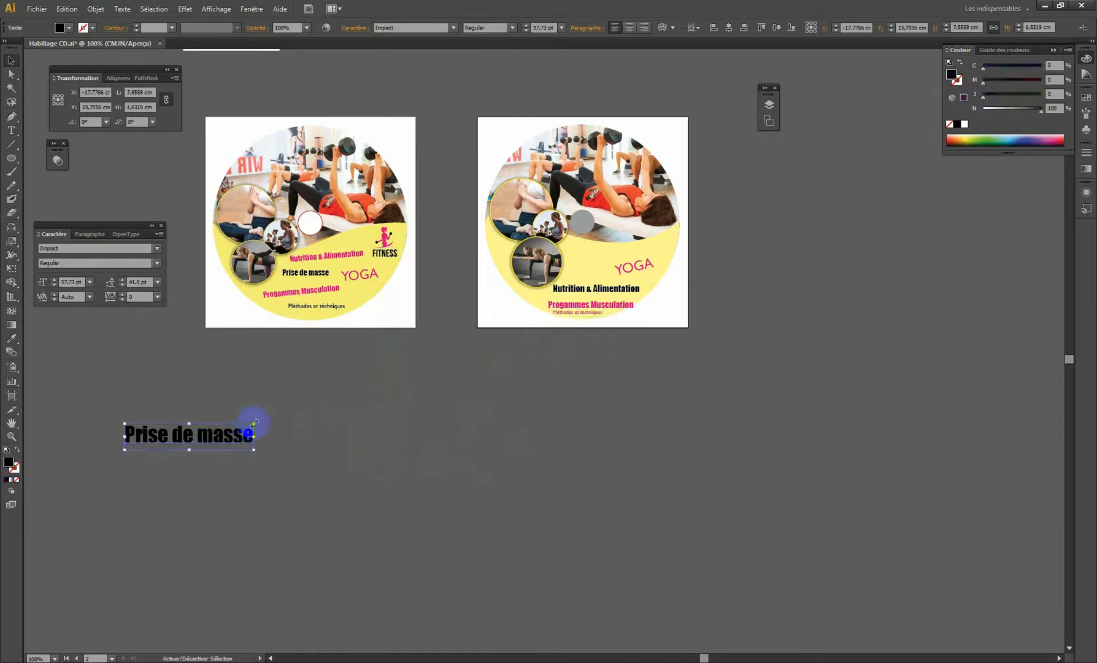
pyautogui.moveTo(254, 424); pyautogui.dragTo(632, 262)
pyautogui.hotkey('ctrl', '+')
pyautogui.hotkey('ctrl', '+')
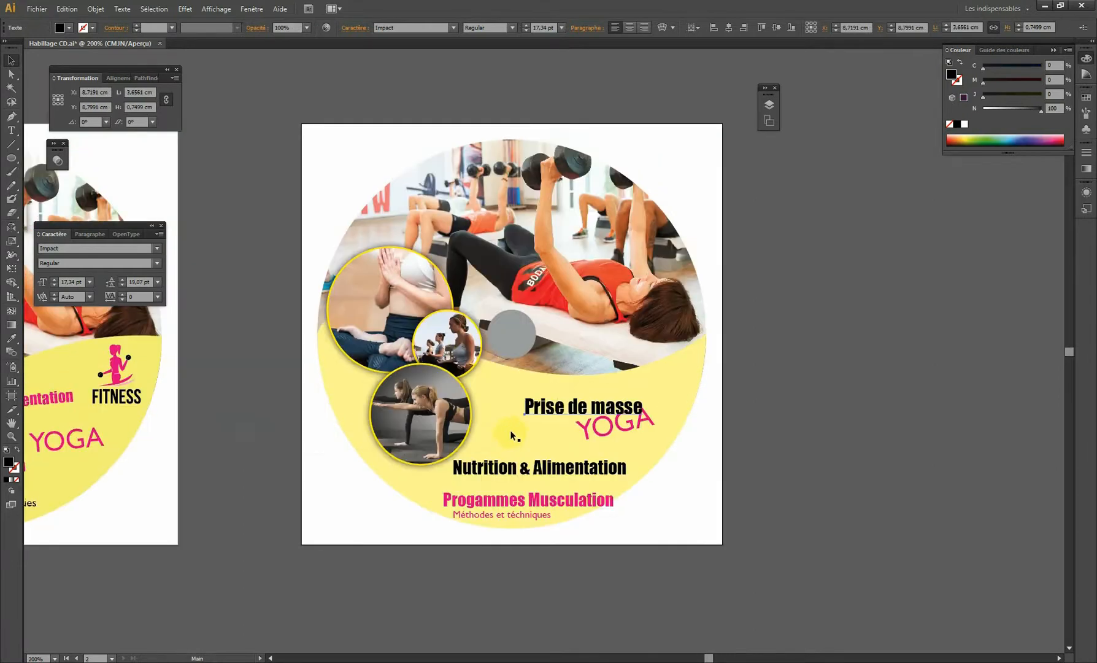
# Move "Prise de masse" off the disc and place "Progammes Musculation", tilted slightly upward, just below the main photo
pyautogui.moveTo(544, 411); pyautogui.dragTo(654, 500)
pyautogui.moveTo(580, 500); pyautogui.dragTo(584, 390)
# Shrink "Nutrition & Alimentation" to about 8.4 pt near the disc's lower edge and place an enlarged "Méthodes et téchniques" above it
pyautogui.click(599, 472)
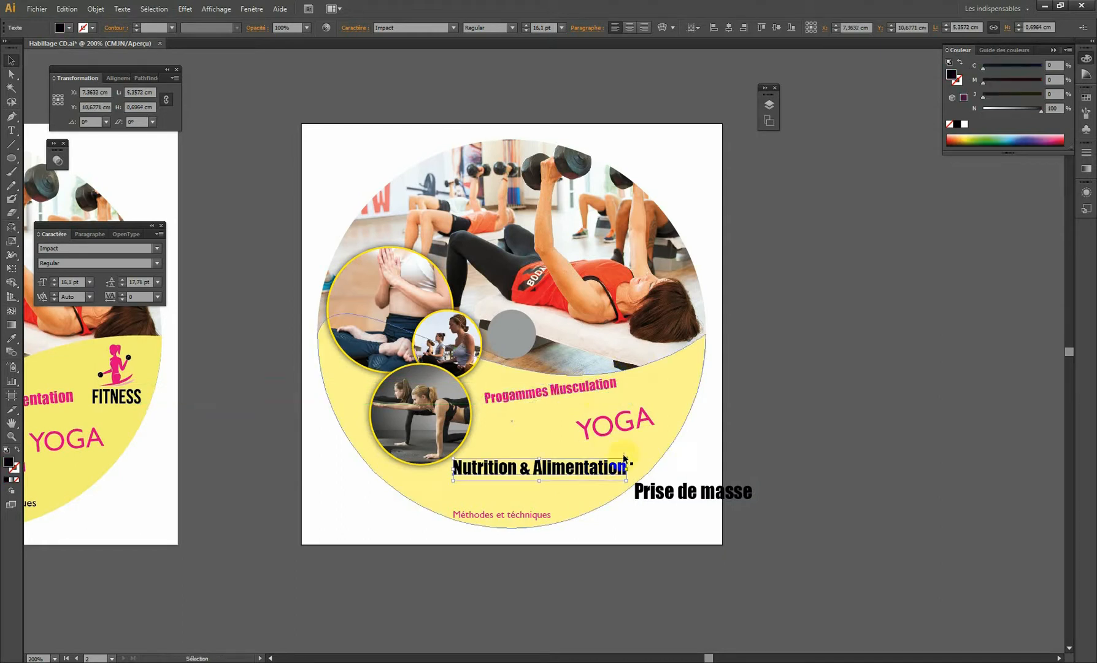
pyautogui.moveTo(625, 457); pyautogui.dragTo(543, 509)
pyautogui.click(548, 489)
pyautogui.click(569, 505)
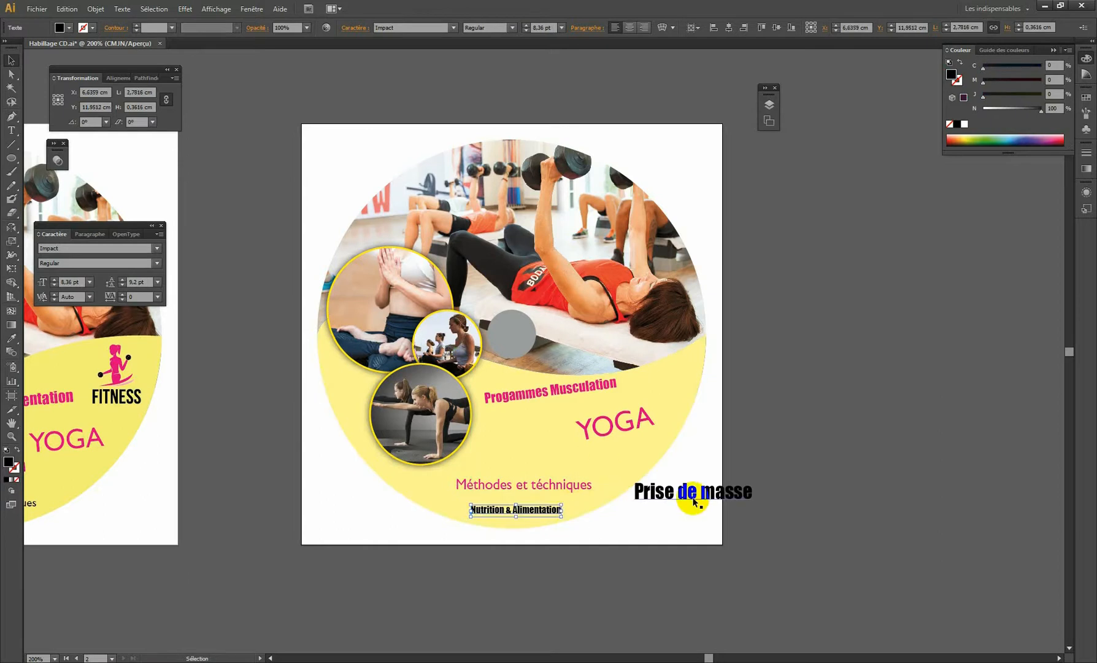
# Place "Prise de masse" at about 15.6 pt beside "YOGA", reduce "YOGA" to about 20.3 pt and nudge the other pink texts closer
pyautogui.moveTo(693, 497); pyautogui.dragTo(574, 434)
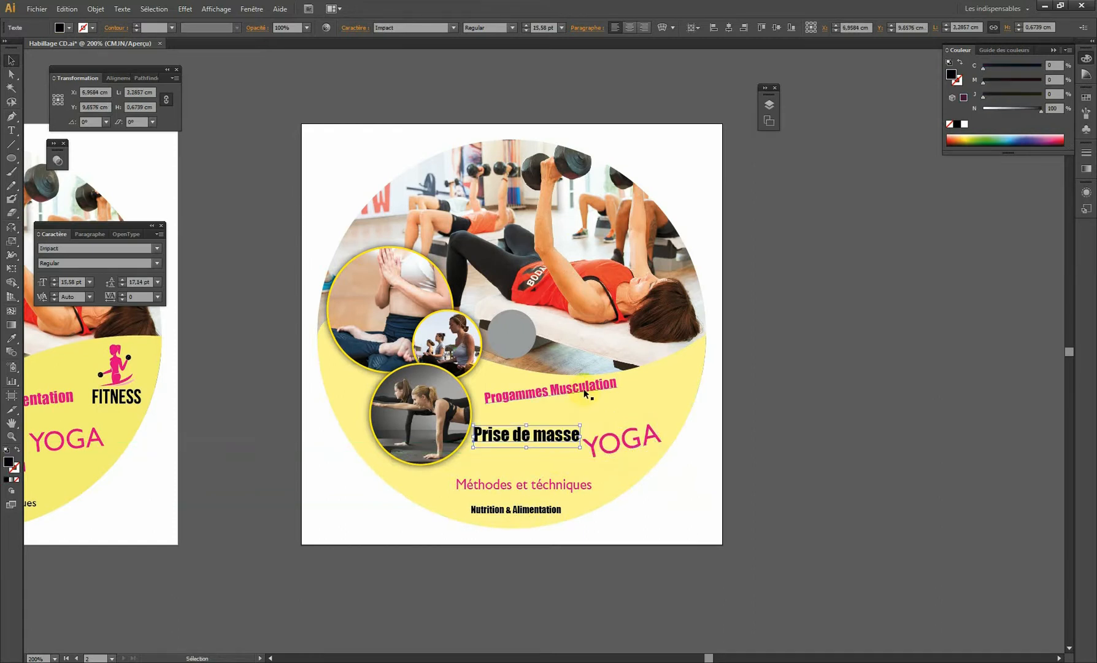
pyautogui.moveTo(588, 393); pyautogui.dragTo(594, 400)
pyautogui.moveTo(570, 484); pyautogui.dragTo(569, 475)
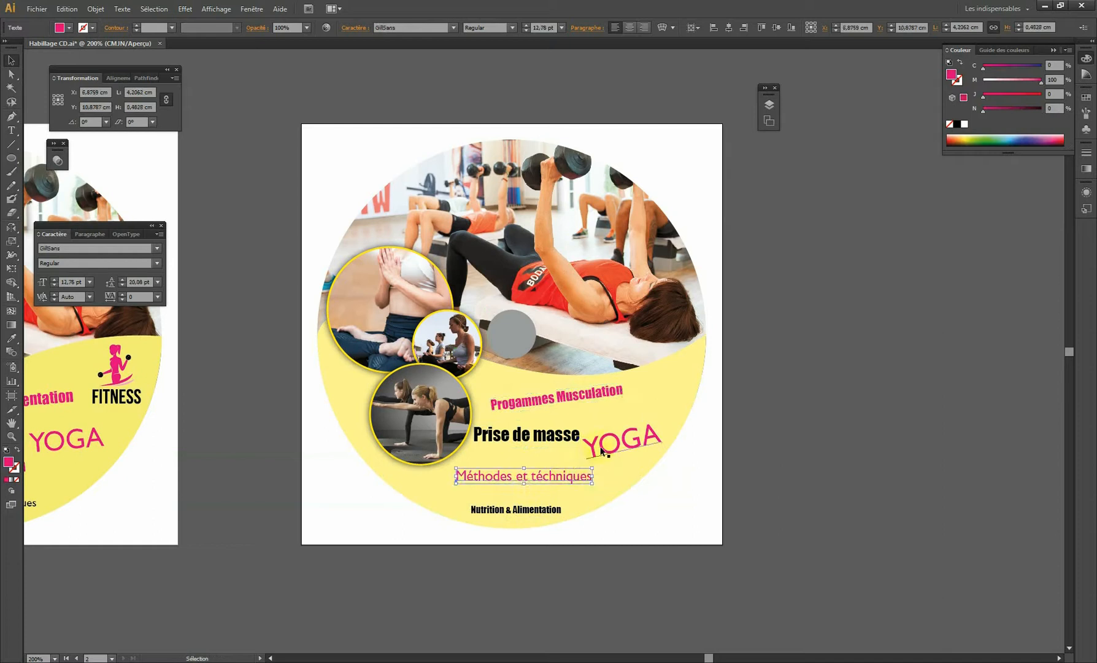
pyautogui.click(620, 439)
pyautogui.moveTo(662, 413); pyautogui.dragTo(647, 421)
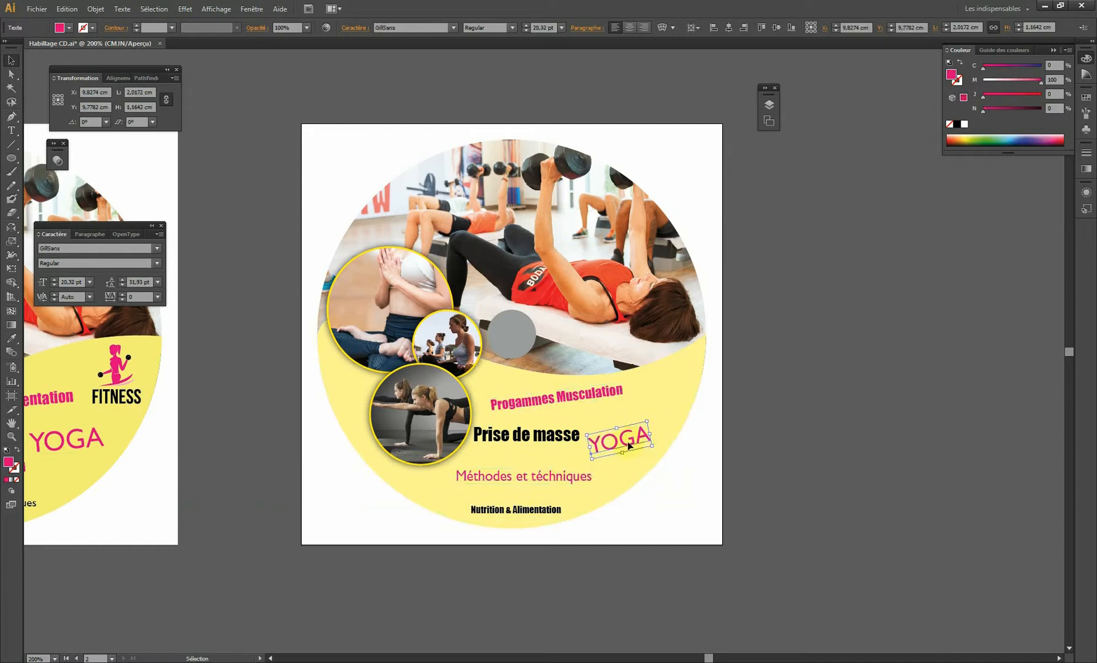
# Tilt "Méthodes et téchniques" slightly upward, level "YOGA" horizontally and tighten the spacing between the disc's texts
pyautogui.moveTo(566, 439); pyautogui.dragTo(566, 451)
pyautogui.moveTo(578, 405); pyautogui.dragTo(569, 410)
pyautogui.moveTo(542, 510); pyautogui.dragTo(596, 452)
pyautogui.click(620, 440)
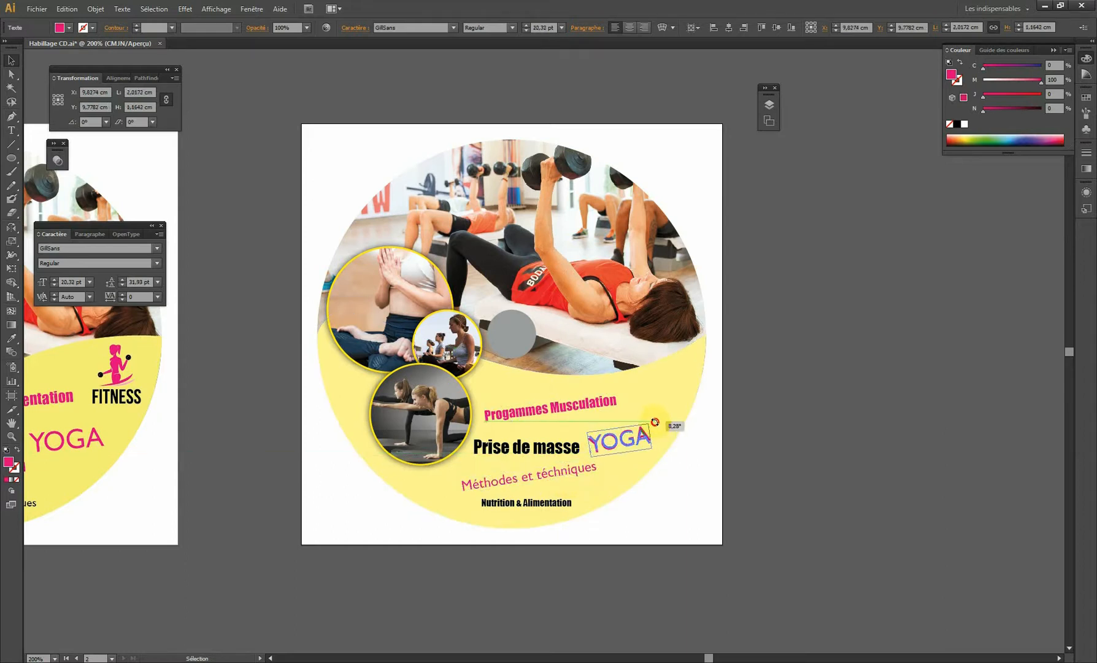
pyautogui.moveTo(657, 426); pyautogui.dragTo(657, 426)
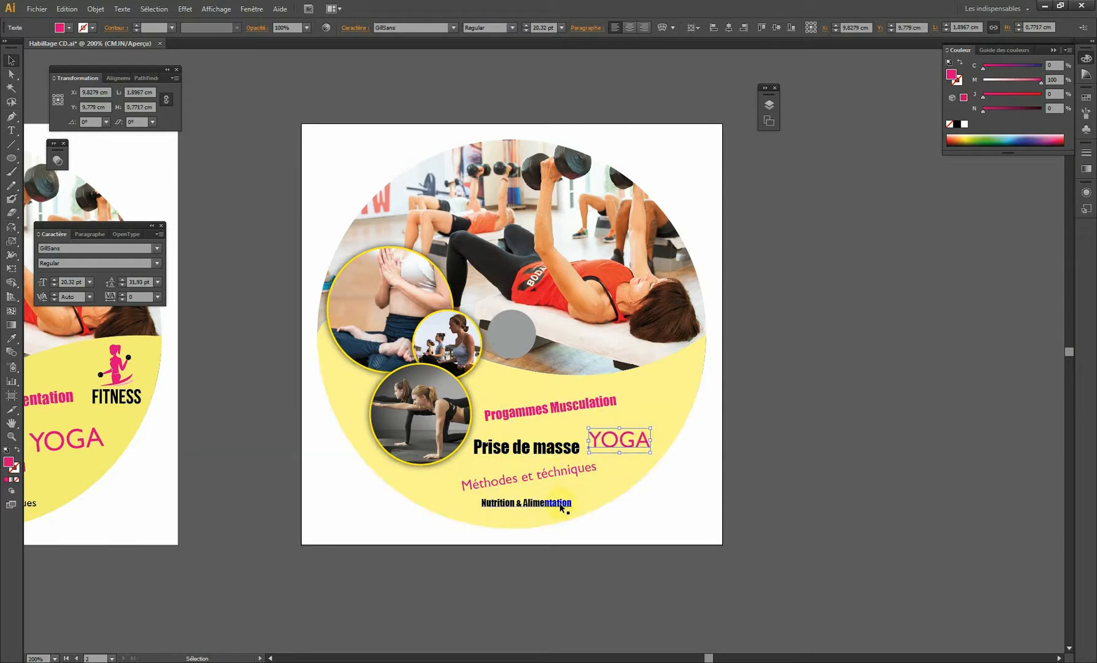
pyautogui.moveTo(560, 507); pyautogui.dragTo(566, 504)
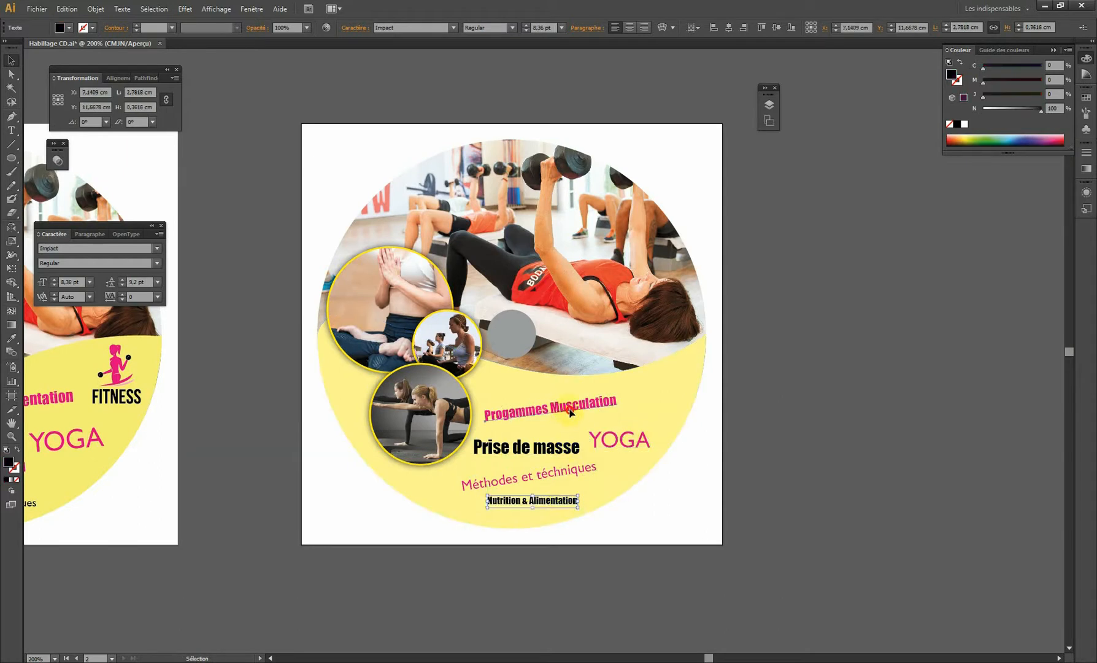
pyautogui.moveTo(570, 411); pyautogui.dragTo(572, 411)
pyautogui.click(796, 424)
# Move the FITNESS logo image from above the first artboard to the empty area right of the second artboard
pyautogui.keyDown('ctrl'); pyautogui.keyDown('alt'); pyautogui.click(527, 417); pyautogui.keyUp('alt'); pyautogui.keyUp('ctrl')
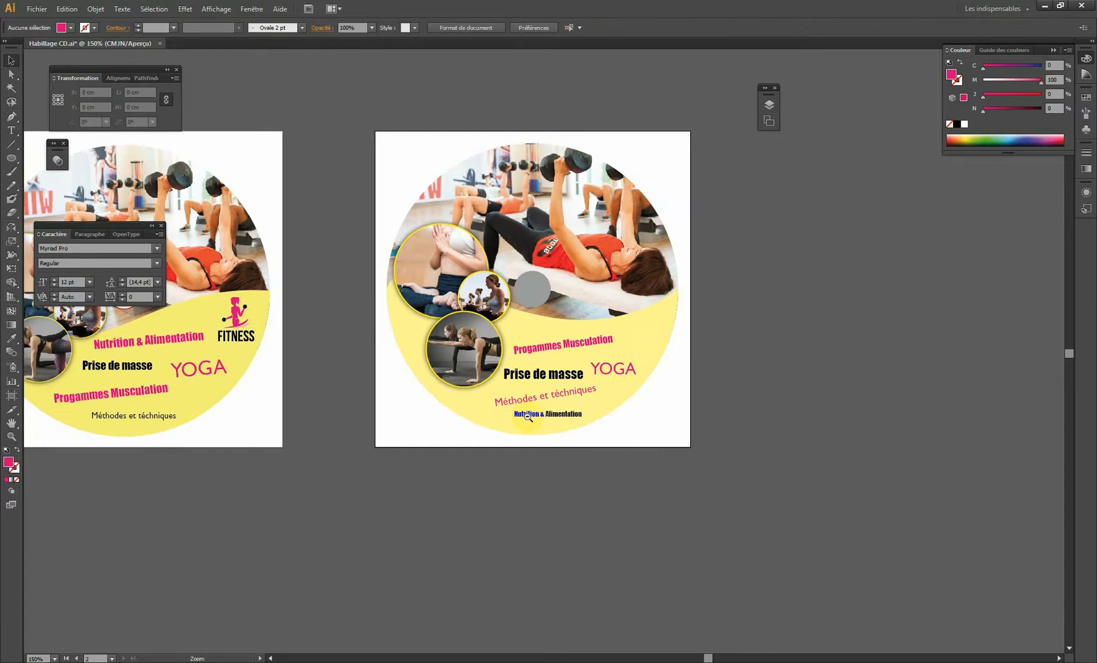
pyautogui.keyDown('ctrl'); pyautogui.keyDown('alt'); pyautogui.click(527, 416); pyautogui.keyUp('alt'); pyautogui.keyUp('ctrl')
pyautogui.moveTo(441, 352); pyautogui.dragTo(448, 440)
pyautogui.moveTo(431, 343); pyautogui.dragTo(413, 389)
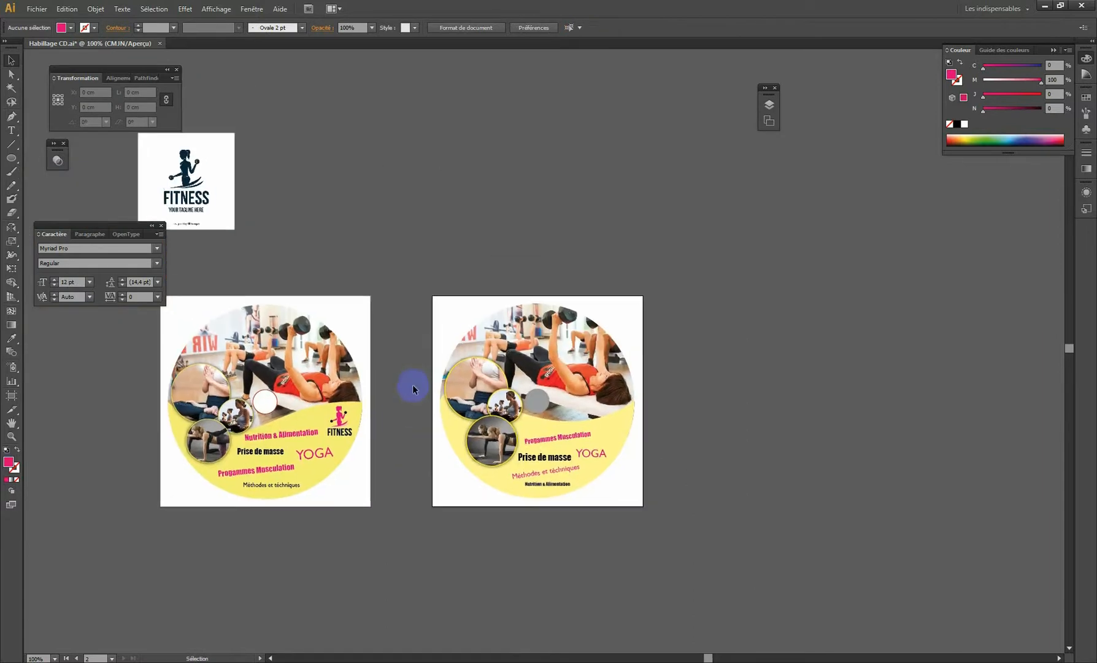
pyautogui.moveTo(202, 175); pyautogui.dragTo(488, 182)
pyautogui.moveTo(618, 210); pyautogui.dragTo(438, 181)
pyautogui.moveTo(288, 139); pyautogui.dragTo(567, 320)
pyautogui.keyDown('ctrl'); pyautogui.click(516, 359); pyautogui.keyUp('ctrl')
pyautogui.keyDown('ctrl'); pyautogui.click(516, 359); pyautogui.keyUp('ctrl')
pyautogui.keyDown('ctrl'); pyautogui.click(512, 361); pyautogui.keyUp('ctrl')
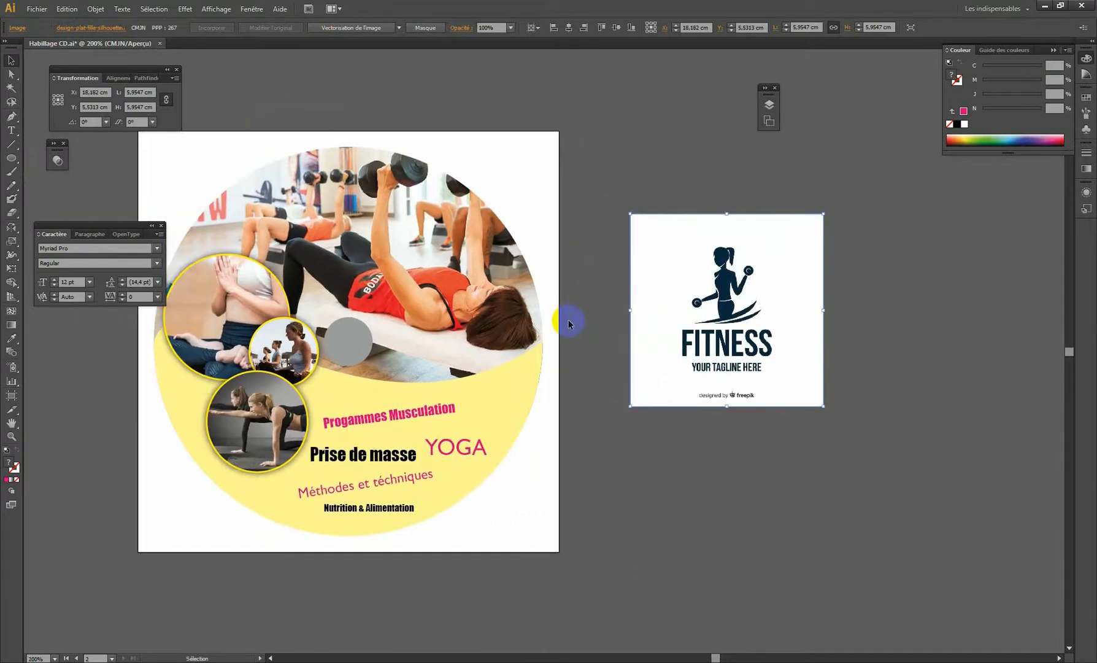
pyautogui.click(671, 171)
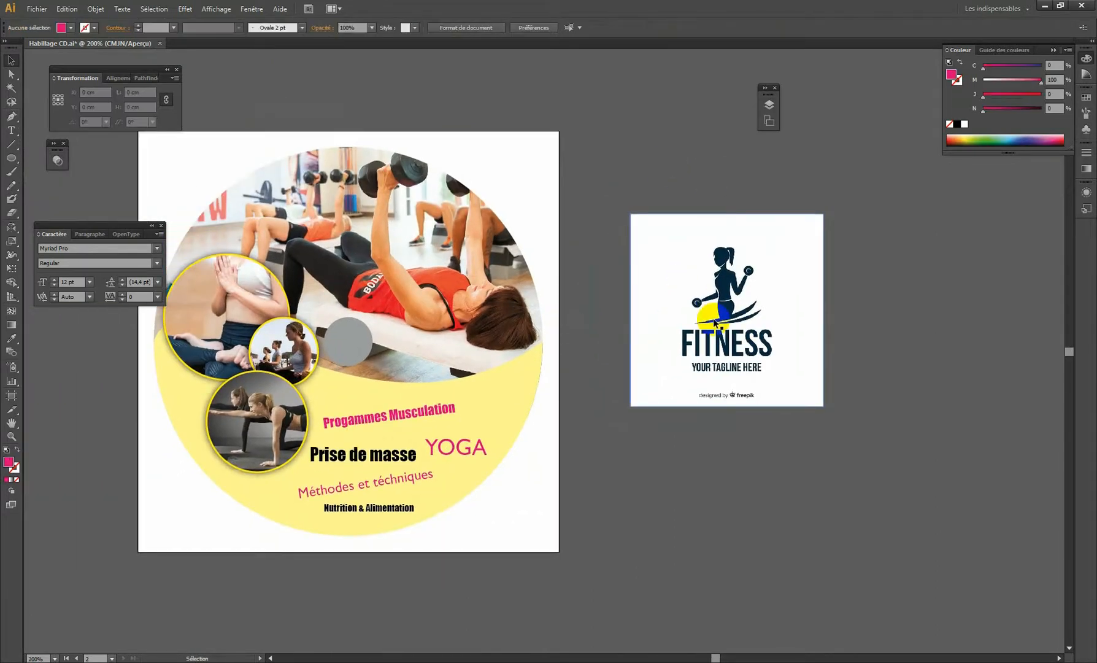
# Trace the FITNESS logo image with the "Logo noir et blanc" preset, move it closer to the disc and expand it into paths
pyautogui.click(712, 313)
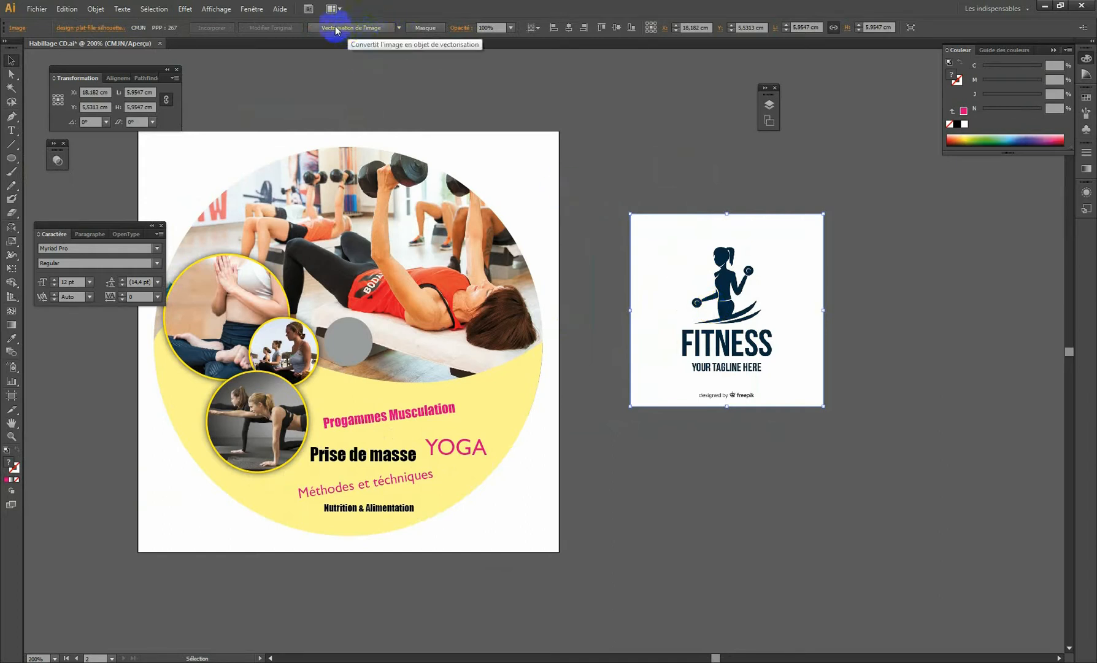
pyautogui.click(400, 27)
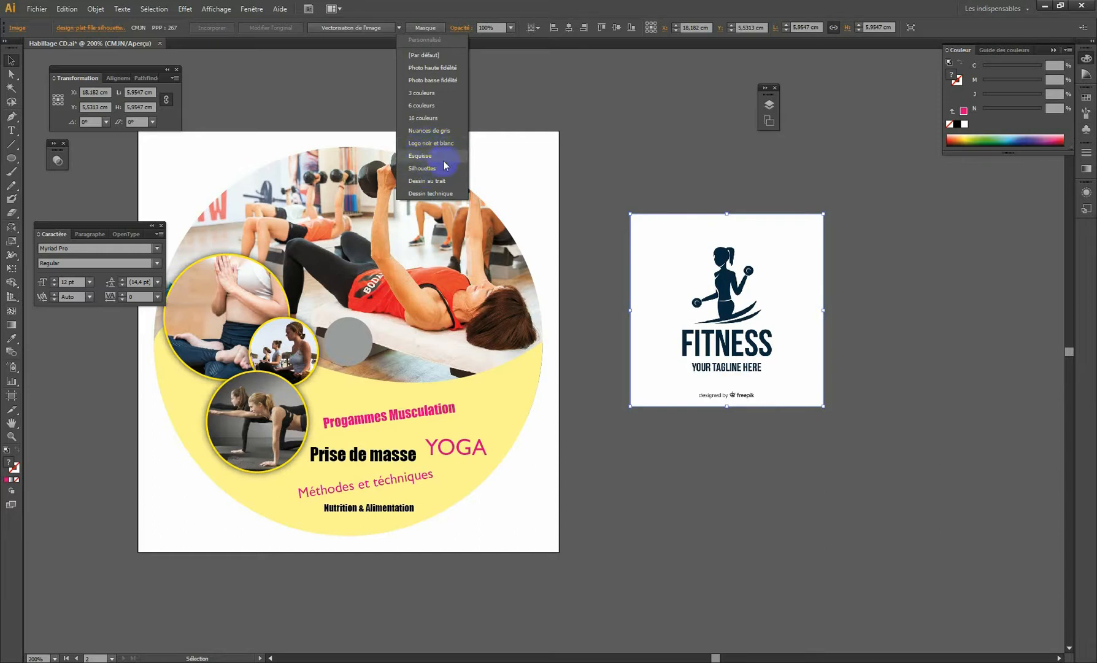
pyautogui.click(428, 144)
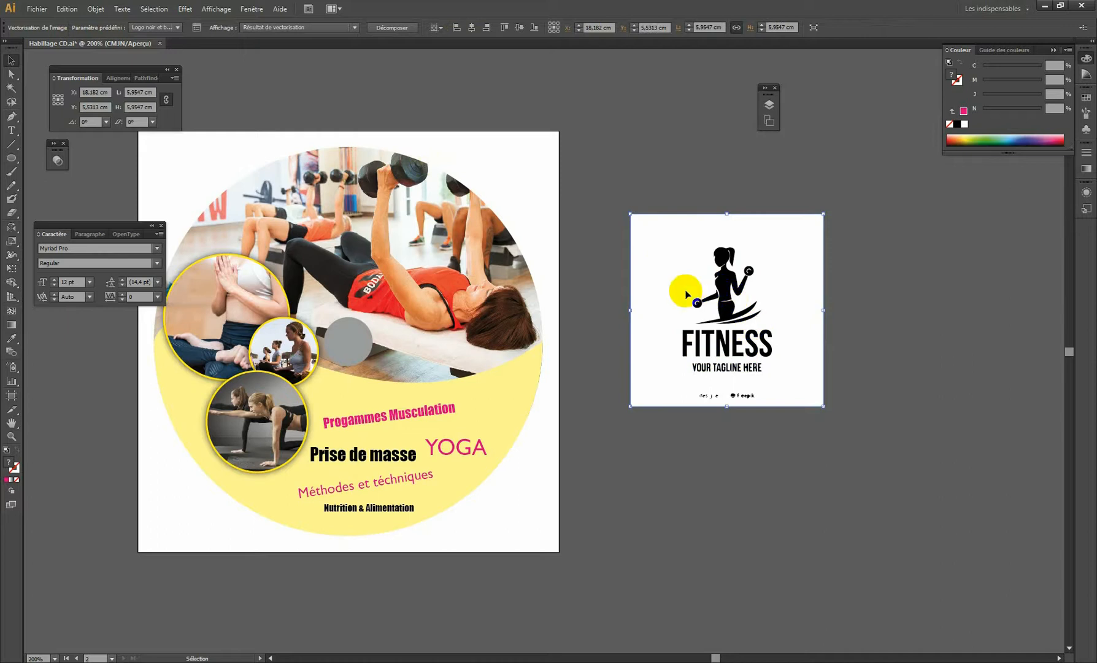
pyautogui.moveTo(699, 305); pyautogui.dragTo(664, 280)
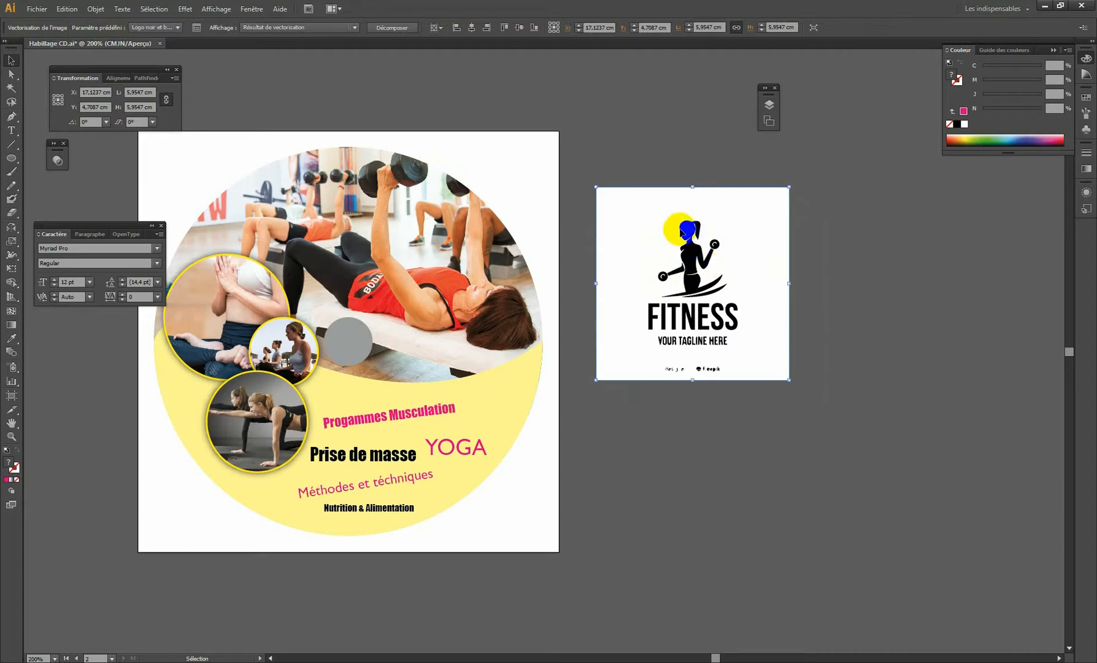
pyautogui.click(391, 27)
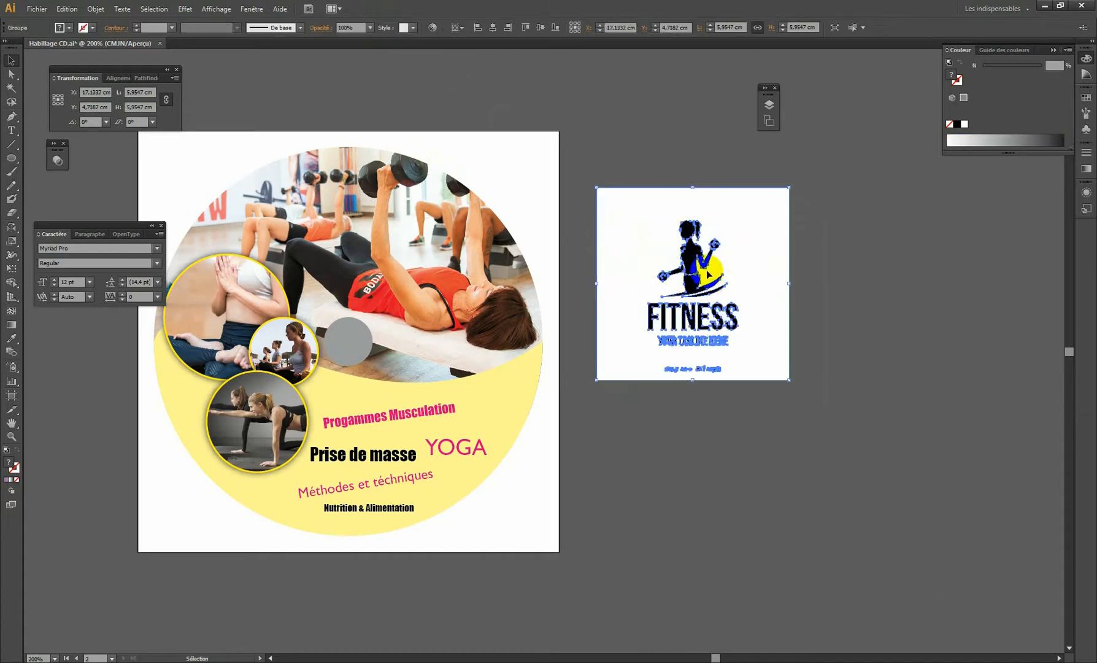
# Inspect the traced FITNESS logo up close, checking the silhouette's contours around the head, ponytail and arms
pyautogui.click(671, 165)
pyautogui.press('z')
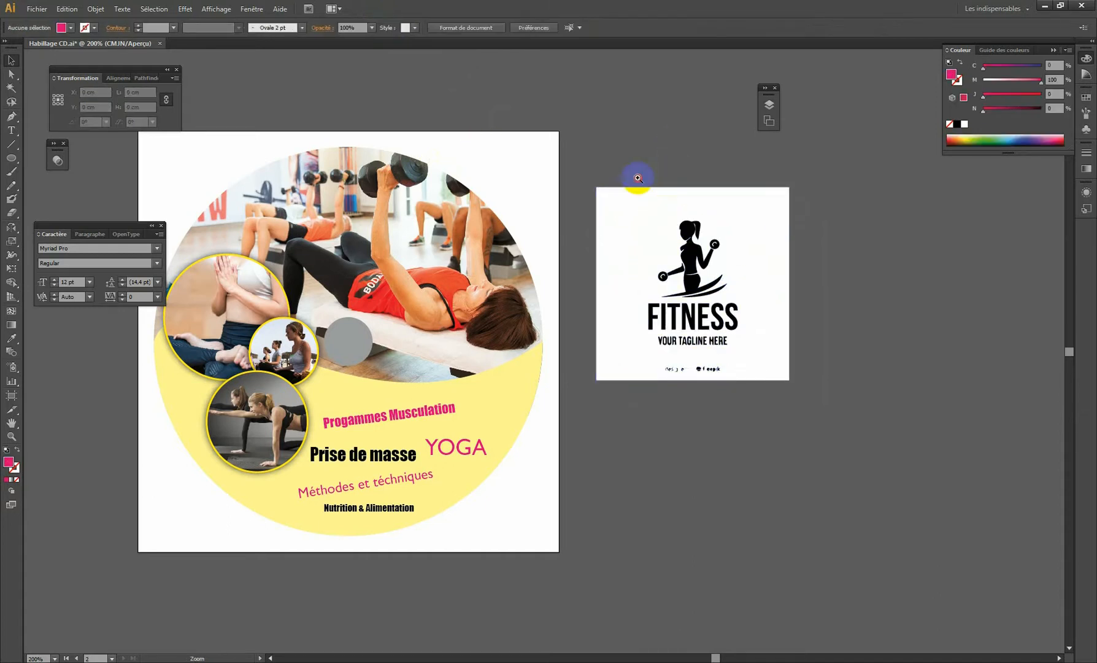
pyautogui.moveTo(627, 168); pyautogui.dragTo(794, 374)
pyautogui.moveTo(389, 152); pyautogui.dragTo(606, 384)
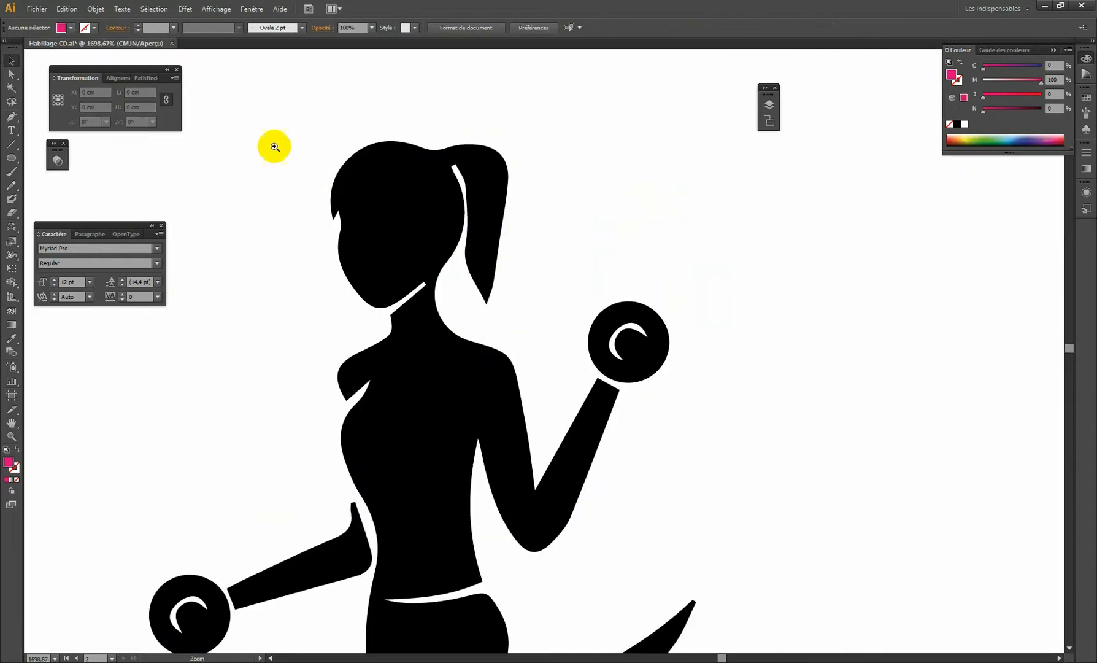
pyautogui.moveTo(248, 102); pyautogui.dragTo(522, 336)
pyautogui.press('v')
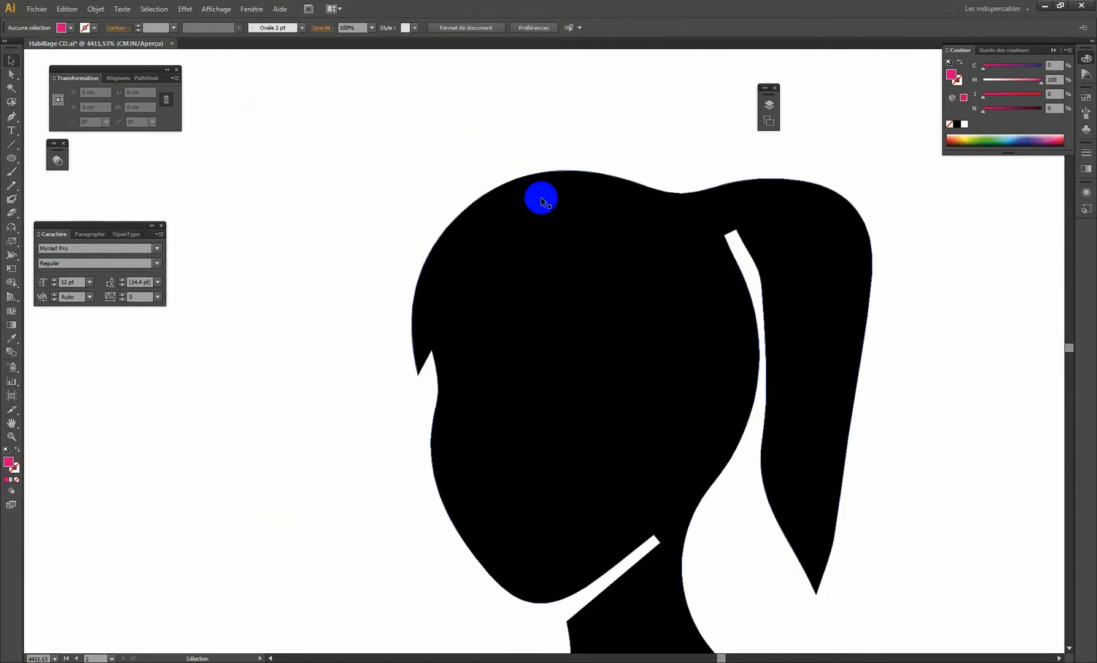
pyautogui.press('z')
pyautogui.keyDown('alt'); pyautogui.click(546, 355); pyautogui.keyUp('alt')
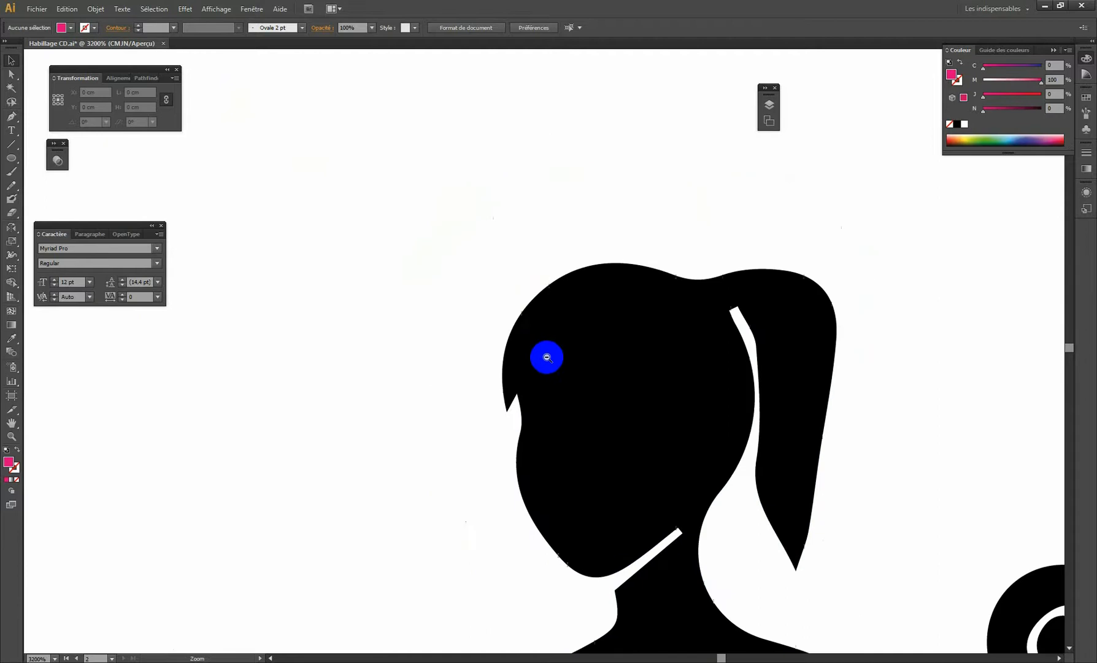
pyautogui.keyDown('alt'); pyautogui.click(621, 398); pyautogui.keyUp('alt')
pyautogui.keyDown('alt'); pyautogui.click(623, 402); pyautogui.keyUp('alt')
pyautogui.keyDown('alt'); pyautogui.click(624, 402); pyautogui.keyUp('alt')
pyautogui.keyDown('alt'); pyautogui.click(490, 406); pyautogui.keyUp('alt')
pyautogui.keyDown('alt'); pyautogui.click(544, 412); pyautogui.keyUp('alt')
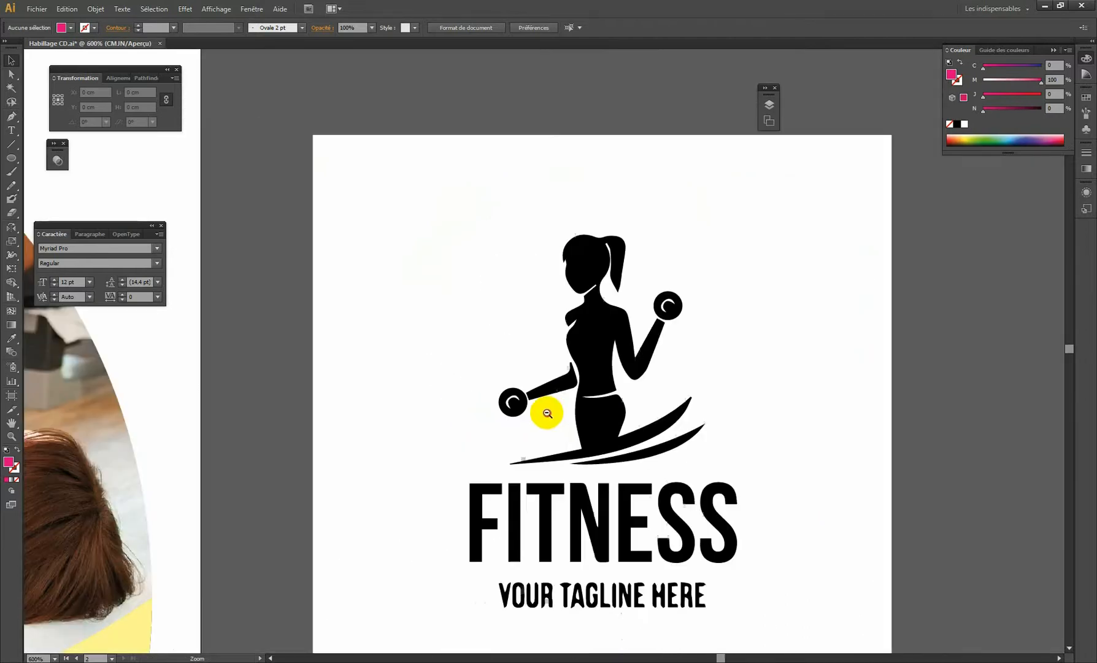
pyautogui.keyDown('alt'); pyautogui.click(565, 414); pyautogui.keyUp('alt')
pyautogui.keyDown('alt'); pyautogui.click(548, 355); pyautogui.keyUp('alt')
pyautogui.moveTo(504, 304); pyautogui.dragTo(589, 319)
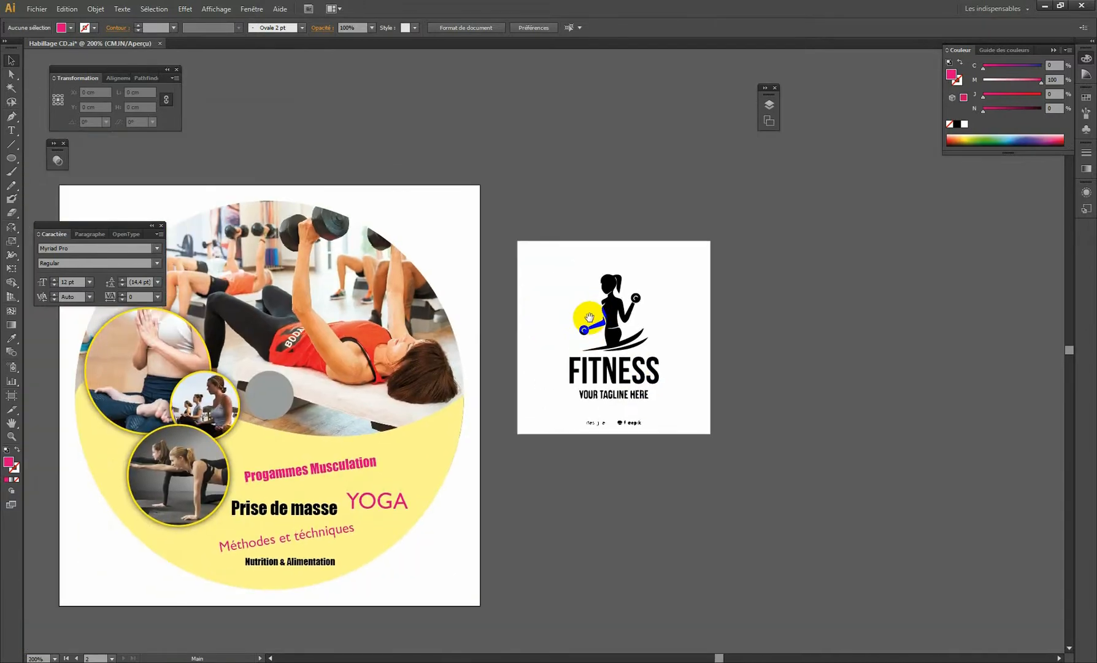
pyautogui.moveTo(602, 275); pyautogui.dragTo(619, 297)
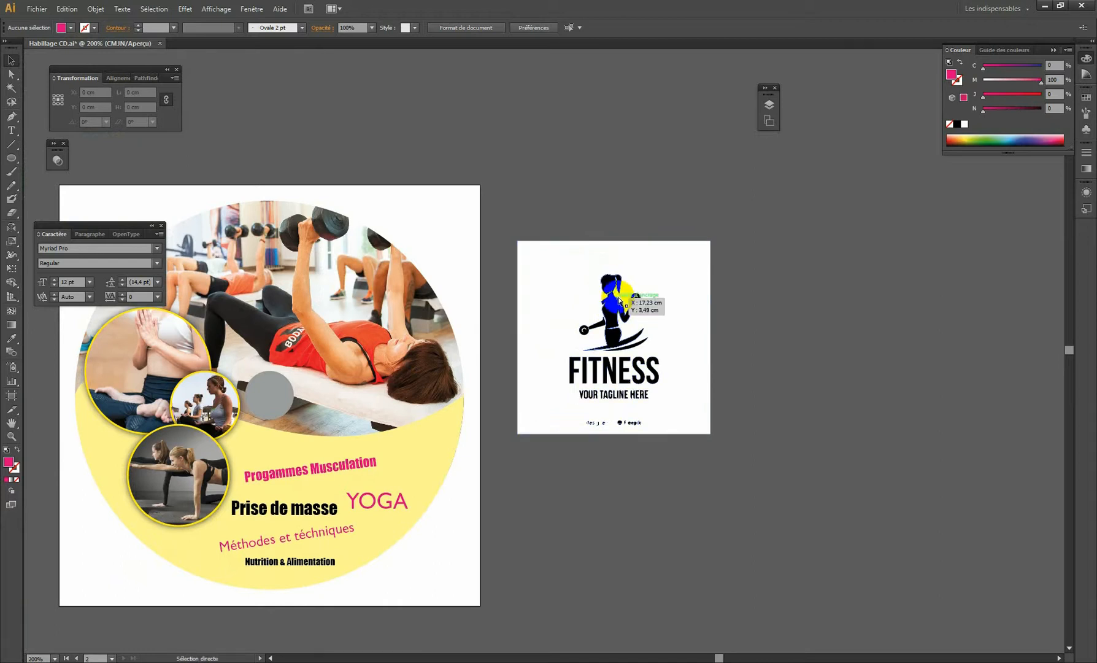
# Revert the traced logo to its original image and place a copy of it to the right
pyautogui.moveTo(619, 302); pyautogui.dragTo(744, 257)
pyautogui.hotkey('ctrl', 'space')
pyautogui.moveTo(513, 170); pyautogui.dragTo(654, 400)
pyautogui.keyDown('alt'); pyautogui.click(606, 357); pyautogui.keyUp('alt')
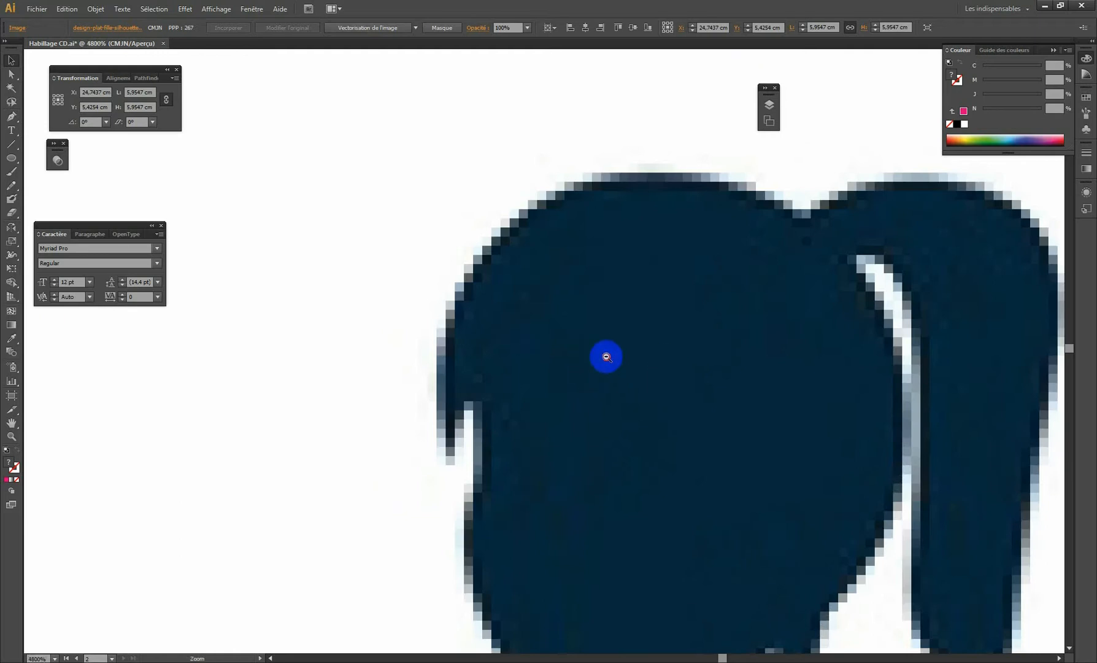
pyautogui.keyDown('alt'); pyautogui.click(606, 358); pyautogui.keyUp('alt')
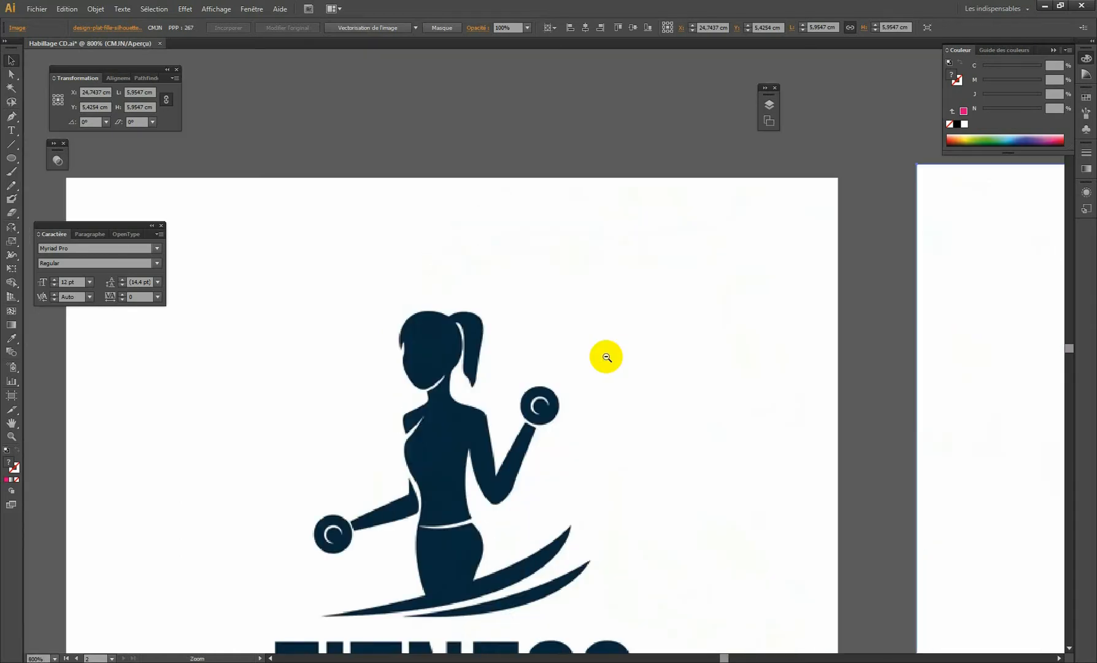
pyautogui.keyDown('ctrl'); pyautogui.keyDown('alt'); pyautogui.click(606, 356); pyautogui.keyUp('alt'); pyautogui.keyUp('ctrl')
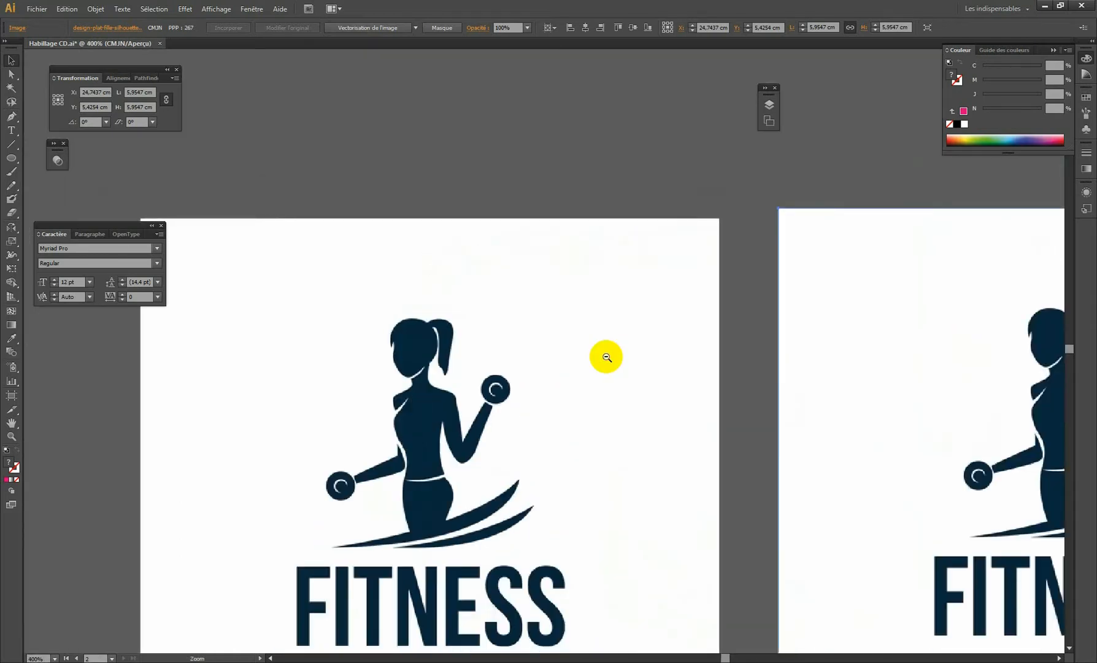
pyautogui.keyDown('ctrl'); pyautogui.keyDown('alt'); pyautogui.click(605, 356); pyautogui.keyUp('alt'); pyautogui.keyUp('ctrl')
# Trace the copied FITNESS logo image in black and white and expand it into paths
pyautogui.moveTo(697, 437); pyautogui.dragTo(432, 323)
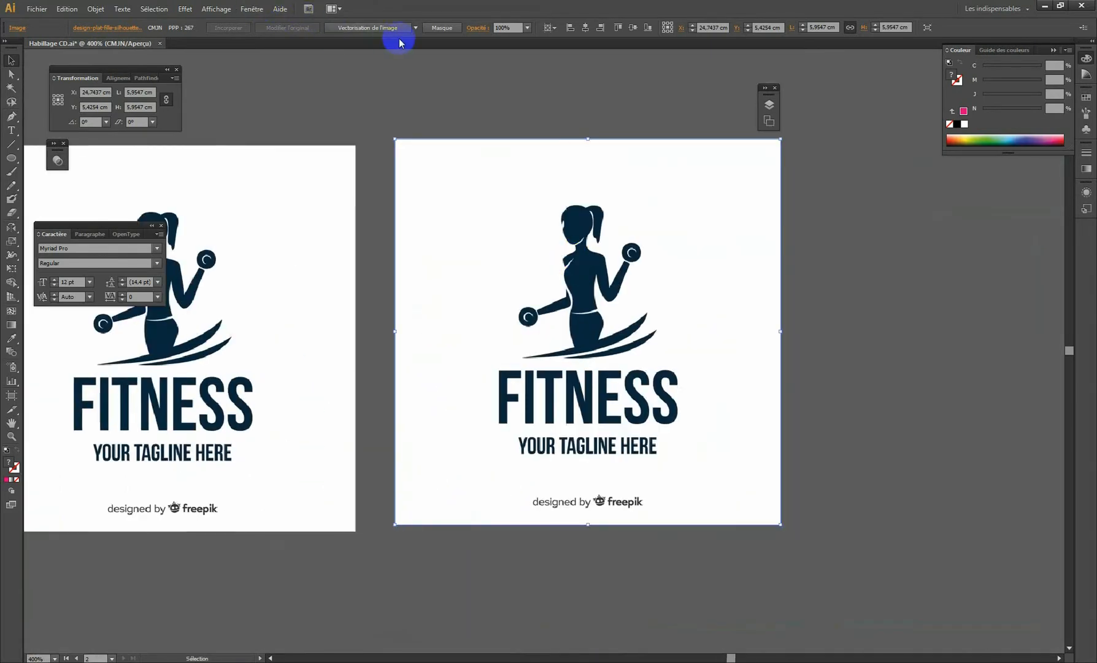
pyautogui.click(416, 27)
pyautogui.click(467, 173)
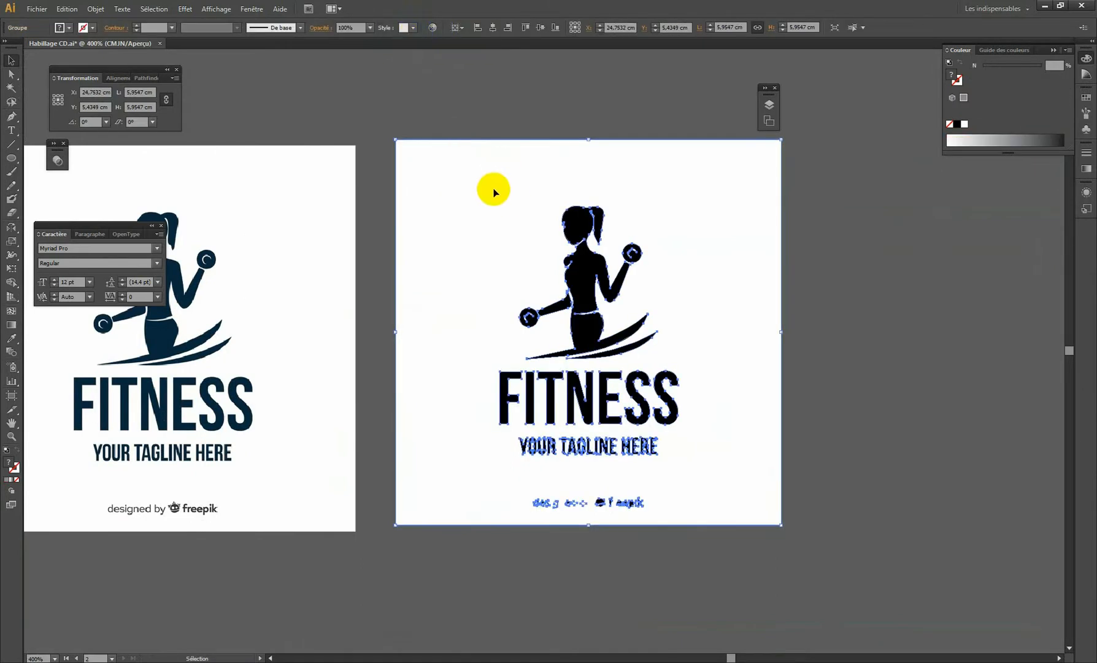
pyautogui.click(469, 94)
pyautogui.click(542, 247)
# Shift the traced logo slightly to the right and bring the original image against it, partly overlapping, for comparison
pyautogui.hotkey('ctrl', 'space')
pyautogui.moveTo(570, 274); pyautogui.dragTo(534, 188)
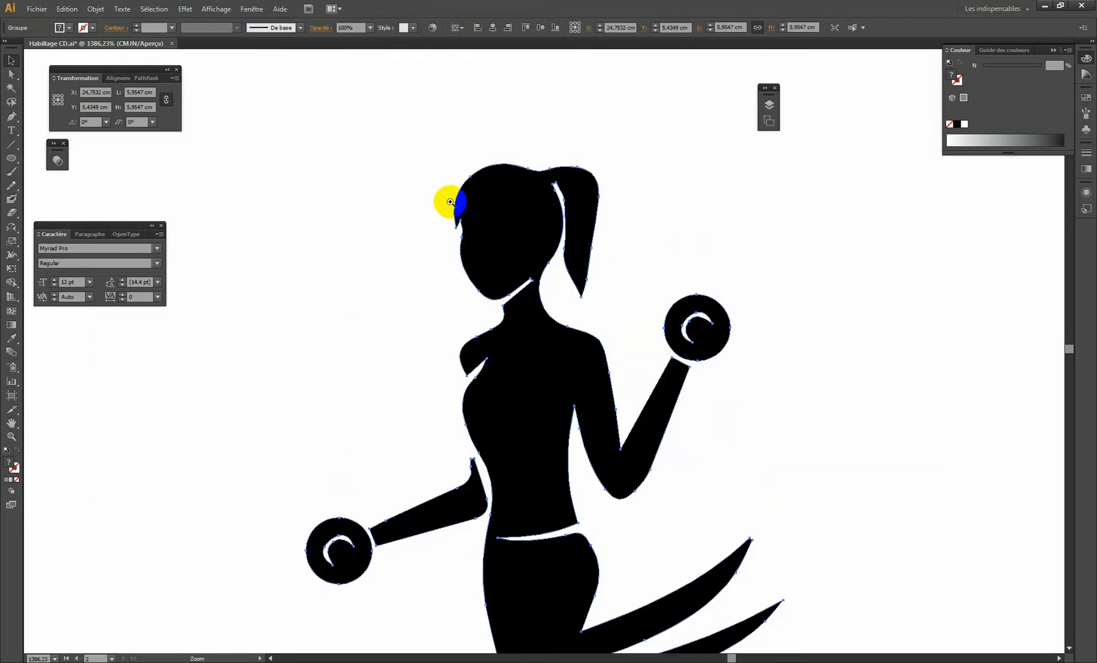
pyautogui.moveTo(360, 242); pyautogui.dragTo(634, 276)
pyautogui.moveTo(201, 264); pyautogui.dragTo(540, 272)
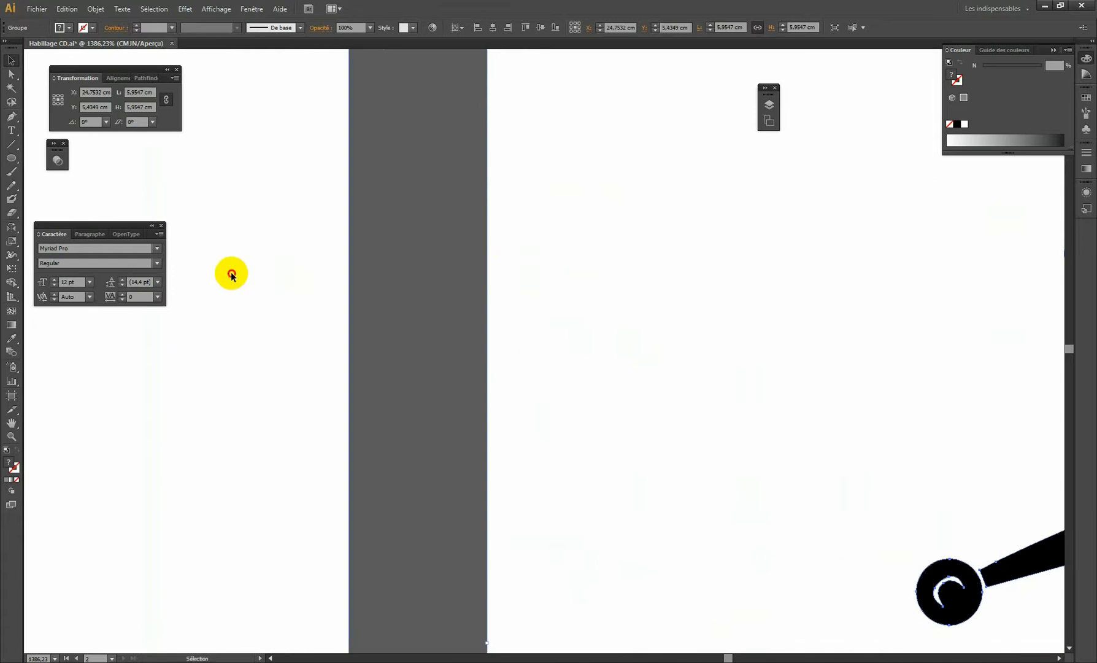
pyautogui.moveTo(232, 273); pyautogui.dragTo(616, 301)
pyautogui.moveTo(690, 310); pyautogui.dragTo(498, 310)
pyautogui.moveTo(327, 313); pyautogui.dragTo(479, 313)
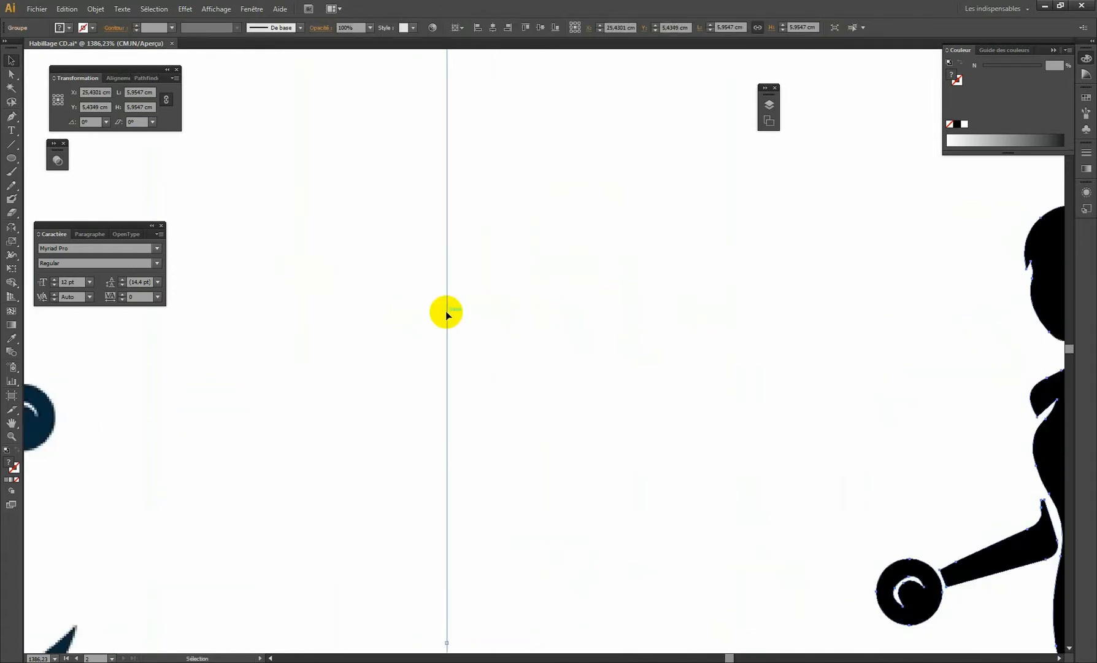
pyautogui.keyDown('ctrl'); pyautogui.keyDown('alt'); pyautogui.click(320, 355); pyautogui.keyUp('alt'); pyautogui.keyUp('ctrl')
pyautogui.keyDown('ctrl'); pyautogui.keyDown('alt'); pyautogui.click(321, 353); pyautogui.keyUp('alt'); pyautogui.keyUp('ctrl')
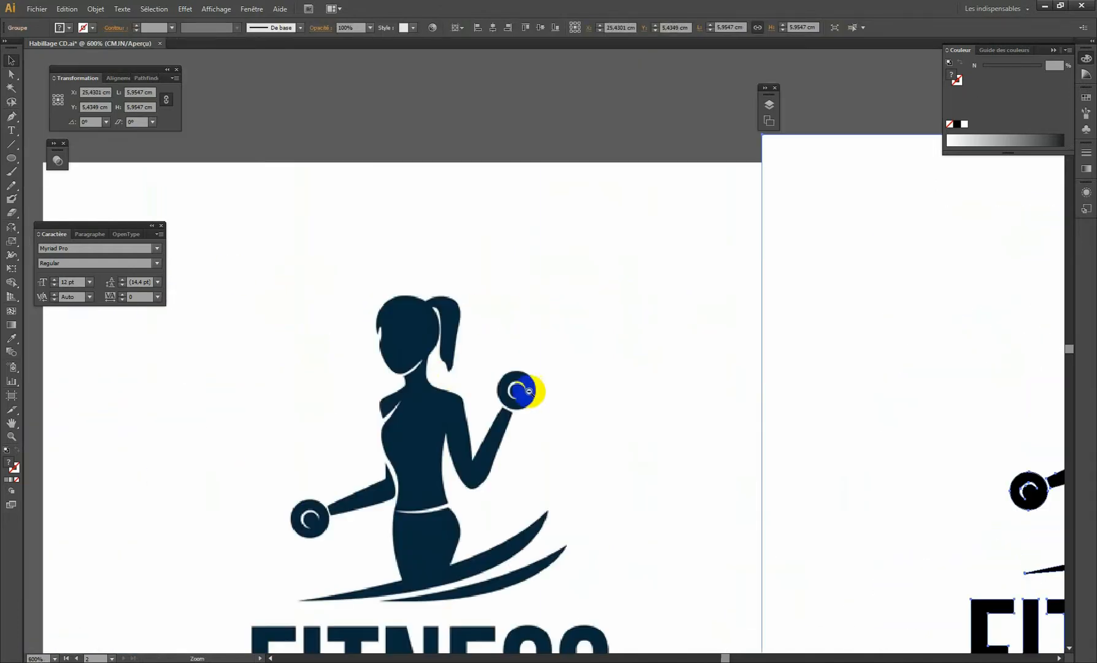
pyautogui.keyDown('ctrl'); pyautogui.keyDown('alt'); pyautogui.click(526, 392); pyautogui.keyUp('alt'); pyautogui.keyUp('ctrl')
pyautogui.moveTo(583, 336); pyautogui.dragTo(475, 217)
pyautogui.moveTo(363, 253)
pyautogui.mouseDown()
pyautogui.moveTo(458, 262)
pyautogui.moveTo(350, 249)
pyautogui.mouseUp()
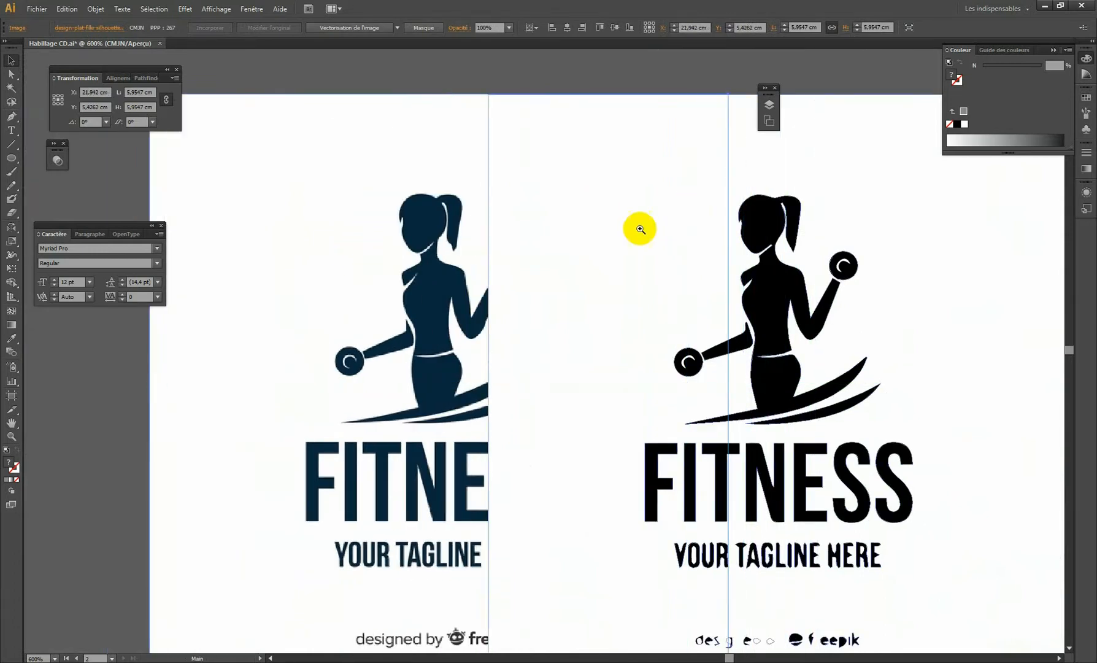
# Compare the original image's edges with the traced silhouette's contours at high magnification, with the panels hidden
pyautogui.hotkey('ctrl', 'space')
pyautogui.moveTo(355, 118); pyautogui.dragTo(883, 359)
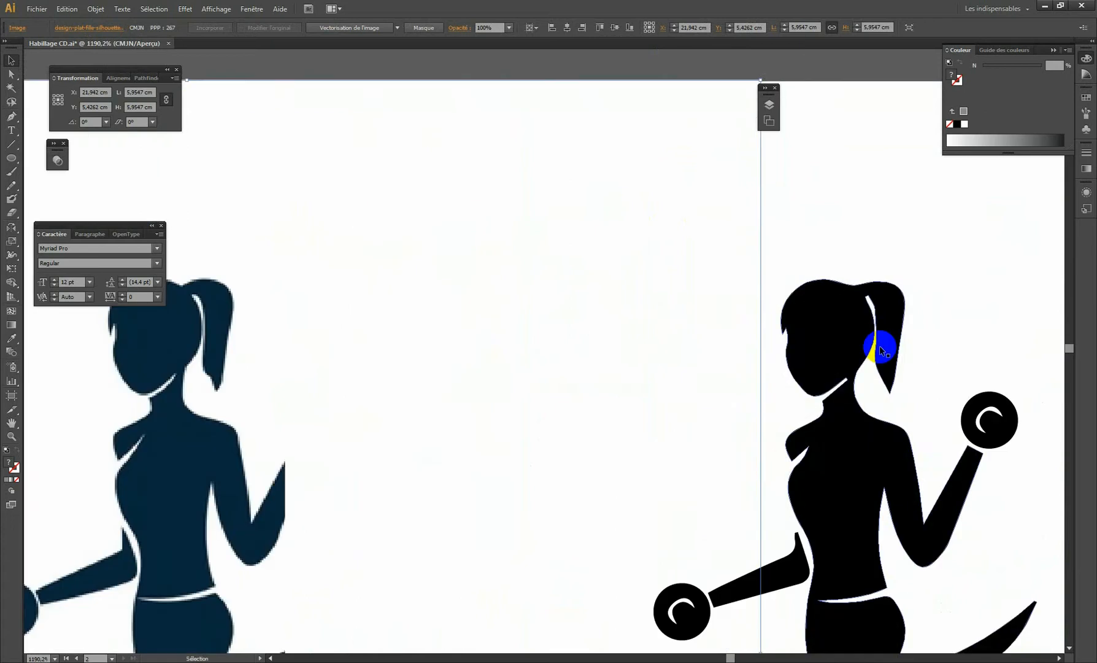
pyautogui.press('Tab')
pyautogui.press('space')
pyautogui.moveTo(715, 369); pyautogui.dragTo(797, 272)
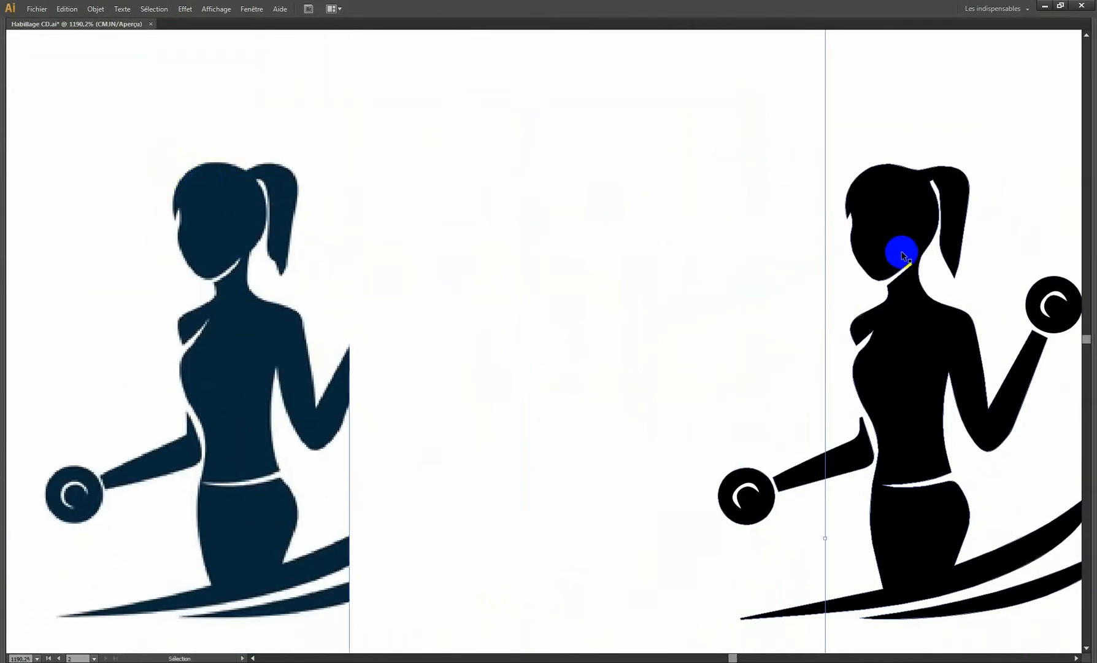
pyautogui.click(924, 281)
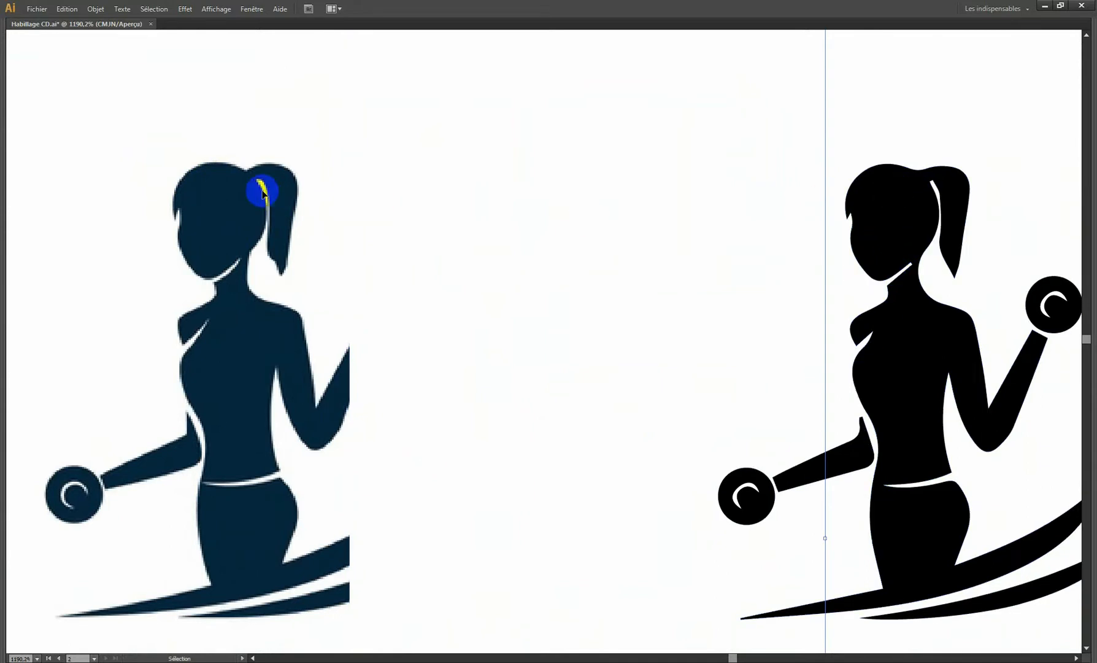
pyautogui.hotkey('ctrl', 'space')
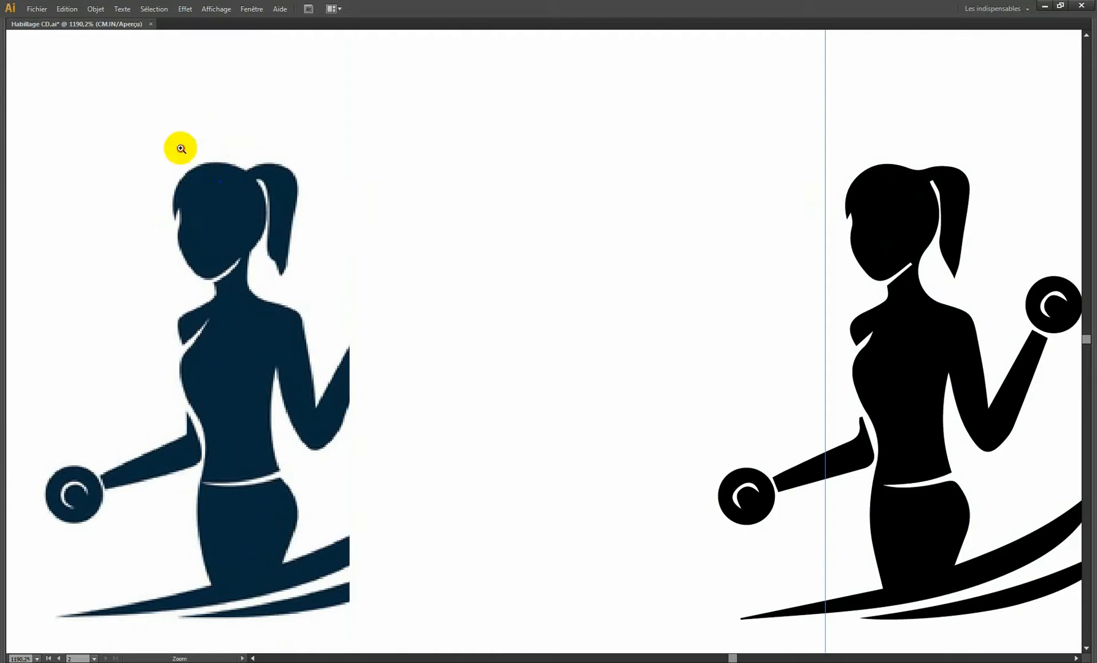
pyautogui.moveTo(180, 148); pyautogui.dragTo(248, 219)
pyautogui.moveTo(799, 375); pyautogui.dragTo(327, 280)
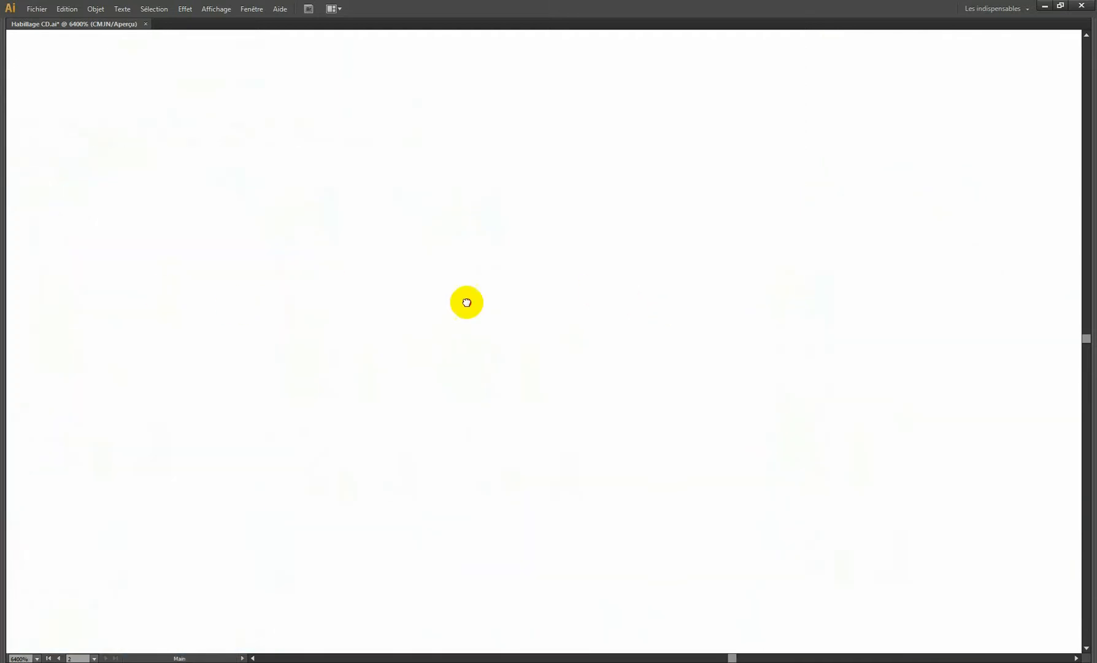
pyautogui.moveTo(920, 351); pyautogui.dragTo(516, 355)
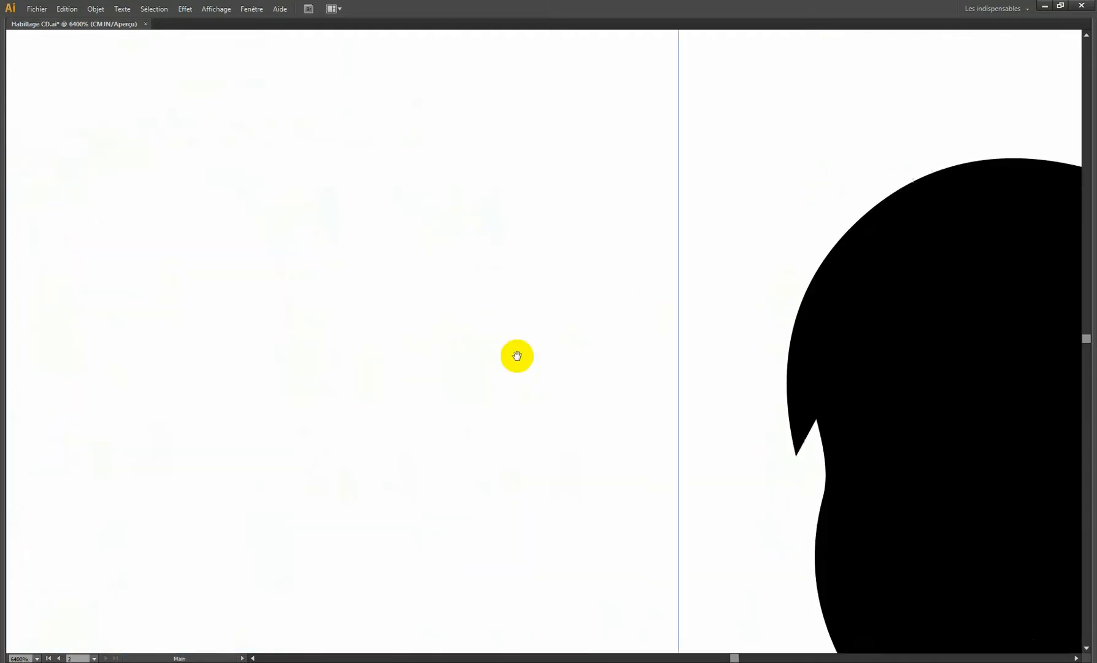
pyautogui.moveTo(975, 358); pyautogui.dragTo(564, 358)
pyautogui.hotkey('ctrl', 'alt', 'space')
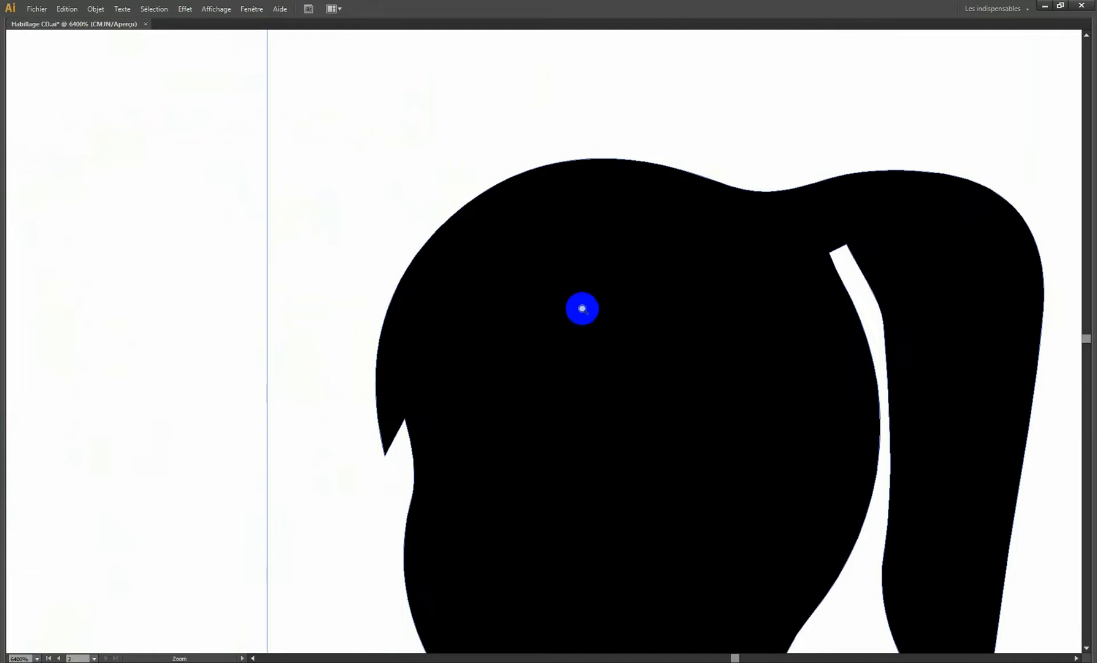
pyautogui.keyDown('ctrl'); pyautogui.keyDown('alt'); pyautogui.click(570, 291); pyautogui.keyUp('alt'); pyautogui.keyUp('ctrl')
pyautogui.keyDown('ctrl'); pyautogui.keyDown('alt'); pyautogui.click(593, 293); pyautogui.keyUp('alt'); pyautogui.keyUp('ctrl')
pyautogui.keyDown('ctrl'); pyautogui.keyDown('alt'); pyautogui.click(761, 398); pyautogui.keyUp('alt'); pyautogui.keyUp('ctrl')
pyautogui.keyDown('ctrl'); pyautogui.keyDown('alt'); pyautogui.click(672, 385); pyautogui.keyUp('alt'); pyautogui.keyUp('ctrl')
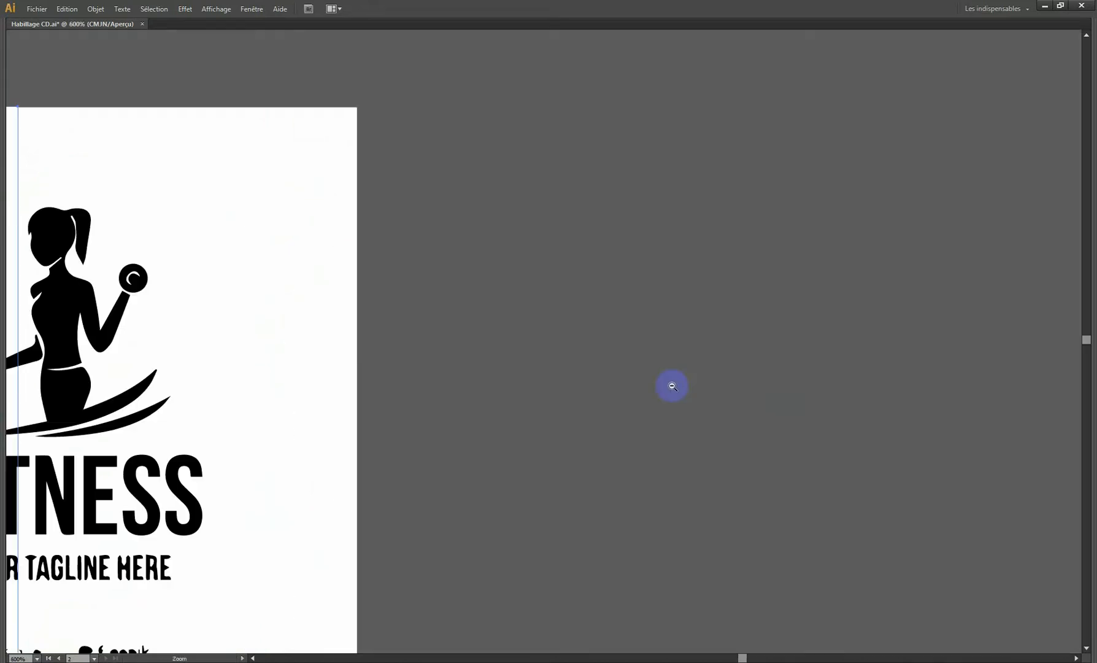
pyautogui.keyDown('ctrl'); pyautogui.keyDown('alt'); pyautogui.click(431, 304); pyautogui.keyUp('alt'); pyautogui.keyUp('ctrl')
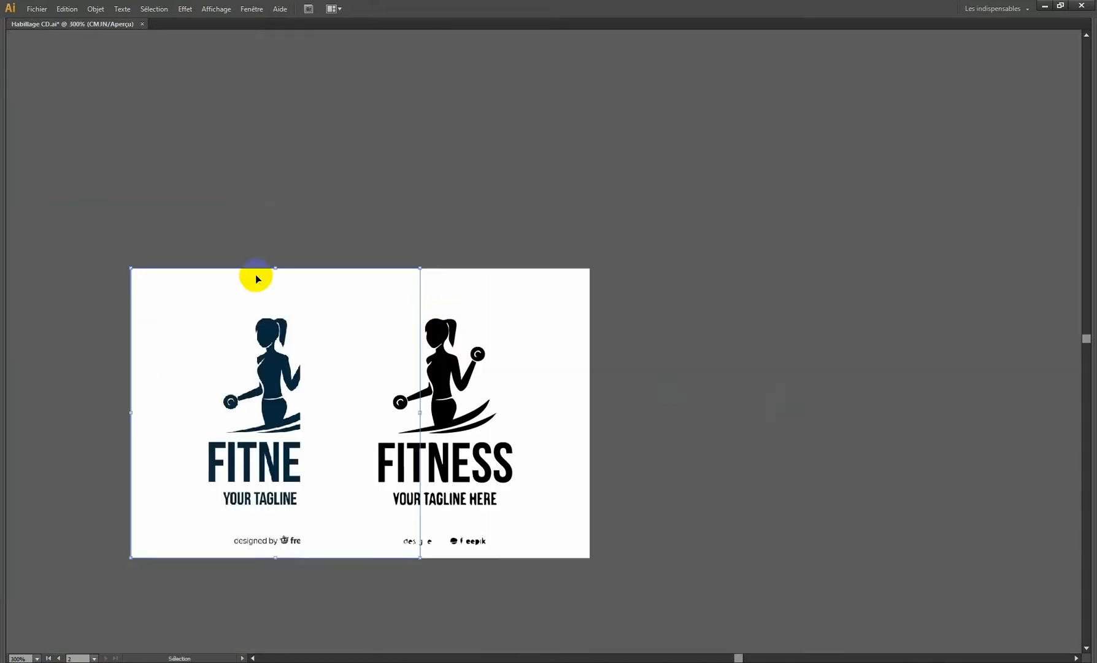
# Delete the original logo image beside the traced version and show the panels again
pyautogui.press('Delete')
pyautogui.hotkey('ctrl', 'space')
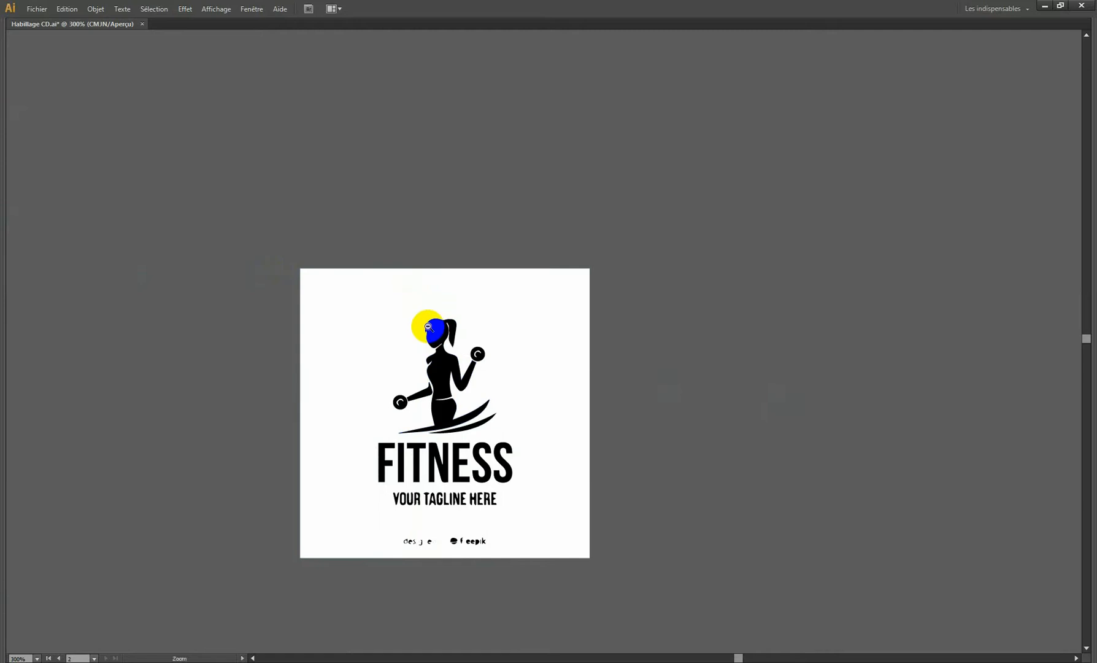
pyautogui.keyDown('ctrl'); pyautogui.keyDown('alt'); pyautogui.click(428, 327); pyautogui.keyUp('alt'); pyautogui.keyUp('ctrl')
pyautogui.moveTo(431, 329); pyautogui.dragTo(466, 257)
pyautogui.press('Tab')
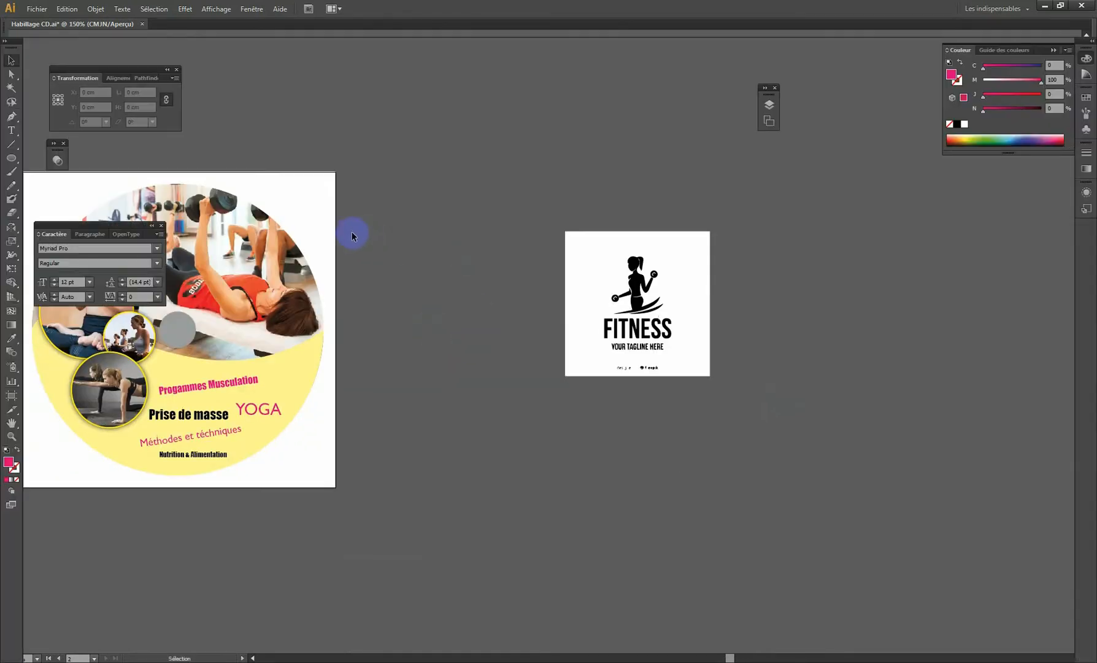
# Delete the white square background path of the traced FITNESS logo
pyautogui.click(11, 76)
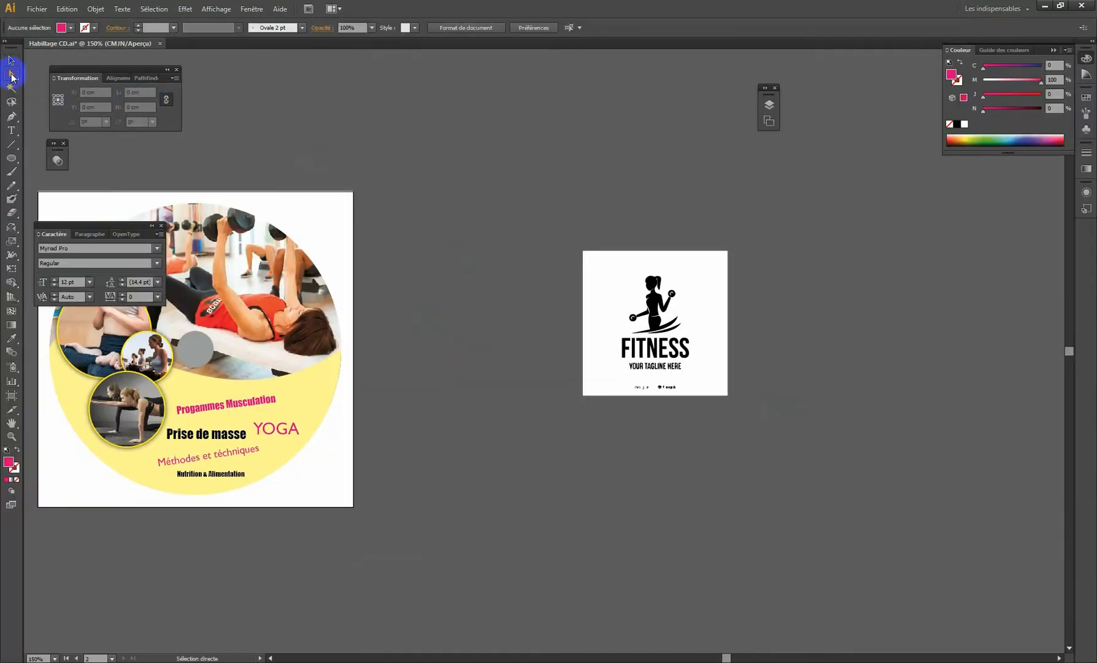
pyautogui.click(726, 253)
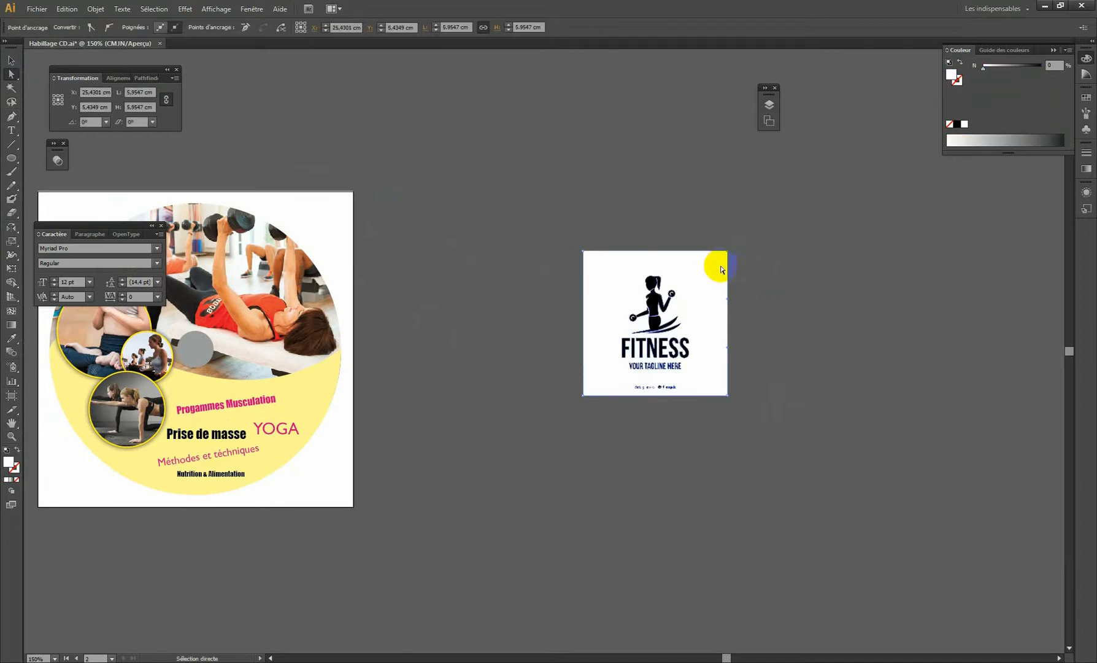
pyautogui.click(721, 269)
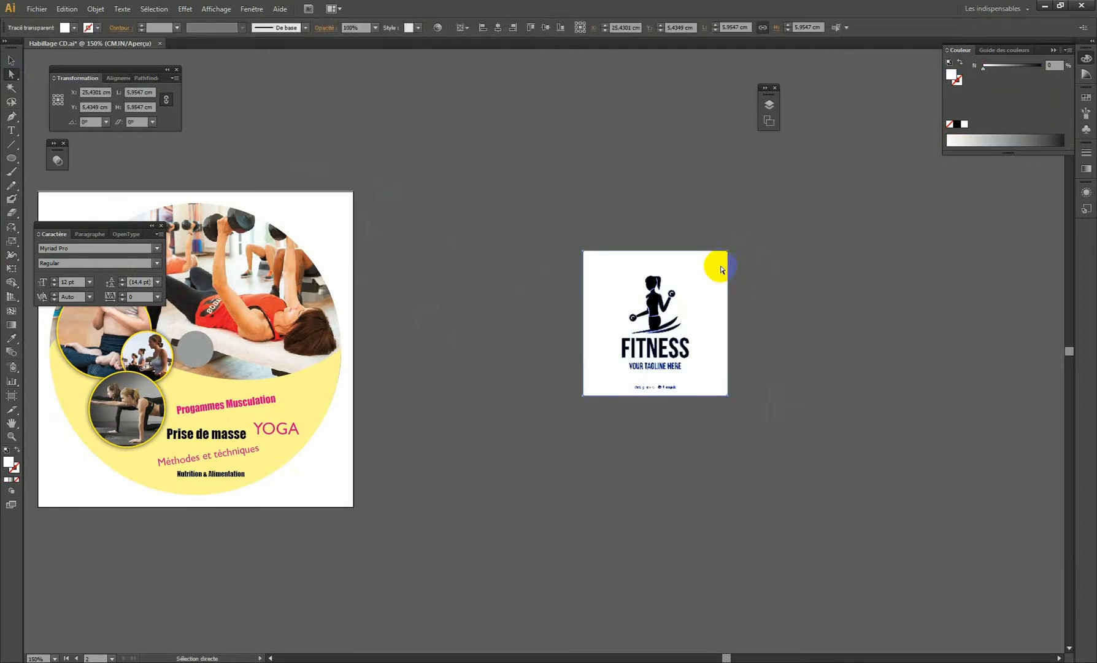
pyautogui.press('Delete')
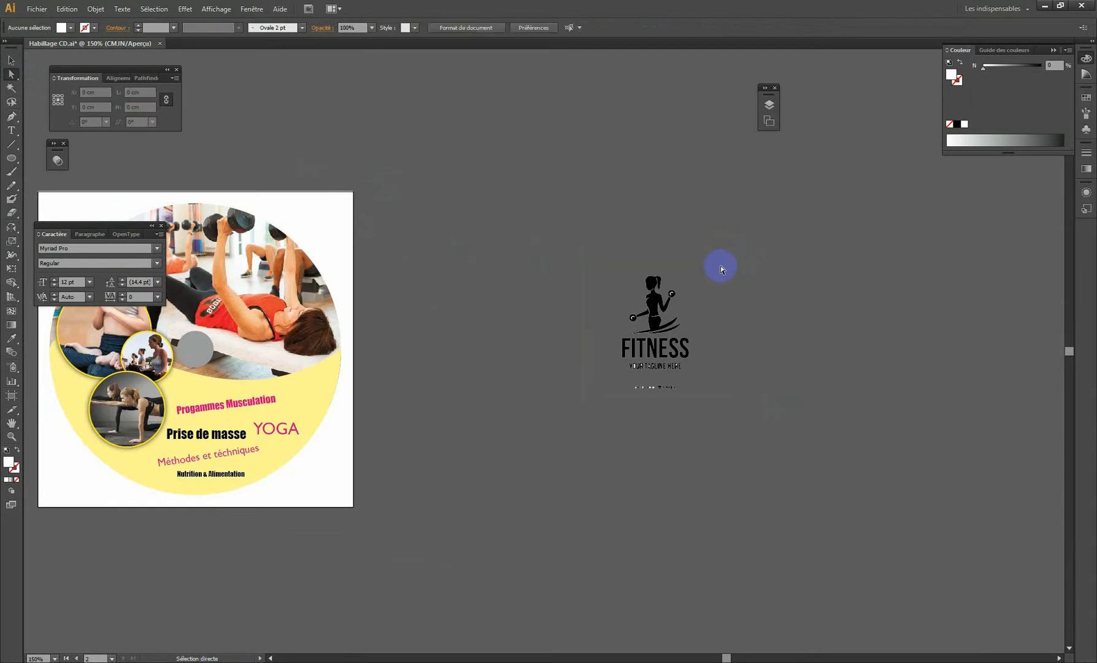
# Move the black woman silhouette with its attached swoosh out of the logo to the empty area on the right
pyautogui.keyDown('ctrl'); pyautogui.click(672, 316); pyautogui.keyUp('ctrl')
pyautogui.moveTo(673, 316); pyautogui.dragTo(550, 293)
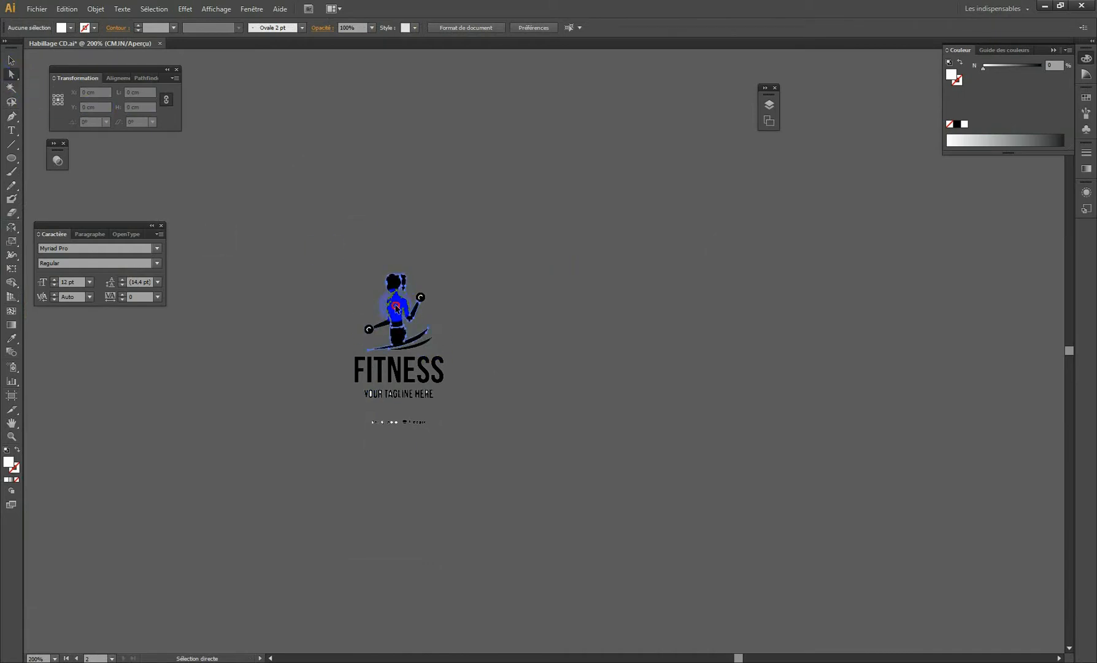
pyautogui.moveTo(395, 308); pyautogui.dragTo(554, 315)
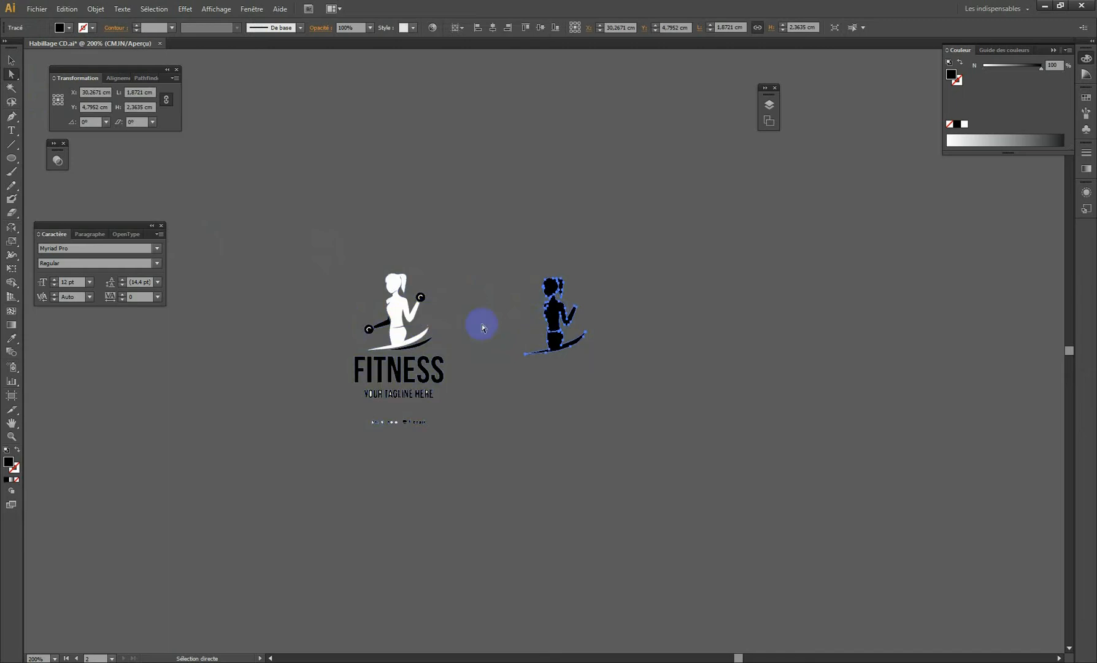
pyautogui.hotkey('ctrl', 'space')
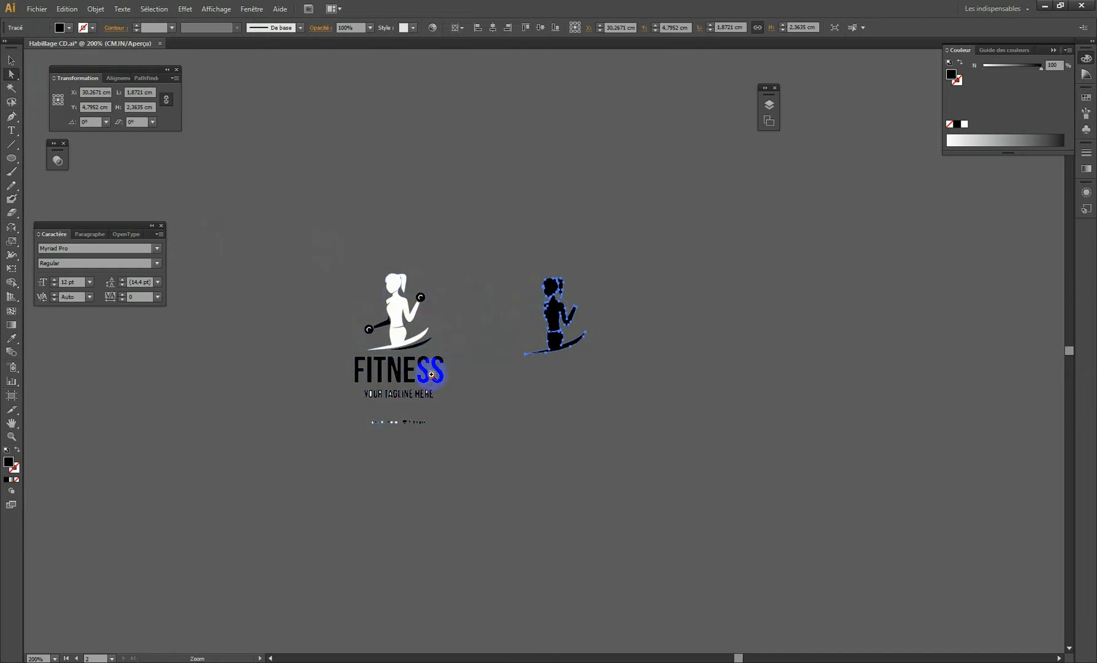
# Try moving the first S of FITNESS out of the word to the empty area beside it
pyautogui.click(432, 373)
pyautogui.press('space')
pyautogui.moveTo(466, 374); pyautogui.dragTo(327, 424)
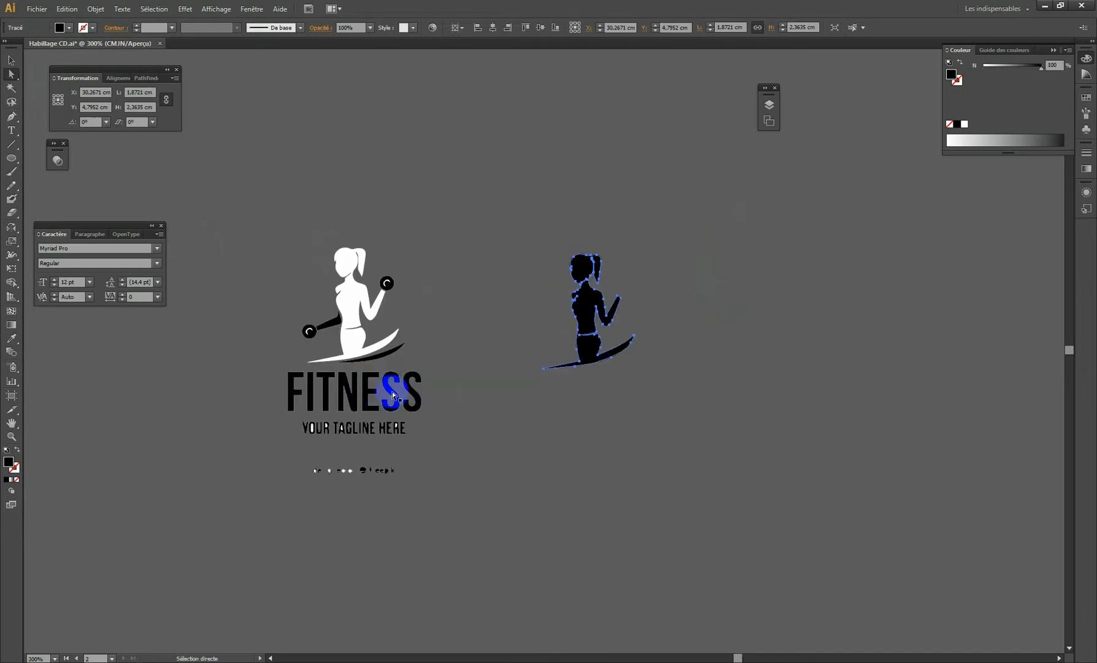
pyautogui.moveTo(393, 397); pyautogui.dragTo(503, 438)
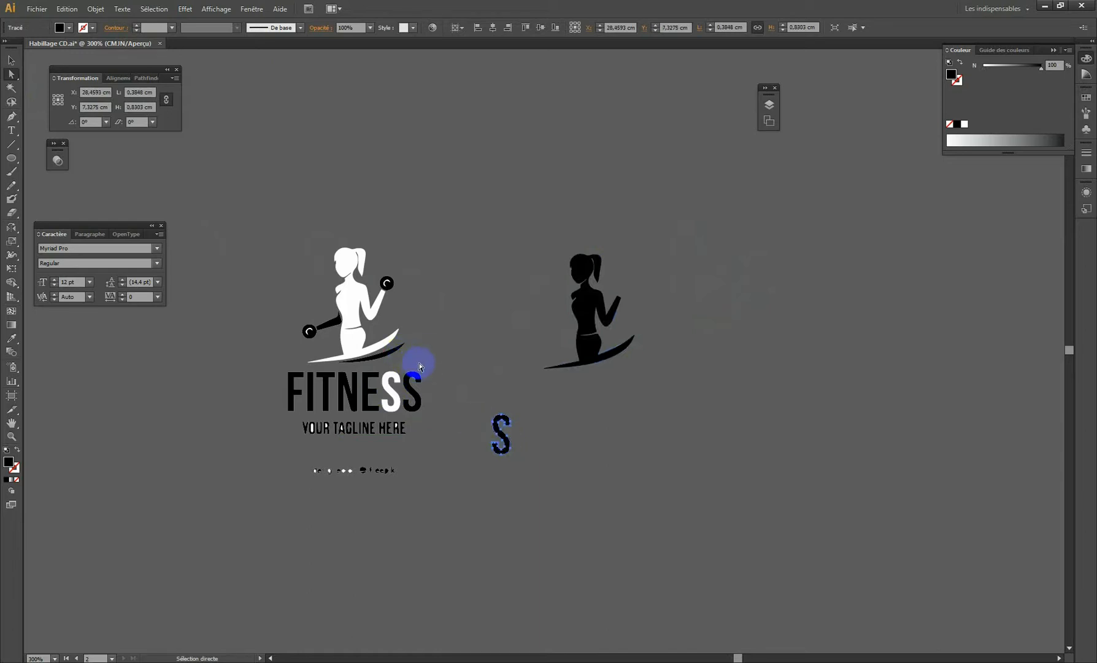
# Undo the moves of the letter S and of the woman silhouette
pyautogui.hotkey('ctrl', 'z')
pyautogui.hotkey('ctrl', 'z')
pyautogui.hotkey('ctrl', 'alt', 'space')
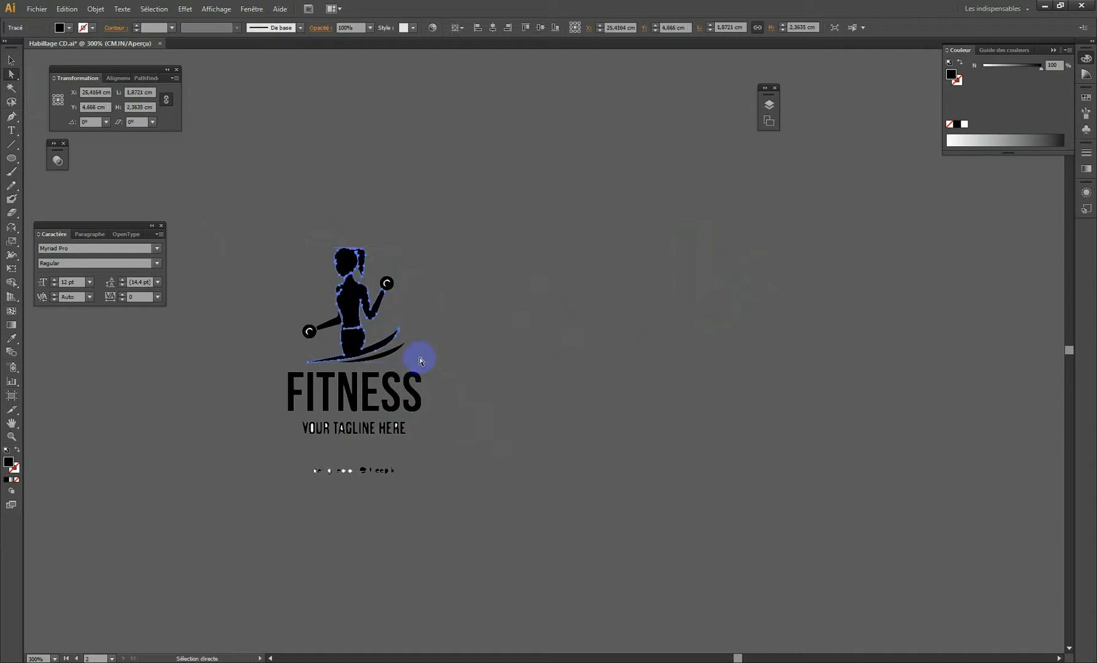
pyautogui.keyDown('ctrl'); pyautogui.keyDown('alt'); pyautogui.click(455, 358); pyautogui.keyUp('alt'); pyautogui.keyUp('ctrl')
pyautogui.keyDown('ctrl'); pyautogui.keyDown('alt'); pyautogui.click(454, 351); pyautogui.keyUp('alt'); pyautogui.keyUp('ctrl')
pyautogui.keyDown('ctrl'); pyautogui.keyDown('alt'); pyautogui.click(458, 353); pyautogui.keyUp('alt'); pyautogui.keyUp('ctrl')
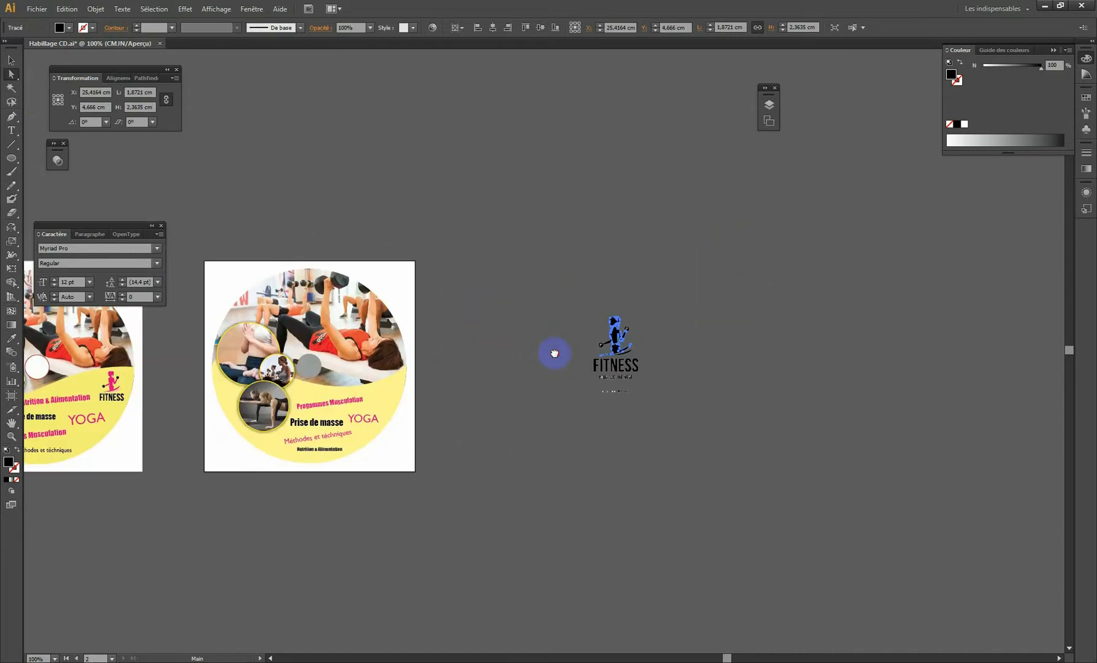
pyautogui.moveTo(617, 339); pyautogui.dragTo(415, 345)
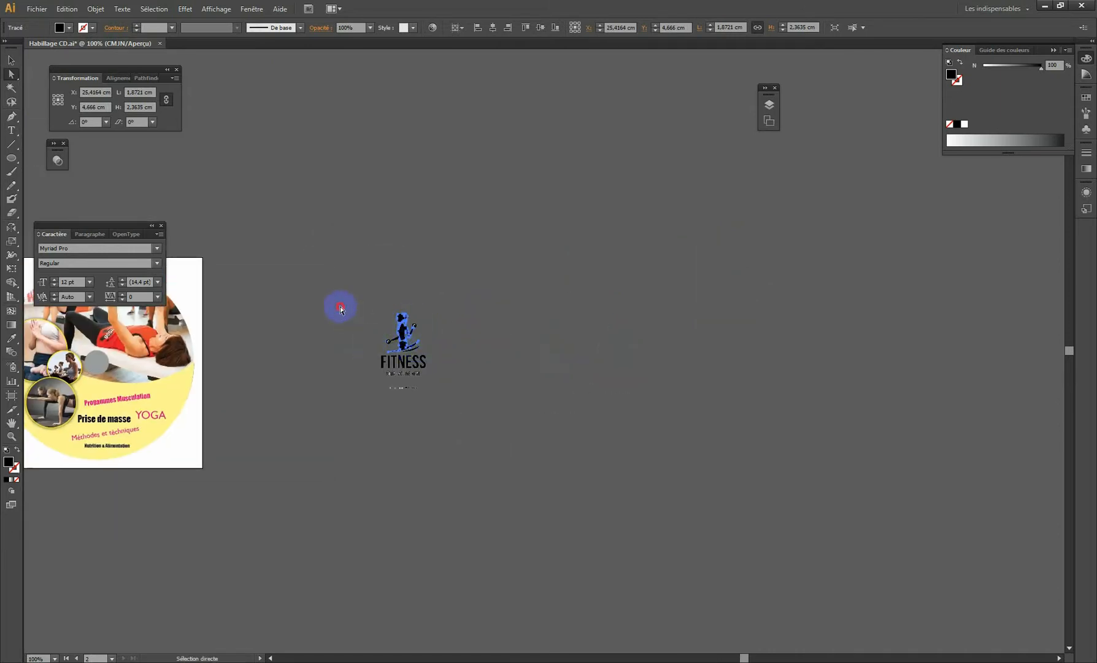
# Select all black shapes of the traced logo with the Magic Wand and cut them
pyautogui.click(339, 309)
pyautogui.keyDown('ctrl'); pyautogui.click(413, 345); pyautogui.keyUp('ctrl')
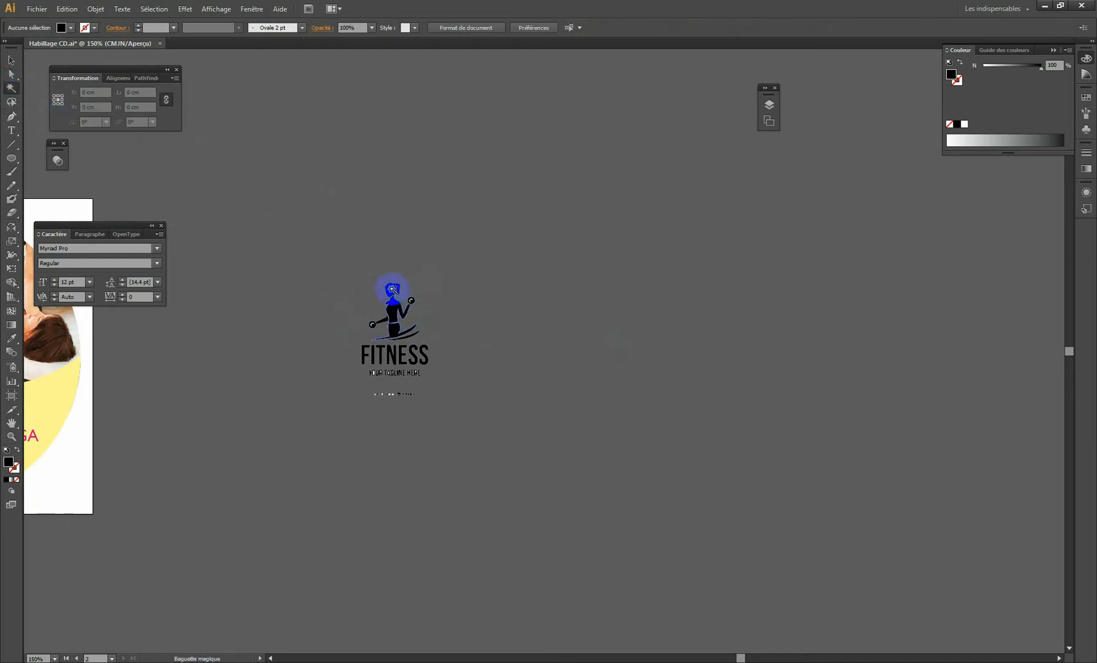
pyautogui.click(392, 289)
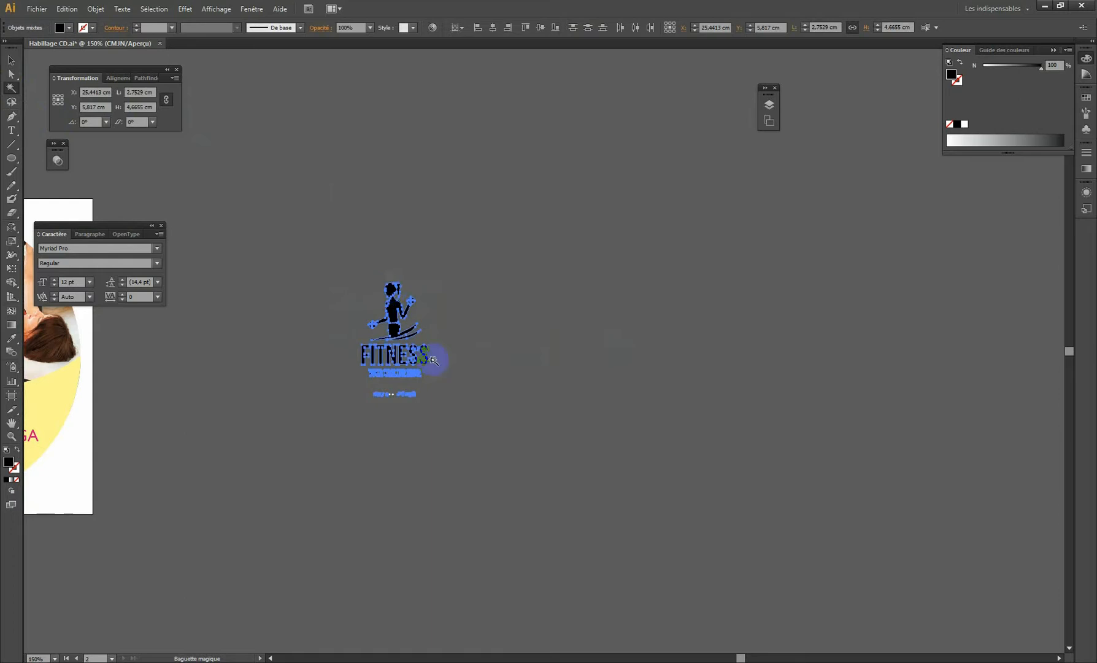
pyautogui.moveTo(206, 353); pyautogui.dragTo(535, 338)
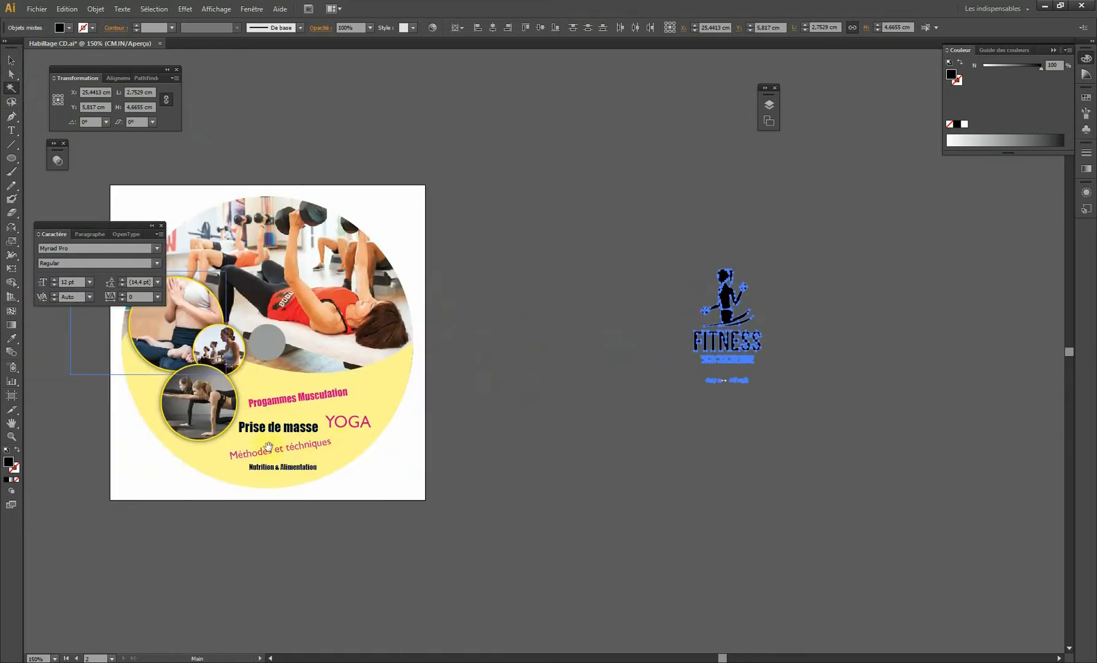
pyautogui.moveTo(547, 405); pyautogui.dragTo(319, 424)
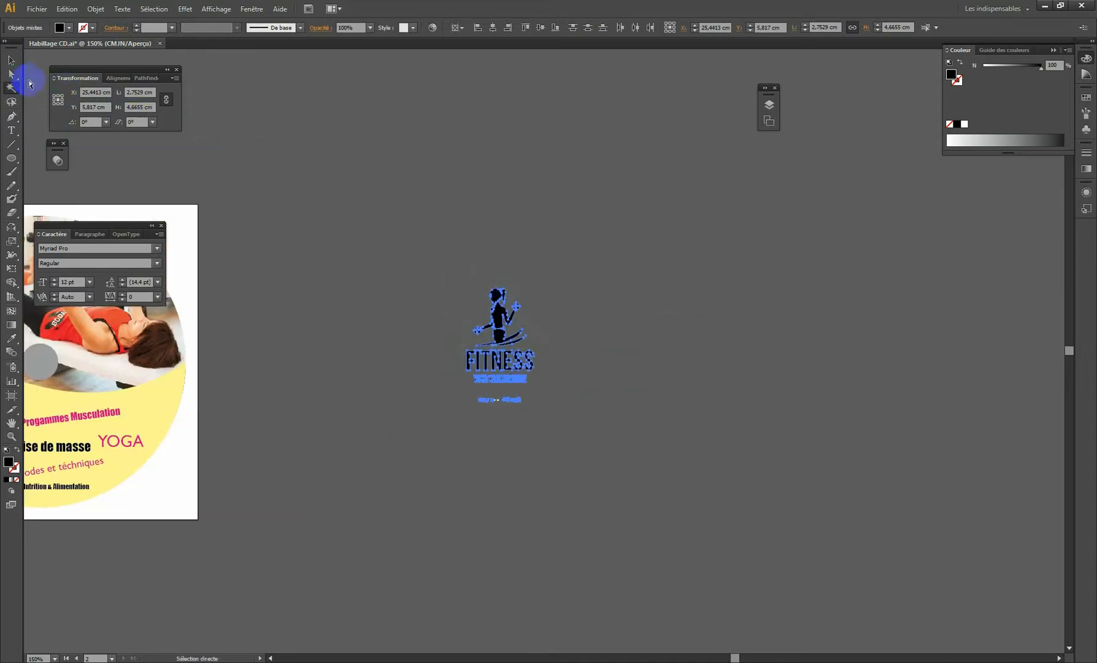
pyautogui.click(29, 83)
pyautogui.click(11, 60)
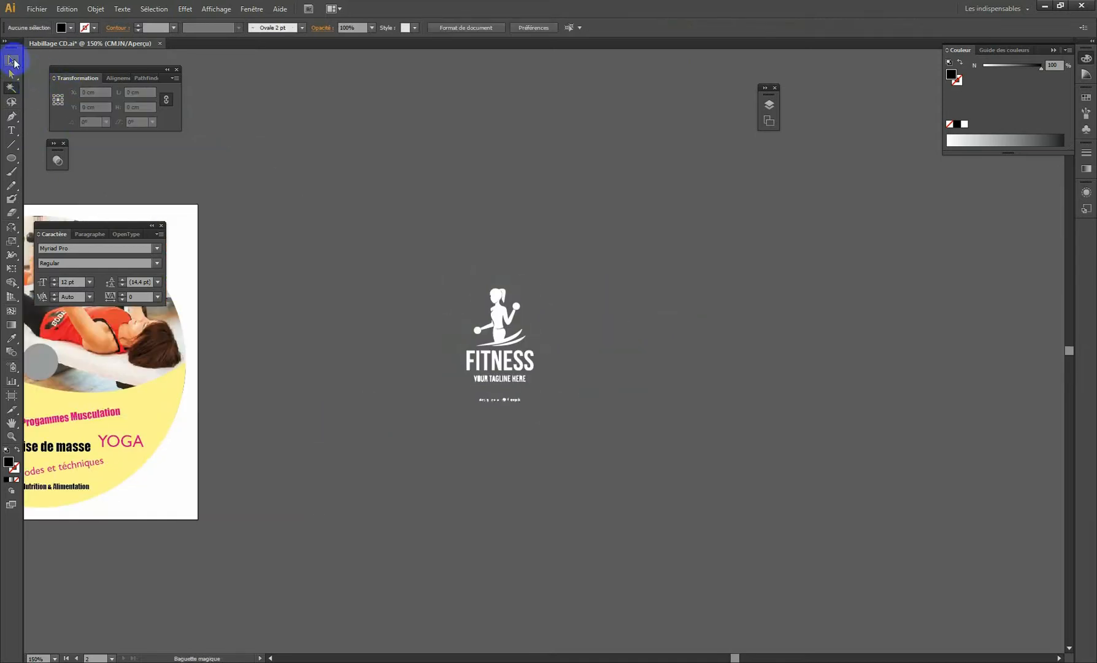
# Delete the remaining white shapes of the logo and paste the cut black shapes back
pyautogui.click(498, 306)
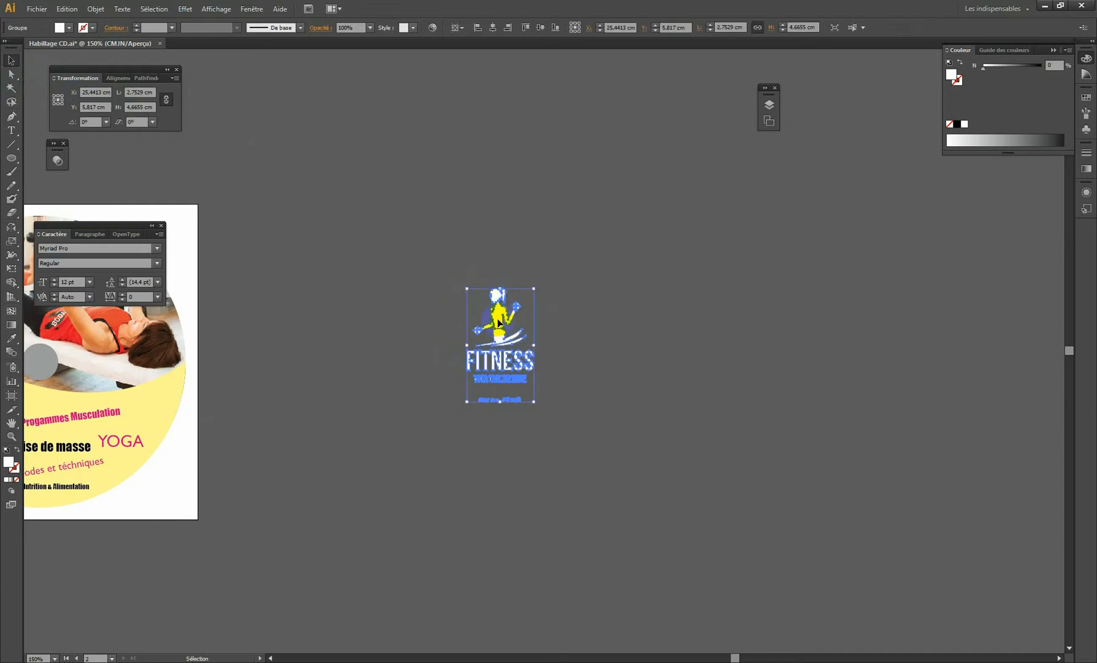
pyautogui.moveTo(504, 328); pyautogui.dragTo(618, 311)
pyautogui.press('Delete')
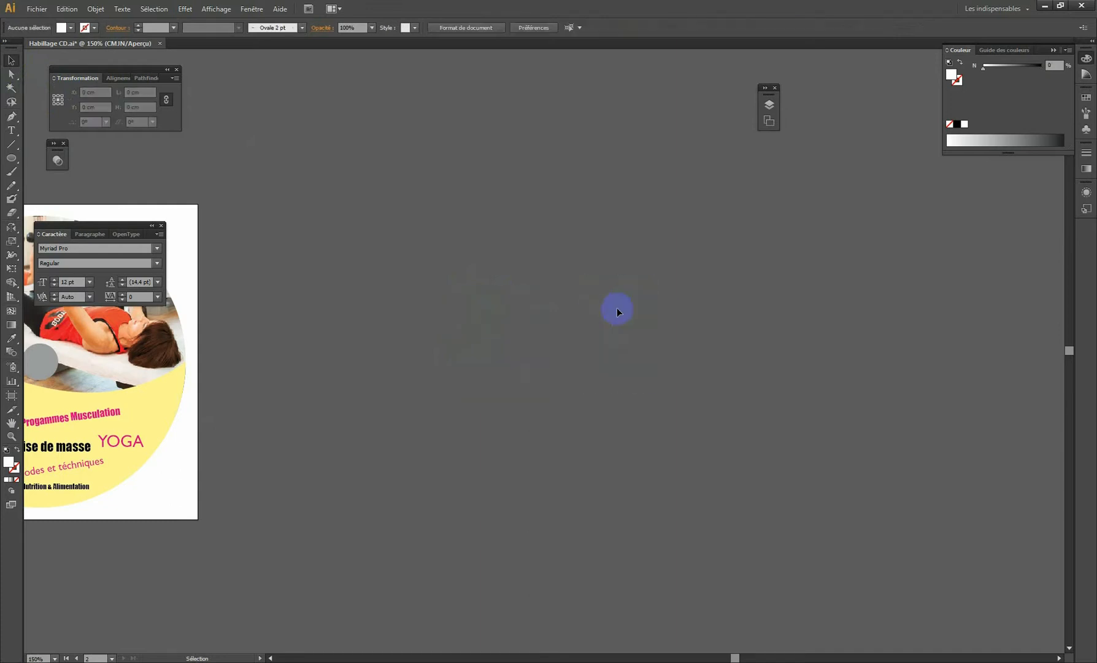
pyautogui.press('a')
pyautogui.hotkey('ctrl', 'z')
pyautogui.hotkey('ctrl', 'z')
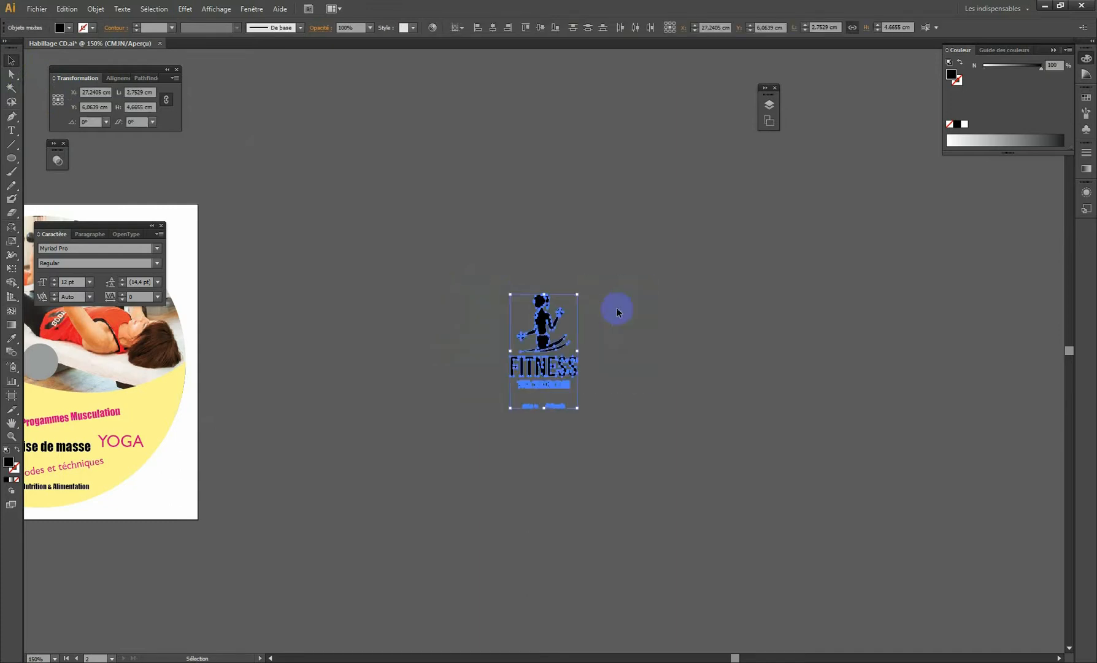
# Try moving the black silhouette out of the pasted logo, undo the move and deselect it
pyautogui.click(526, 329)
pyautogui.moveTo(526, 329); pyautogui.dragTo(406, 322)
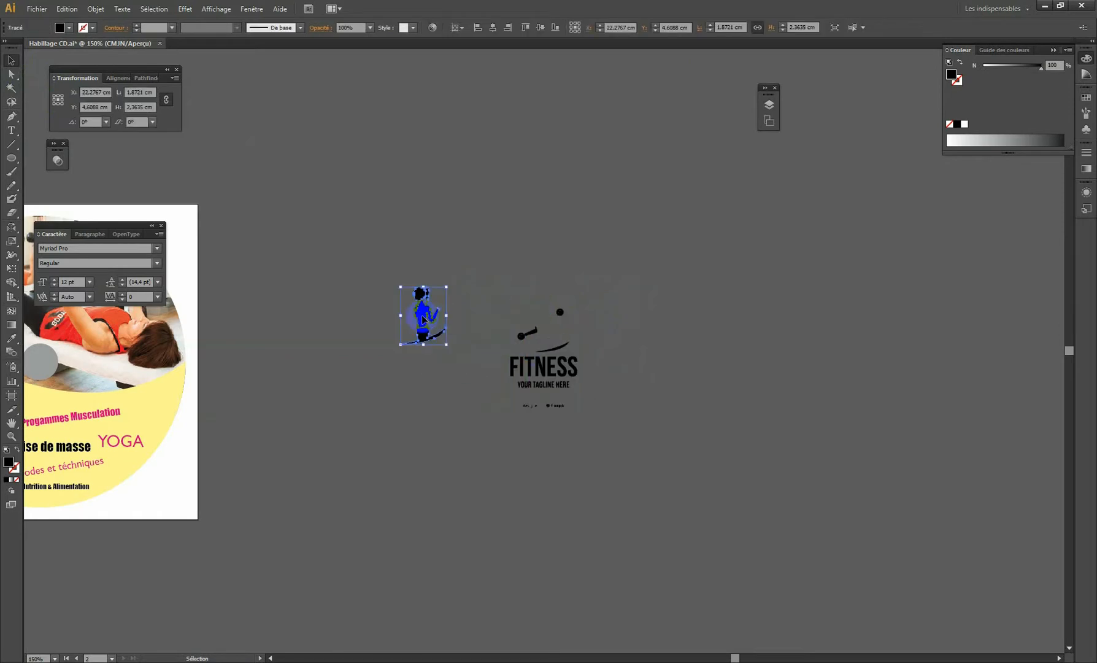
pyautogui.hotkey('ctrl', 'z')
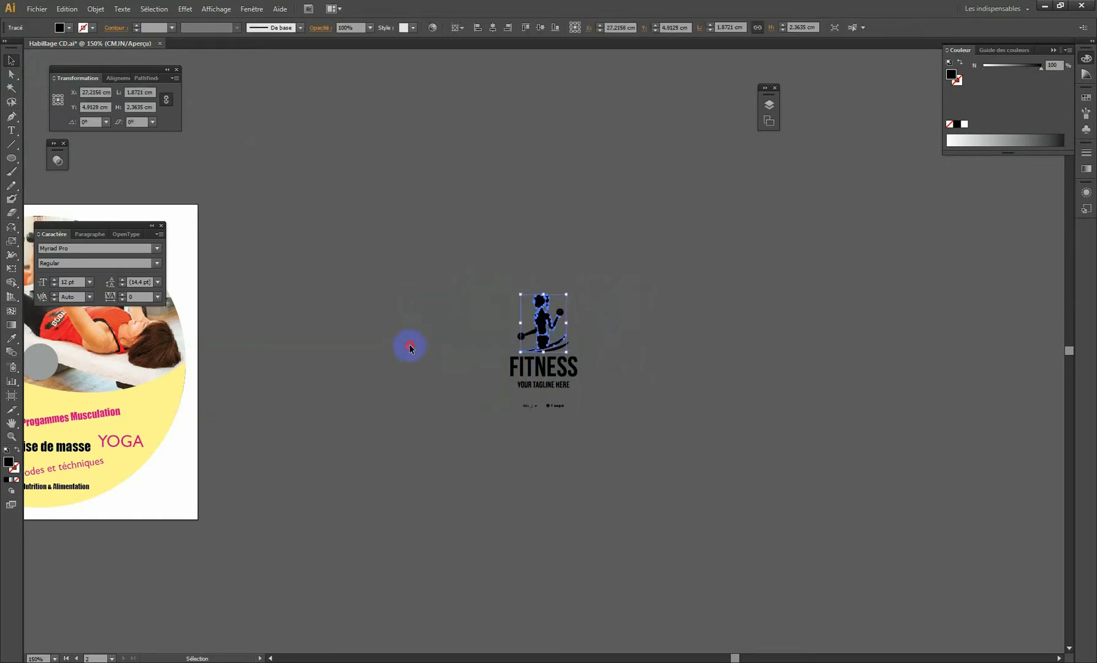
pyautogui.click(410, 345)
# Delete the YOUR TAGLINE HERE line and the small credit text beneath the word FITNESS
pyautogui.click(12, 74)
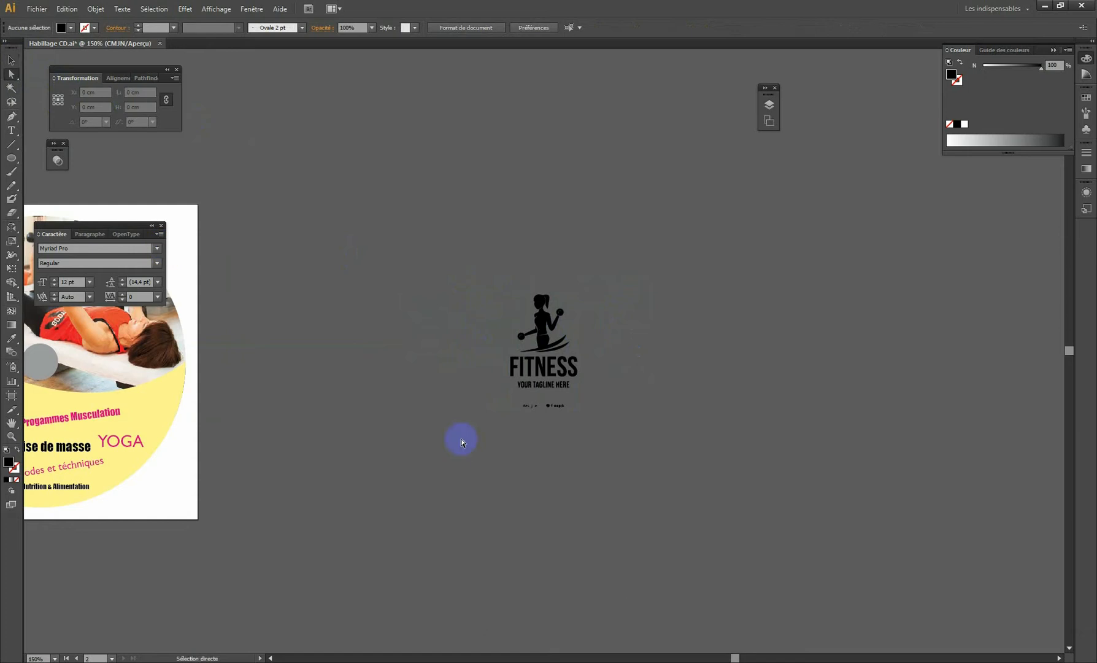
pyautogui.moveTo(644, 451); pyautogui.dragTo(502, 379)
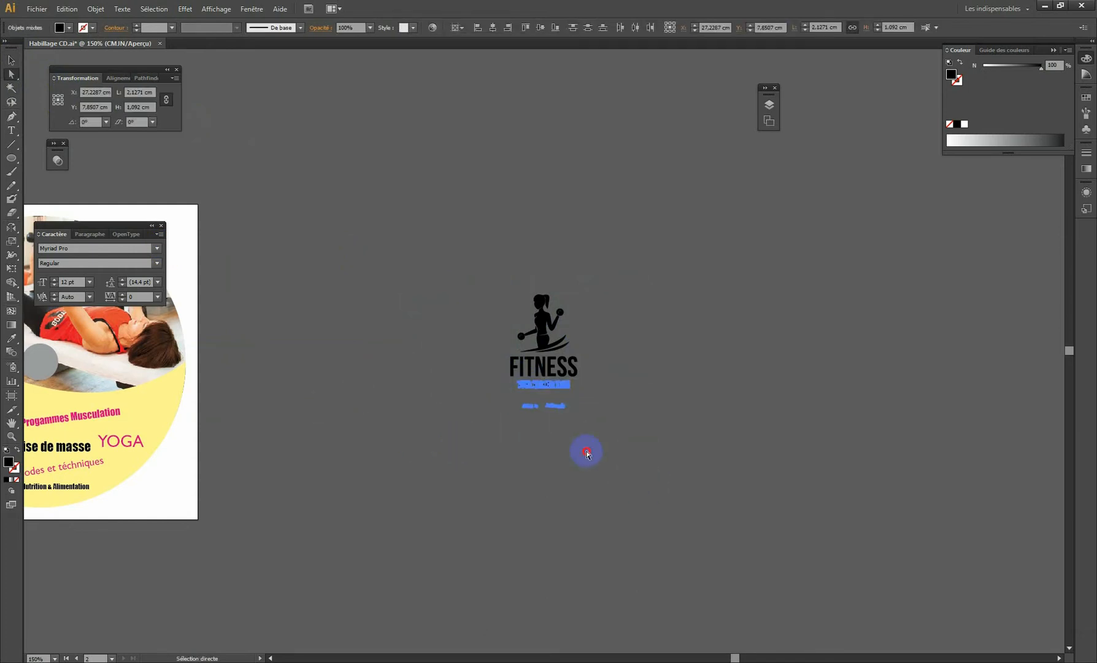
pyautogui.moveTo(617, 438); pyautogui.dragTo(499, 379)
pyautogui.press('Delete')
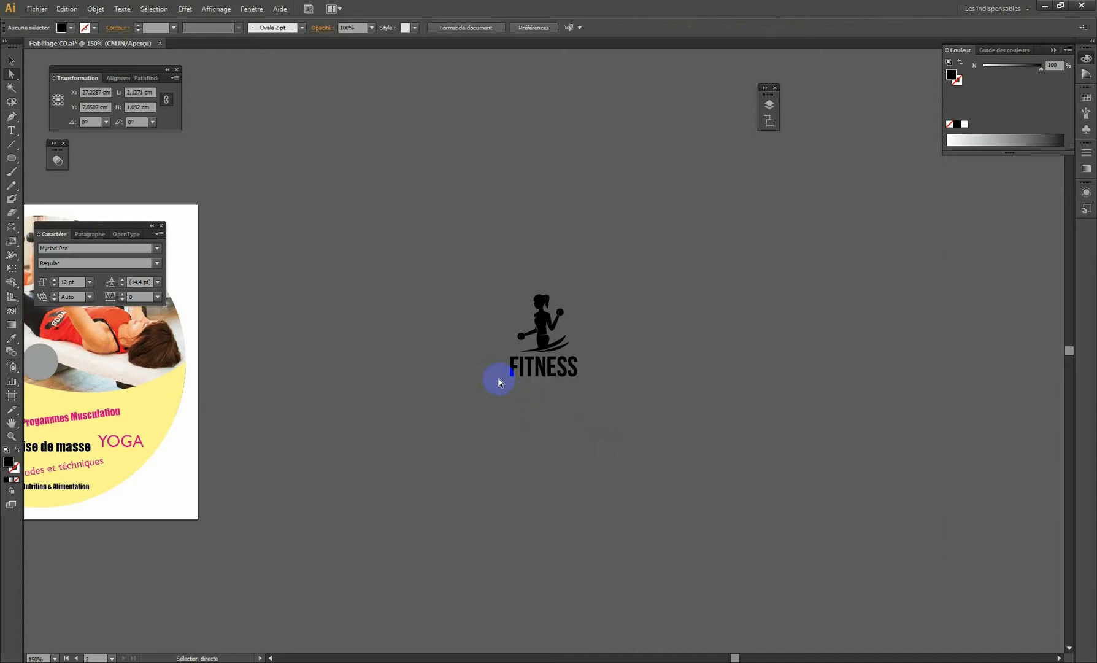
# Select the woman's silhouette together with her separate arm and open the document's colour swatches
pyautogui.moveTo(395, 393); pyautogui.dragTo(471, 384)
pyautogui.click(591, 284)
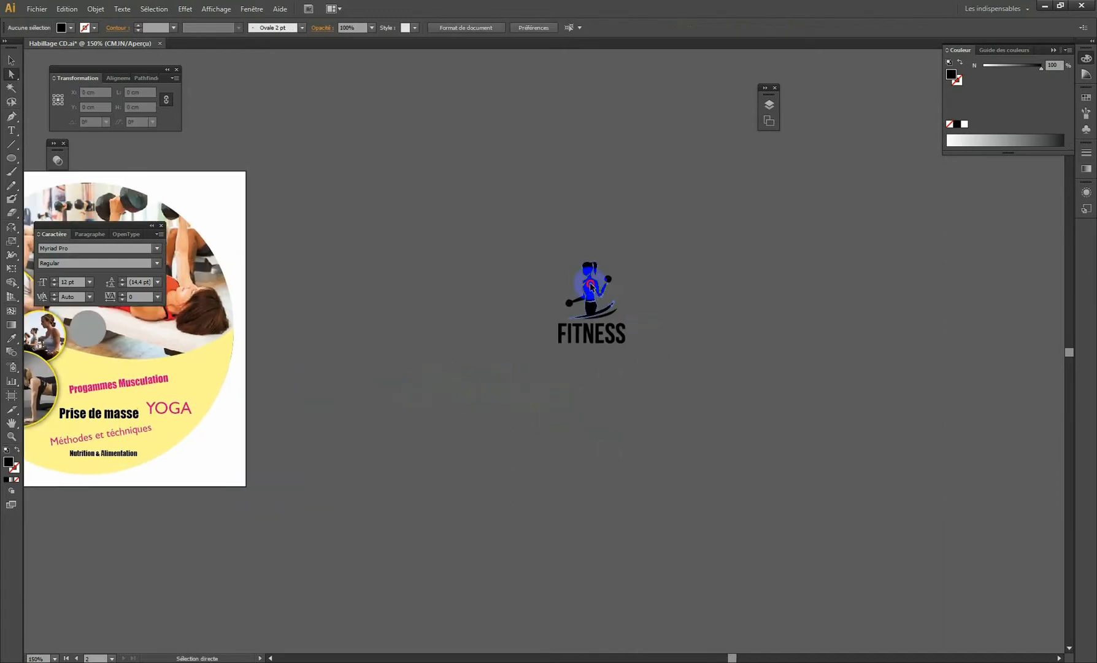
pyautogui.keyDown('shift'); pyautogui.click(580, 300); pyautogui.keyUp('shift')
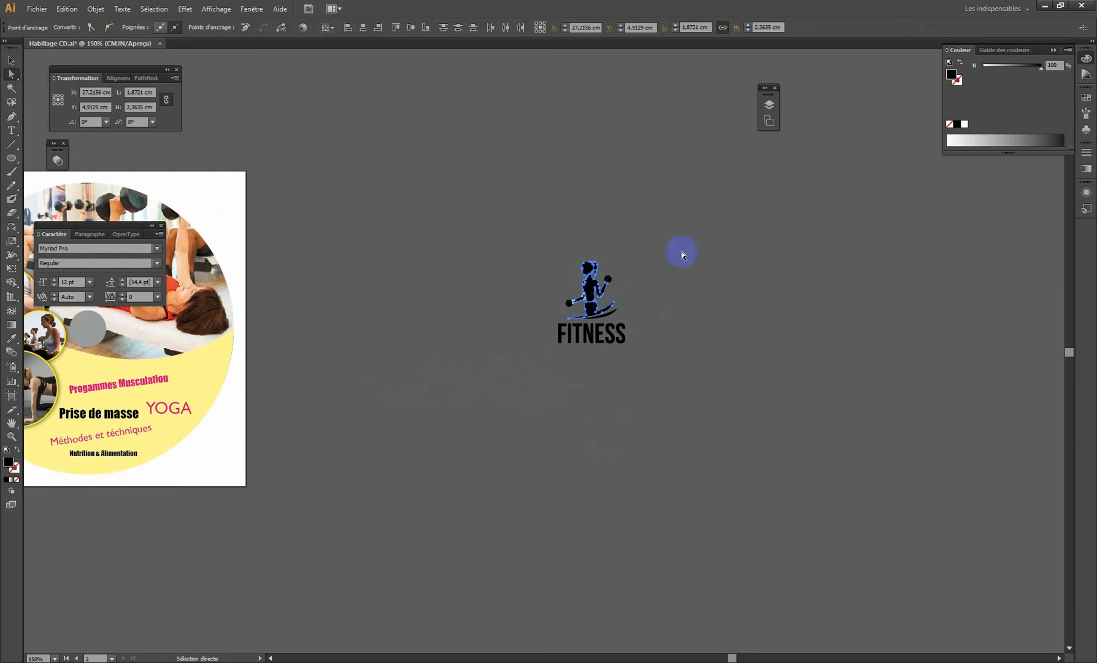
pyautogui.click(1087, 98)
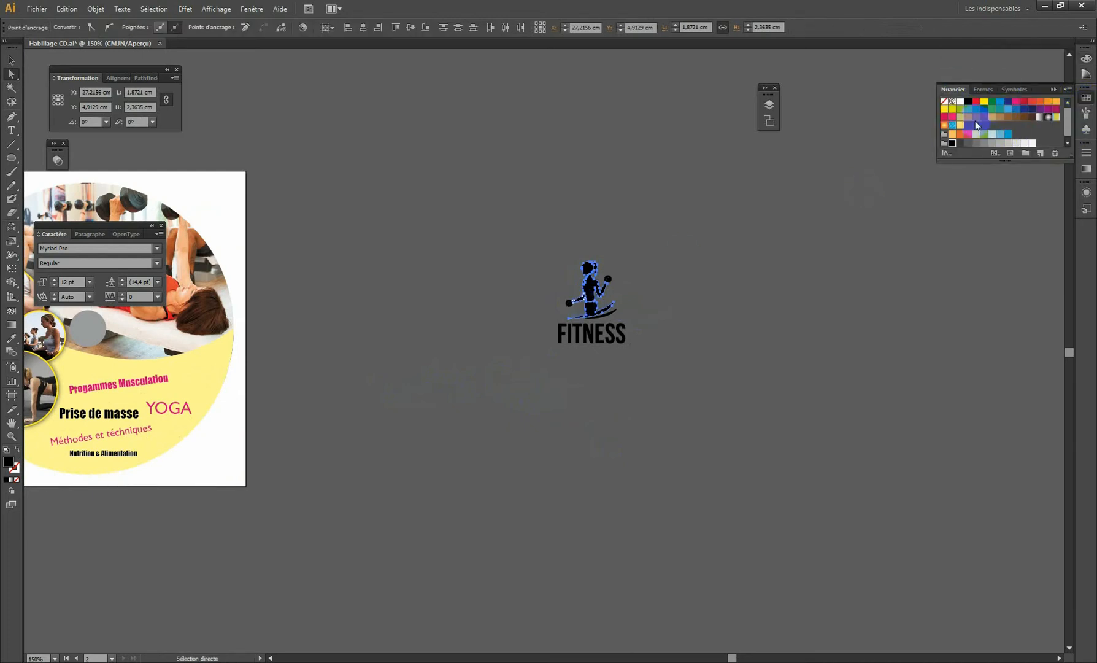
pyautogui.click(250, 10)
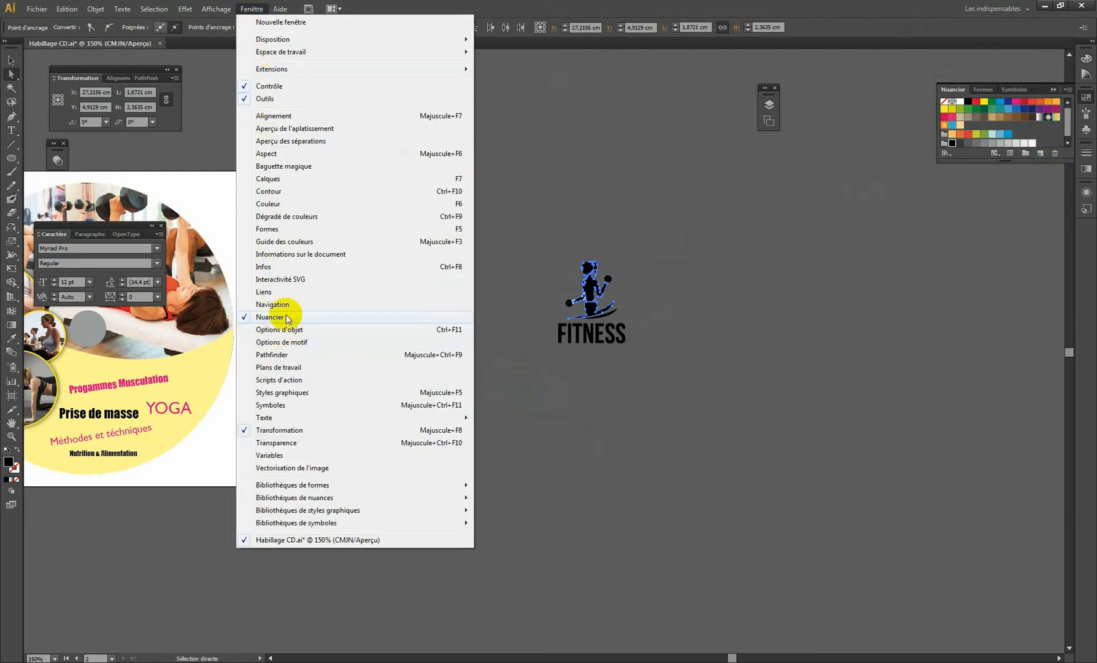
pyautogui.click(1040, 92)
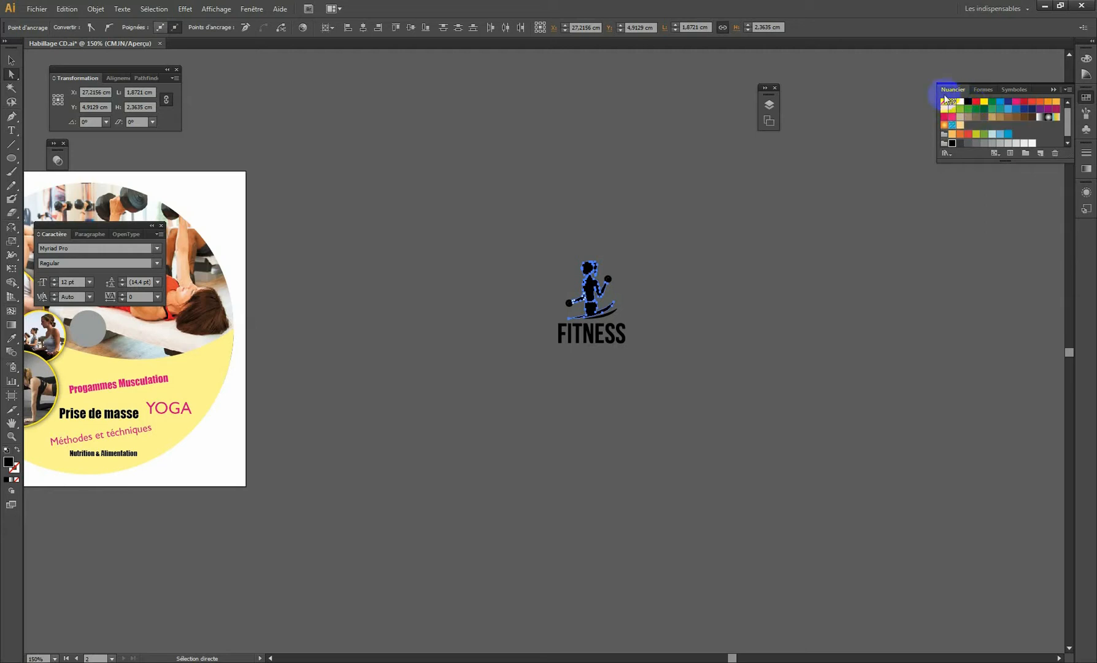
# Open the Impression default swatch library, move it above the logo and widen it
pyautogui.click(947, 153)
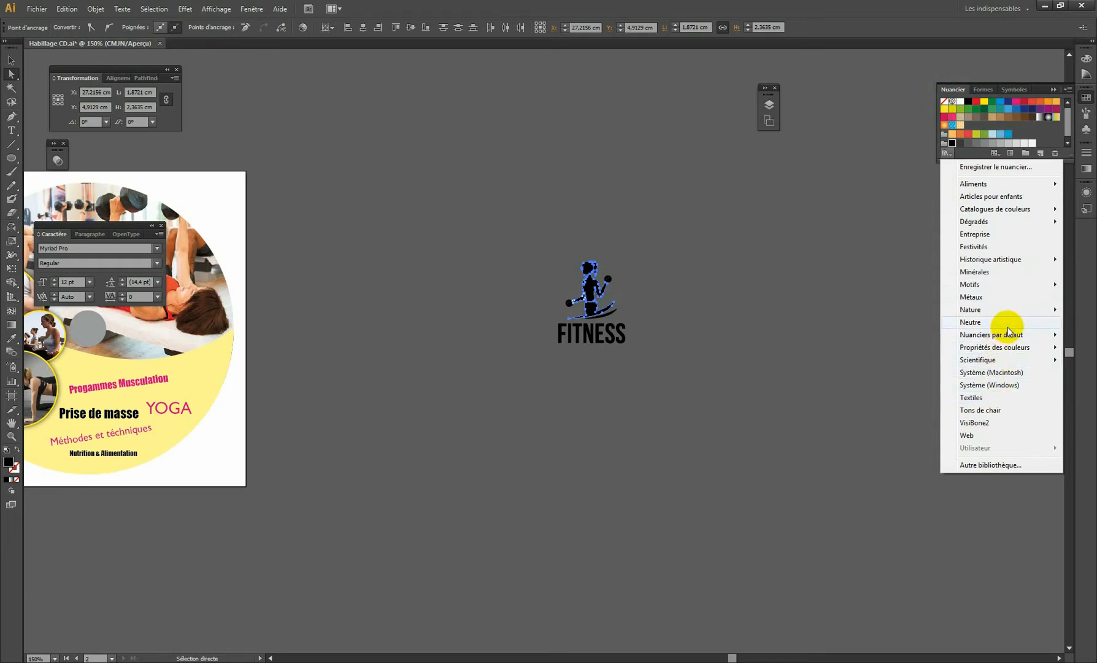
pyautogui.moveTo(1007, 336)
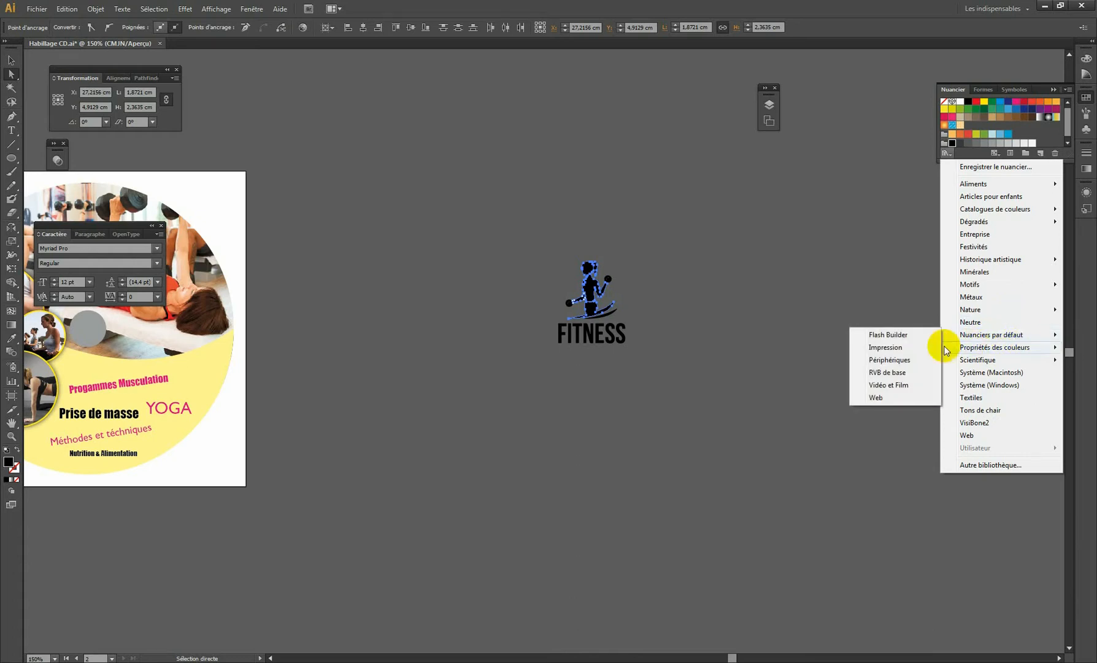
pyautogui.click(885, 348)
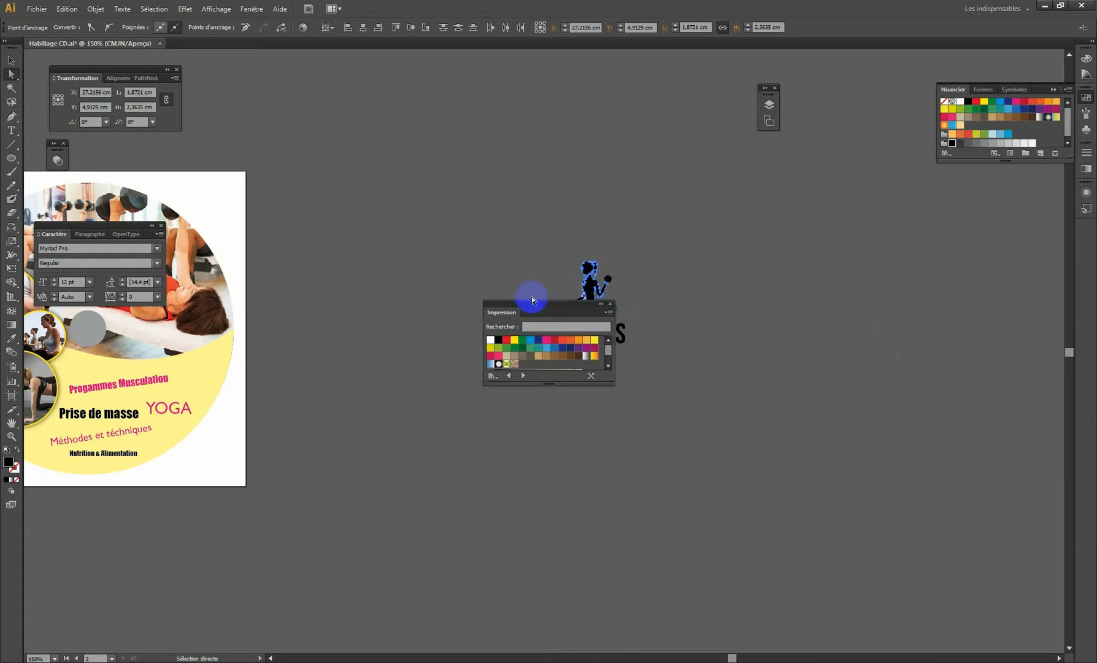
pyautogui.moveTo(533, 305); pyautogui.dragTo(482, 78)
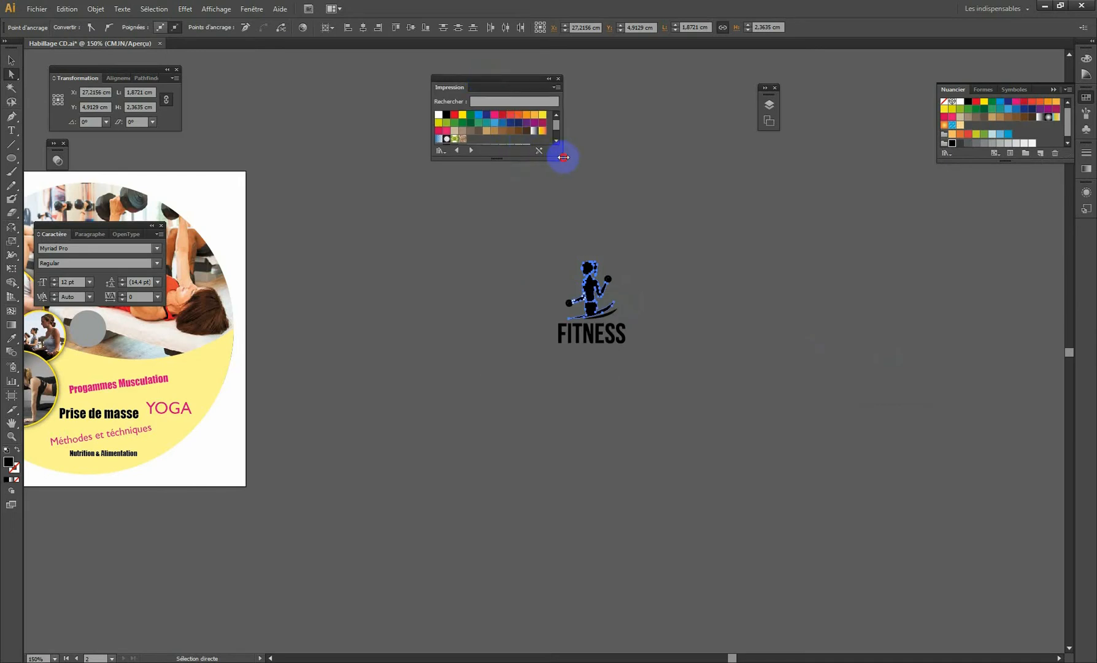
pyautogui.moveTo(564, 159); pyautogui.dragTo(640, 159)
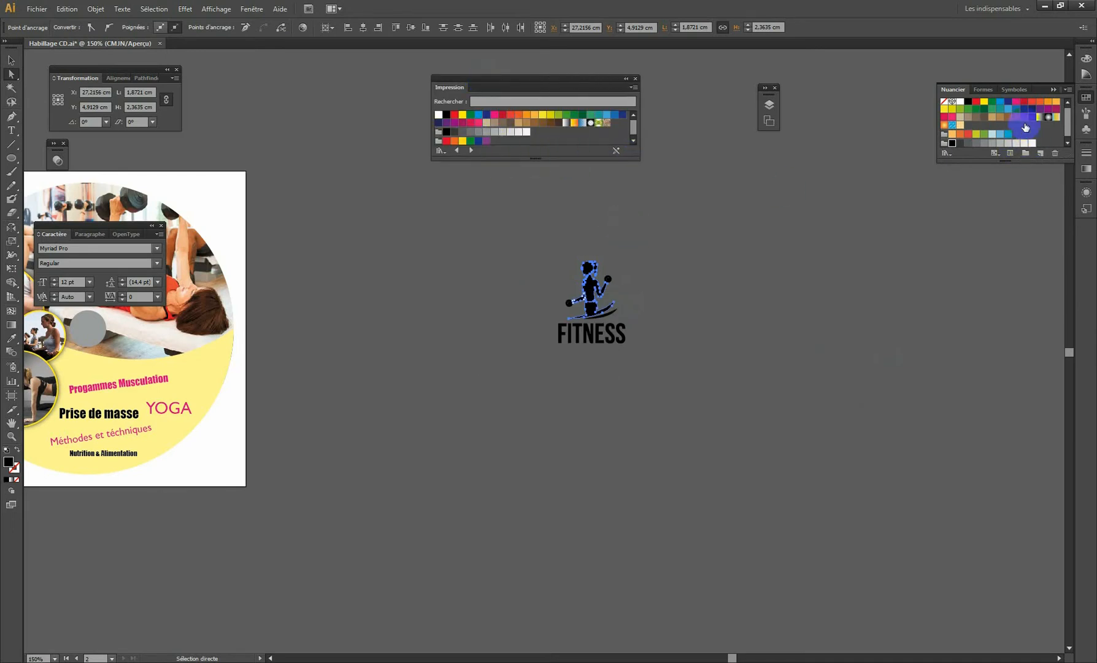
# Fill the selected silhouette and arm with the magenta-pink swatch after trying red, and deselect them
pyautogui.click(975, 102)
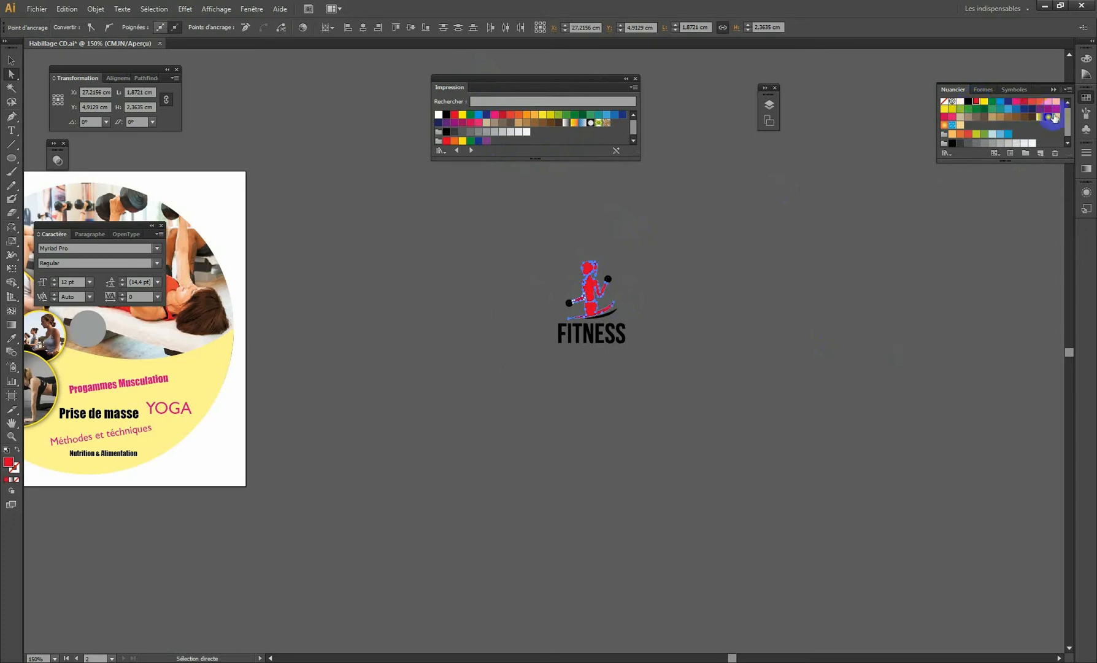
pyautogui.click(1016, 104)
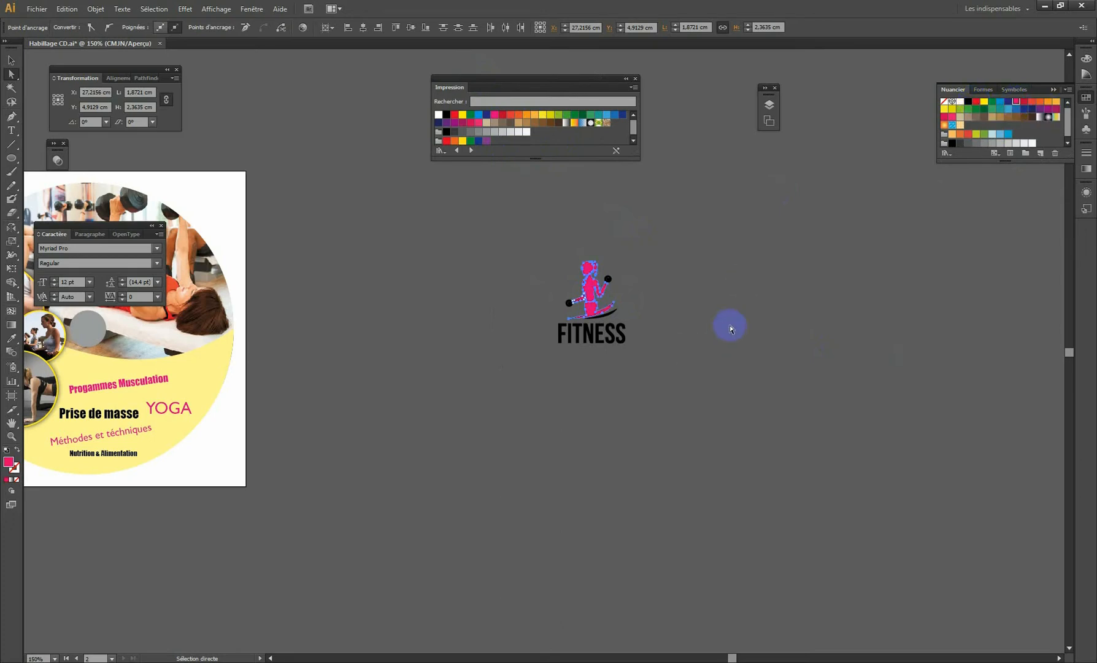
pyautogui.click(727, 321)
# Fill the lower swoosh beneath the silhouette with pink, lightened to 58 % magenta with no other inks
pyautogui.moveTo(226, 389); pyautogui.dragTo(559, 361)
pyautogui.moveTo(745, 355); pyautogui.dragTo(426, 381)
pyautogui.click(662, 347)
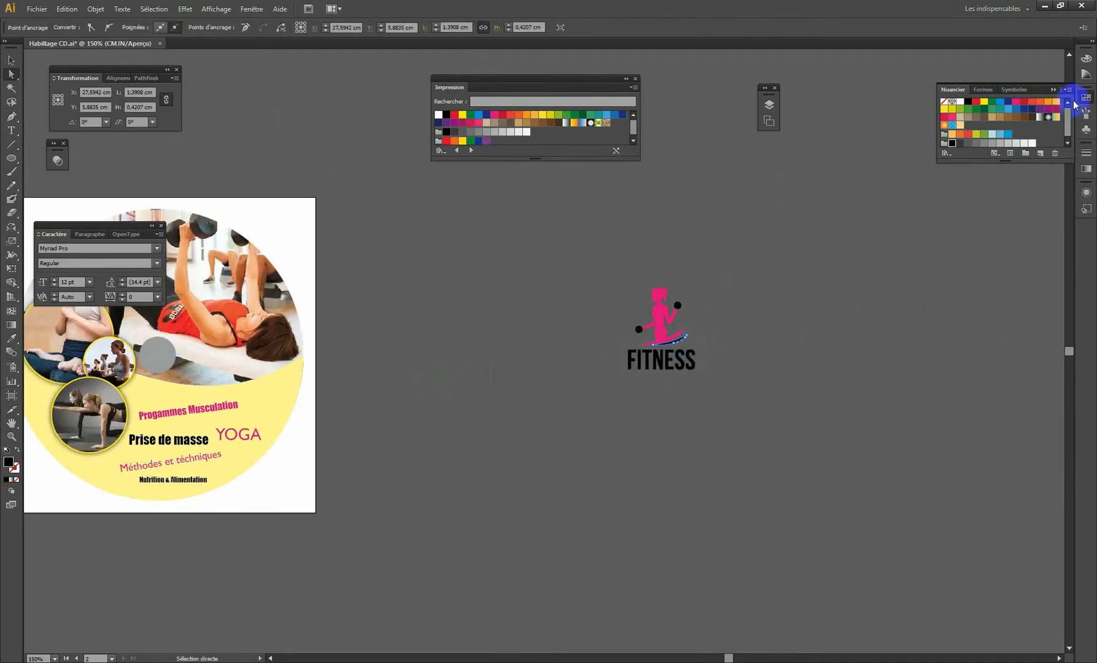
pyautogui.click(1017, 102)
pyautogui.click(1087, 61)
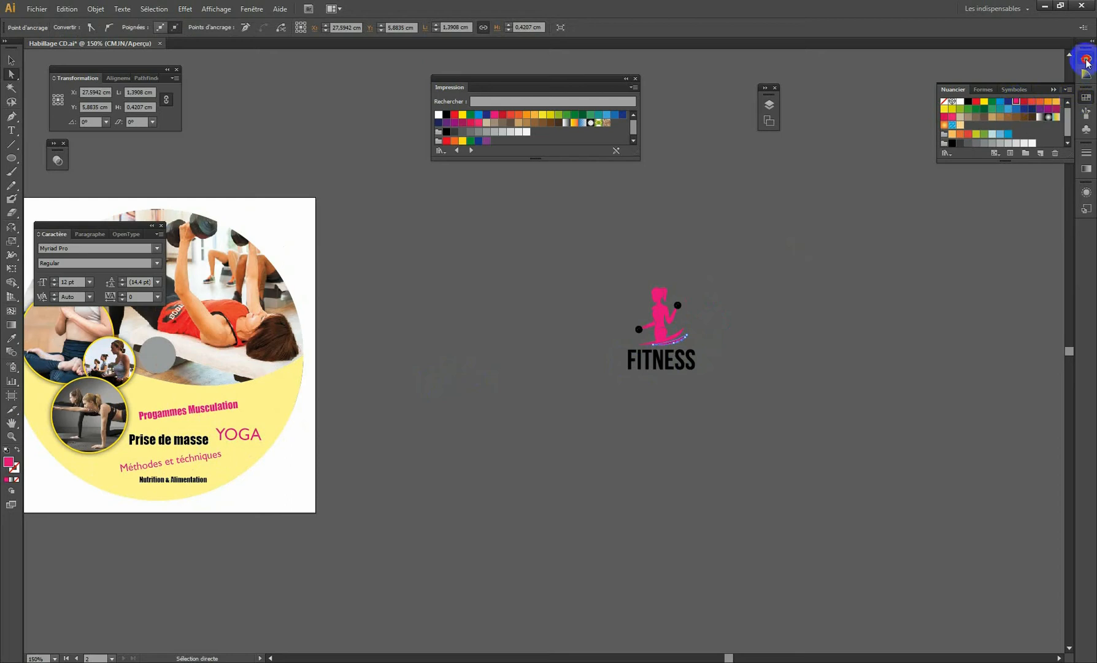
pyautogui.click(1023, 80)
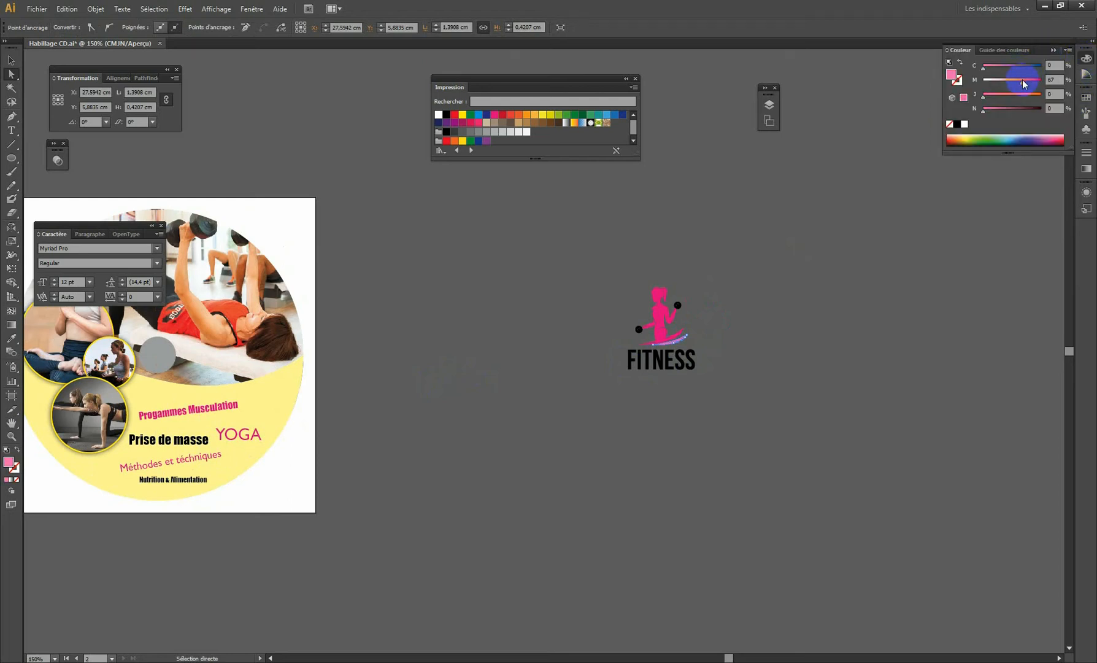
pyautogui.moveTo(1018, 83); pyautogui.dragTo(1017, 81)
pyautogui.click(761, 380)
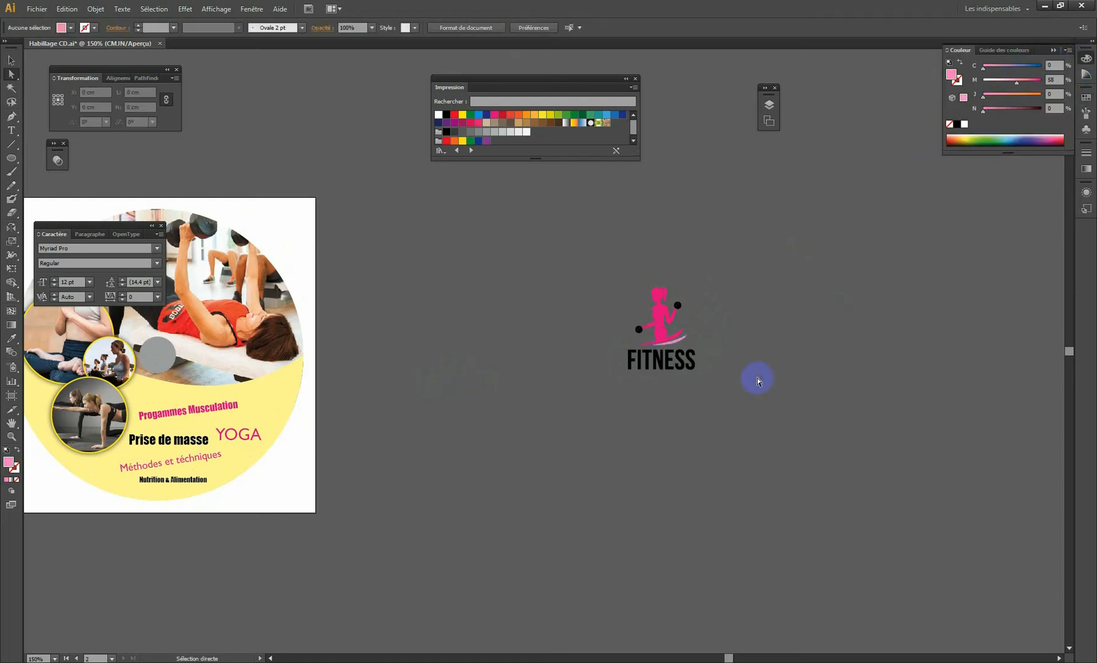
# Move the pink silhouette to the right of the logo and the letter E below the word FITNESS
pyautogui.press('v')
pyautogui.moveTo(583, 246); pyautogui.dragTo(842, 494)
pyautogui.click(822, 409)
pyautogui.moveTo(661, 308); pyautogui.dragTo(752, 297)
pyautogui.press('a')
pyautogui.moveTo(669, 359); pyautogui.dragTo(713, 400)
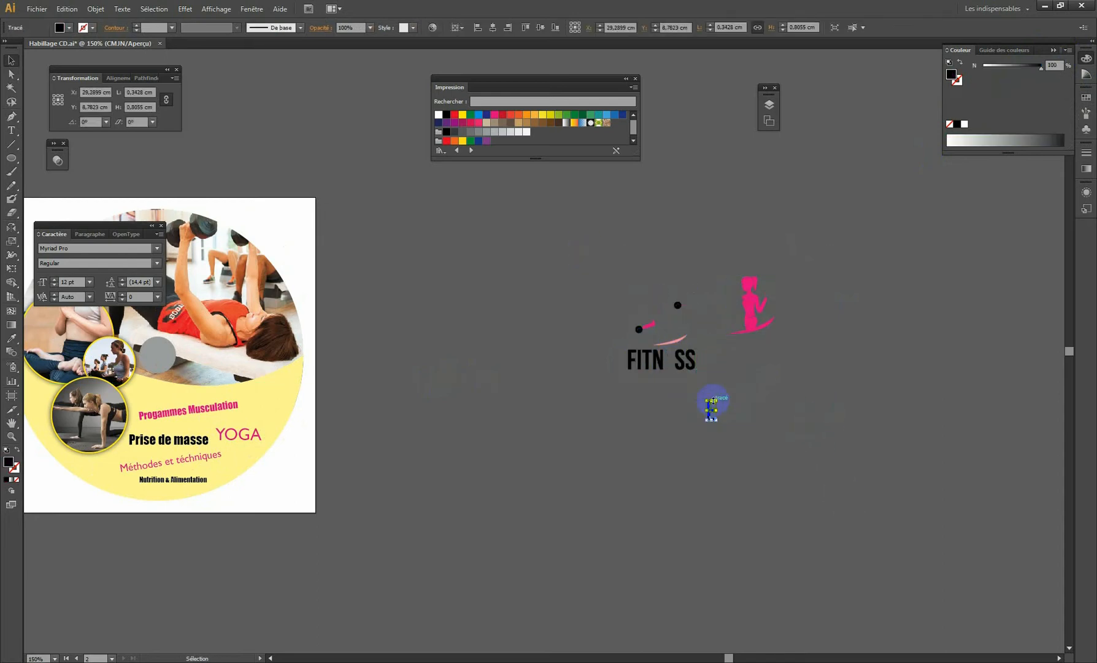
# Undo the moves of the silhouette and the letter E, and group all parts of the FITNESS logo
pyautogui.hotkey('ctrl', 'z')
pyautogui.hotkey('ctrl', 'z')
pyautogui.moveTo(570, 251); pyautogui.dragTo(749, 430)
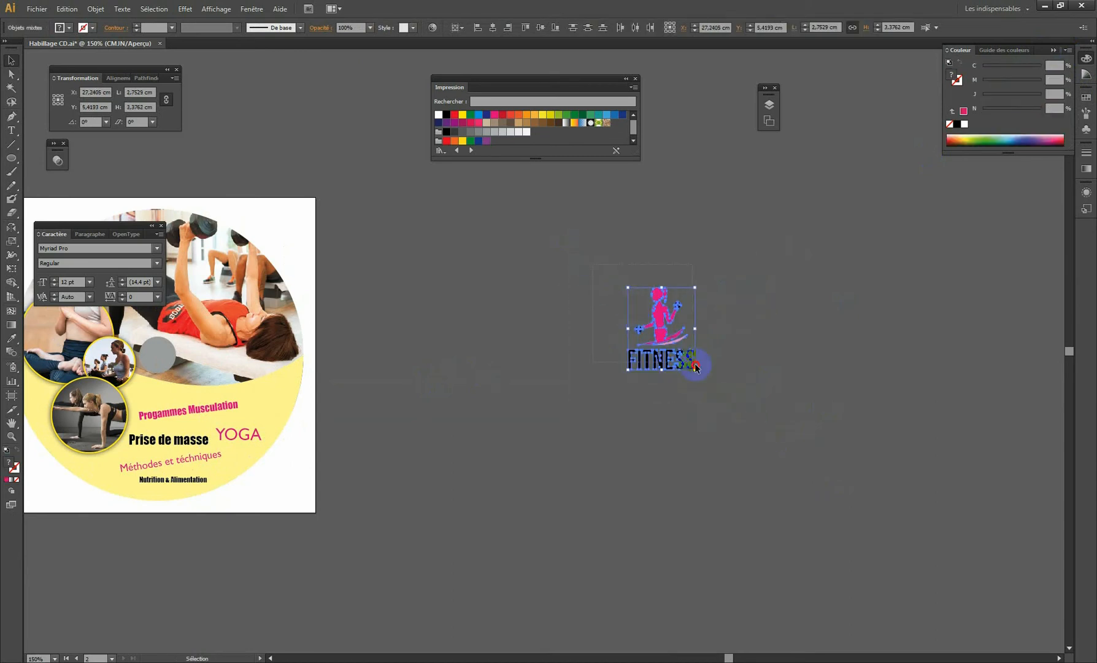
pyautogui.click(96, 9)
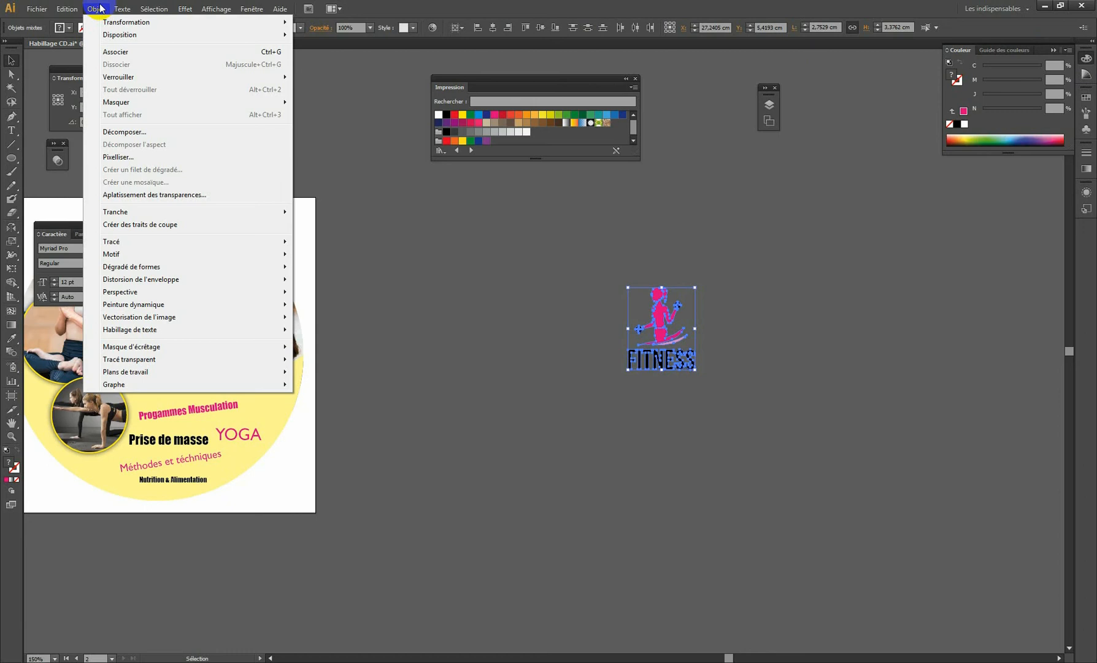
pyautogui.click(126, 52)
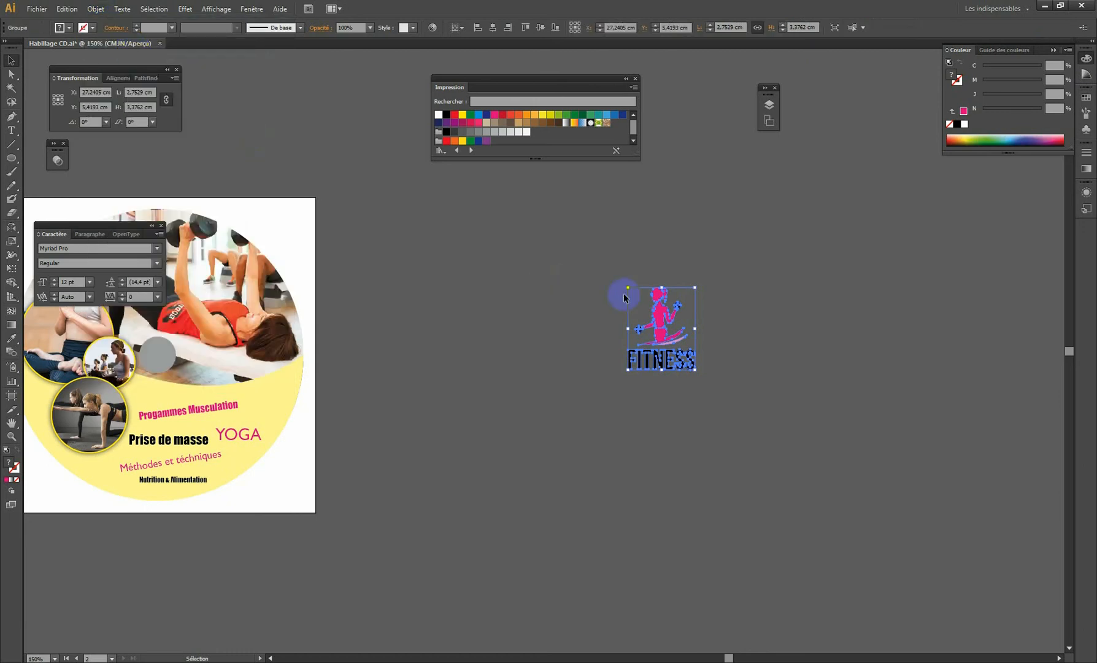
# Move the grouped FITNESS logo onto the right edge of the second CD label and bring it to the front
pyautogui.click(637, 285)
pyautogui.moveTo(661, 325); pyautogui.dragTo(307, 389)
pyautogui.keyDown('ctrl'); pyautogui.click(307, 389); pyautogui.keyUp('ctrl')
pyautogui.keyDown('ctrl'); pyautogui.click(539, 363); pyautogui.keyUp('ctrl')
pyautogui.moveTo(560, 291); pyautogui.dragTo(391, 359)
pyautogui.rightClick(391, 359)
pyautogui.moveTo(458, 452)
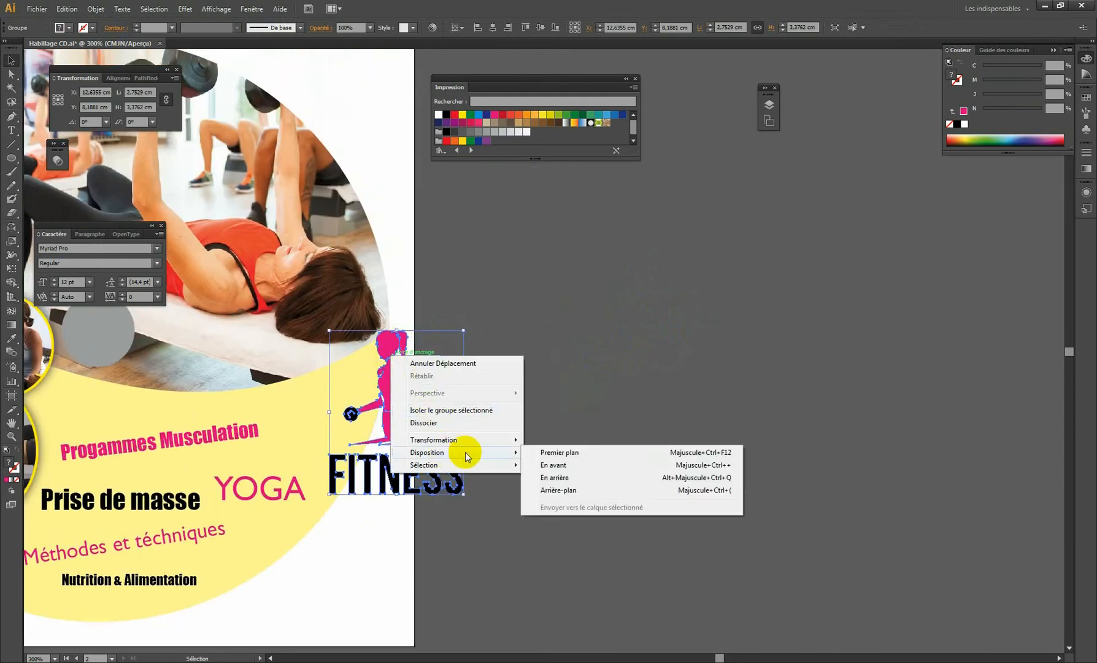
pyautogui.click(583, 453)
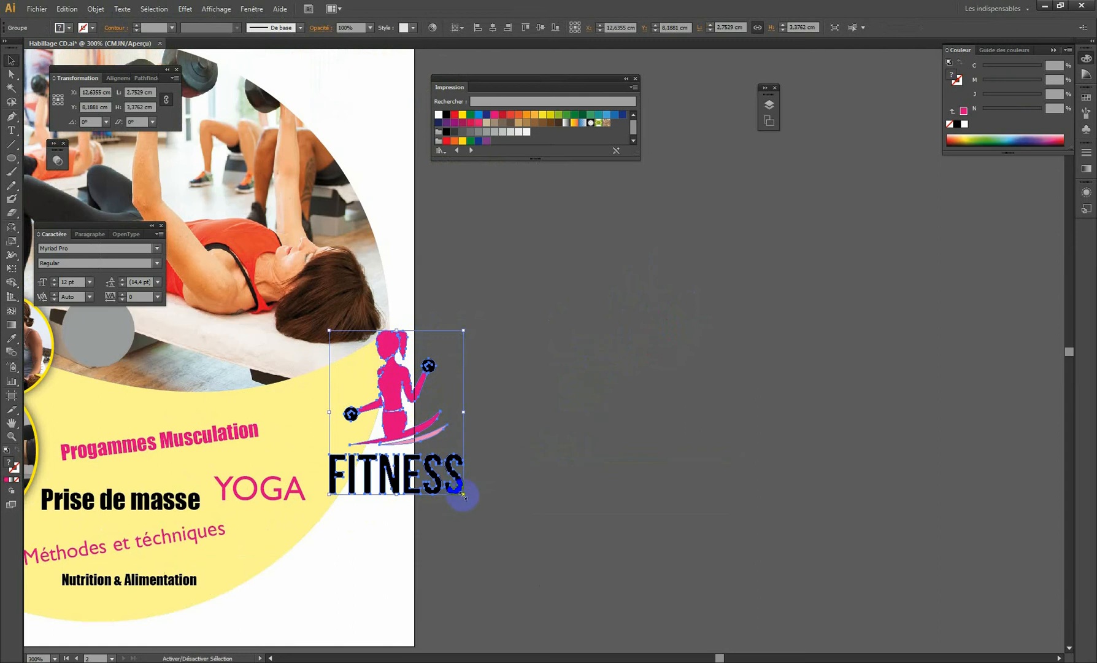
# Scale the logo down proportionally to about 1.64 × 2.01 cm, place it in the yellow area's upper right and deselect it
pyautogui.moveTo(463, 494); pyautogui.dragTo(390, 418)
pyautogui.moveTo(384, 343)
pyautogui.mouseDown()
pyautogui.moveTo(347, 388)
pyautogui.moveTo(380, 347)
pyautogui.moveTo(371, 352)
pyautogui.mouseUp()
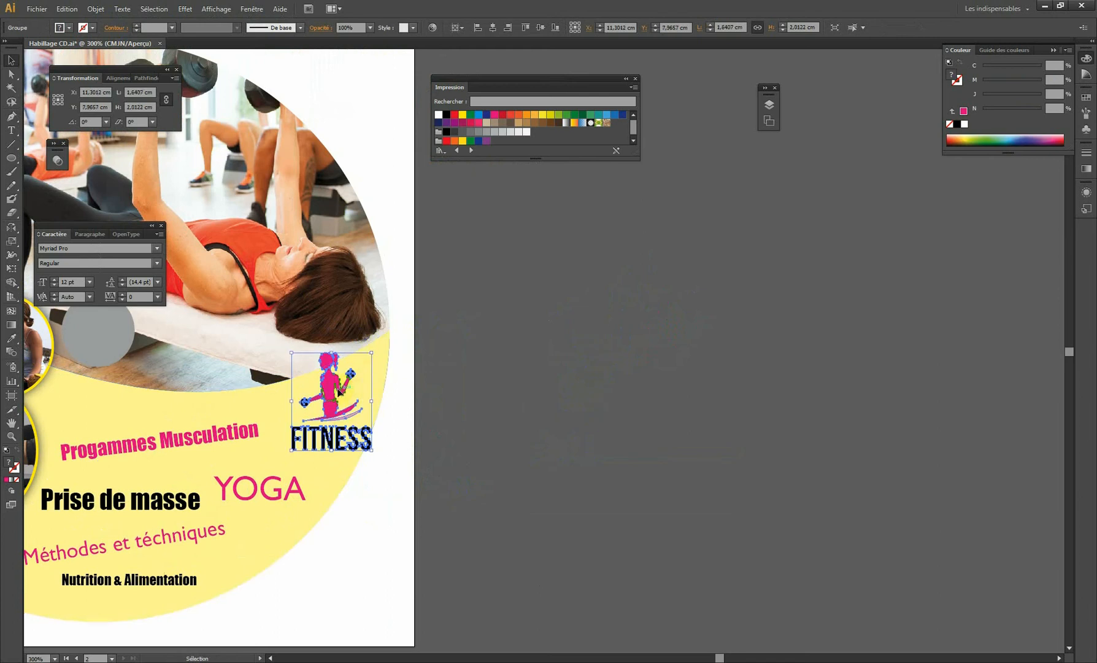
pyautogui.moveTo(339, 390); pyautogui.dragTo(316, 389)
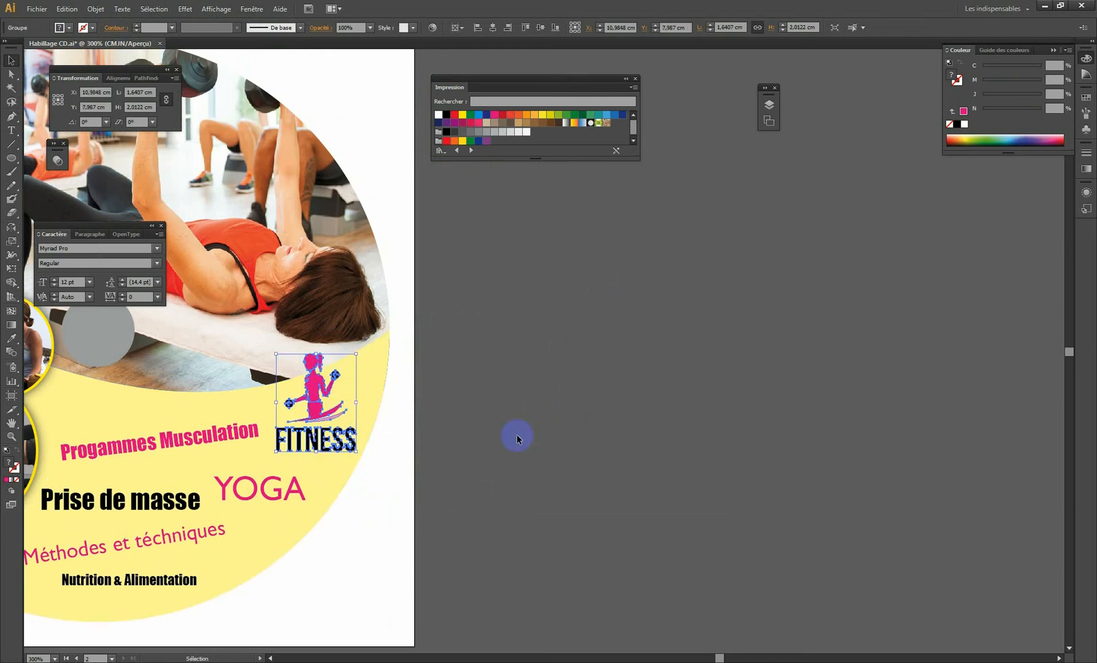
pyautogui.click(516, 438)
# Shift the Progammes Musculation text about 0.18 cm left, away from the logo, and deselect it
pyautogui.hotkey('ctrl', '-')
pyautogui.hotkey('ctrl', '-')
pyautogui.moveTo(498, 409); pyautogui.dragTo(461, 443)
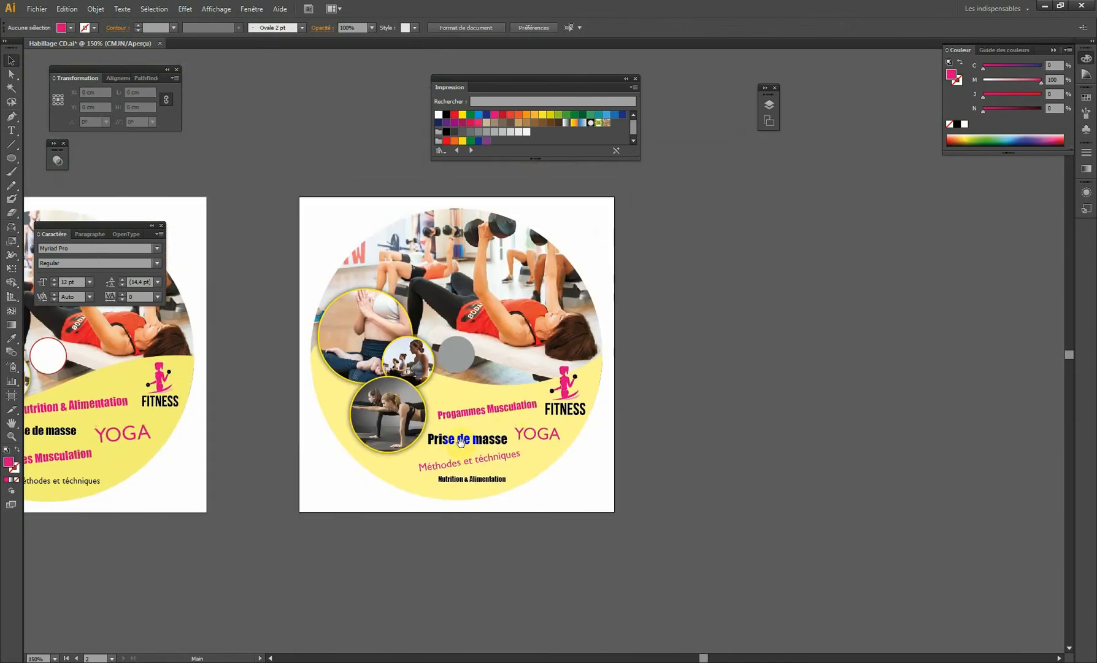
pyautogui.moveTo(508, 407); pyautogui.dragTo(505, 408)
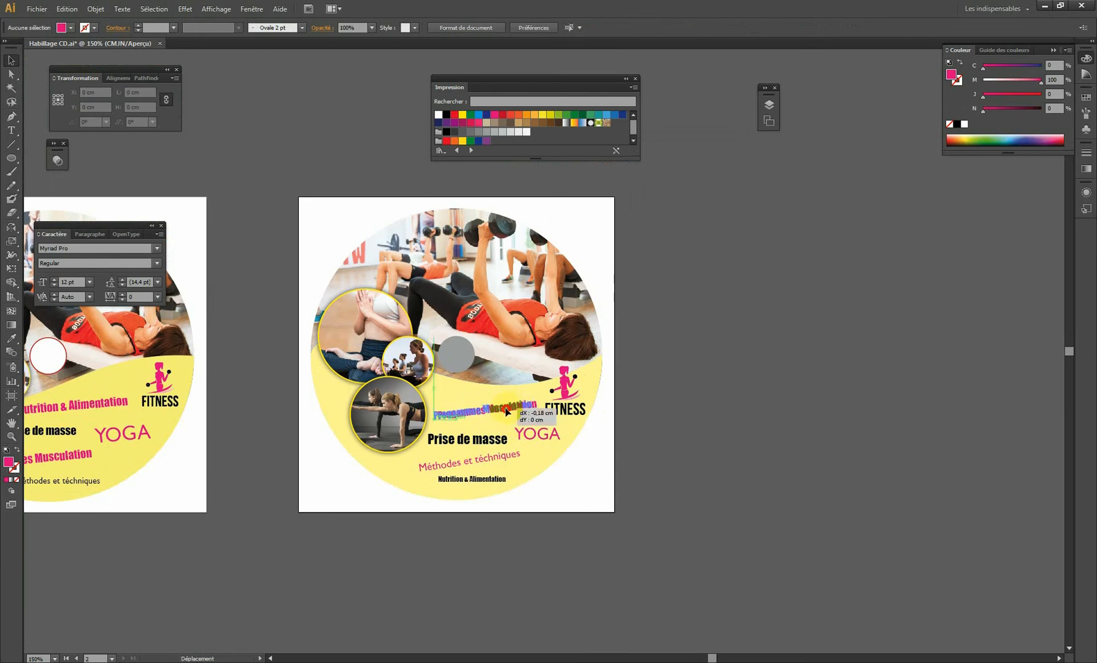
pyautogui.click(666, 387)
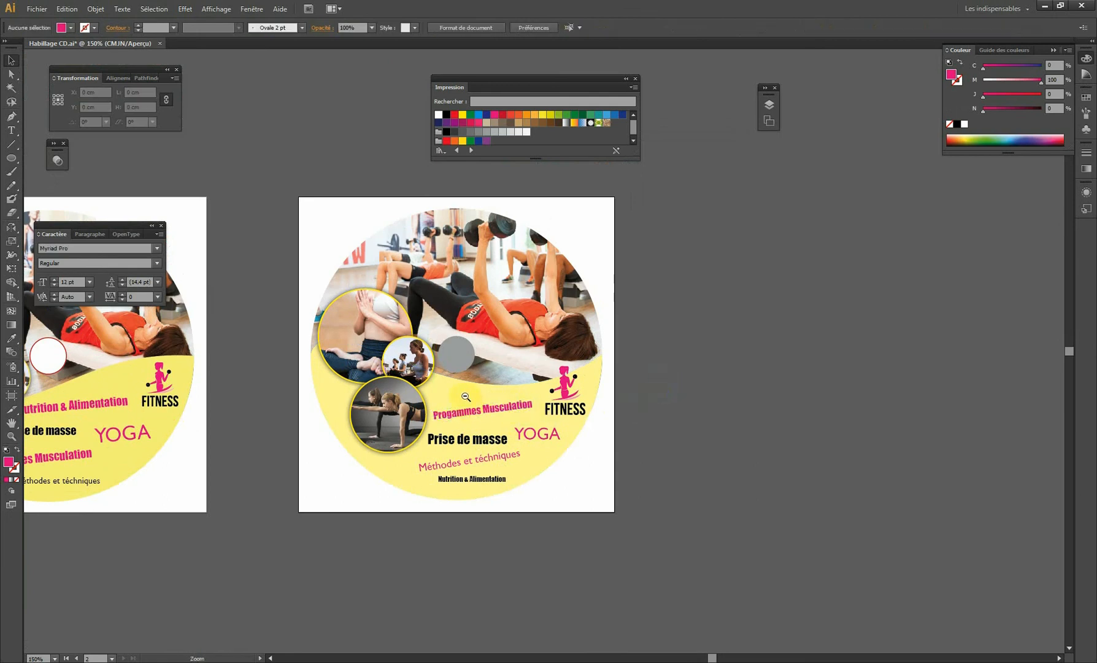
pyautogui.hotkey('ctrl', '-')
pyautogui.moveTo(458, 392); pyautogui.dragTo(458, 415)
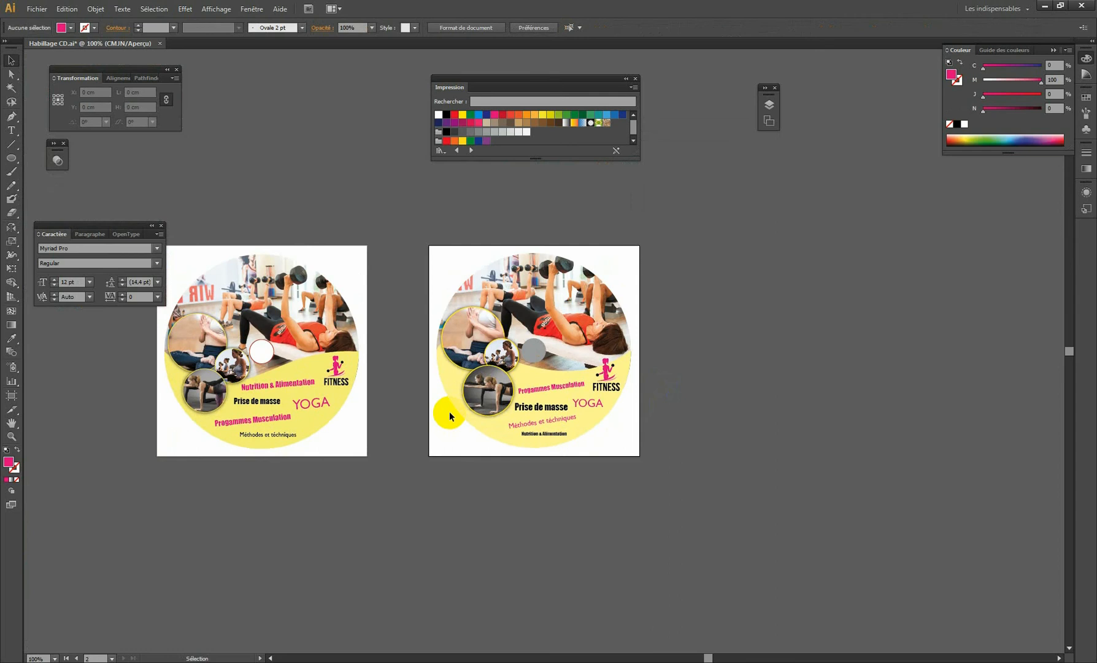